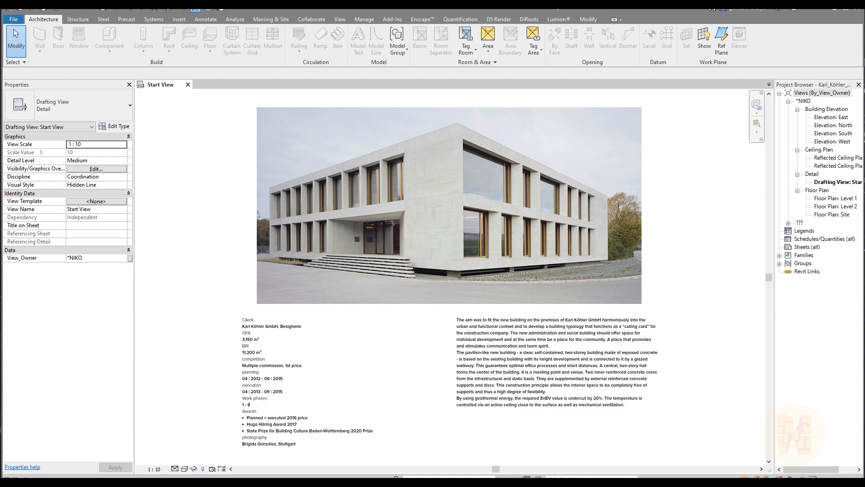
- Open the default 3D view and examine the modelled walls and the existing curtain wall facade from several angles
click(167, 10)
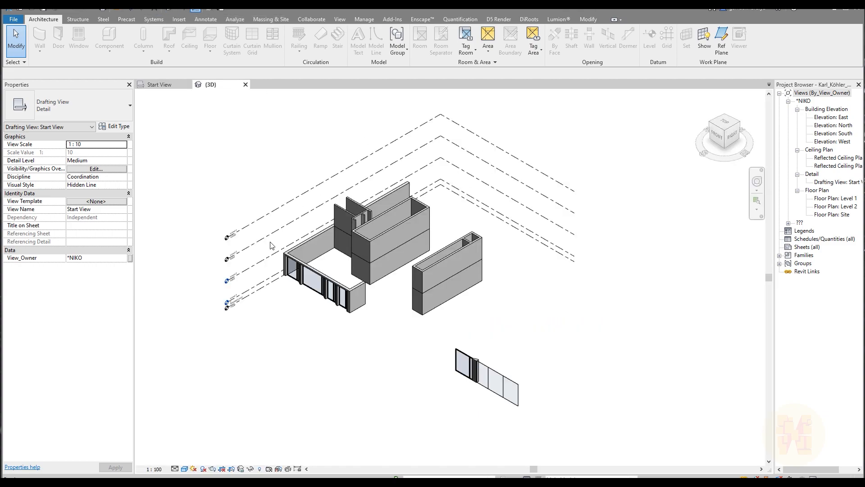
shift+middle_drag(317, 292, 387, 300)
scroll(309, 373, up, 2)
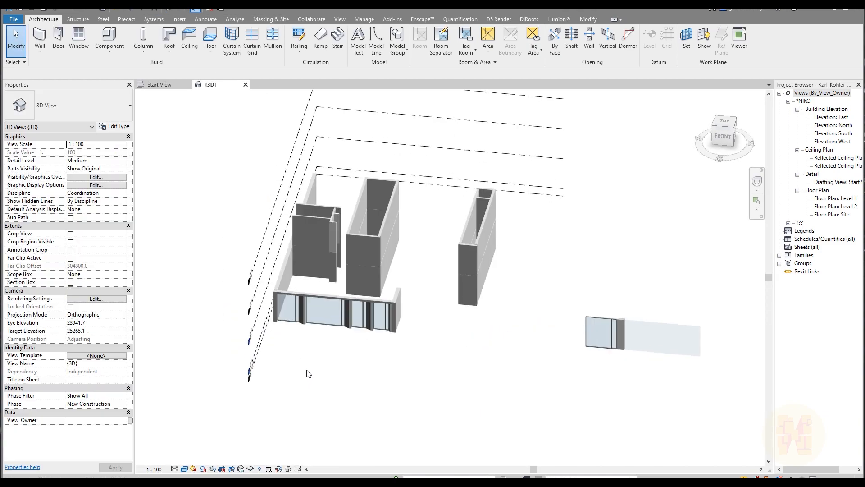
shift+middle_drag(332, 302, 358, 266)
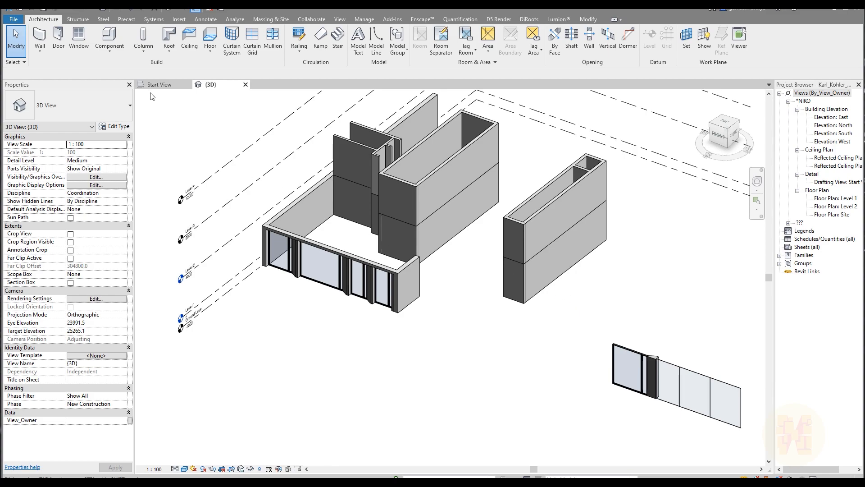
- Open the Level 1 floor plan, widen the Project Browser and look over the facades along grids 1 and A
double_click(829, 199)
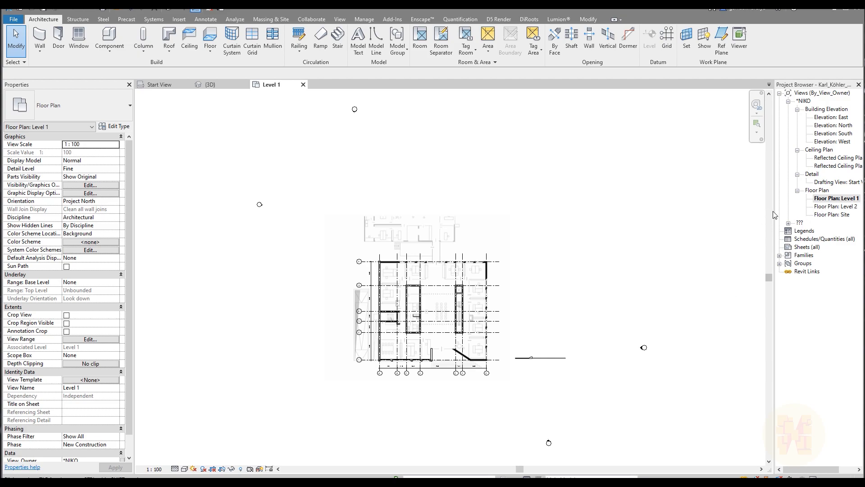
drag(773, 211, 728, 211)
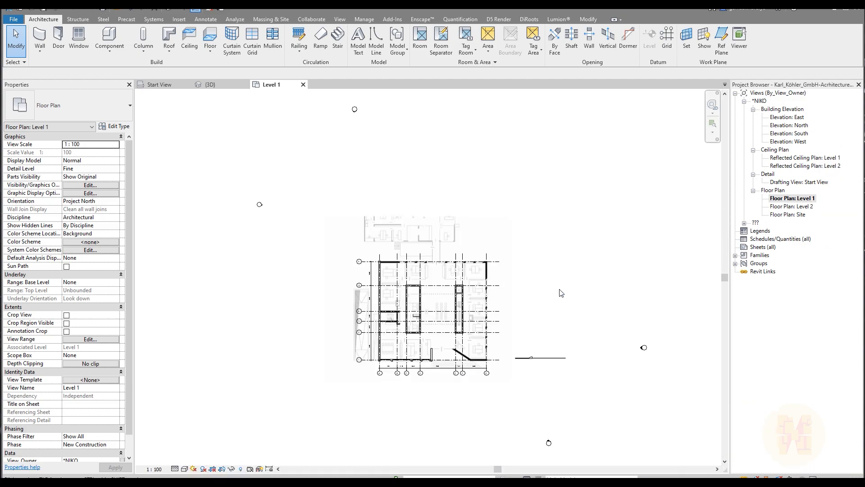
scroll(560, 294, up, 5)
scroll(322, 324, up, 2)
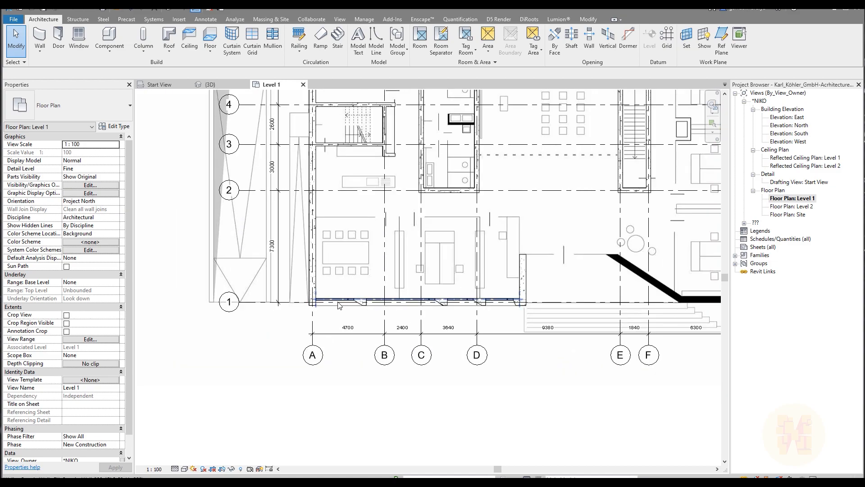
middle_drag(327, 151, 337, 400)
middle_drag(413, 333, 381, 205)
scroll(382, 209, down, 1)
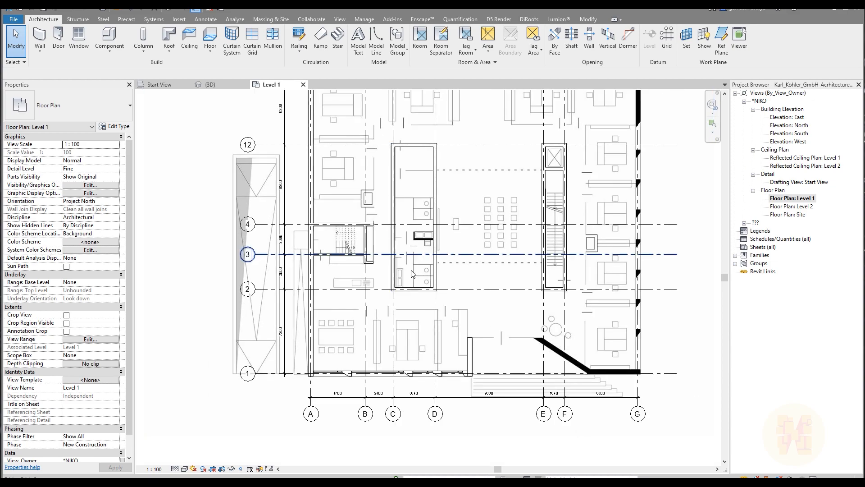
middle_drag(408, 265, 348, 248)
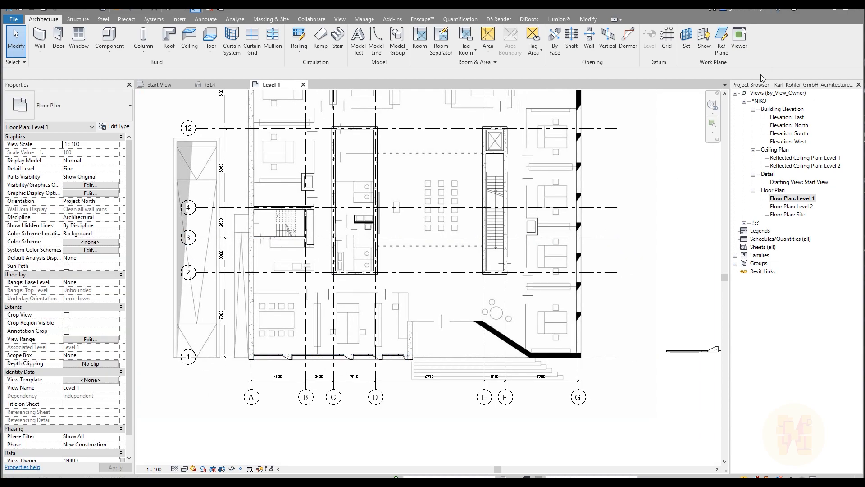
scroll(251, 357, up, 2)
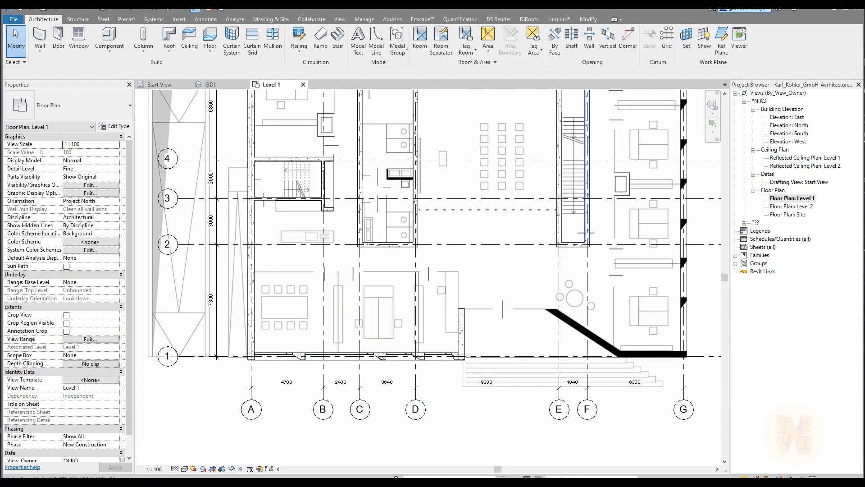
scroll(308, 315, up, 5)
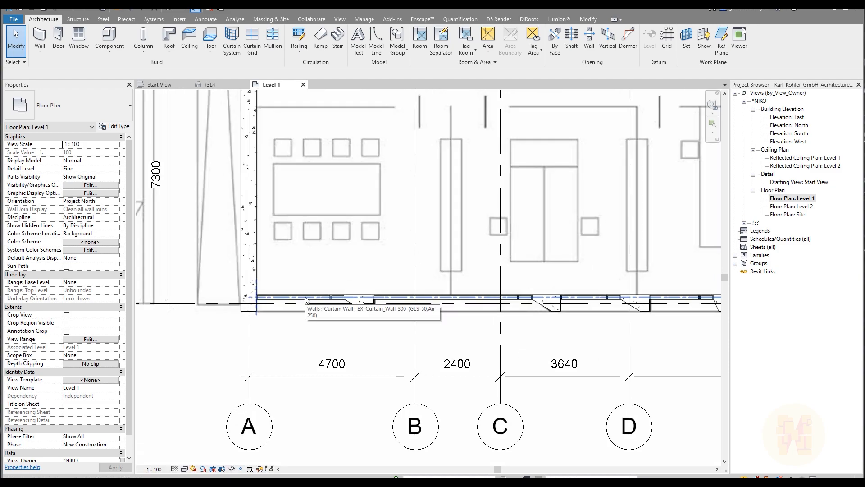
- Create a curtain wall similar to the grid 1 one along grid A, about 25.2 m long, from just above grid 1 to the upper corner
click(306, 298)
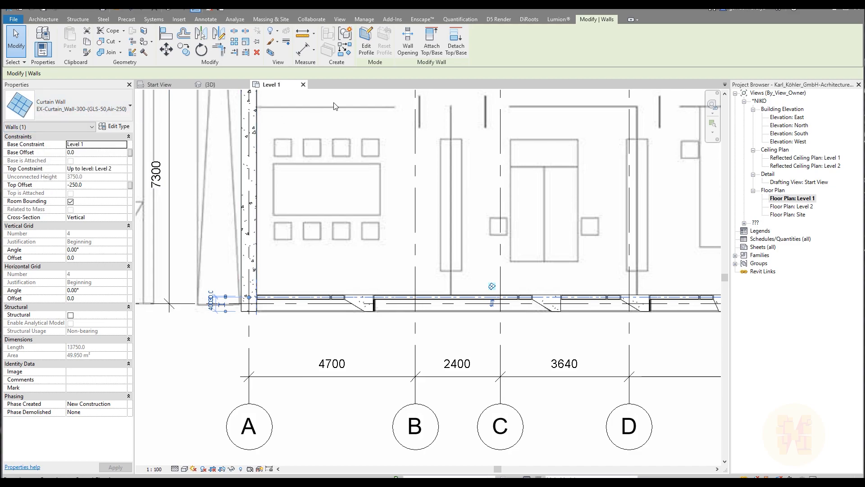
click(342, 57)
mouse_move(293, 204)
middle_down()
mouse_move(304, 288)
mouse_move(326, 331)
middle_up()
scroll(307, 287, down, 4)
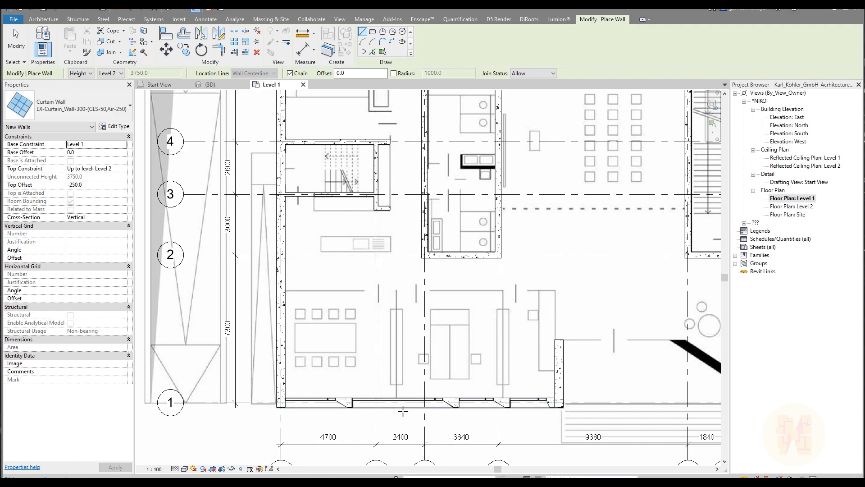
click(280, 386)
mouse_move(279, 173)
middle_down()
mouse_move(271, 377)
mouse_move(278, 329)
middle_up()
scroll(270, 245, up, 6)
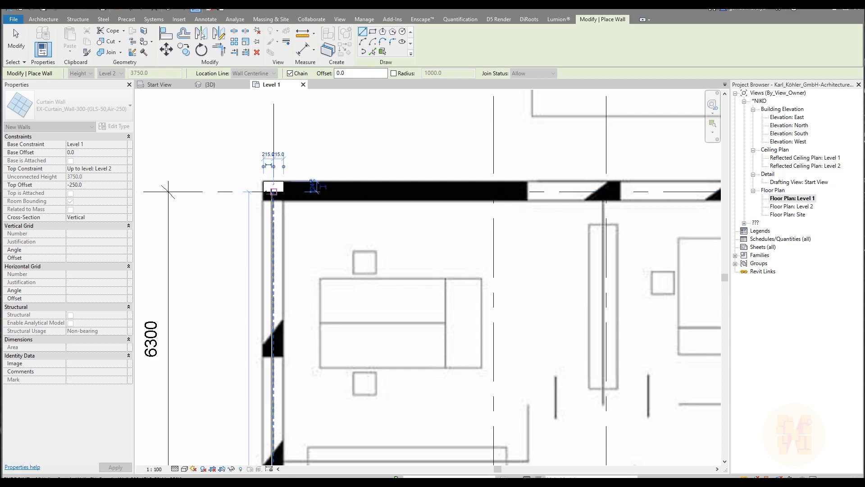
click(274, 191)
- Extend the lower end of the new grid A curtain wall to grid 1
scroll(358, 226, down, 6)
middle_drag(395, 198, 316, 171)
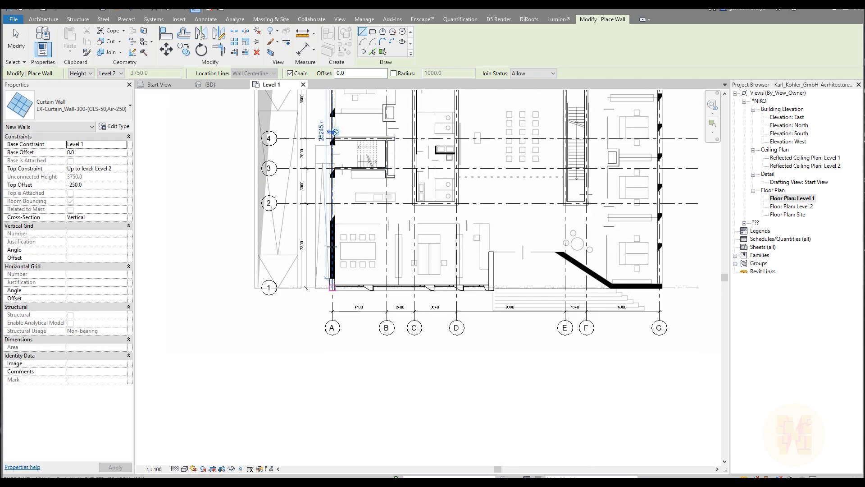
scroll(317, 165, up, 6)
key(Escape)
click(317, 163)
middle_drag(380, 271, 345, 7)
scroll(272, 205, up, 3)
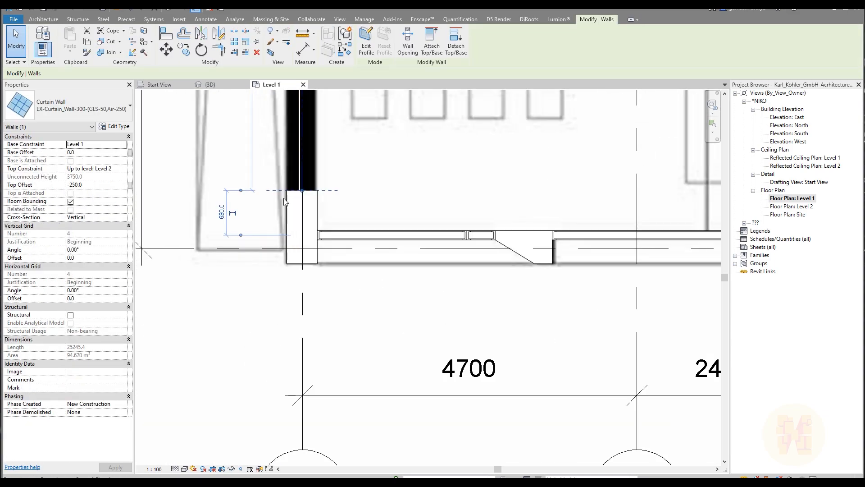
key(r)
key(s)
key(Escape)
key(Escape)
scroll(292, 258, down, 2)
scroll(292, 259, up, 4)
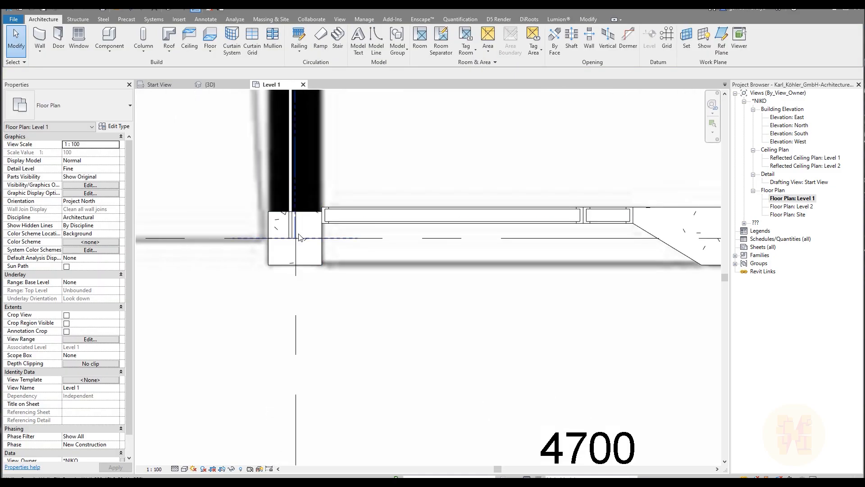
- Flip the grid A curtain wall so that its glazing sits on the interior side of the wall centreline
click(297, 189)
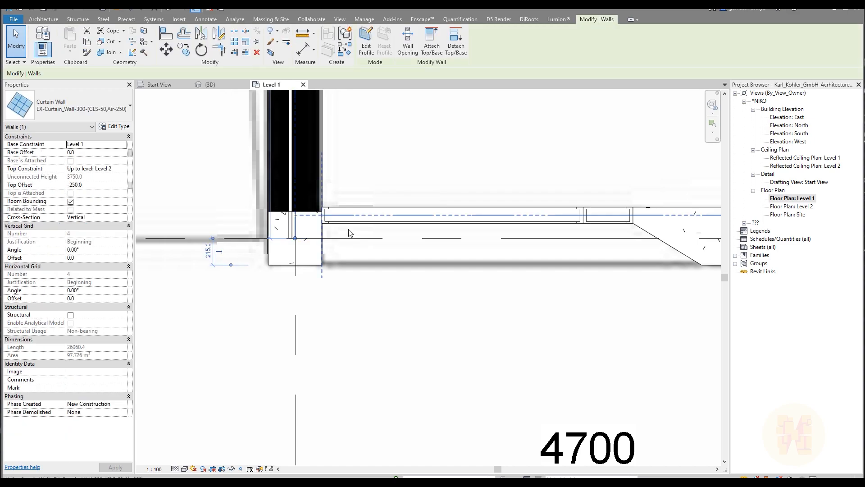
scroll(347, 227, down, 2)
middle_drag(398, 193, 369, 254)
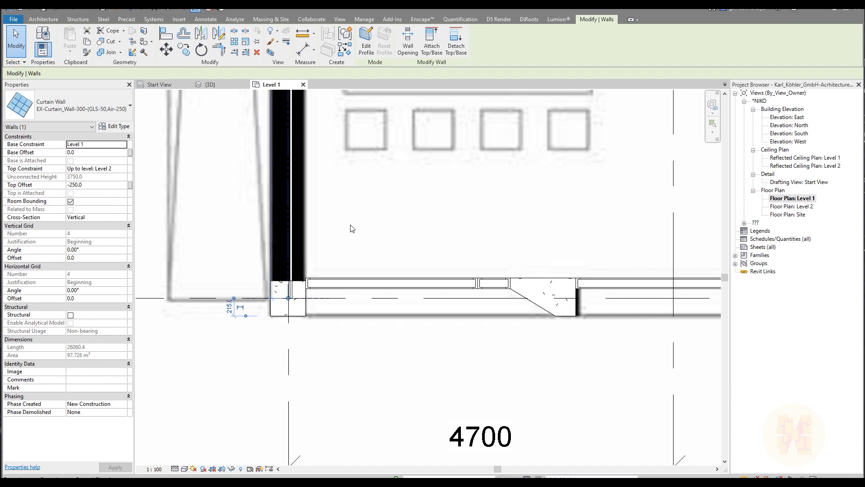
scroll(328, 294, down, 5)
middle_drag(388, 133, 391, 216)
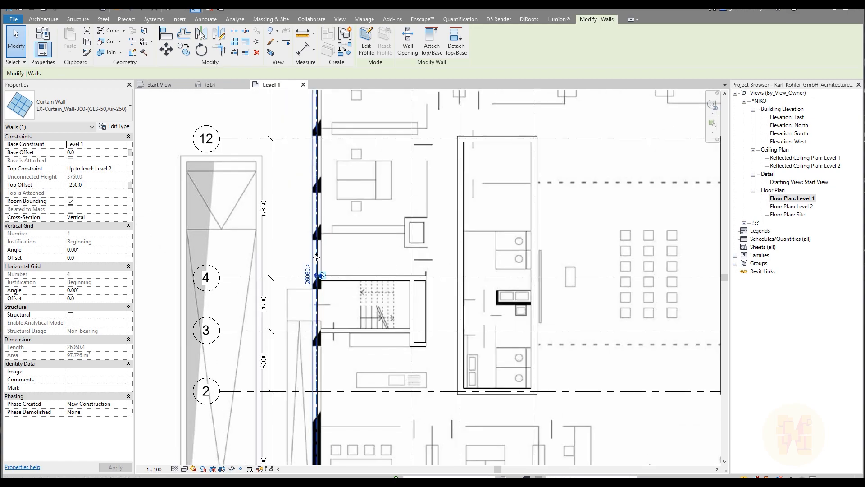
middle_drag(346, 139, 330, 187)
scroll(326, 162, up, 6)
click(355, 406)
- Place curtain grid lines on the grid A curtain wall at both edges of two black piers in its upper part
scroll(307, 241, up, 2)
scroll(306, 244, up, 2)
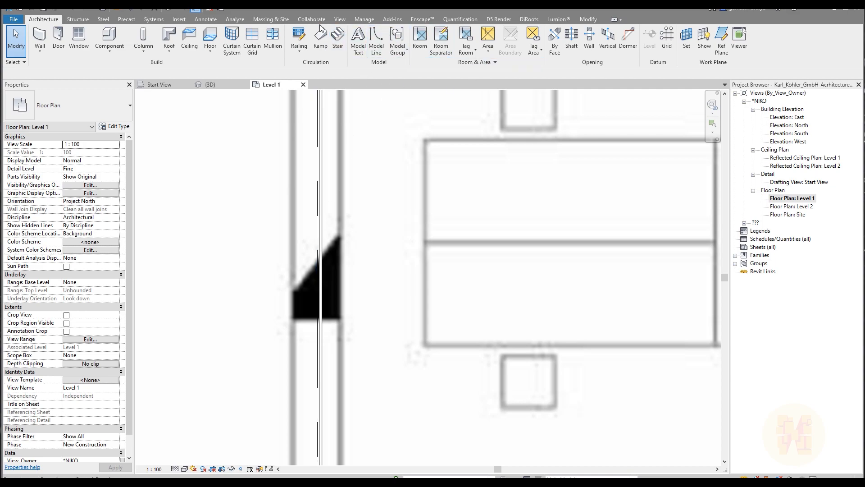
click(251, 48)
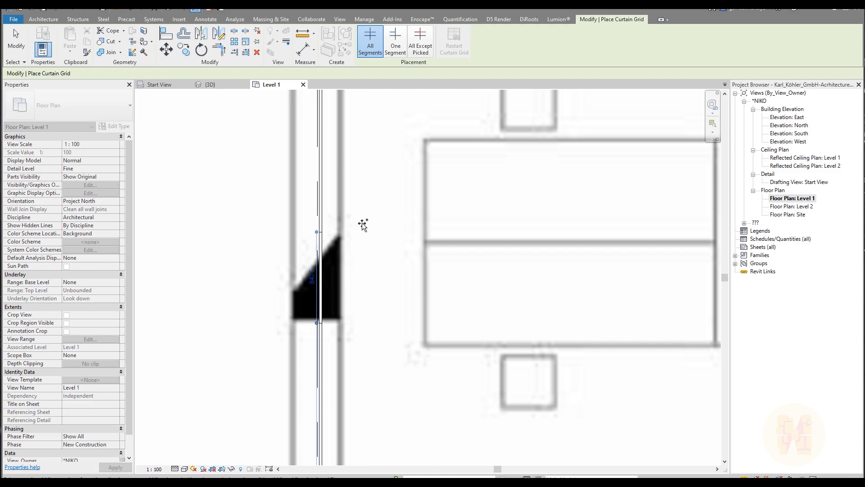
scroll(363, 224, down, 3)
middle_drag(390, 285, 389, 97)
scroll(354, 182, up, 2)
click(329, 157)
click(332, 223)
- Place curtain grid lines at both edges of the two piers between grids 12 and 4
middle_drag(375, 273, 362, 86)
middle_drag(342, 128, 354, 189)
click(342, 147)
click(341, 213)
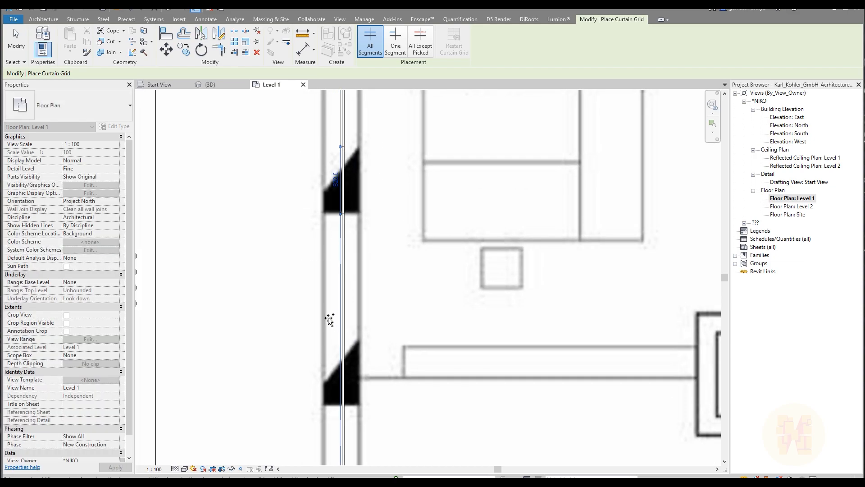
click(344, 338)
scroll(358, 271, down, 2)
middle_drag(391, 361, 390, 219)
scroll(387, 220, up, 2)
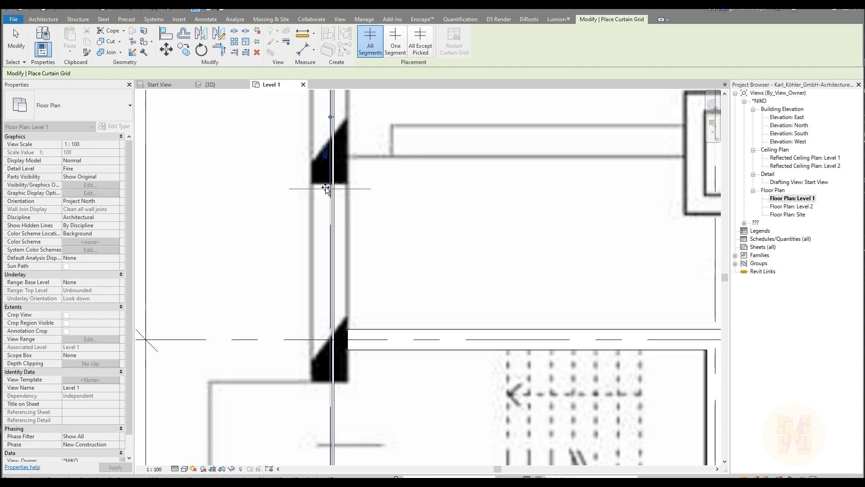
middle_drag(470, 303, 453, 193)
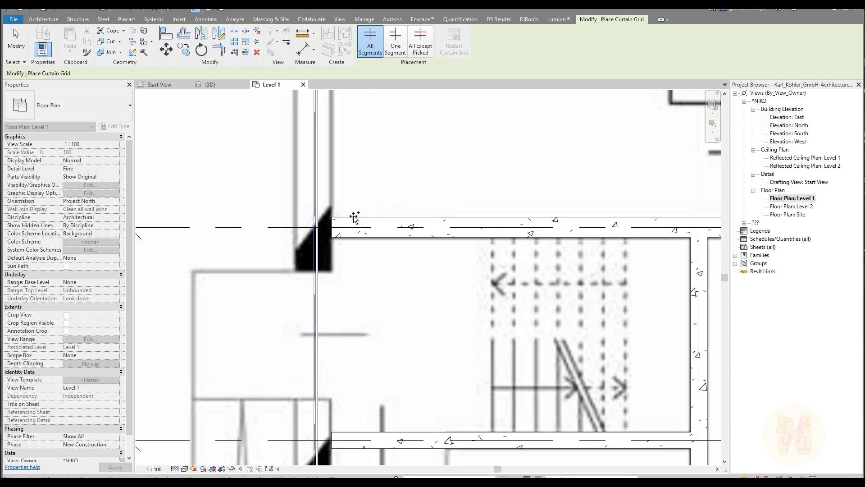
- Place curtain grid lines at both edges of the grid 4 pier, at the ramp edge and at the stair wall on grid 3
click(316, 211)
middle_drag(329, 334, 328, 266)
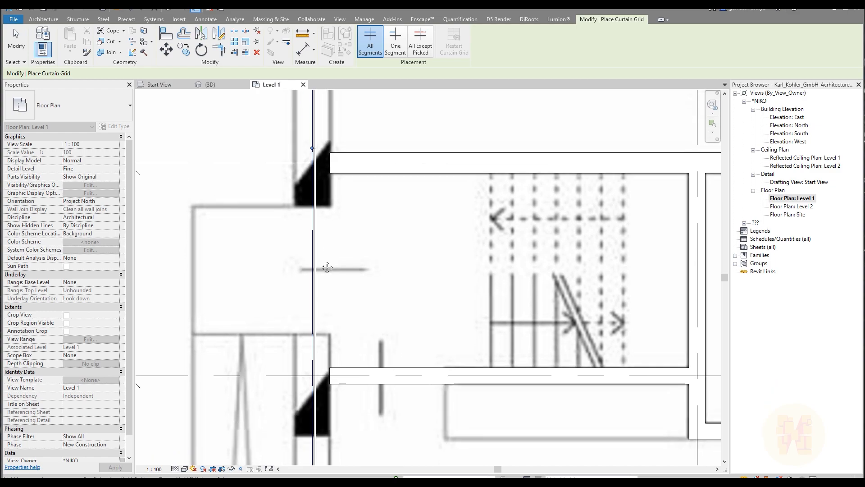
click(316, 201)
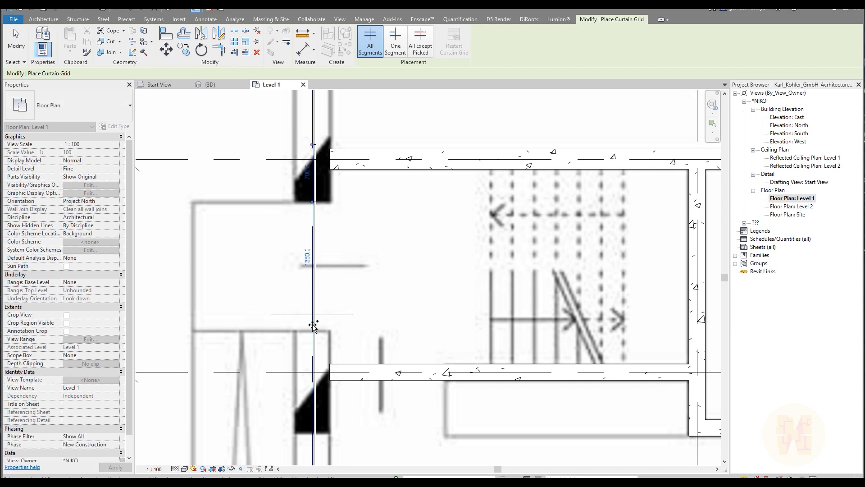
click(316, 364)
scroll(320, 259, down, 2)
middle_drag(371, 311, 367, 225)
scroll(320, 339, up, 3)
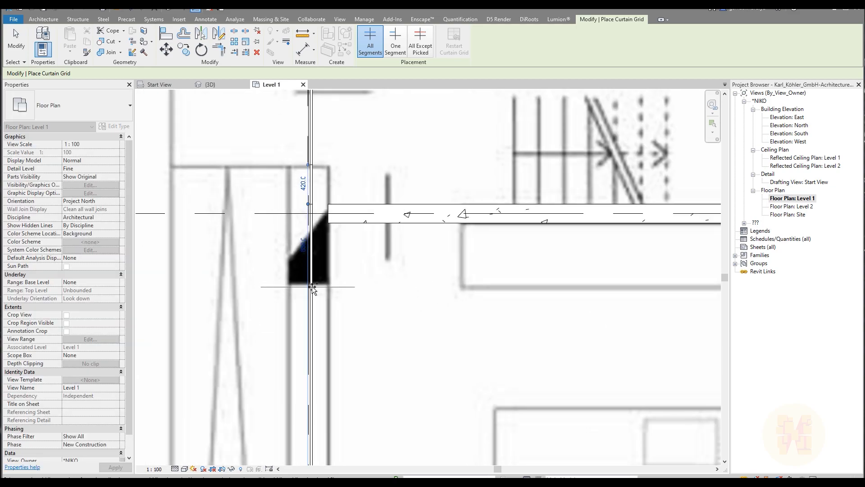
- Place curtain grid lines at the lower edge of the grid 3 pier and the upper edge of the solid section between grids 2 and 1
click(314, 285)
scroll(358, 222, down, 2)
middle_drag(390, 338, 384, 208)
scroll(319, 293, up, 2)
click(319, 286)
scroll(372, 238, down, 2)
middle_drag(373, 238, 414, 135)
scroll(391, 272, down, 2)
scroll(354, 185, up, 2)
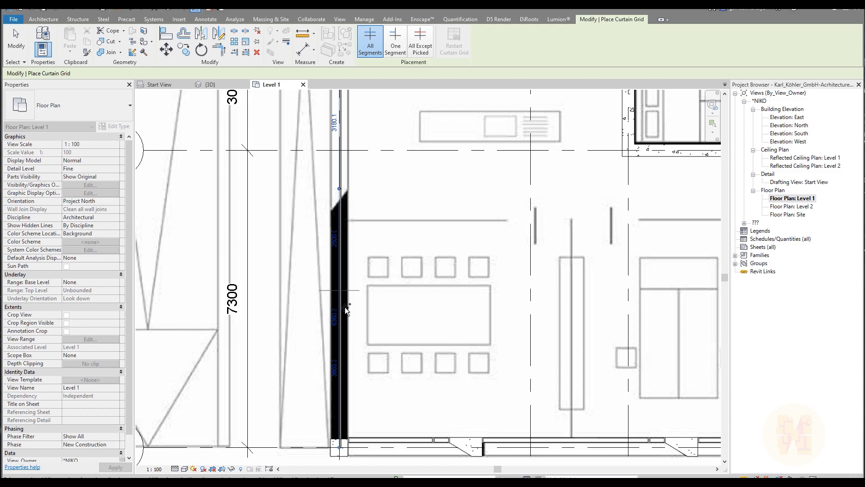
scroll(347, 322, down, 2)
middle_drag(358, 335, 357, 349)
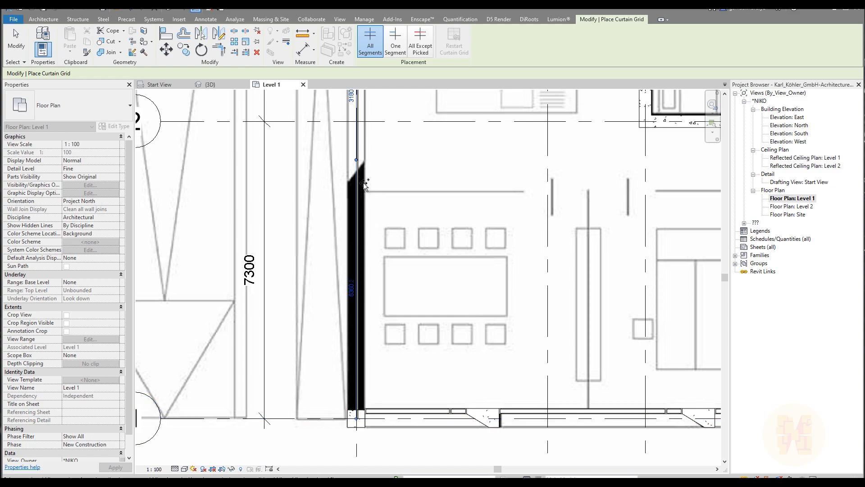
key(Escape)
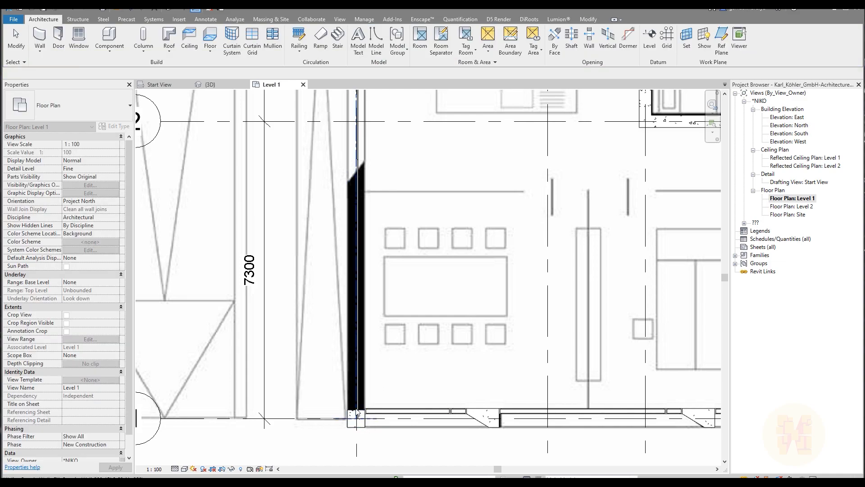
- Shorten the grid A curtain wall to about 20500 mm by moving its grid 1 end up to the lower edge of the last pier
click(358, 399)
drag(357, 418, 356, 191)
middle_drag(358, 167, 362, 196)
scroll(362, 197, up, 2)
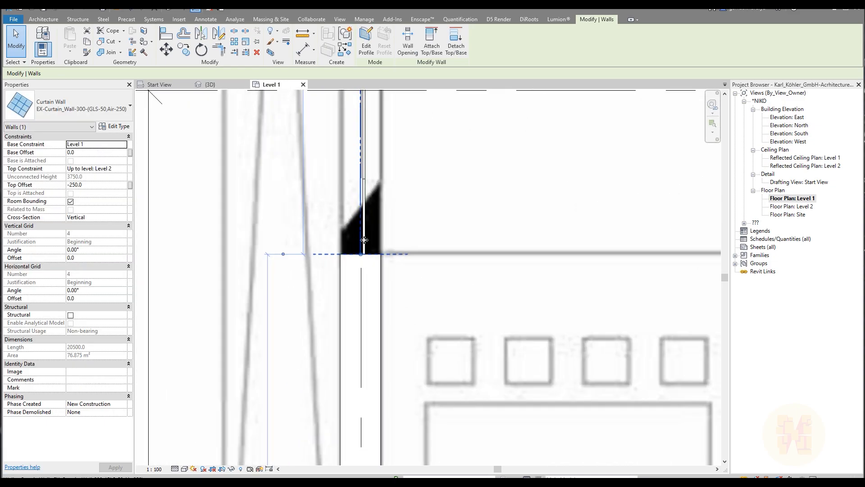
key(Escape)
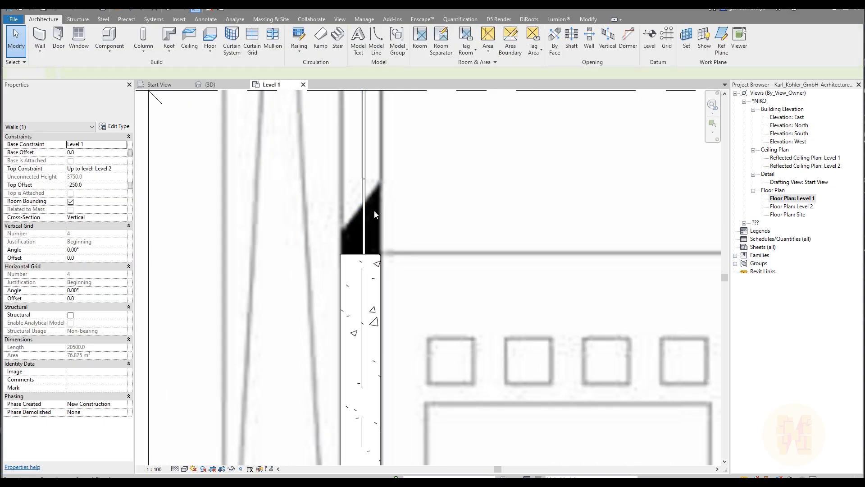
- Examine the shortened curtain wall and the corner at grids A and 1 in the 3D view, and return to the Level 1 plan
scroll(375, 213, down, 3)
middle_drag(365, 280, 377, 311)
click(205, 85)
shift+middle_drag(429, 223, 505, 261)
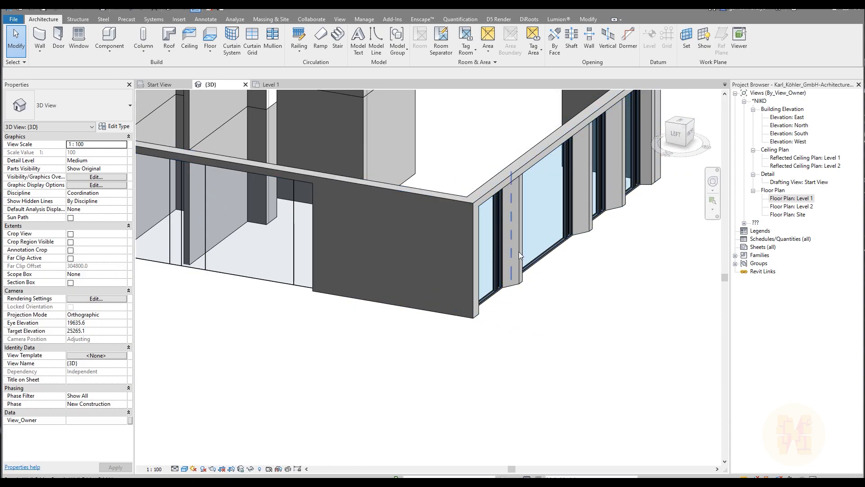
click(153, 85)
click(270, 85)
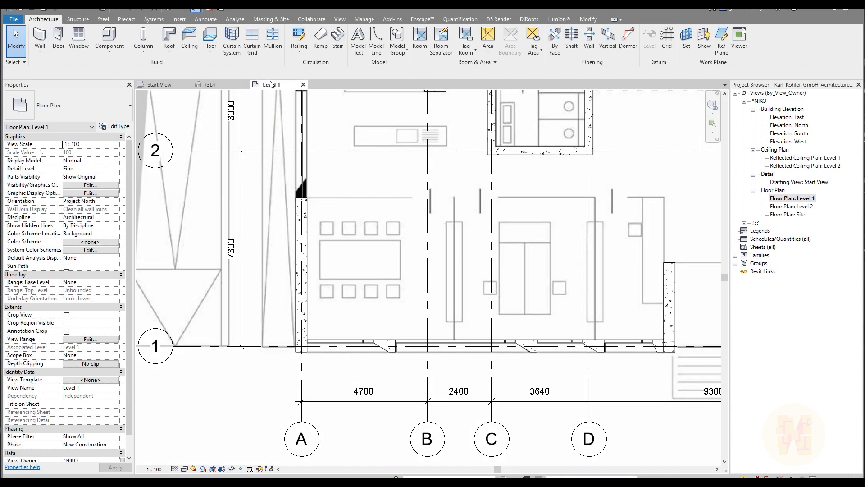
scroll(311, 321, up, 5)
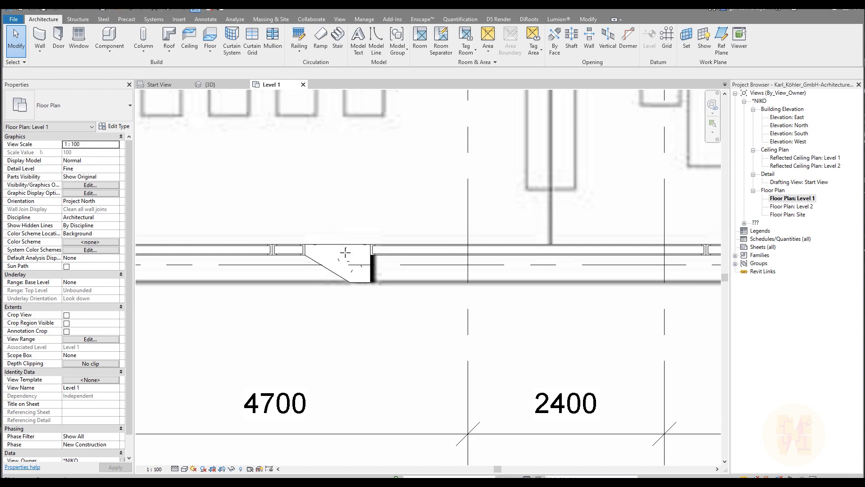
- Measure the width of the first pier on the grid 1 facade between the edges of the adjoining panels
scroll(312, 263, up, 4)
click(289, 223)
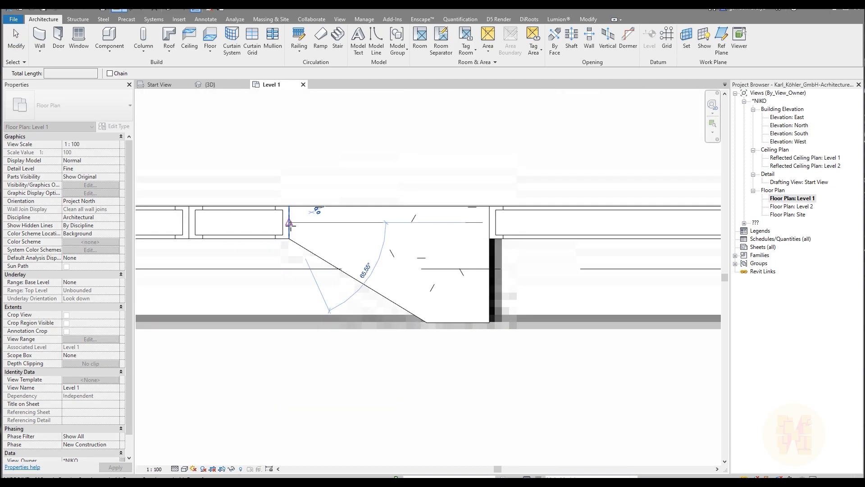
click(490, 222)
key(Escape)
key(Escape)
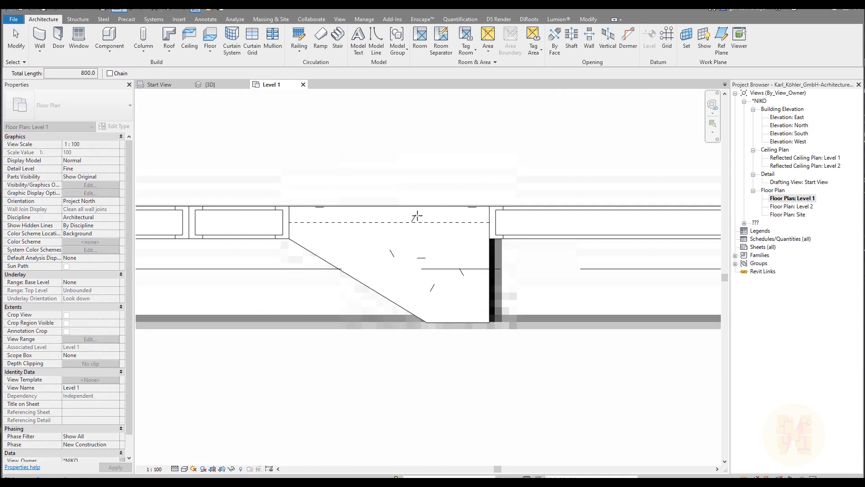
- Set the curtain grid line above the solid section between grids 2 and 1 to 800 mm from the curtain wall's end
scroll(372, 241, down, 6)
middle_drag(274, 150, 398, 294)
middle_drag(340, 101, 353, 209)
scroll(354, 205, up, 5)
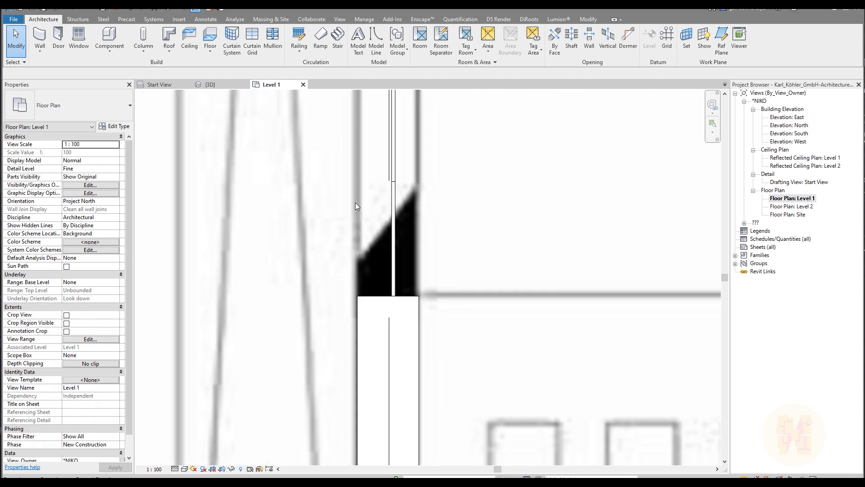
click(389, 181)
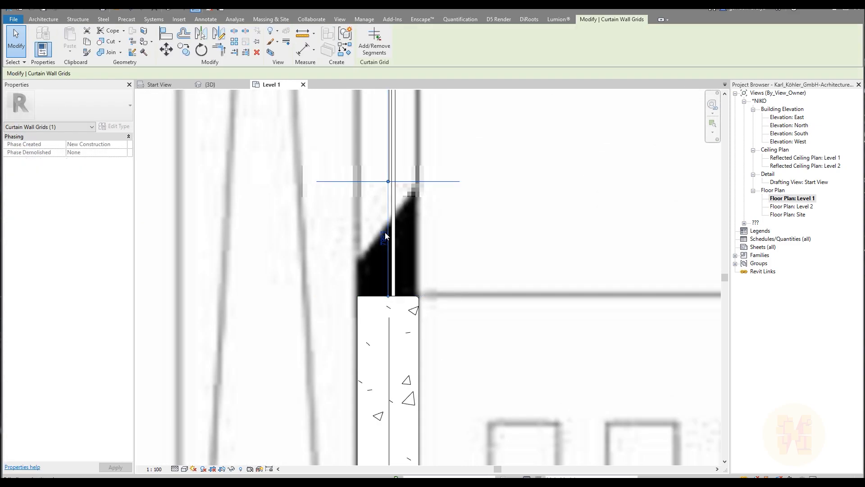
click(383, 238)
text(800,)
key(Return)
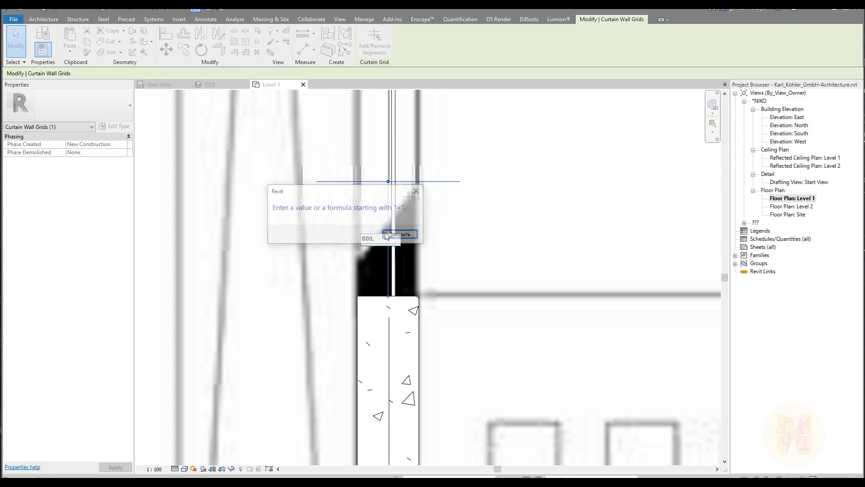
click(391, 235)
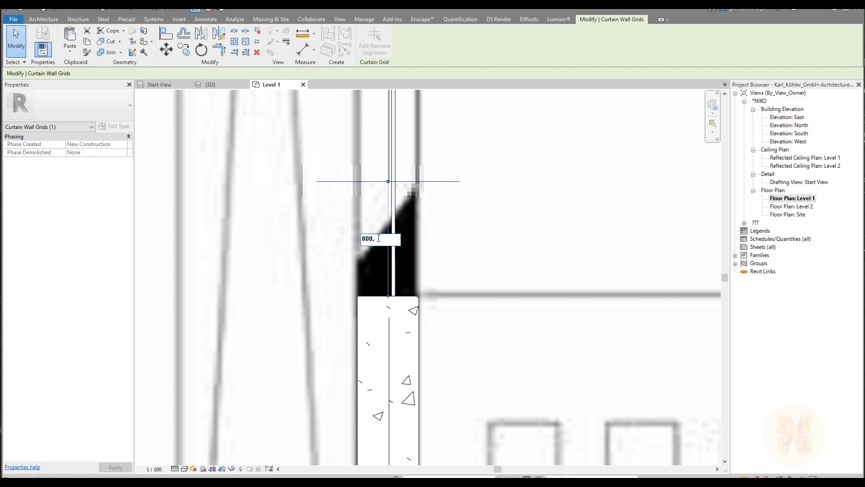
key(BackSpace)
key(Return)
scroll(372, 252, down, 2)
middle_drag(450, 248, 447, 410)
middle_drag(426, 178, 416, 415)
scroll(379, 244, up, 3)
key(Escape)
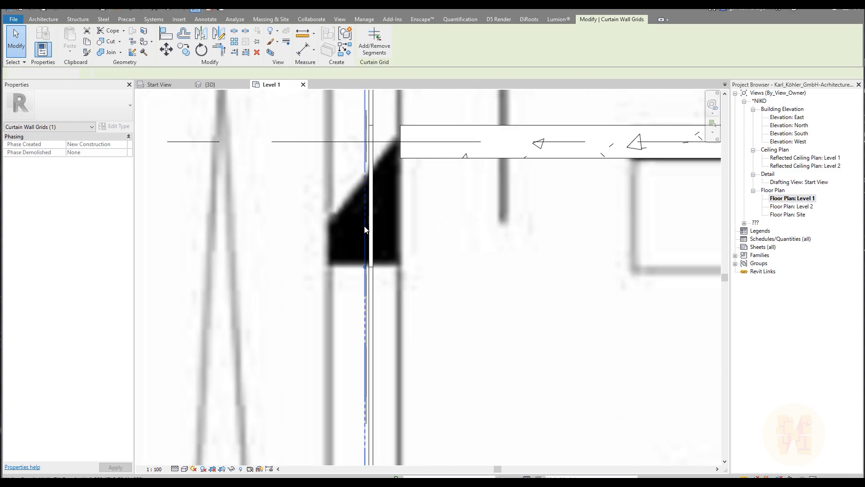
click(356, 266)
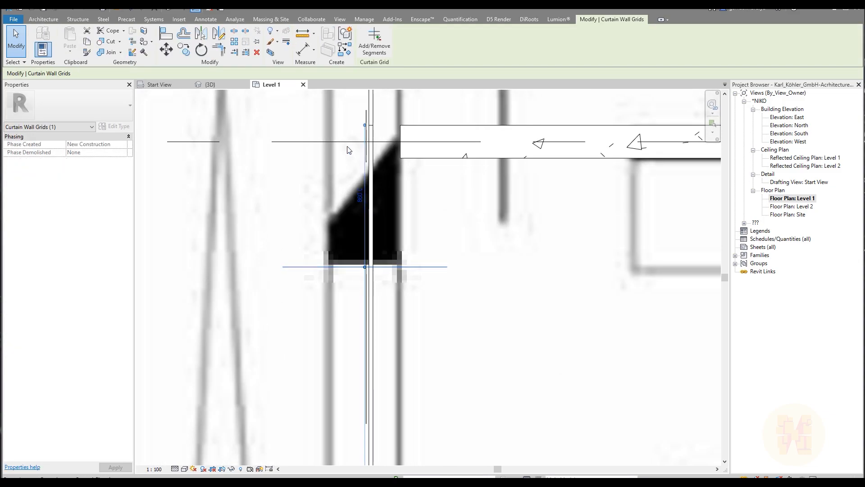
key(Escape)
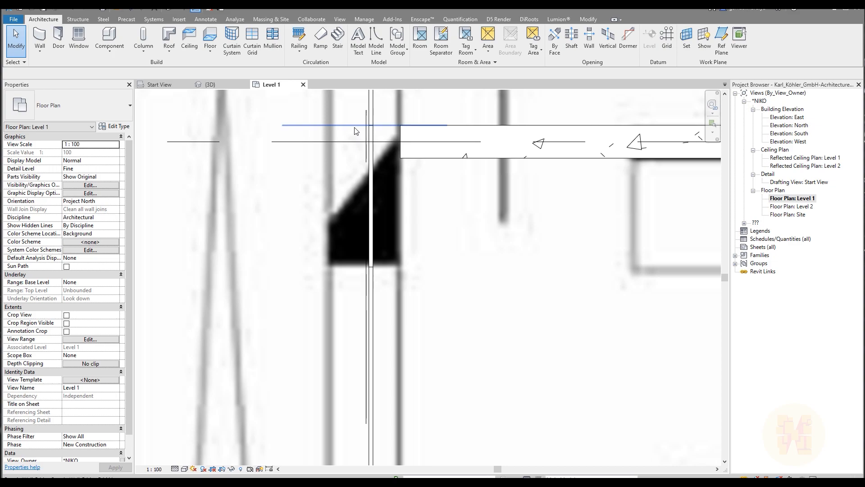
middle_drag(448, 183, 436, 280)
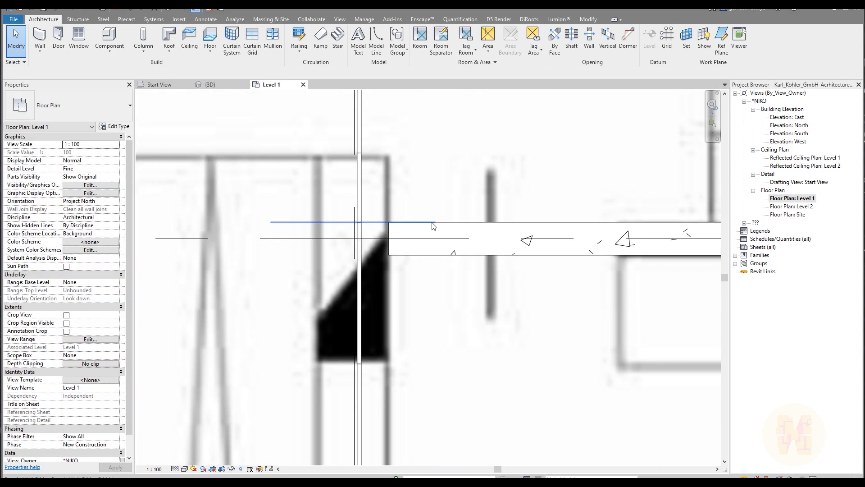
key(a)
key(l)
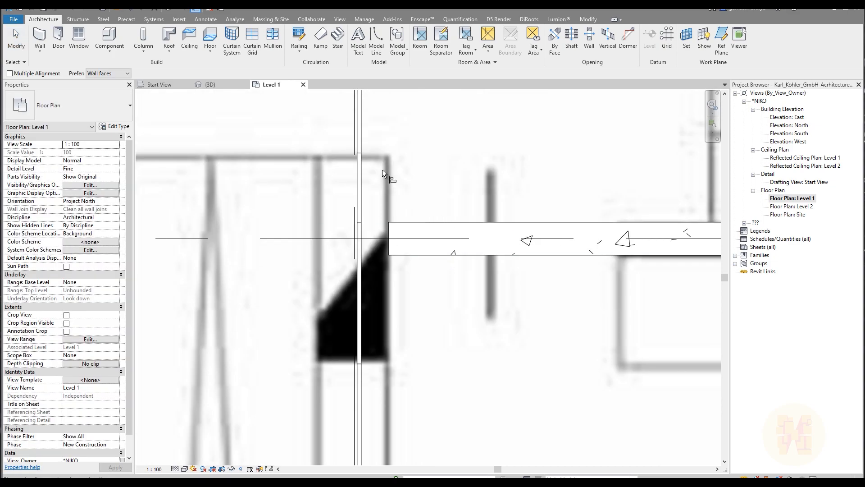
scroll(410, 252, down, 4)
middle_drag(412, 219, 412, 277)
scroll(389, 274, up, 2)
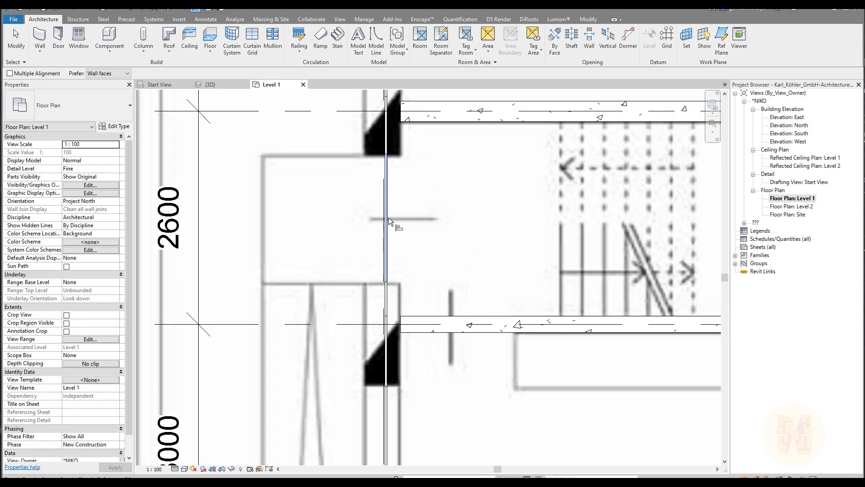
click(409, 324)
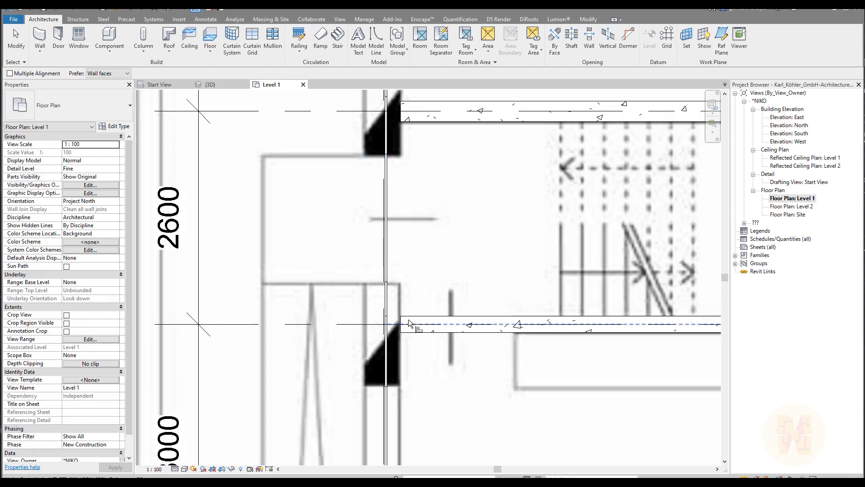
key(Escape)
key(Escape)
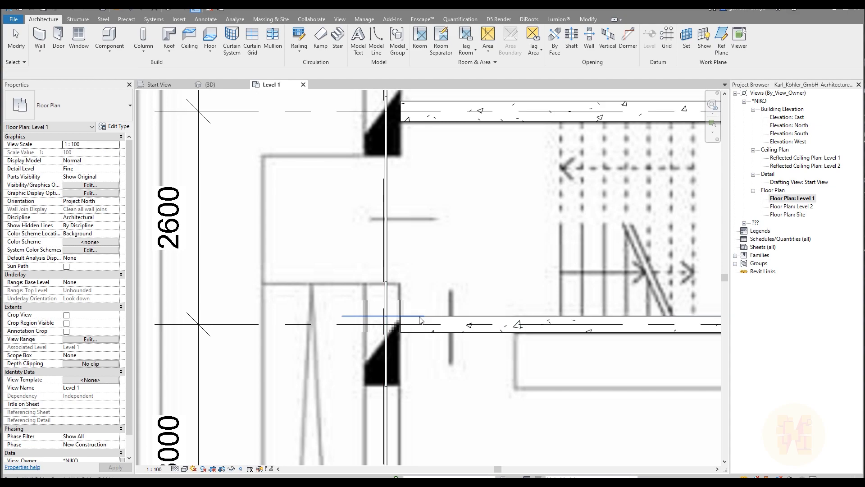
- Align the curtain grid line above the grid 3 pier with the upper face of the stair wall on grid 3
scroll(406, 320, up, 2)
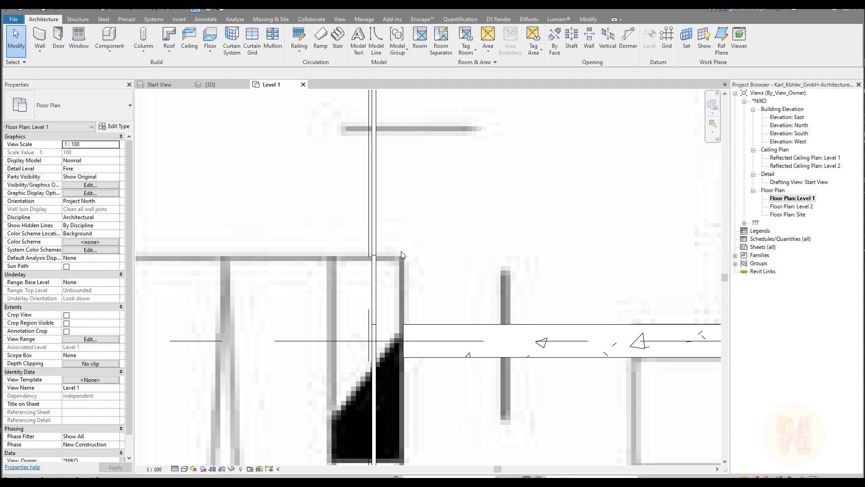
click(377, 325)
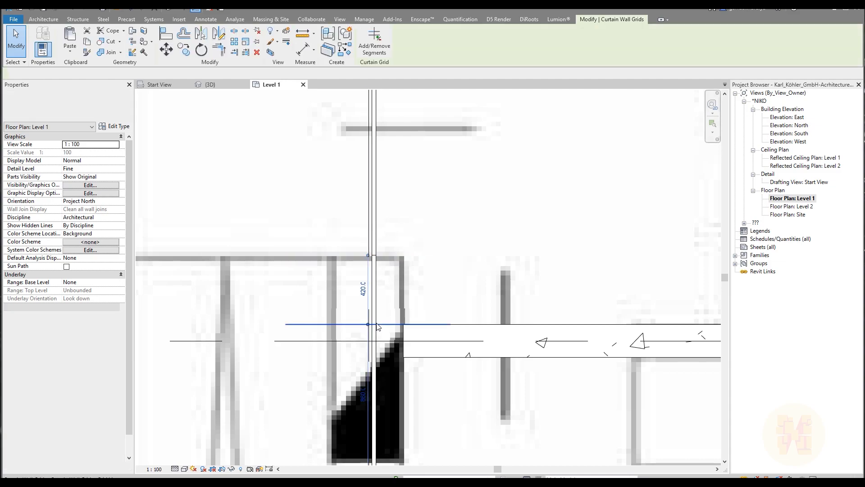
middle_drag(396, 336, 387, 254)
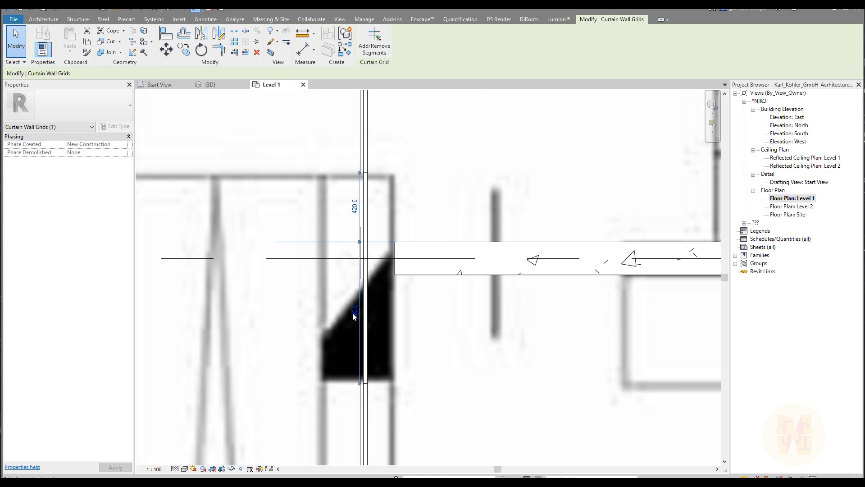
click(354, 311)
key(Escape)
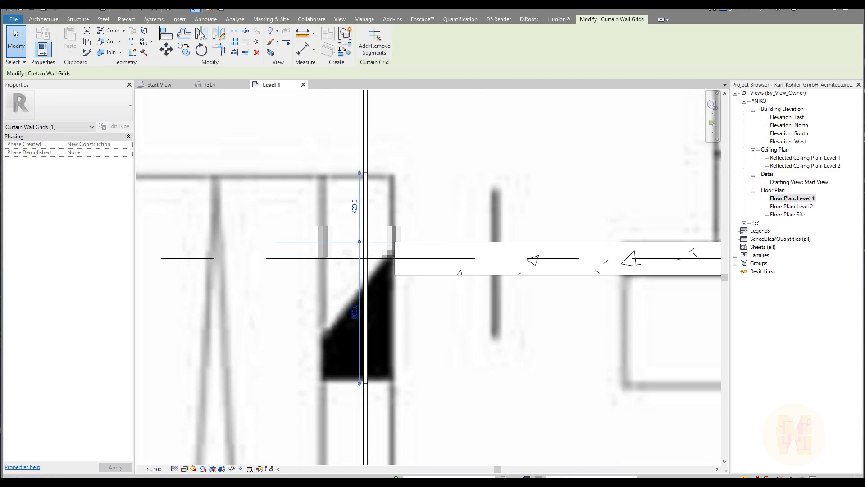
key(Escape)
key(a)
key(l)
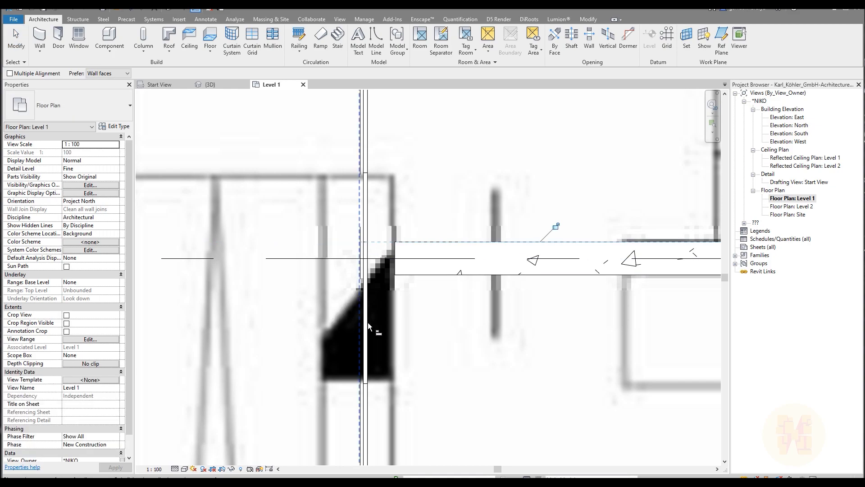
key(Escape)
key(Escape)
- Set the curtain grid line at the lower edge of the grid 3 pier to 800 mm from the line above it
click(360, 384)
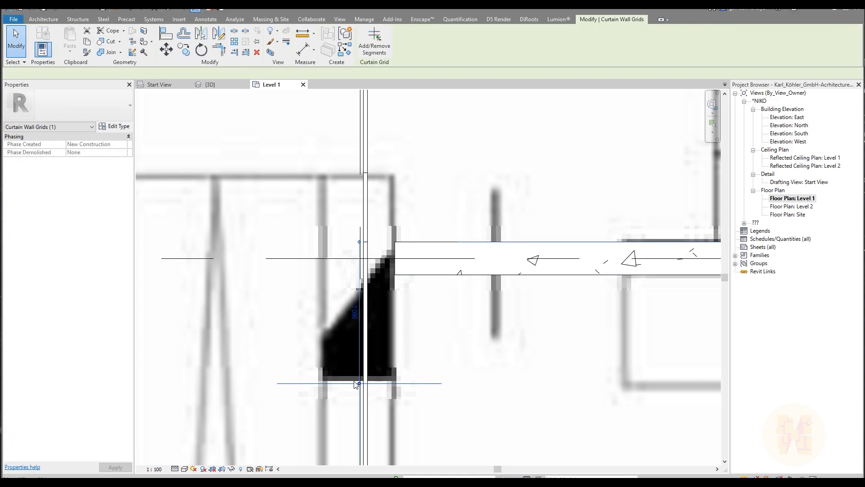
click(355, 313)
text(800)
key(Return)
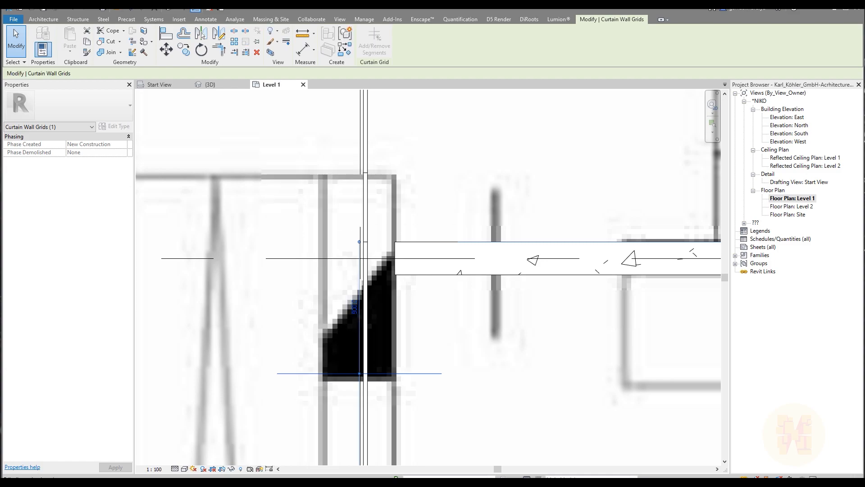
key(Escape)
- Set the curtain grid line at the lower edge of the grid 4 pier to 1500 mm from the ramp edge line
scroll(355, 311, down, 3)
middle_drag(378, 214, 379, 330)
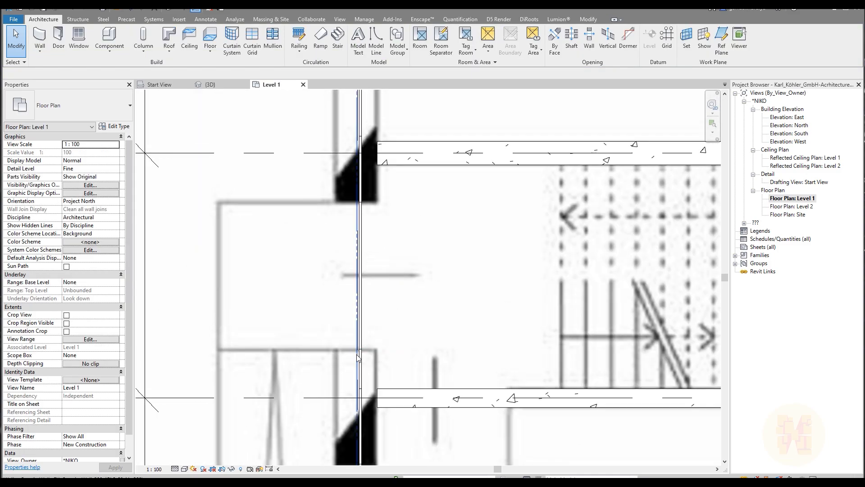
scroll(363, 347, up, 1)
middle_drag(402, 234, 403, 320)
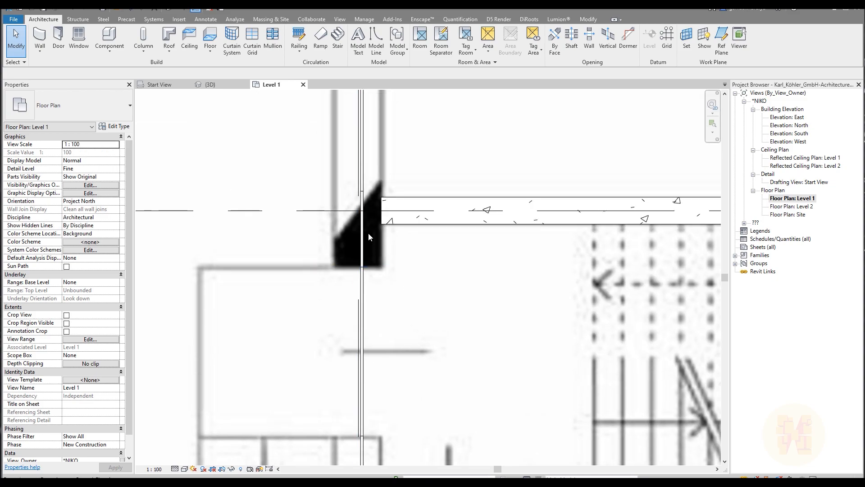
scroll(367, 215, up, 1)
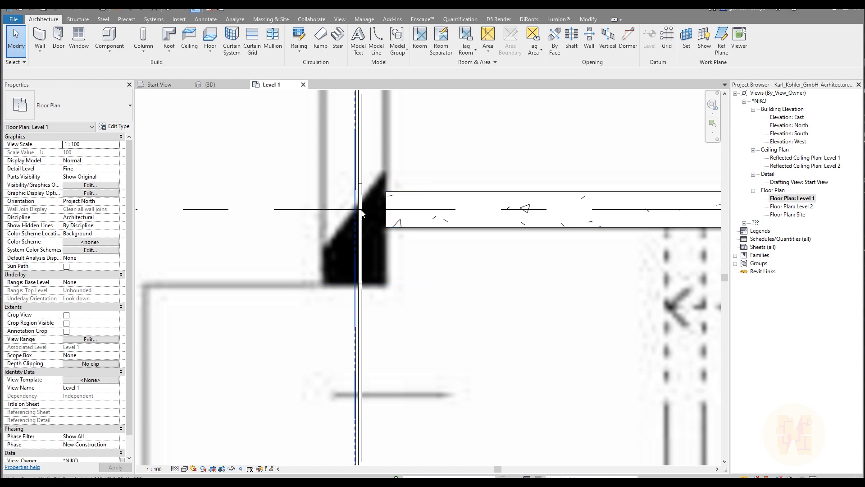
click(360, 280)
ctrl+scroll(401, 238, down, 5)
click(332, 274)
text(1500)
key(Return)
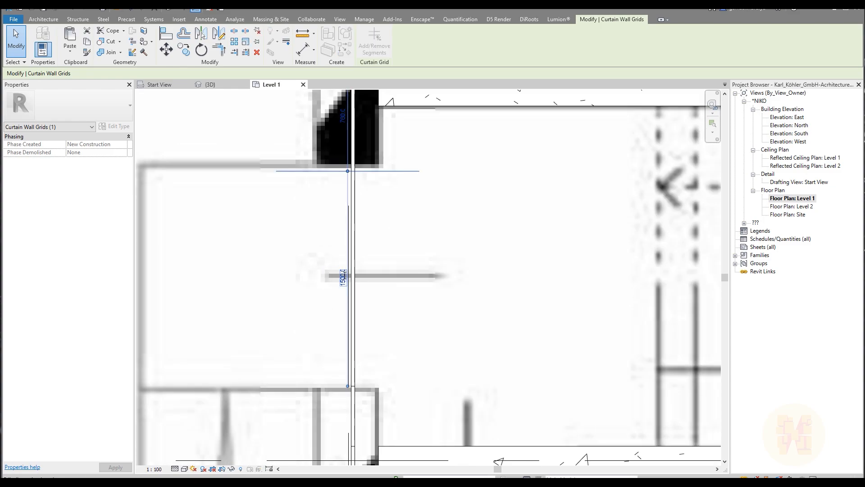
middle_drag(381, 290, 392, 401)
key(Escape)
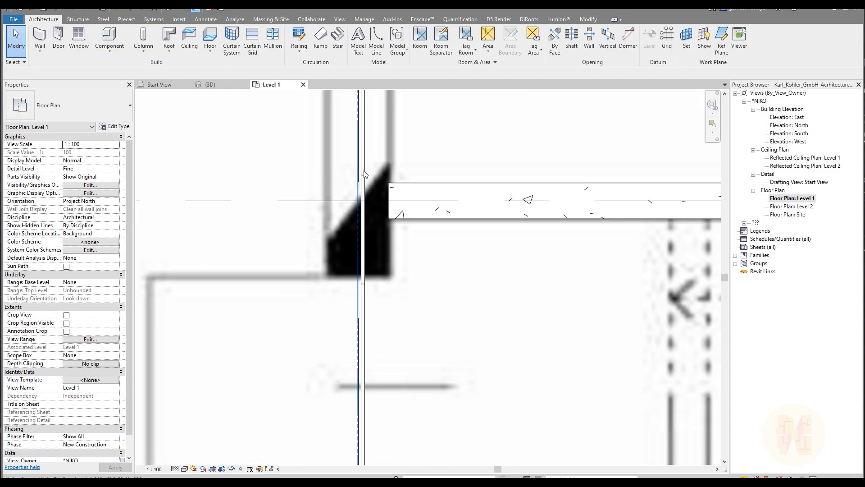
- Set the curtain grid line at the upper edge of the grid 4 pier to 800 mm from the pier's lower line
click(359, 198)
click(351, 229)
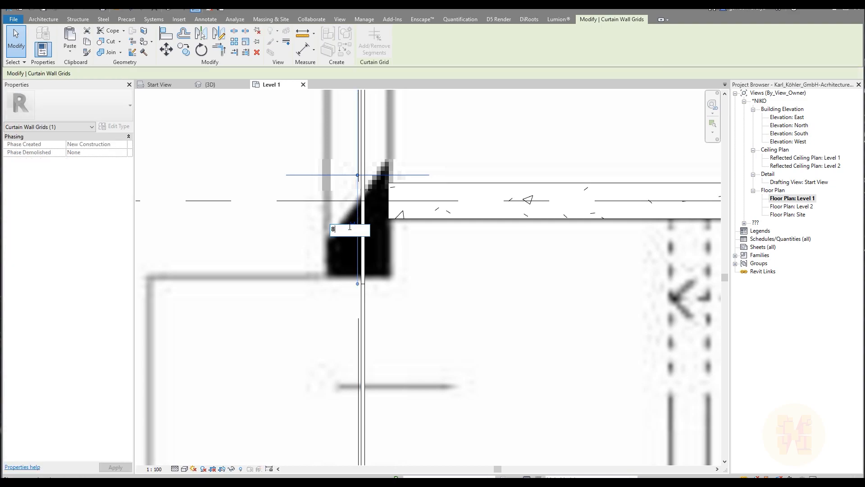
text(800)
key(Return)
key(Escape)
- Check the grid line spacing at the pier above grid 4, and look at the first pier of the grid 1 facade for comparison
scroll(356, 225, down, 3)
scroll(397, 203, up, 4)
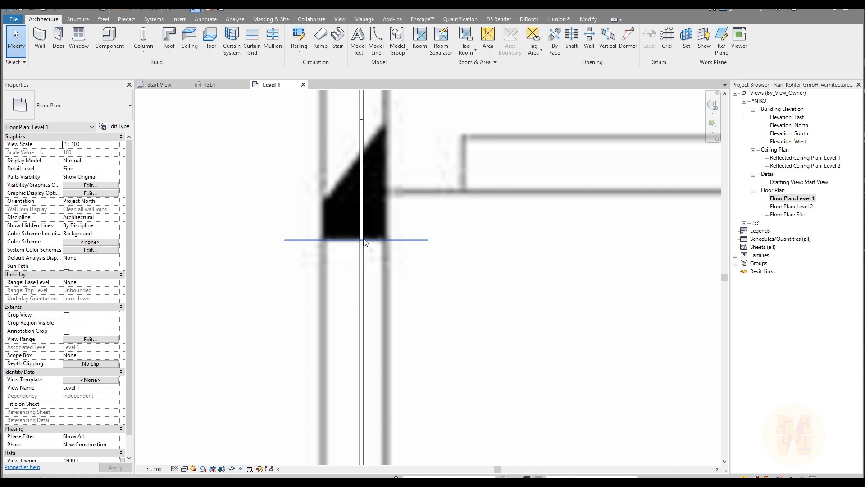
click(364, 242)
scroll(406, 205, down, 5)
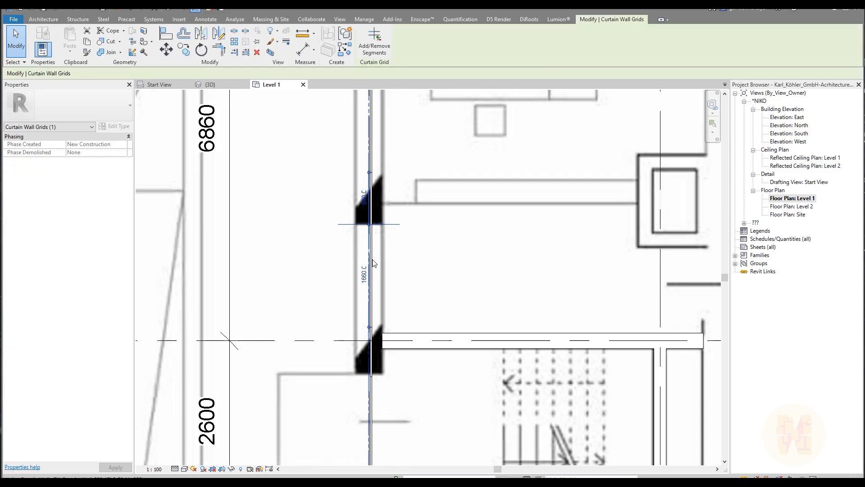
middle_drag(442, 450, 342, 102)
scroll(305, 298, up, 4)
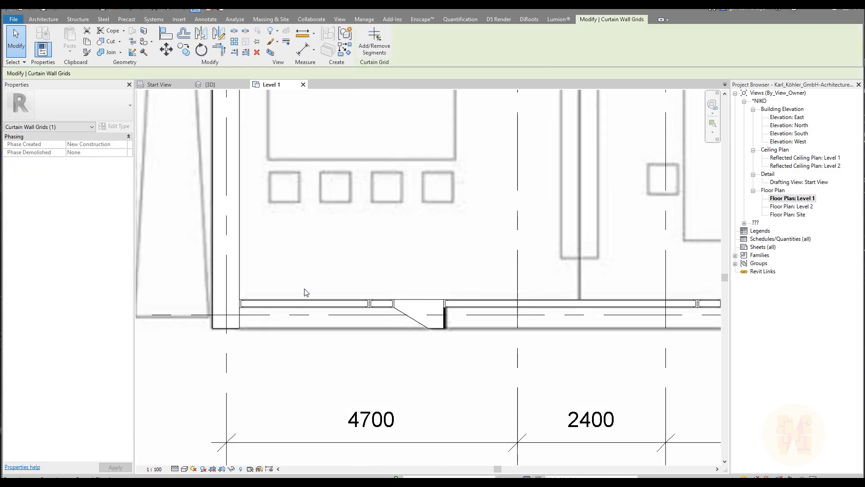
key(Escape)
click(423, 302)
key(Escape)
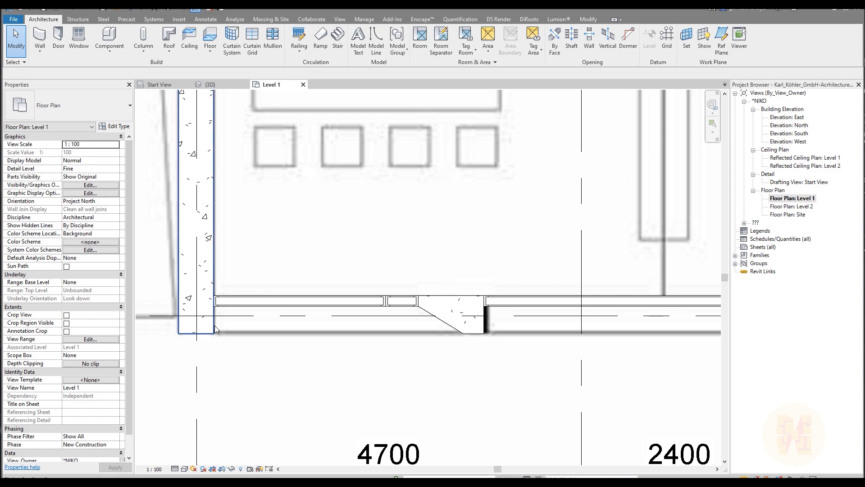
- Check the grid line spacings between the piers along the grid 1 facade, and return to the grid A pier above grid 4
middle_drag(476, 328, 292, 304)
click(298, 307)
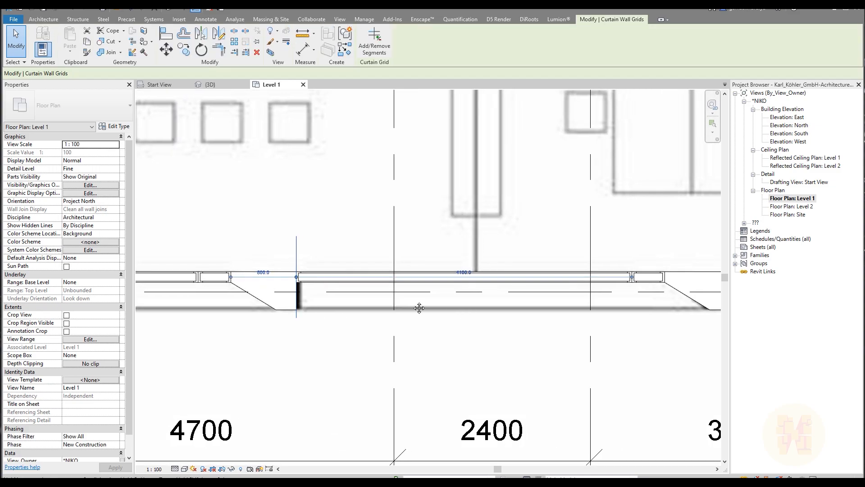
scroll(423, 304, down, 3)
scroll(415, 294, down, 2)
scroll(451, 297, up, 5)
key(Escape)
click(450, 296)
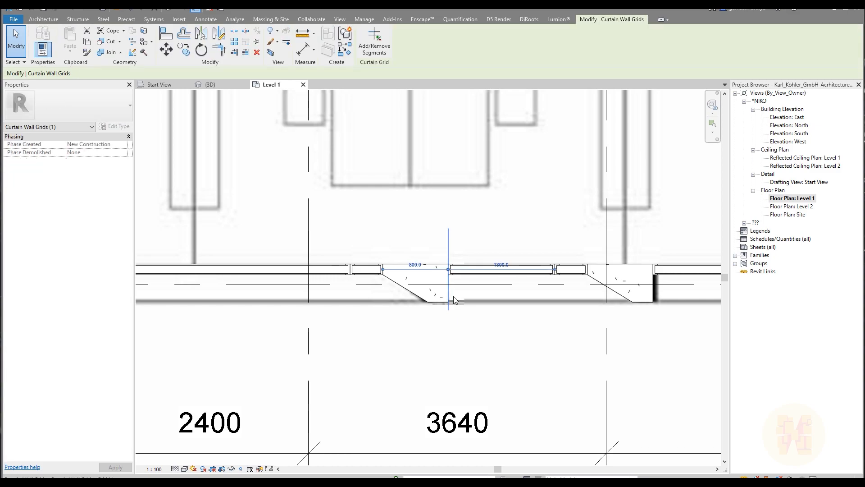
scroll(508, 264, down, 5)
middle_drag(417, 130, 477, 307)
middle_drag(404, 204, 426, 267)
scroll(420, 212, up, 2)
scroll(390, 248, up, 4)
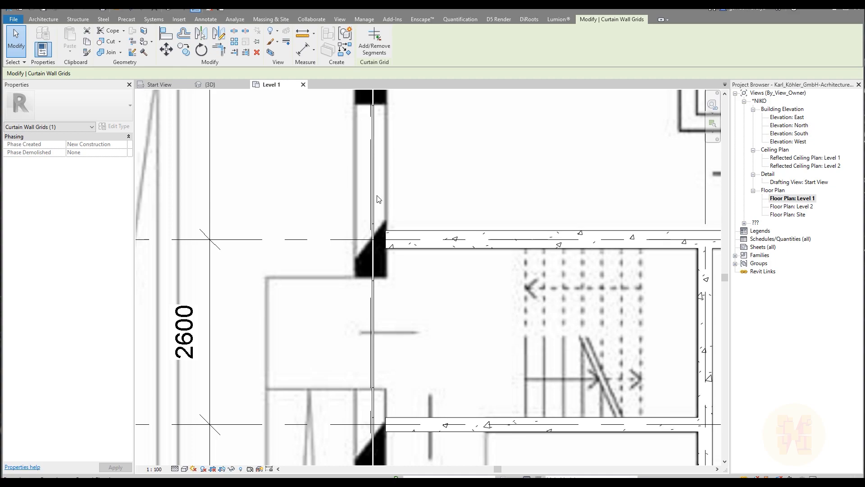
key(Escape)
scroll(378, 191, up, 2)
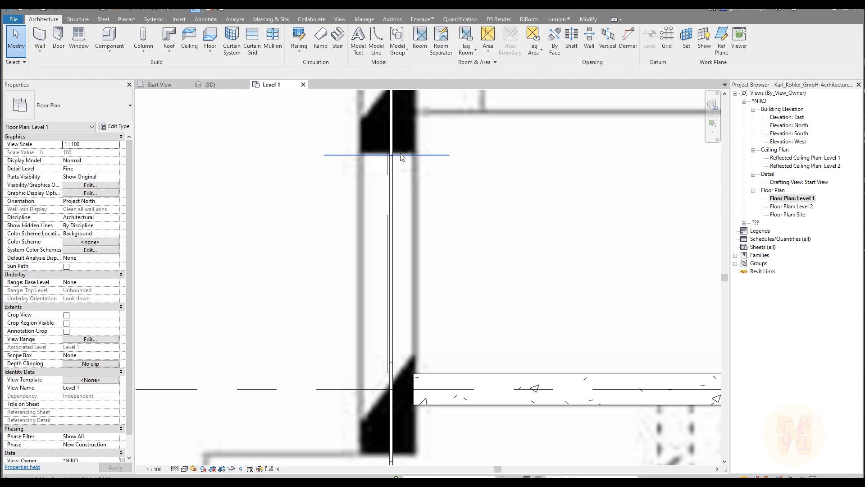
- Set the lower grid line of the grid A pier above grid 4 to 1600 mm from the grid 4 pier's upper line
click(401, 153)
click(381, 260)
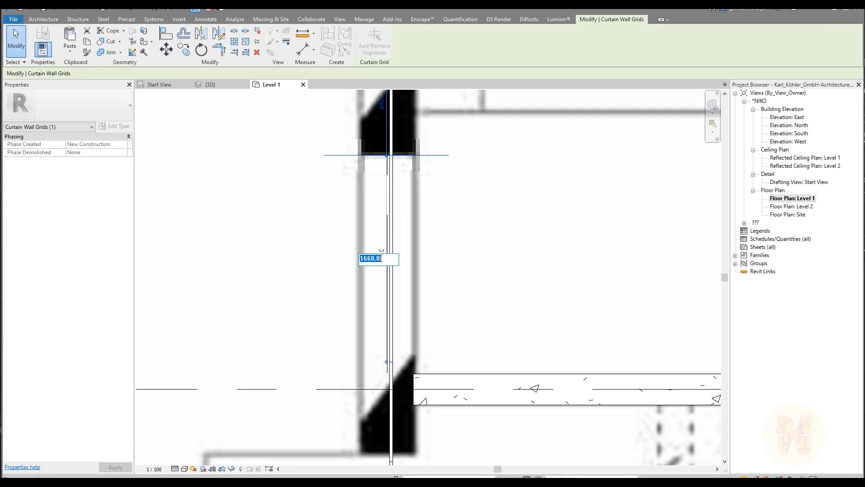
text(1600)
key(Return)
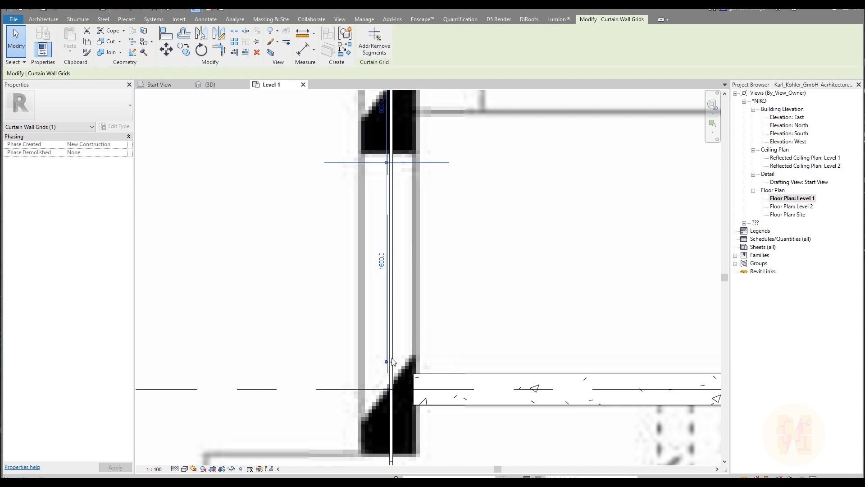
key(Escape)
- Set the upper grid line of the first pier above grid 4 to 800 mm from the pier's lower line
middle_drag(400, 220, 408, 317)
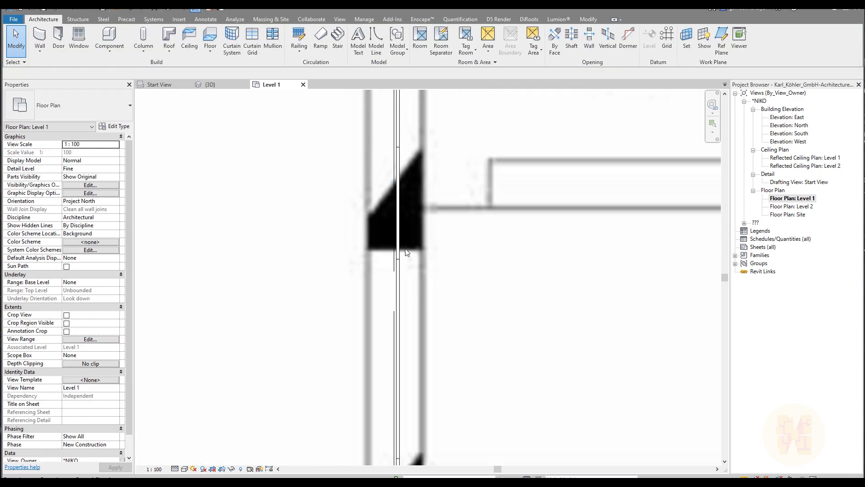
middle_drag(402, 173, 403, 220)
click(388, 200)
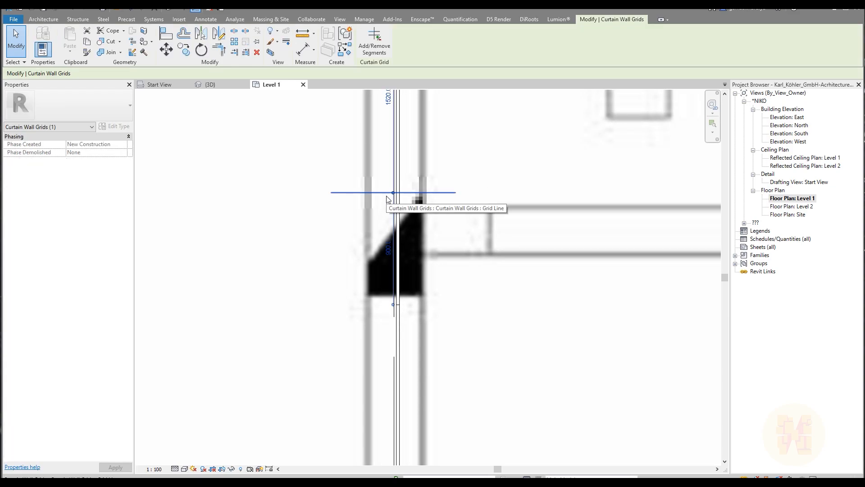
click(388, 250)
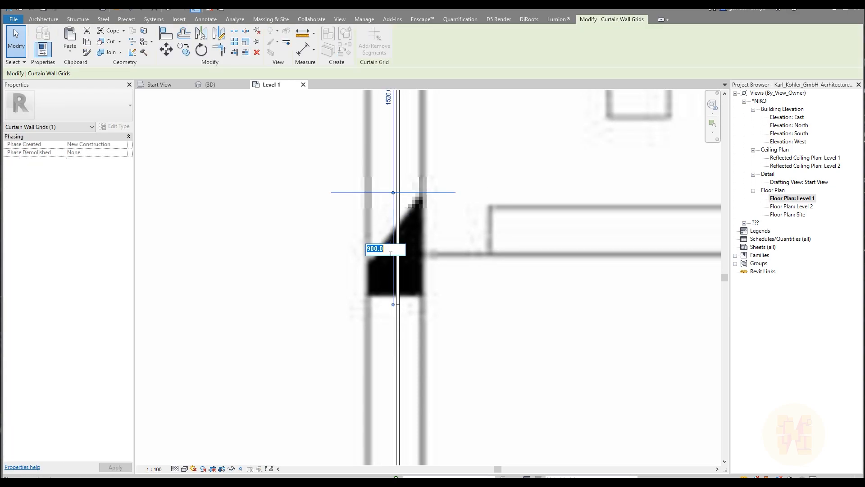
text(800)
key(Return)
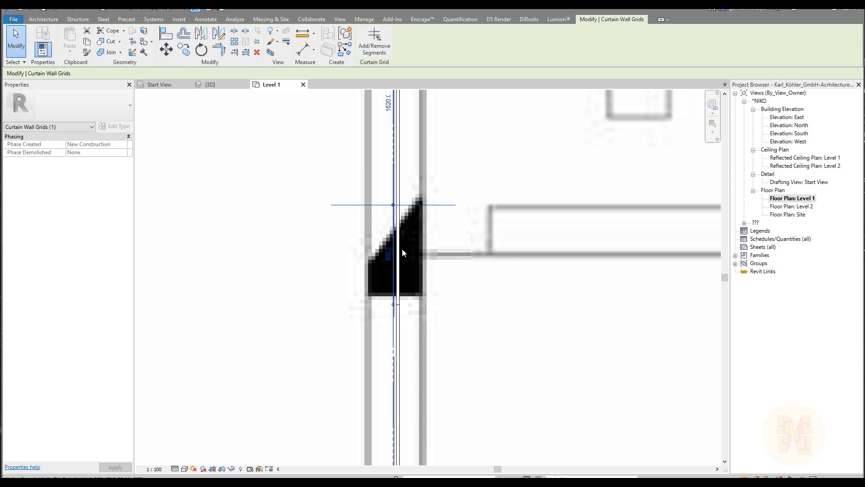
key(Escape)
- Set the lower grid line of the second pier above grid 4 to 1600 mm from the previous pier's upper line
middle_drag(426, 263, 392, 209)
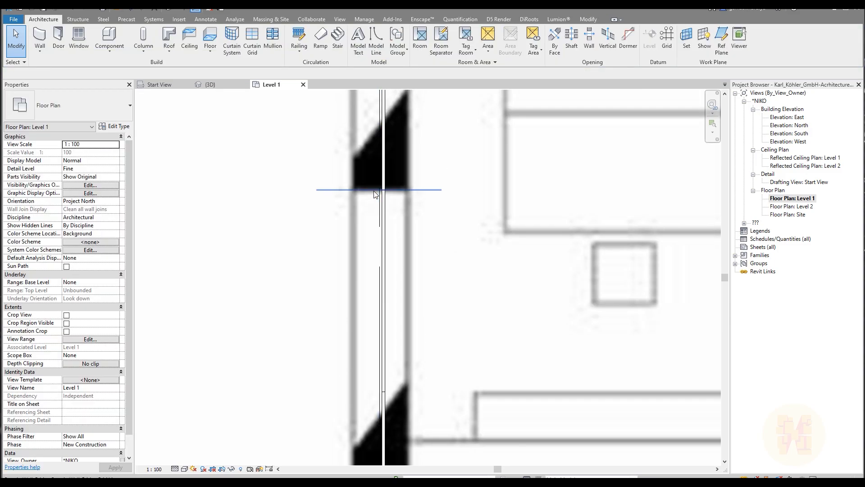
click(379, 189)
click(374, 291)
text(1600)
key(Return)
key(Escape)
- Set the upper grid line of the second pier above grid 4 to 800 mm from the pier's lower line
middle_drag(404, 200, 397, 309)
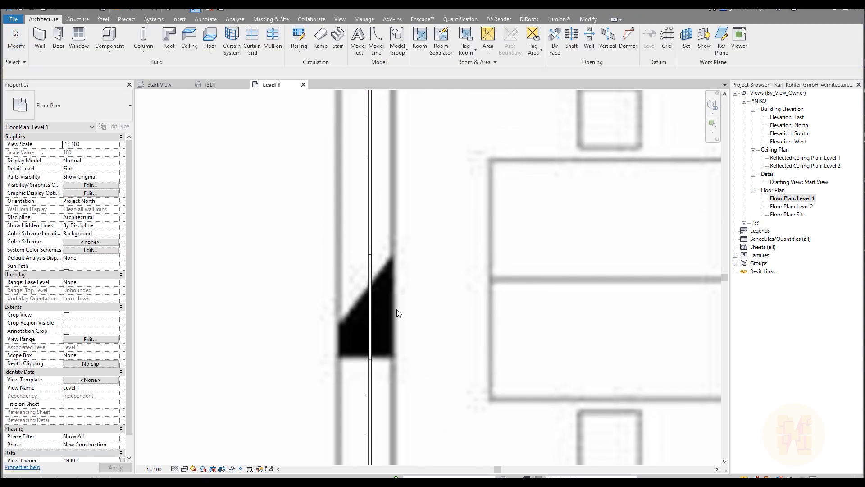
click(365, 255)
click(348, 307)
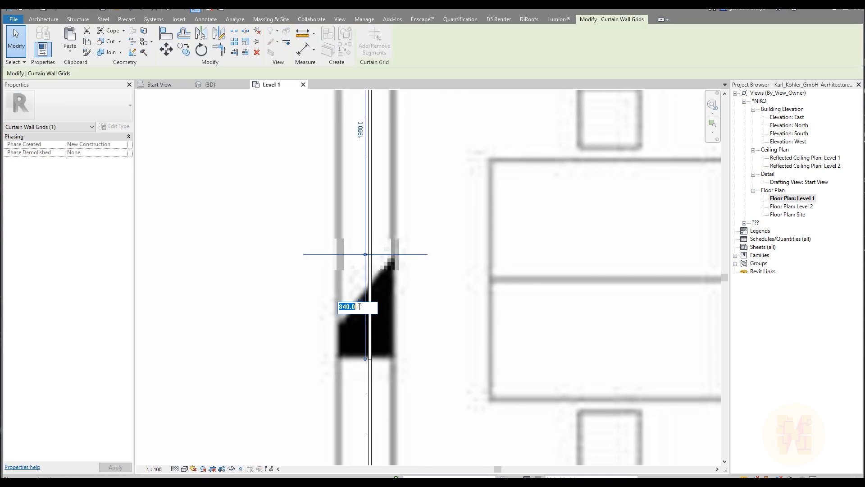
text(800)
key(Return)
key(Escape)
- Set the lower grid line of the pier just above grid 12 to 2000 mm from the pier below it
middle_drag(435, 204, 442, 415)
click(361, 220)
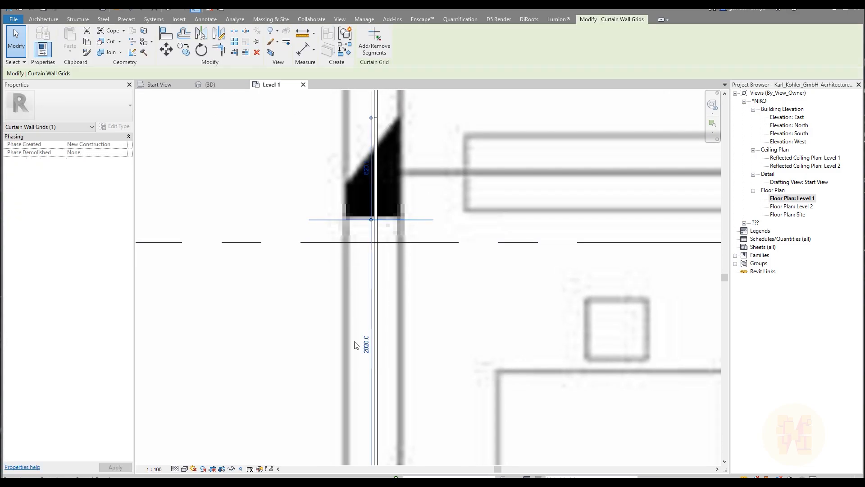
click(367, 347)
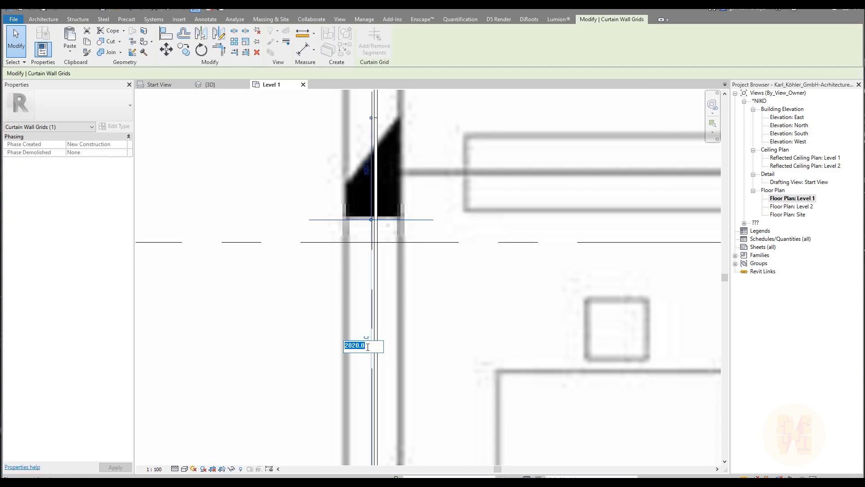
text(2000)
key(Return)
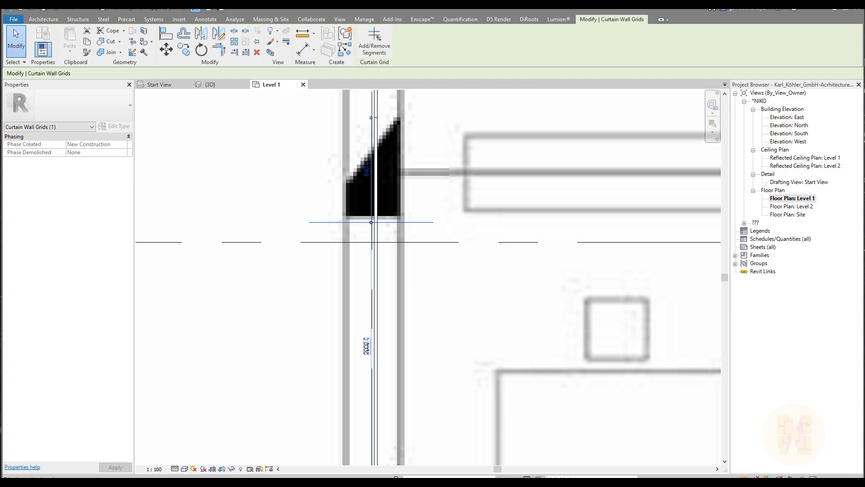
key(Escape)
- Set the upper grid line of the pier just above grid 12 to 800 mm from the pier's lower line
middle_drag(380, 122, 406, 239)
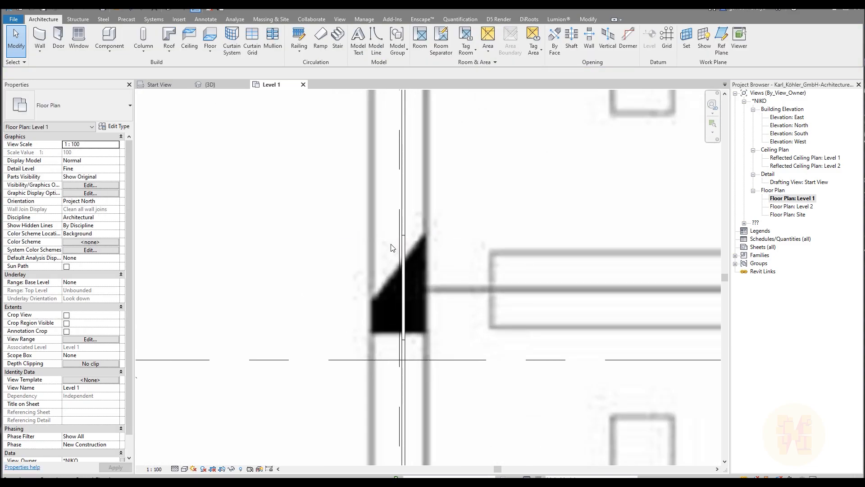
click(395, 235)
click(394, 285)
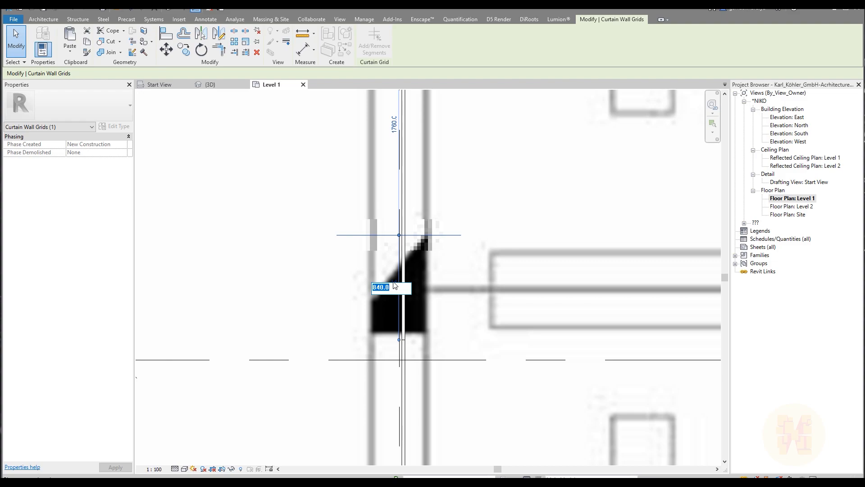
key(Return)
key(Escape)
- Check the opening width between the grid 12 pier and the uppermost pier on grid A
middle_drag(441, 153, 444, 342)
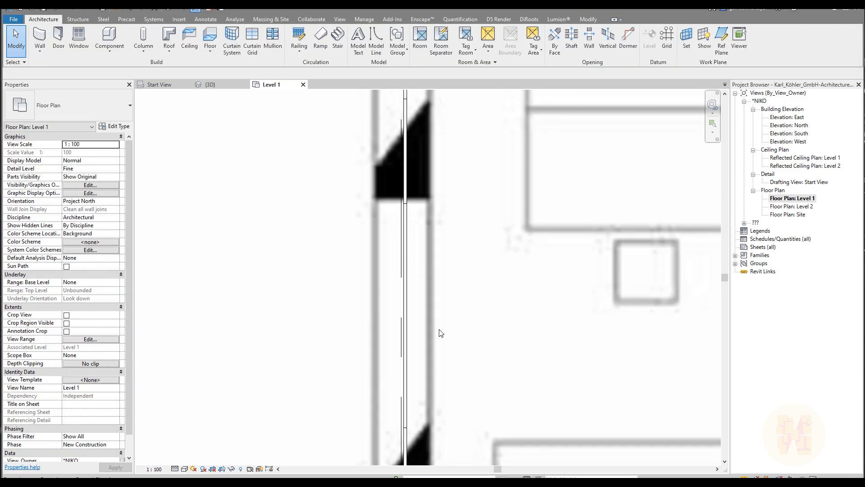
click(392, 204)
click(396, 311)
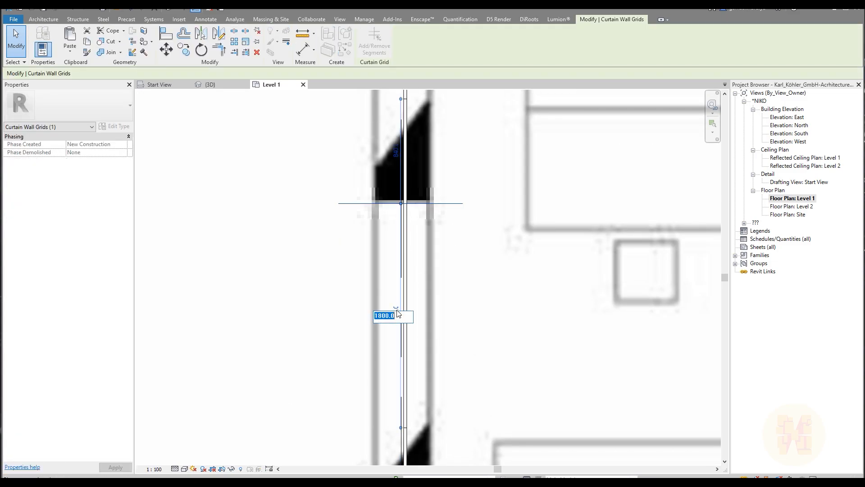
key(Escape)
key(Escape)
scroll(386, 304, down, 2)
middle_drag(427, 362, 398, 285)
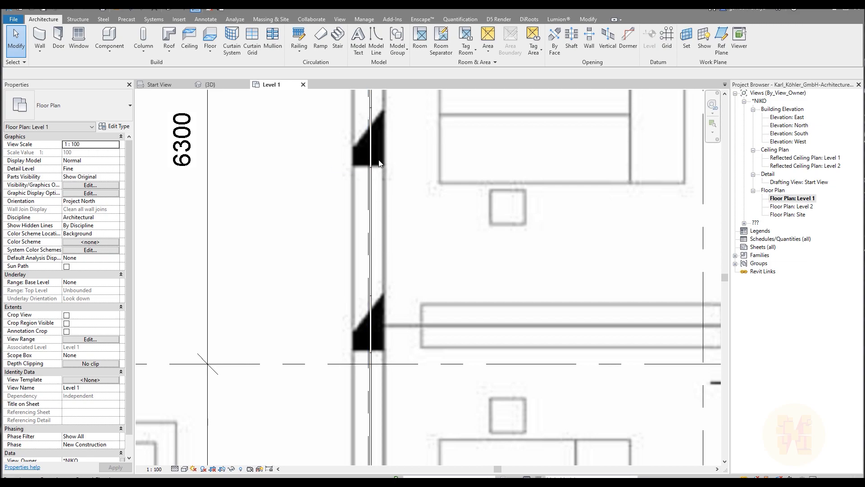
- Set the upper grid line of the uppermost grid A pier to 800 mm from the pier's lower line
scroll(399, 259, down, 2)
middle_drag(416, 253, 413, 371)
scroll(381, 255, up, 3)
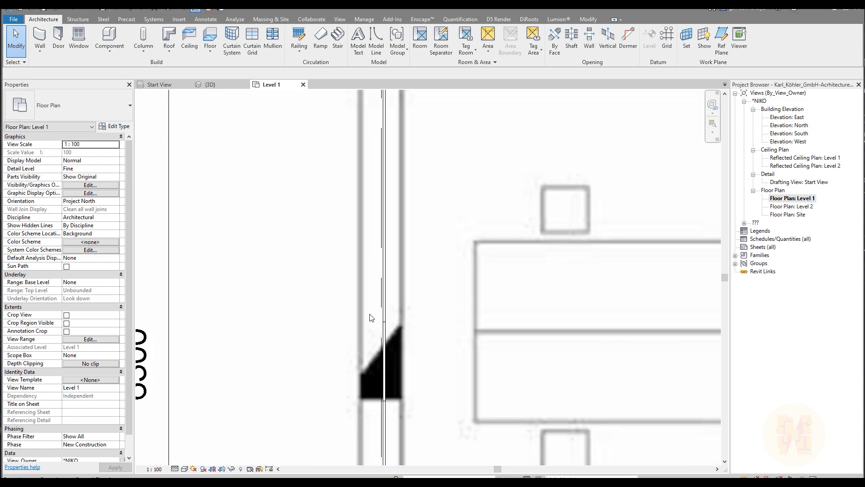
click(379, 321)
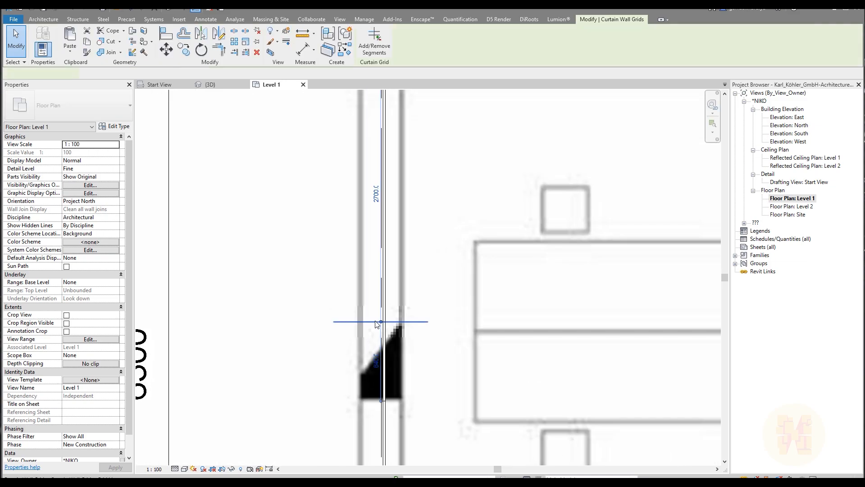
click(379, 360)
key(Return)
click(347, 270)
- Pull the grid A curtain wall's upper end back from grid 6 to the inner face of the corner wall
middle_drag(347, 270, 353, 369)
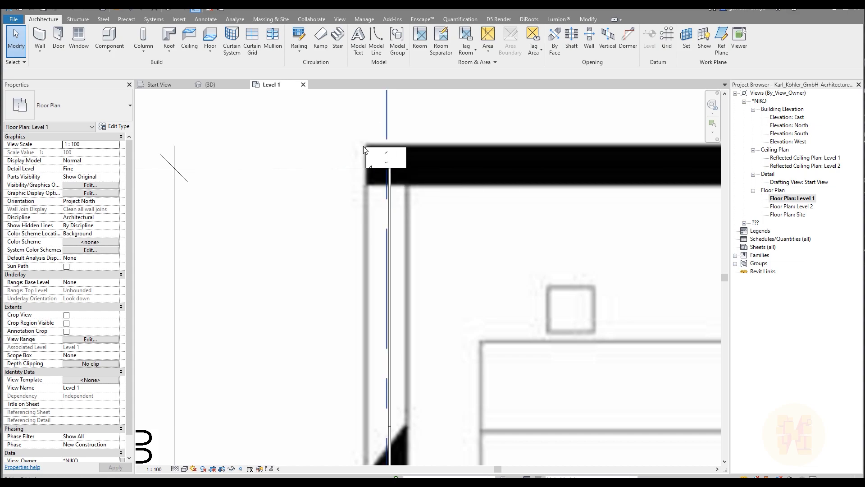
scroll(396, 169, up, 3)
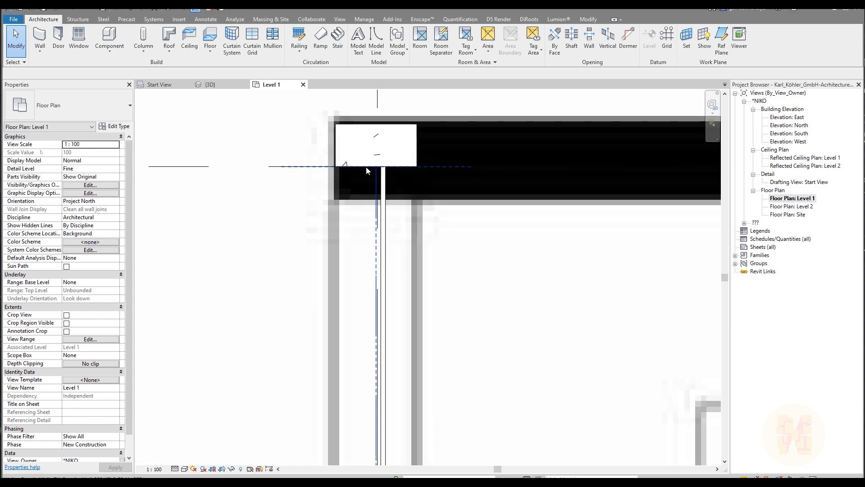
click(377, 196)
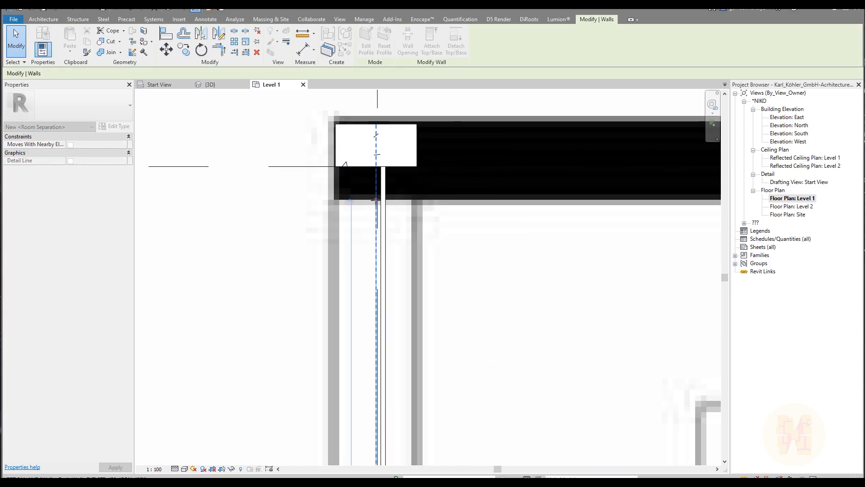
click(405, 212)
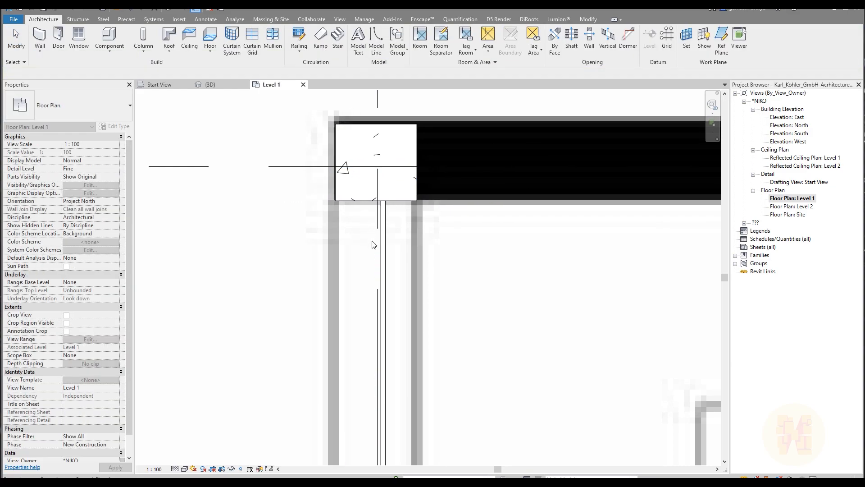
scroll(361, 311, up, 5)
- Check the distance between the uppermost pier's upper grid line and the curtain wall's end at the grid 6 corner
click(361, 309)
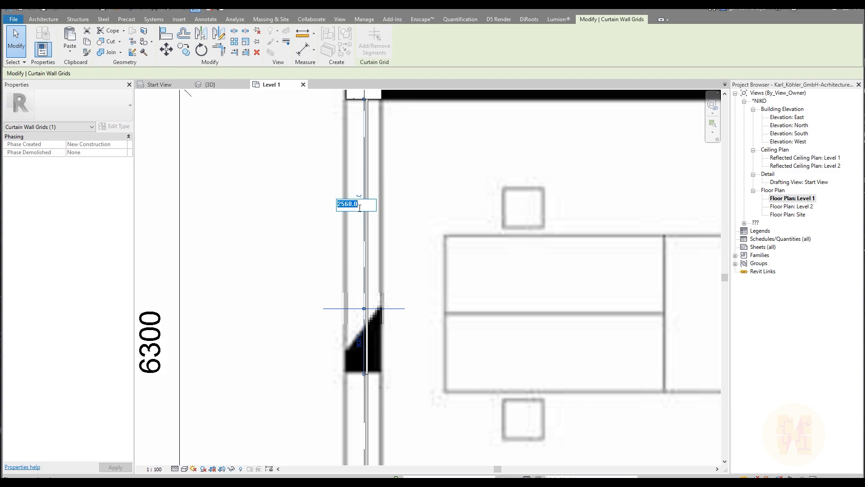
key(Escape)
key(Escape)
middle_drag(350, 133, 353, 162)
click(366, 132)
key(Escape)
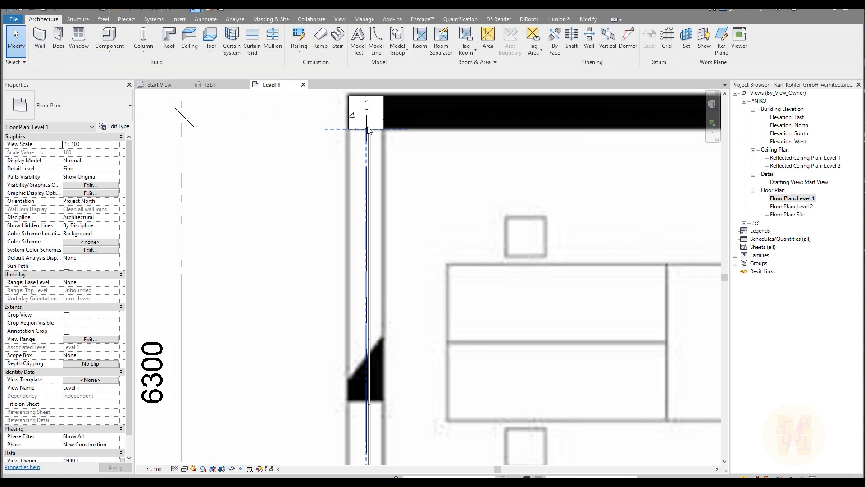
click(367, 131)
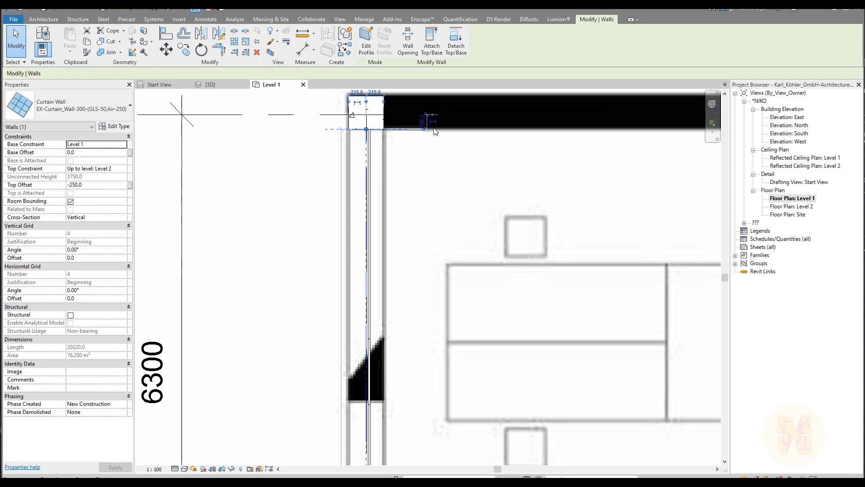
drag(431, 112, 371, 339)
click(422, 235)
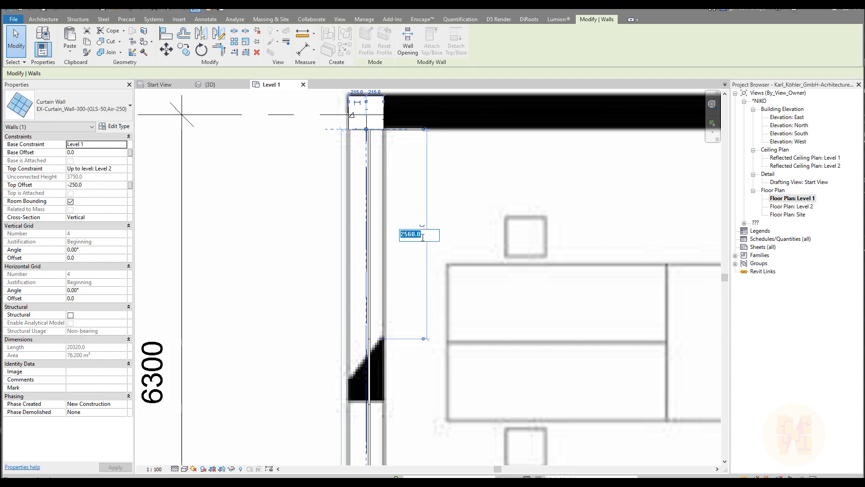
key(Escape)
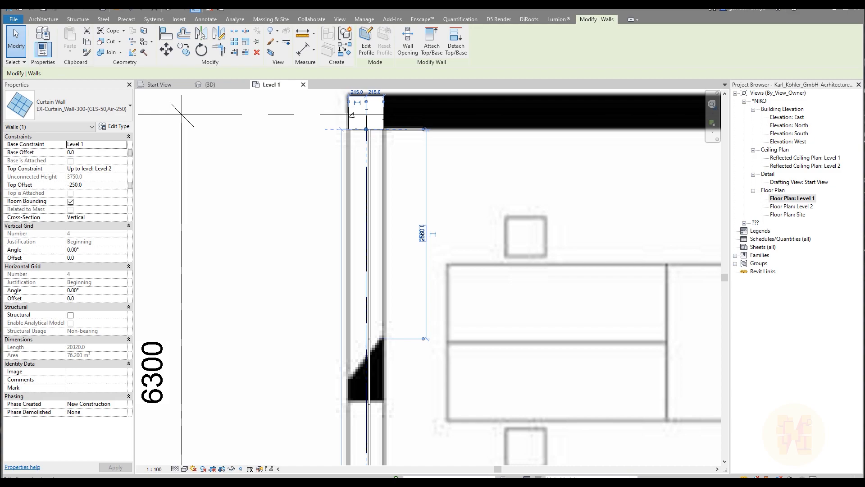
key(Escape)
- Inspect up close how the curtain wall's end meets the corner wall at grid 6
scroll(360, 135, down, 3)
scroll(361, 135, up, 5)
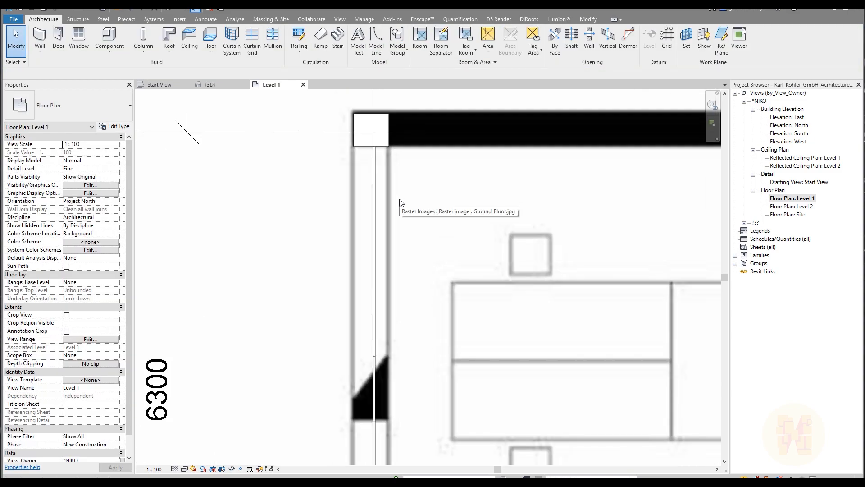
click(362, 139)
scroll(363, 140, up, 2)
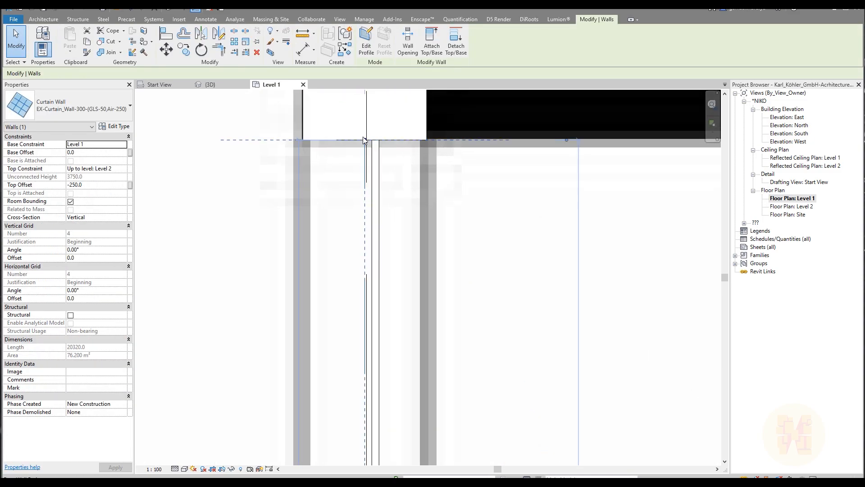
scroll(365, 142, down, 2)
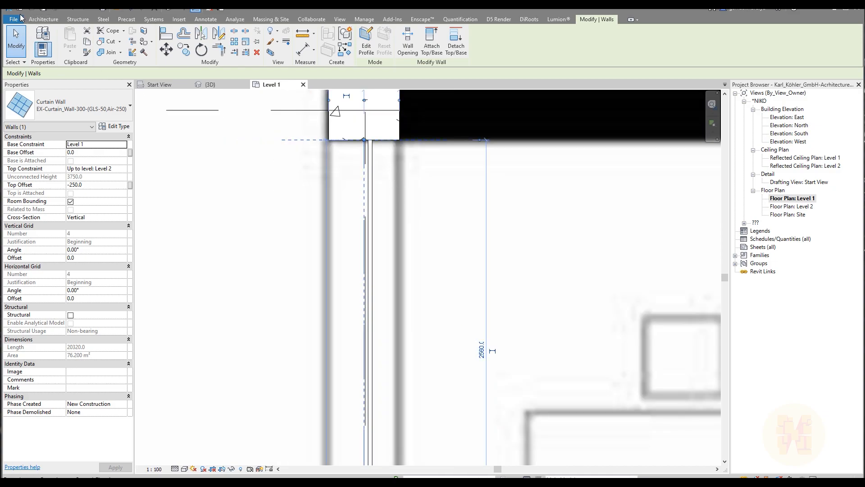
key(Escape)
- Look over the grid A facade in plan down to grid 1, and open the 3D view to examine its curtain wall
scroll(376, 180, down, 8)
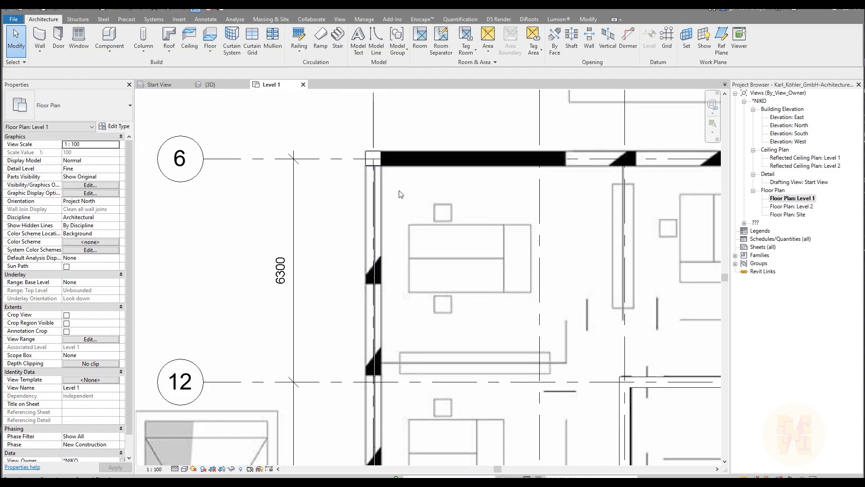
middle_drag(450, 256, 375, 92)
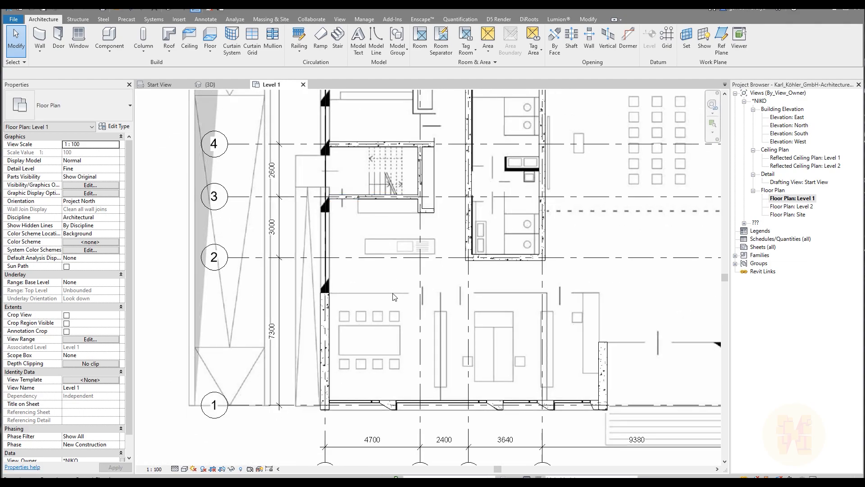
middle_drag(394, 296, 400, 226)
click(210, 84)
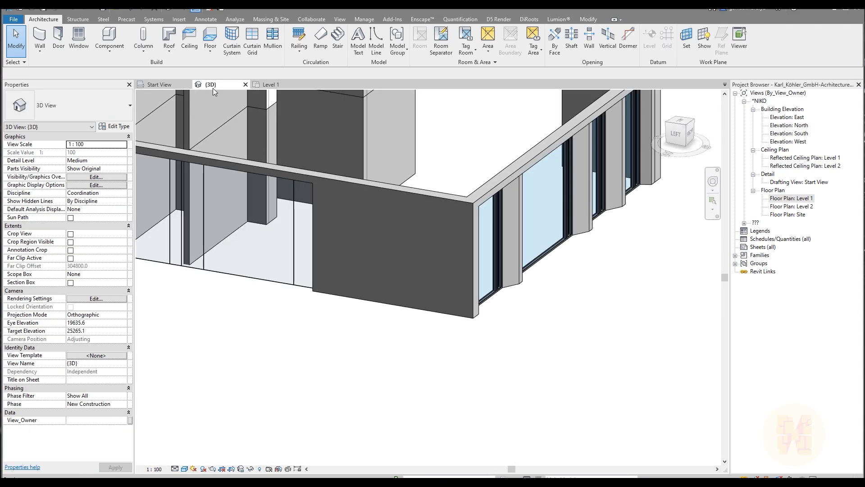
scroll(454, 261, up, 2)
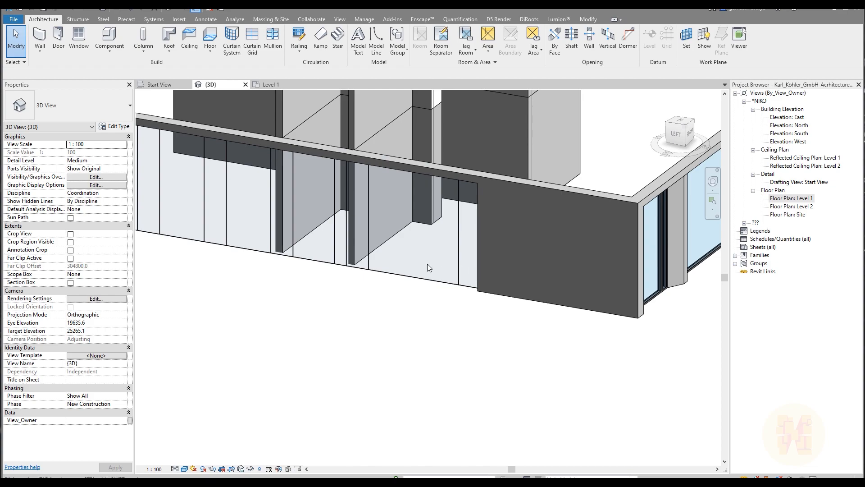
- Change the 800 mm glazed panel at the grid 1 end of the grid A curtain wall to Curtain wall Solid Panel
scroll(429, 268, up, 3)
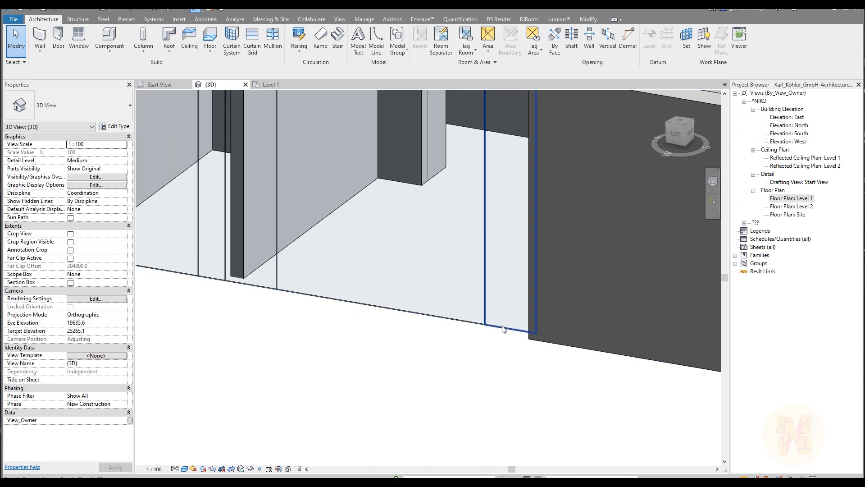
click(503, 329)
click(71, 108)
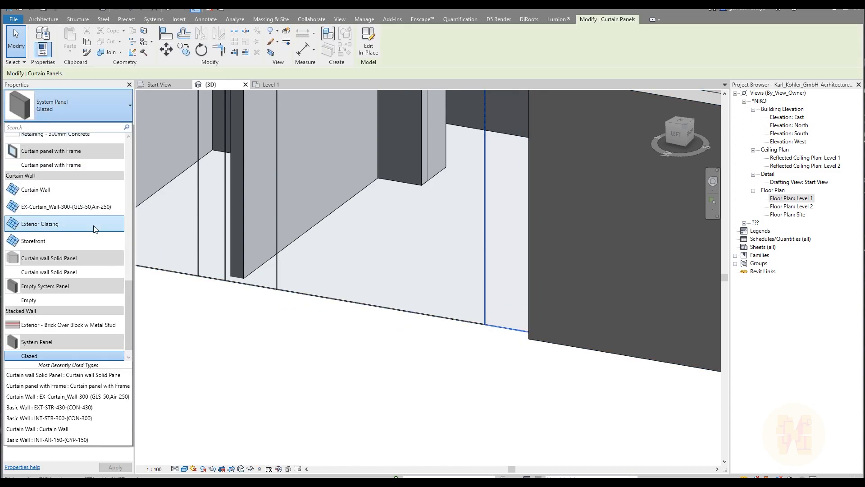
click(63, 273)
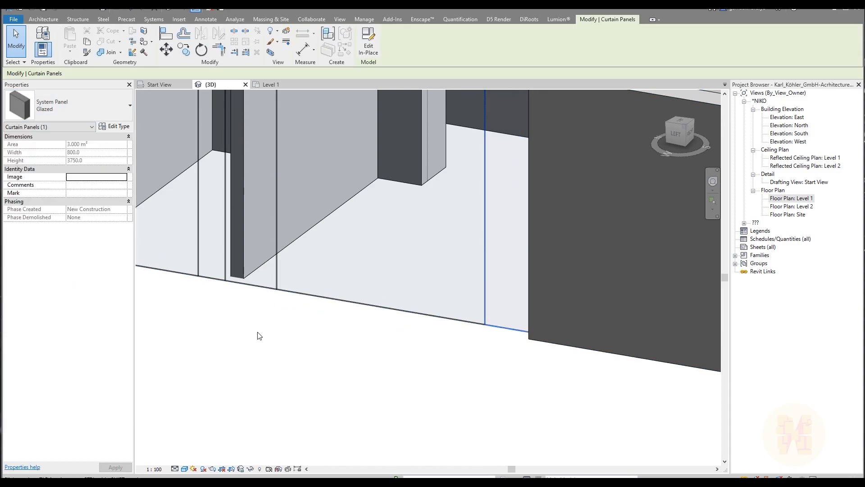
click(440, 381)
- Examine the new solid panel and the grid A curtain wall from several angles in 3D
scroll(524, 323, down, 2)
shift+middle_drag(437, 341, 498, 352)
click(610, 297)
shift+middle_drag(608, 299, 356, 282)
middle_drag(298, 174, 586, 376)
scroll(346, 315, up, 2)
scroll(348, 318, down, 3)
shift+middle_drag(477, 306, 366, 286)
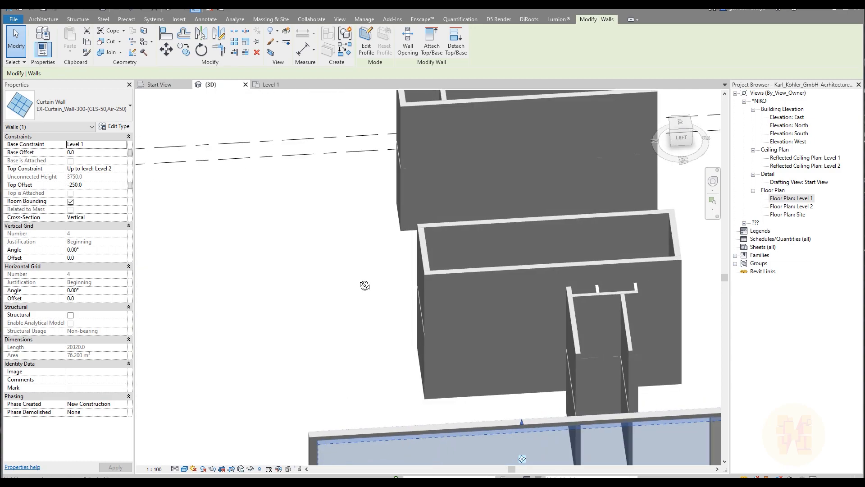
middle_drag(603, 414, 324, 276)
click(349, 307)
scroll(396, 284, up, 3)
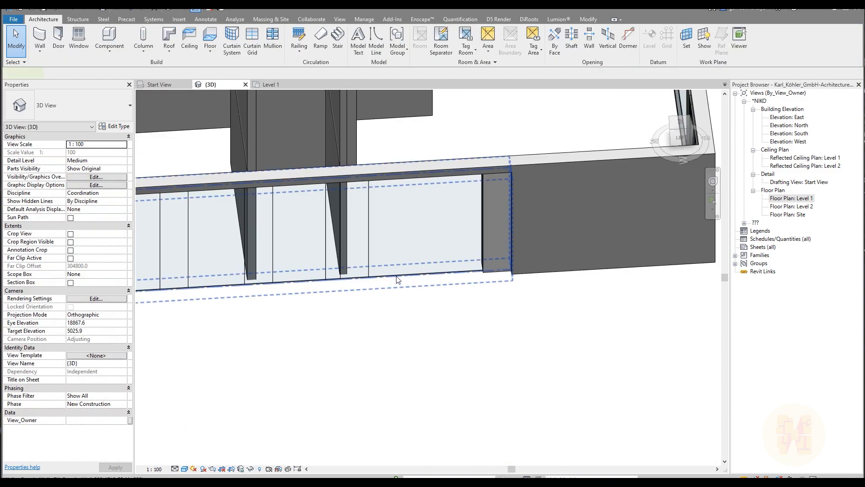
- Flip the end solid panel of the grid A curtain wall so its slanted face turns toward the glazing
click(396, 283)
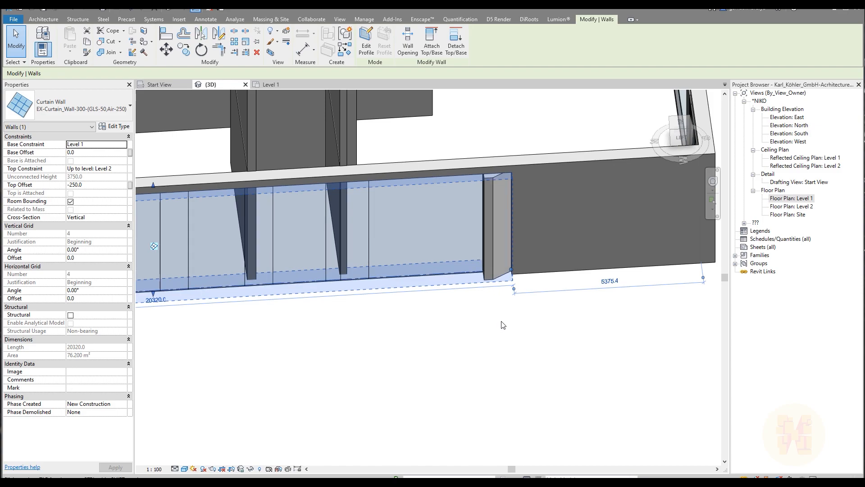
click(501, 322)
scroll(488, 266, up, 2)
key(Tab)
click(496, 288)
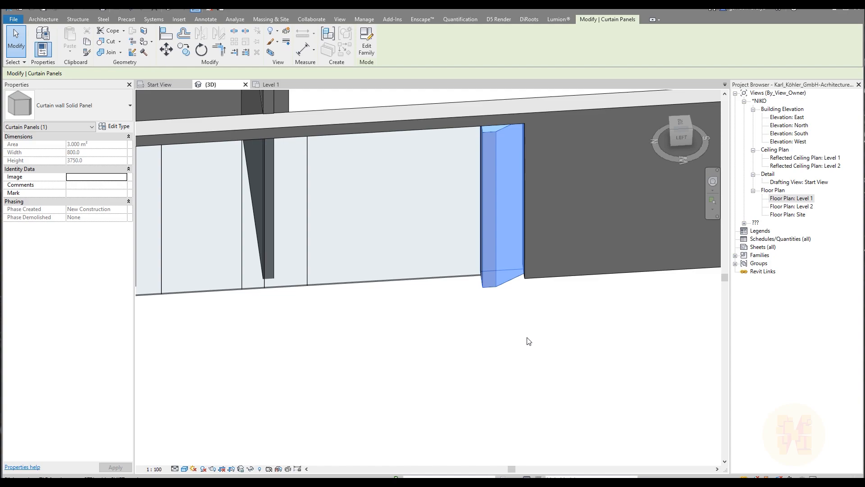
click(529, 341)
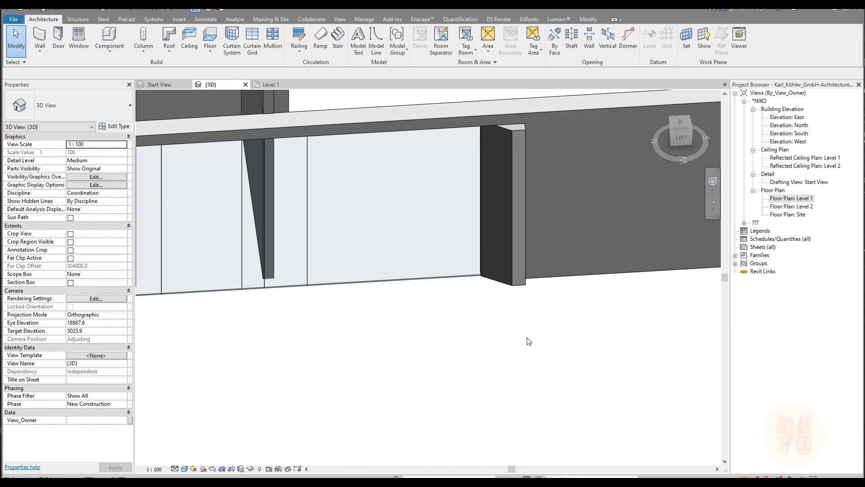
- Check the set-back values in the type properties of the grid A solid panel
scroll(519, 341, down, 4)
shift+middle_drag(662, 384, 455, 321)
scroll(452, 326, up, 4)
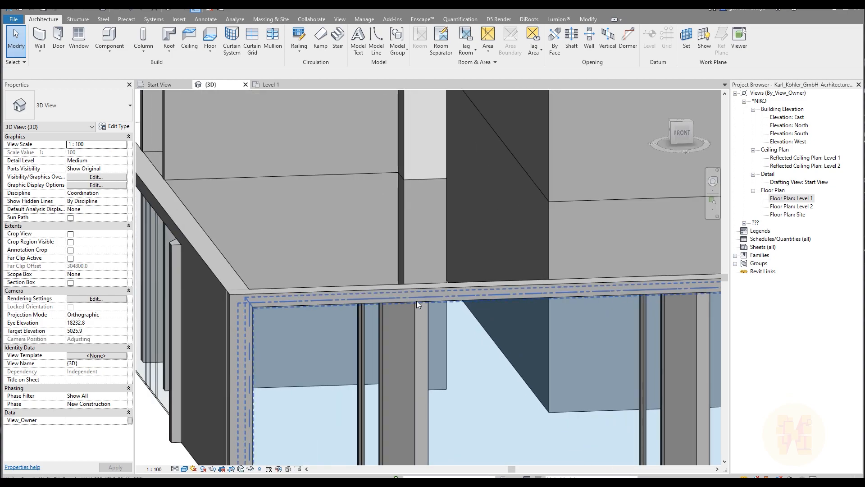
shift+middle_drag(411, 299, 462, 285)
click(481, 379)
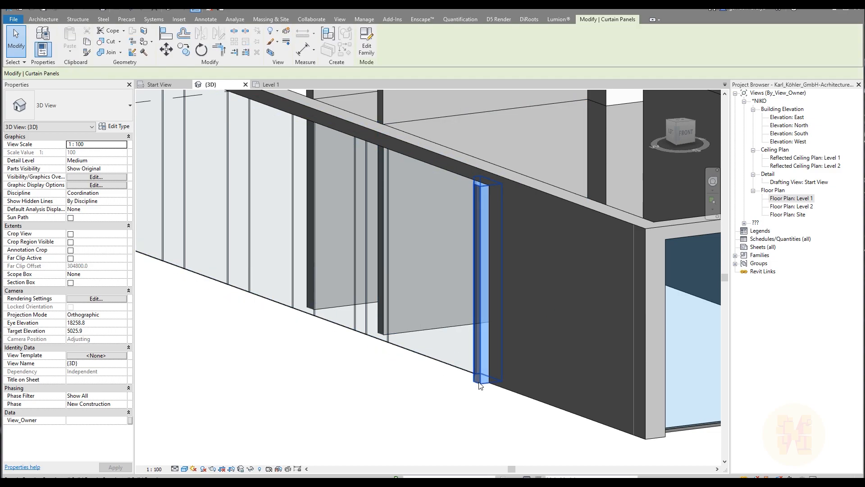
click(119, 127)
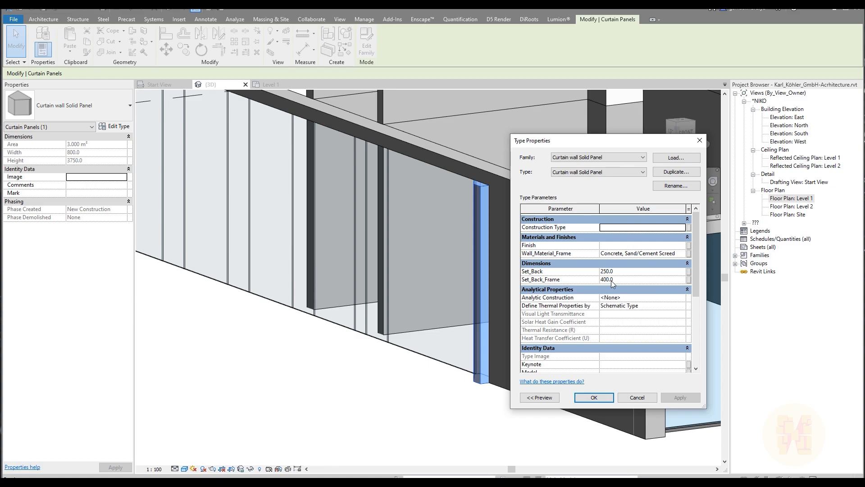
click(702, 141)
- Compare the type properties of the first grid 1 pier panel with those and the available types of the grid A solid panel
middle_drag(554, 280, 237, 171)
click(494, 308)
click(114, 127)
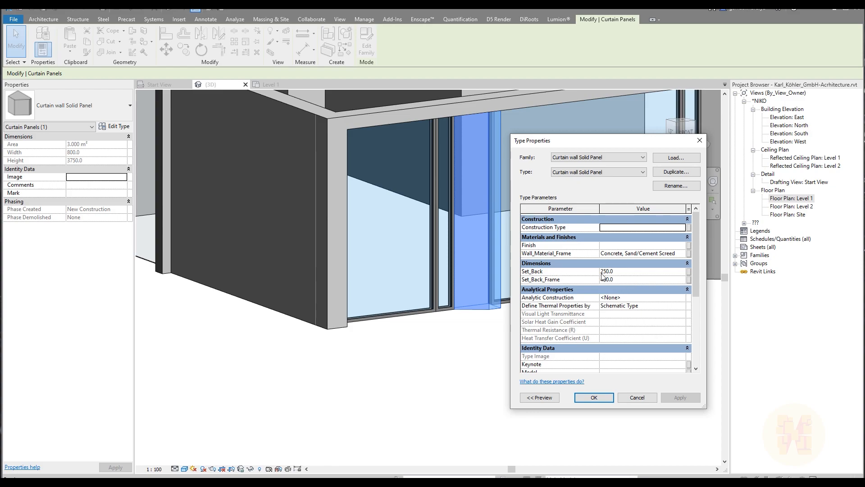
click(697, 143)
middle_drag(267, 256, 487, 254)
click(384, 270)
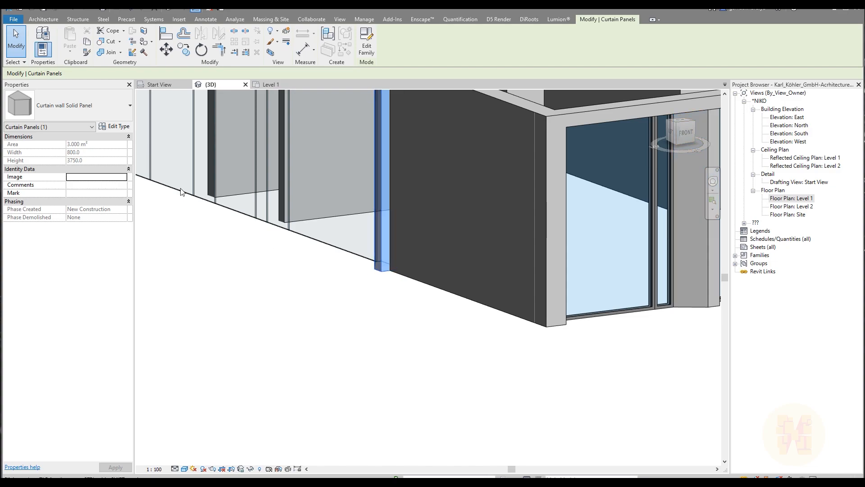
click(115, 127)
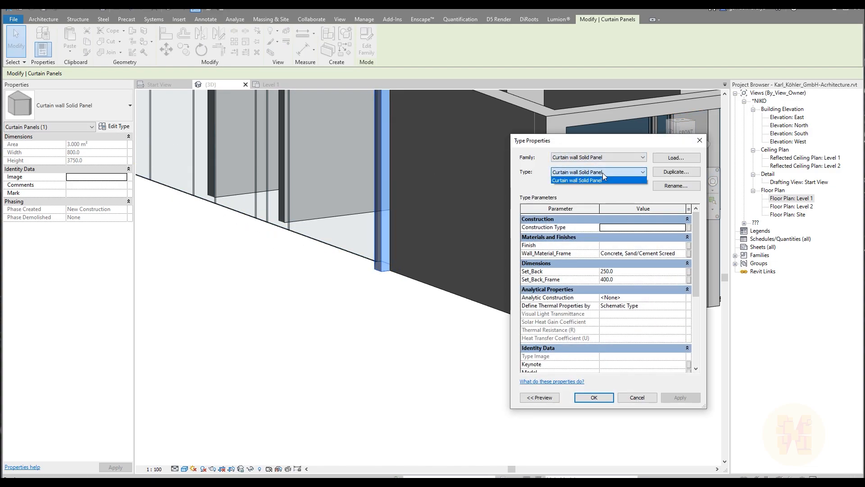
click(700, 141)
- Open the Level 1 plan where the grid A solid panel meets the concrete corner wall
shift+middle_drag(488, 258, 525, 300)
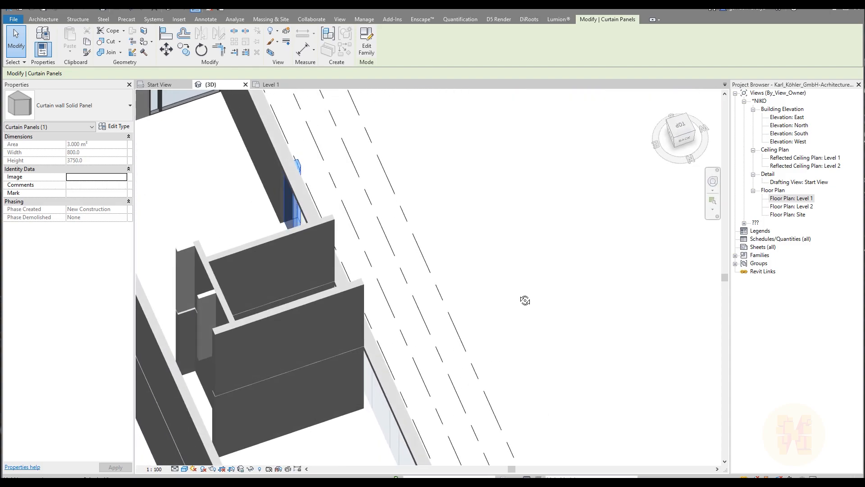
middle_drag(173, 94, 266, 194)
key(Escape)
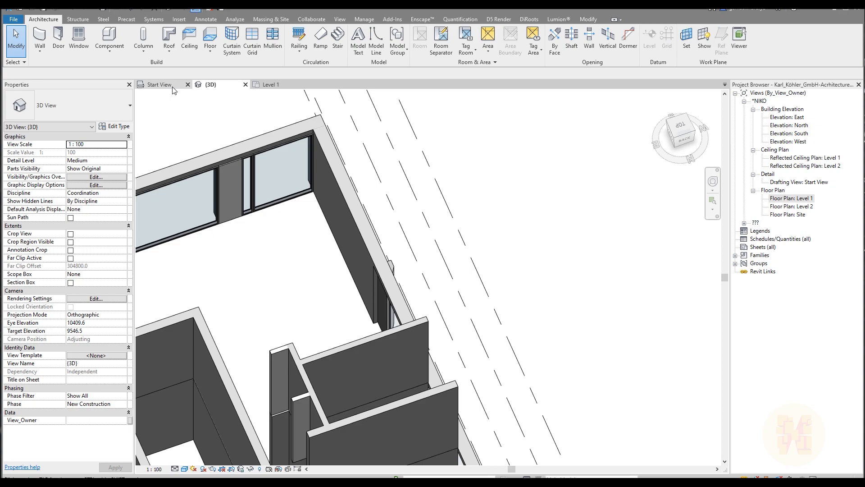
click(270, 84)
scroll(349, 203, up, 5)
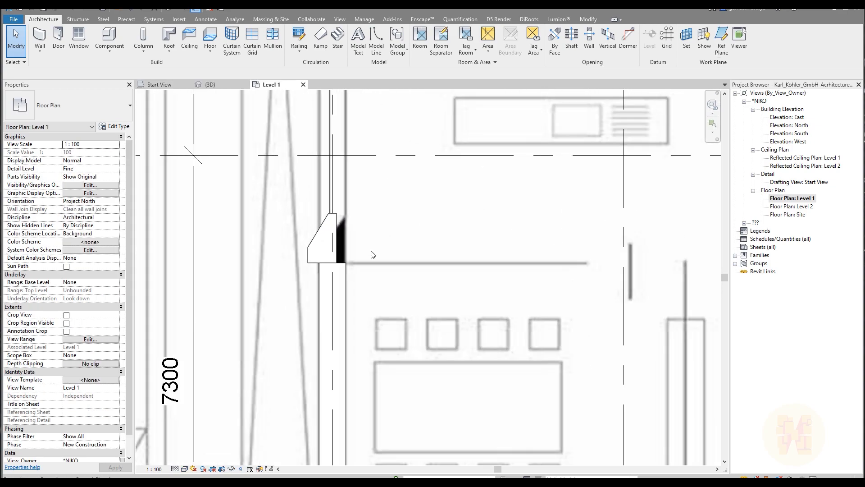
key(a)
key(l)
click(332, 304)
click(314, 258)
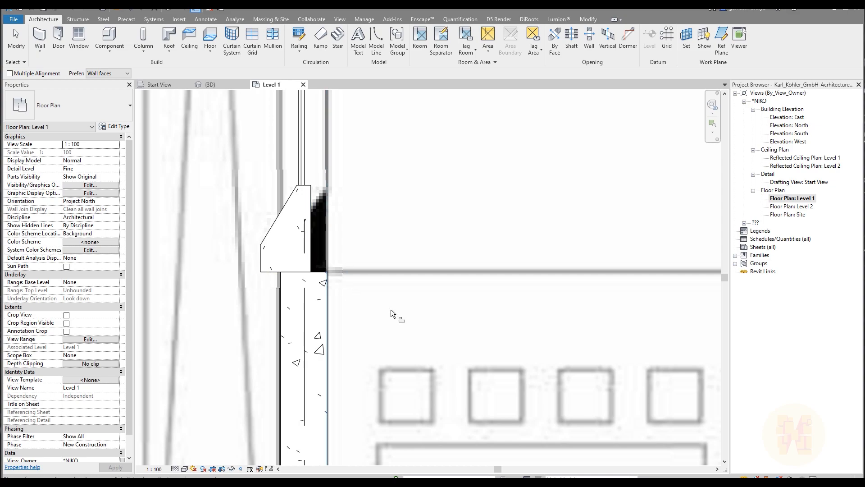
click(307, 161)
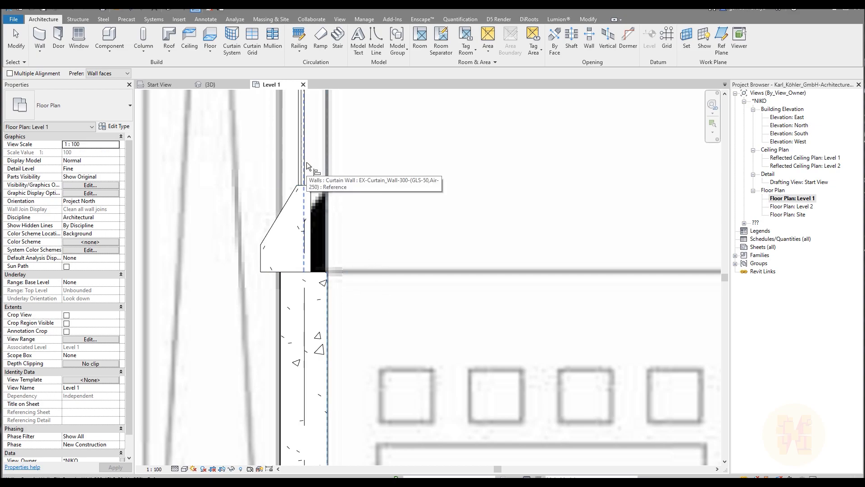
key(Escape)
key(Escape)
- Compare how the grid A solid panel sits against the corner wall with the pier alignment on the grid 1 facade
click(302, 218)
scroll(351, 259, down, 3)
middle_drag(366, 234, 317, 19)
scroll(411, 355, up, 3)
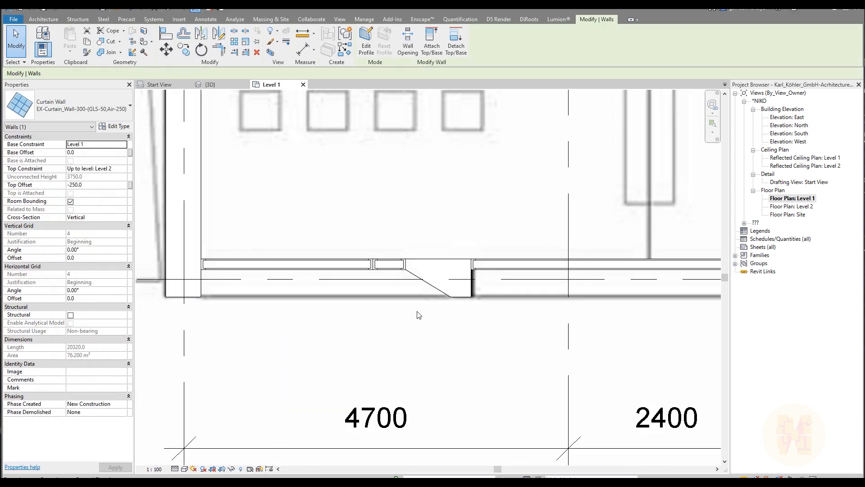
scroll(419, 185, down, 2)
middle_drag(380, 267, 396, 419)
middle_drag(319, 103, 382, 289)
scroll(311, 179, up, 4)
scroll(317, 188, up, 3)
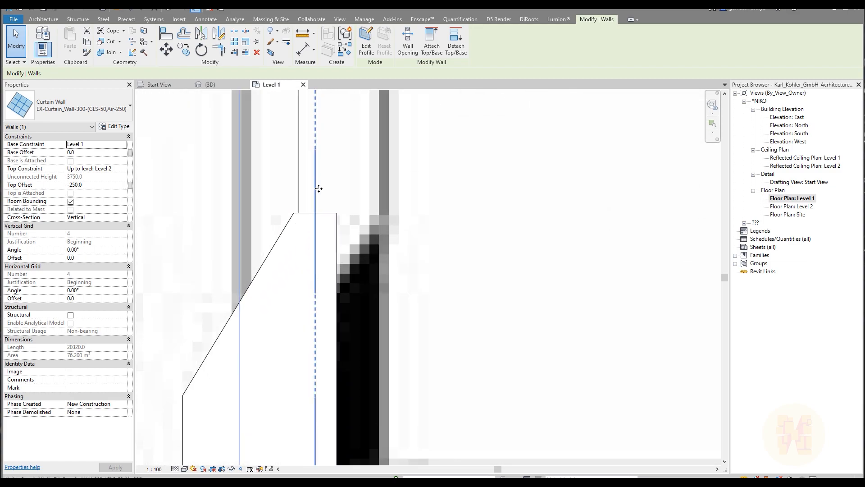
scroll(311, 198, down, 5)
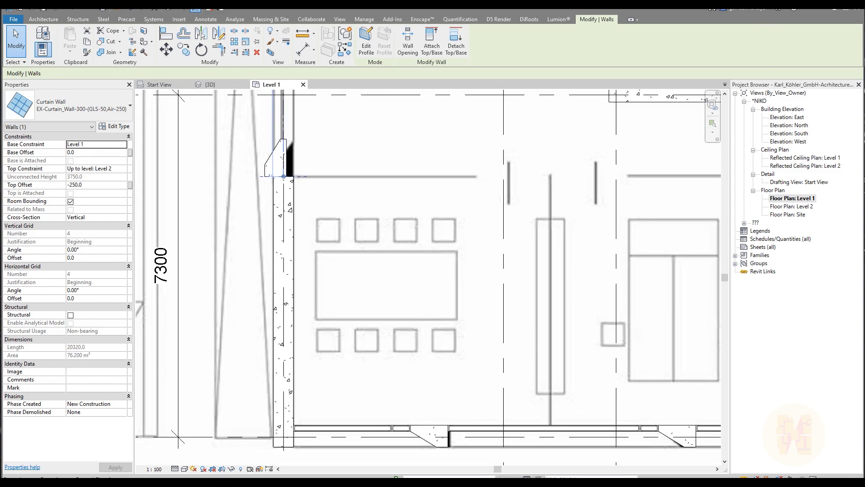
key(Escape)
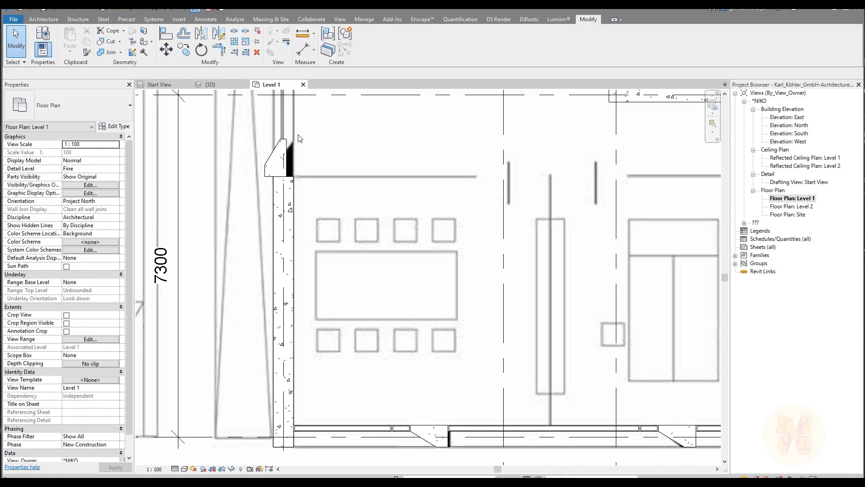
scroll(395, 430, up, 3)
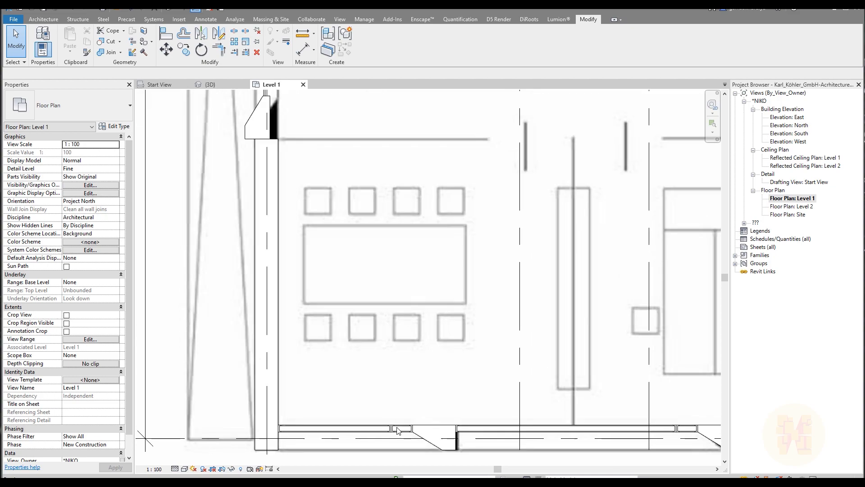
middle_drag(295, 156, 398, 405)
middle_drag(275, 176, 385, 315)
middle_drag(315, 212, 397, 425)
key(a)
key(l)
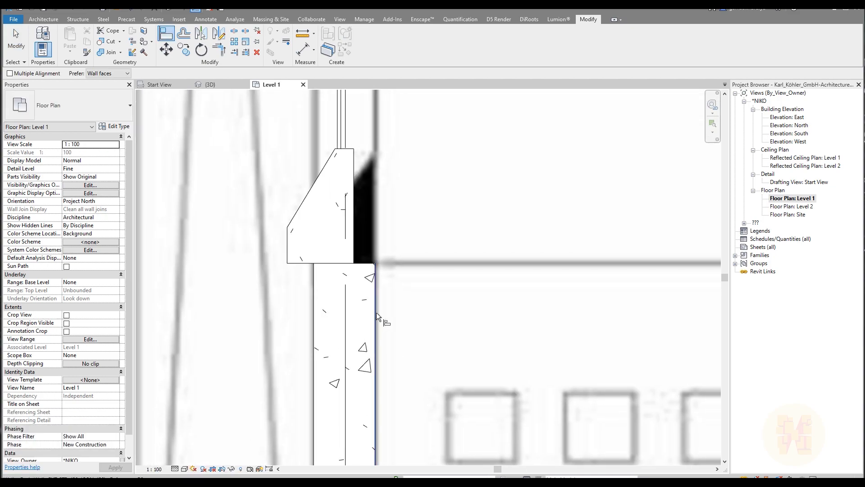
click(376, 313)
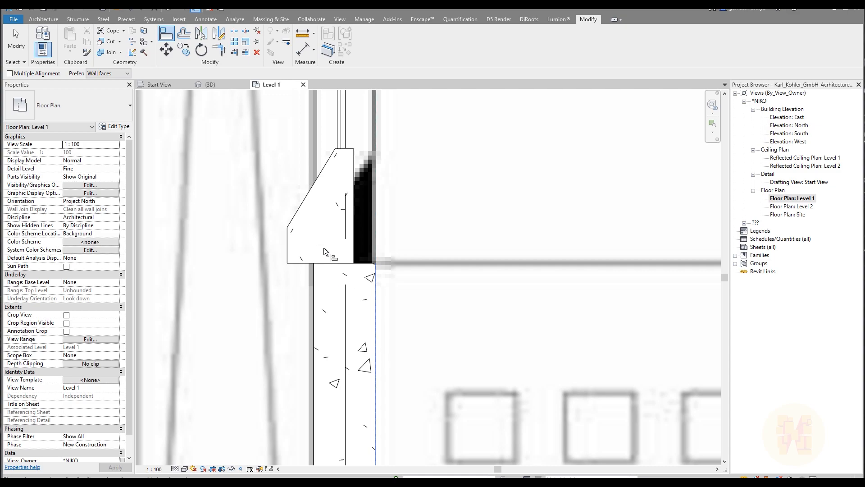
click(347, 215)
key(Escape)
key(Escape)
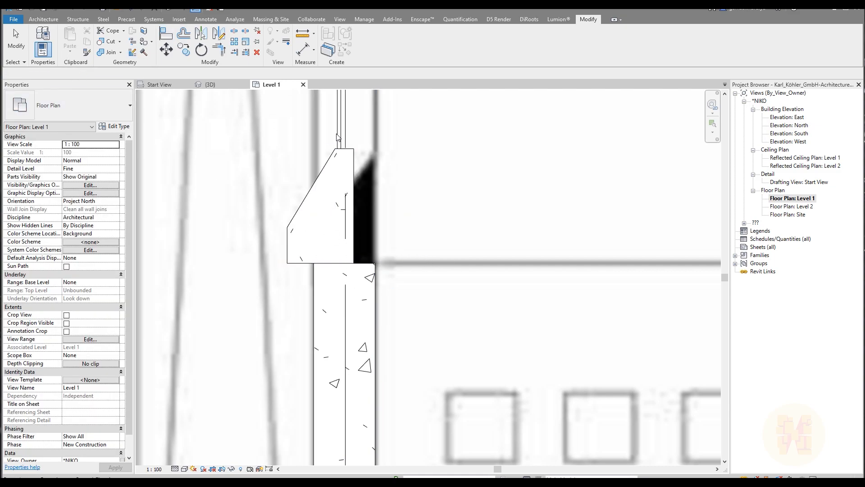
- Move the grid A curtain wall inward until the solid panel's inner face is flush with the corner wall's inner face
click(338, 134)
click(167, 50)
click(354, 263)
click(375, 263)
click(419, 290)
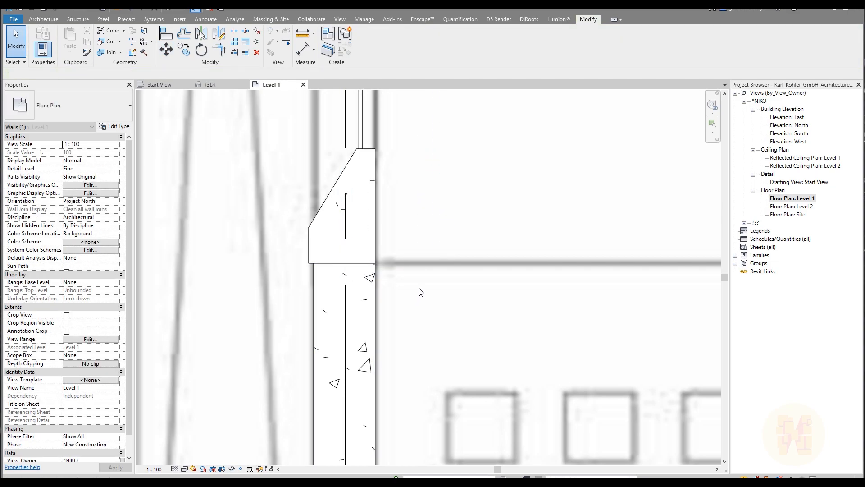
- Inspect the solid panel's outer edge against the corner wall's outer face, and the wall's end at grid 1
scroll(419, 290, down, 3)
scroll(408, 291, up, 8)
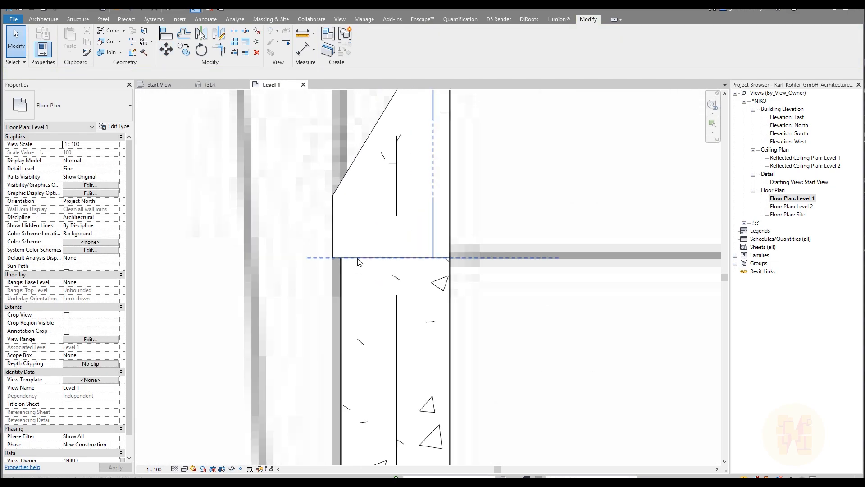
scroll(366, 273, down, 6)
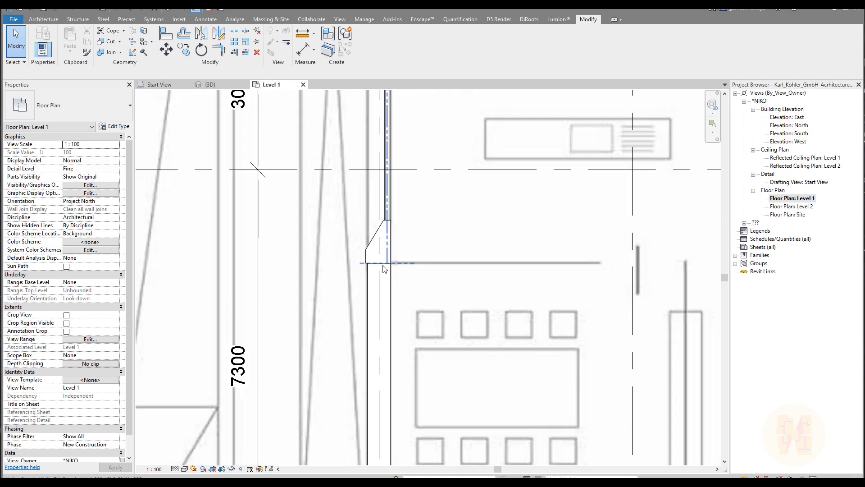
scroll(331, 309, up, 5)
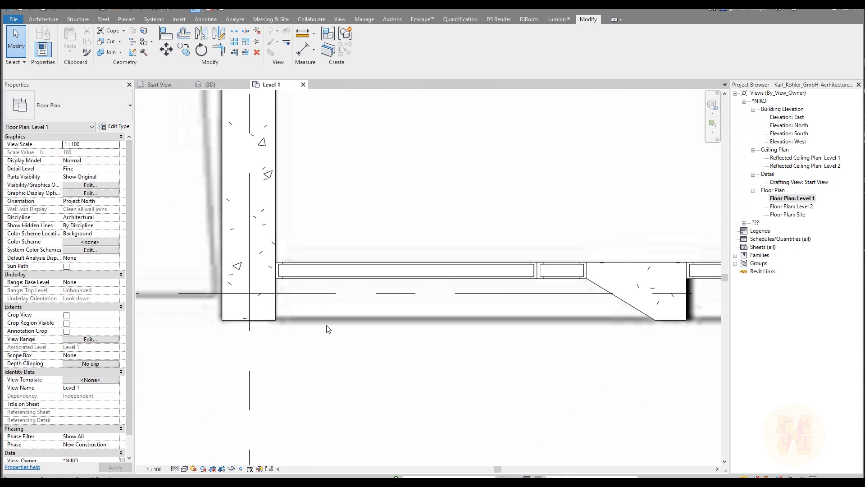
- Measure along the outer line of the grid 1 facade from the corner wall past the first pier
middle_drag(436, 210, 307, 190)
click(118, 10)
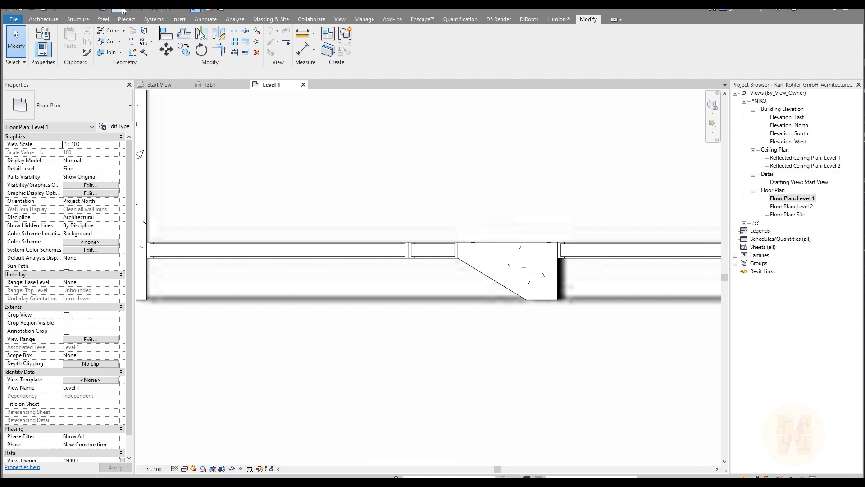
click(149, 309)
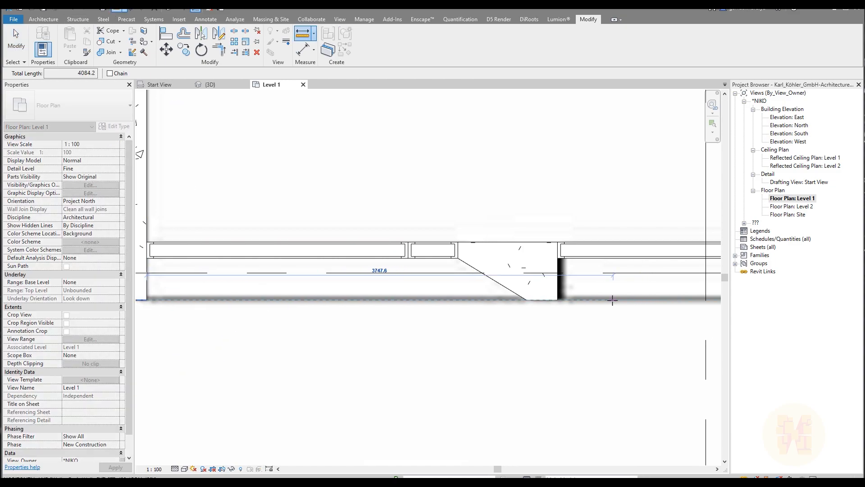
key(Escape)
key(Escape)
- Examine the grid 1 piers as far as the wall beyond grid D, and compare them with the grid A solid panel's junction
scroll(529, 292, down, 4)
middle_drag(612, 307, 314, 304)
middle_drag(507, 290, 379, 289)
scroll(378, 292, up, 4)
scroll(503, 274, down, 4)
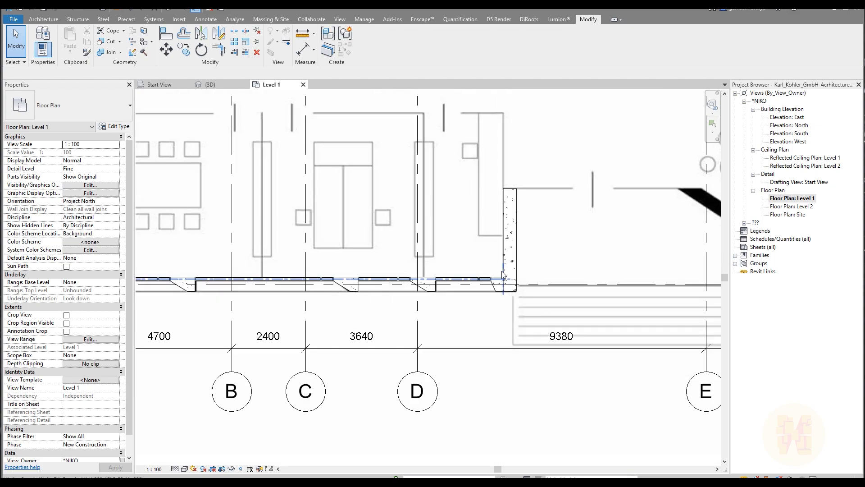
scroll(493, 279, down, 3)
middle_drag(313, 96, 386, 292)
scroll(367, 342, up, 4)
middle_drag(346, 414, 343, 239)
scroll(323, 352, up, 6)
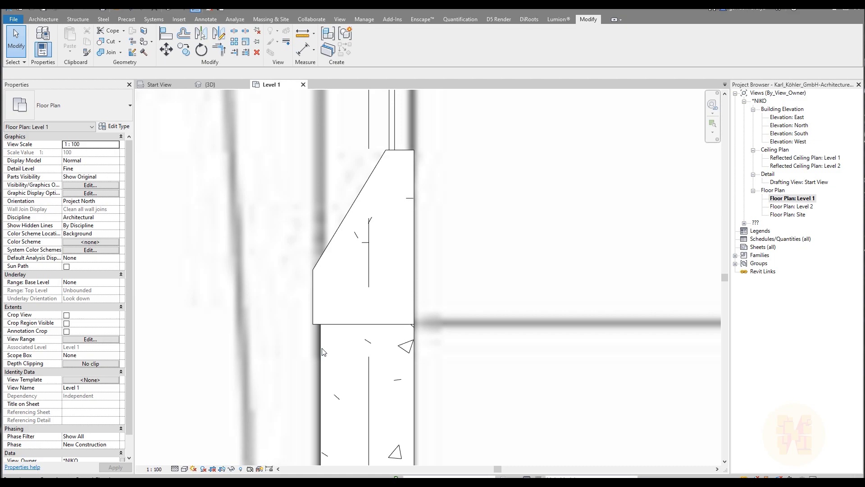
- Compare the grid A wall and its solid panel with the corner wall and first pier of the grid 1 facade
click(322, 350)
scroll(323, 347, down, 5)
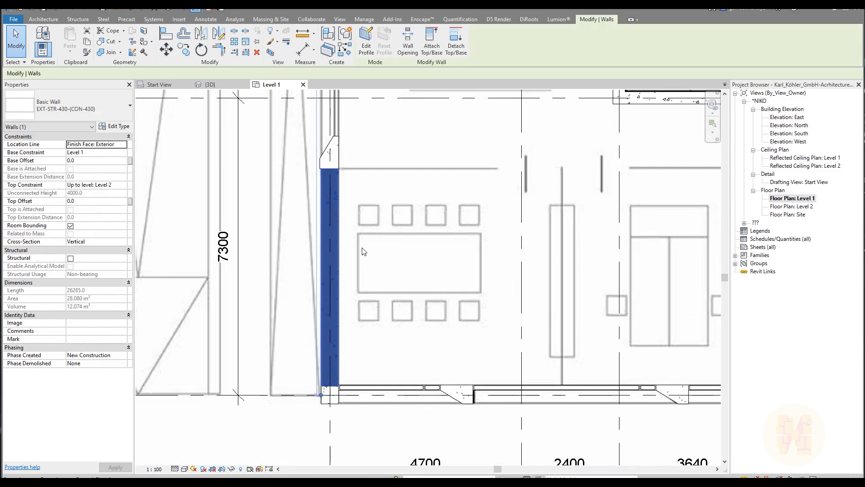
middle_drag(415, 304, 392, 210)
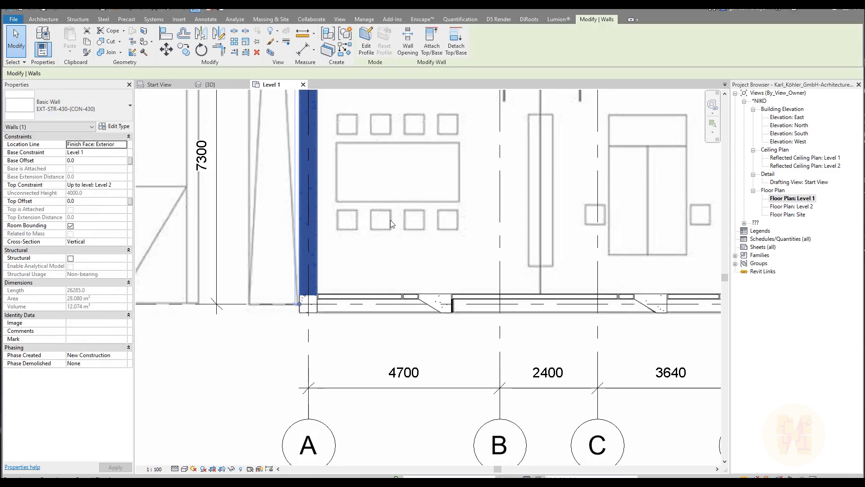
scroll(432, 307, up, 2)
click(432, 307)
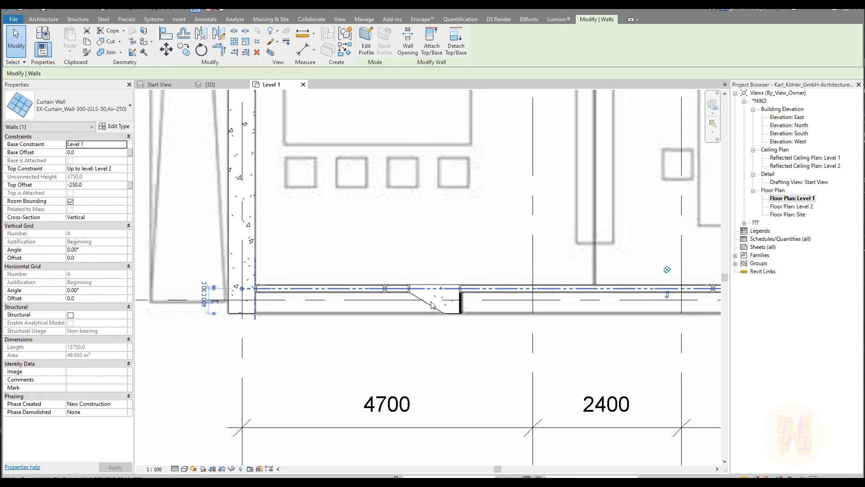
key(Escape)
scroll(498, 333, down, 2)
scroll(392, 338, up, 2)
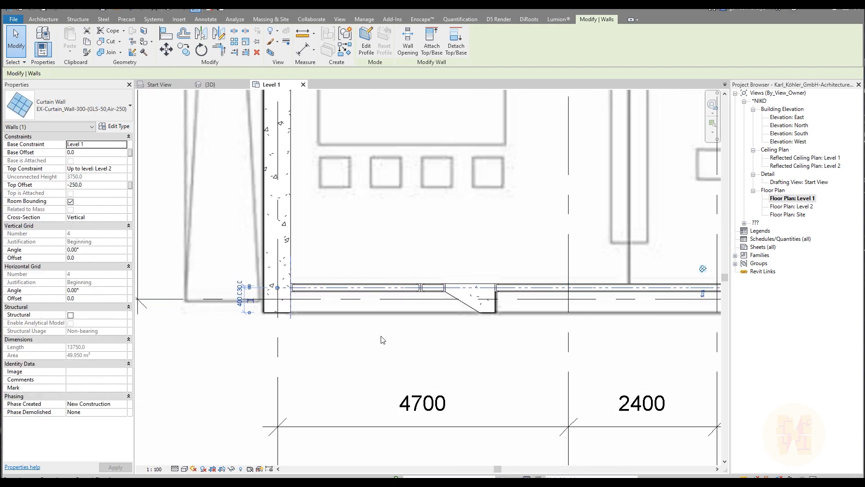
middle_drag(340, 210, 359, 400)
middle_drag(298, 196, 338, 287)
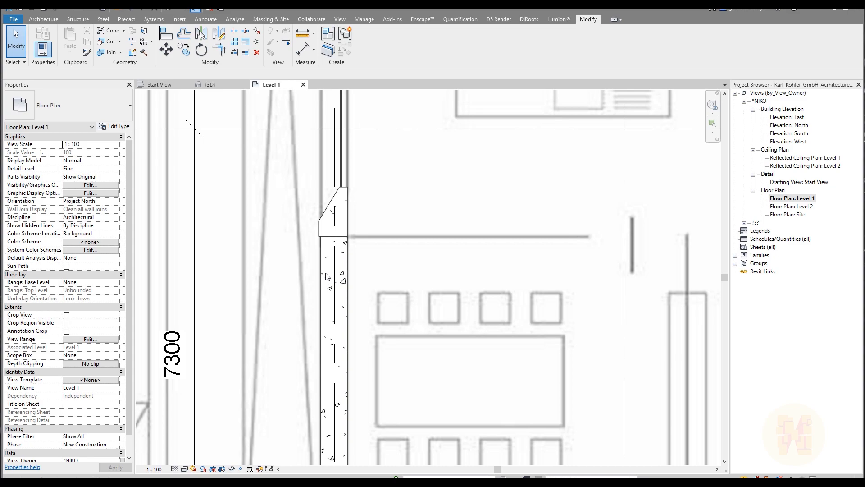
- Measure the offset between the grid A solid panel's outer edge and the adjoining wall's outer face
click(326, 273)
scroll(324, 246, up, 5)
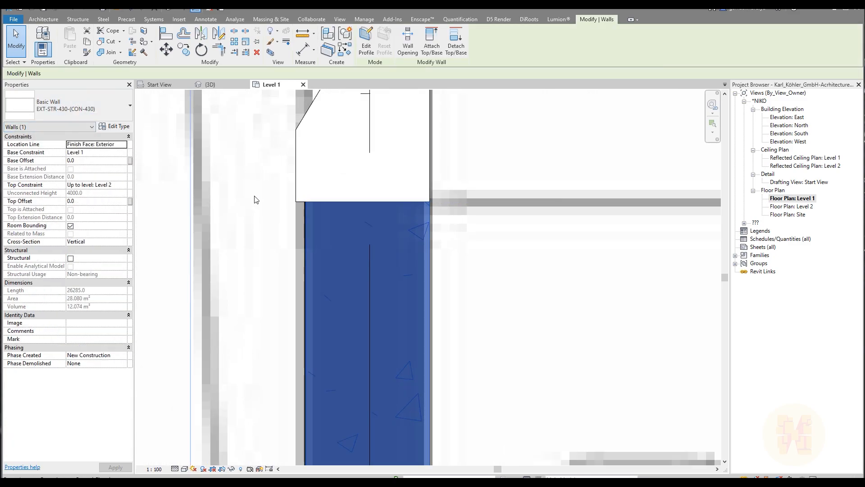
click(301, 33)
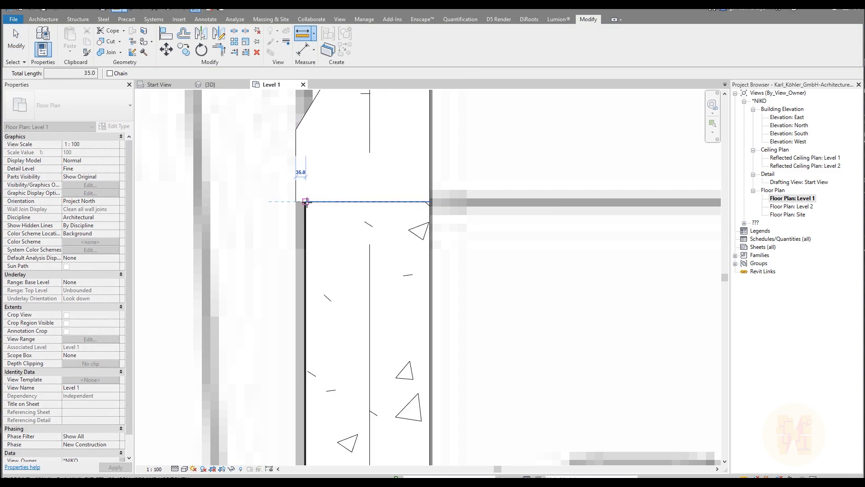
key(Escape)
key(Escape)
- Examine the grid 1 piers from the corner wall to the wall beyond grid D against the grid A wall
click(306, 224)
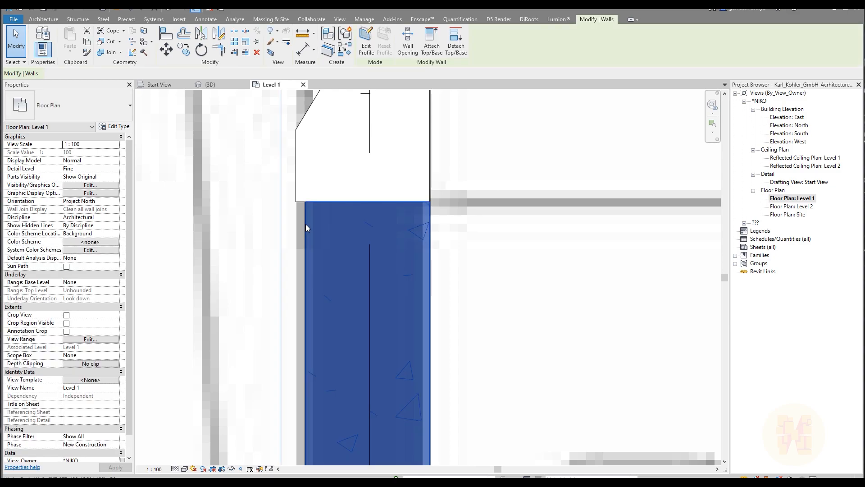
scroll(320, 218, down, 5)
scroll(322, 214, down, 2)
middle_drag(404, 288, 320, 195)
middle_drag(435, 266, 267, 219)
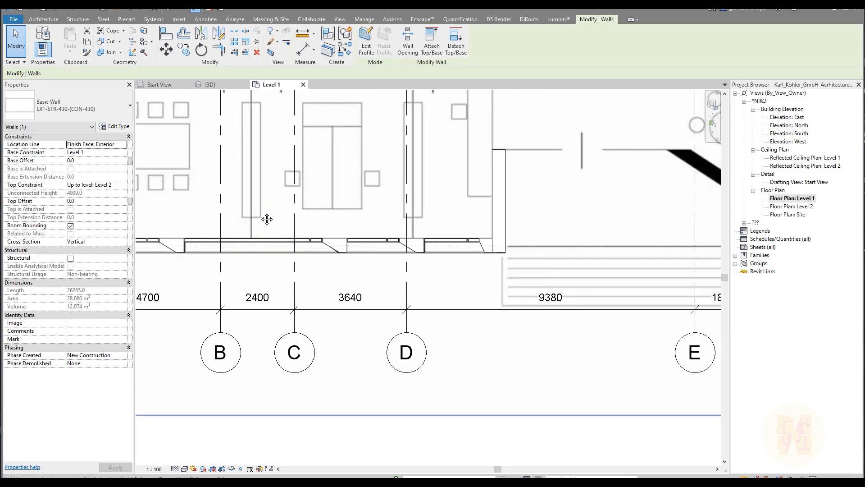
scroll(498, 246, up, 7)
scroll(465, 256, down, 9)
middle_drag(240, 265, 426, 288)
scroll(428, 292, up, 6)
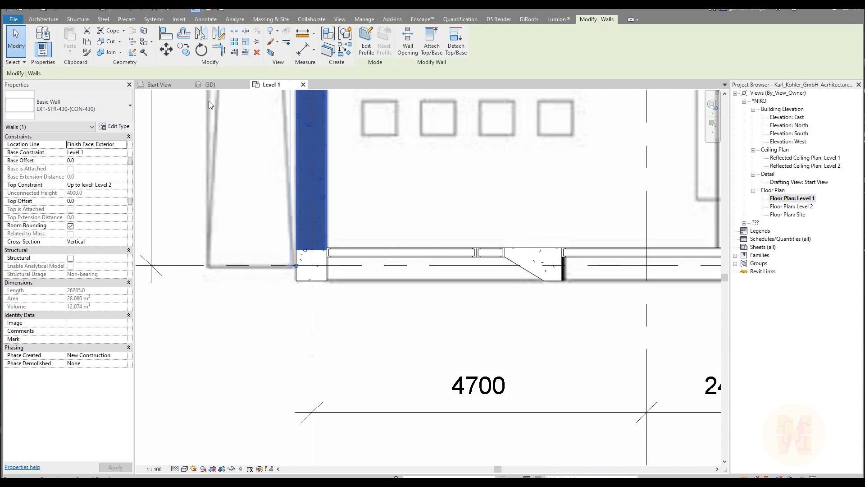
- Check in the 3D view how the grid A and grid 1 exterior walls meet at the facade corner
click(223, 85)
scroll(469, 271, down, 5)
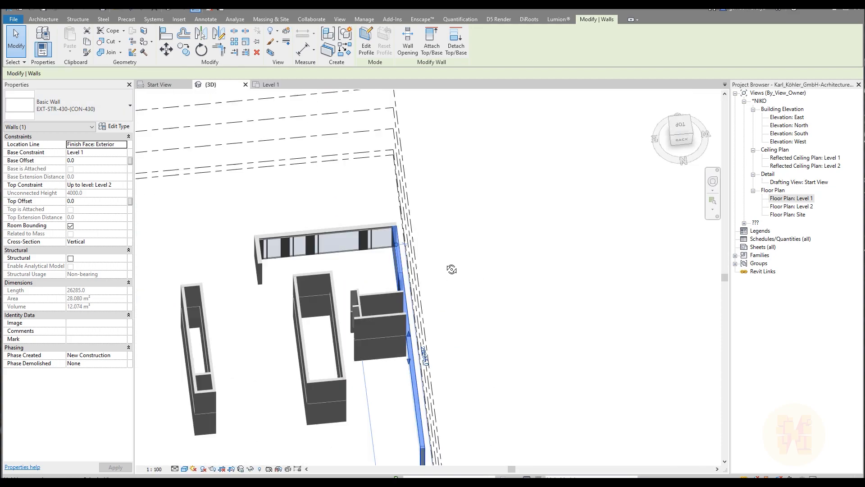
scroll(507, 410, up, 6)
click(490, 389)
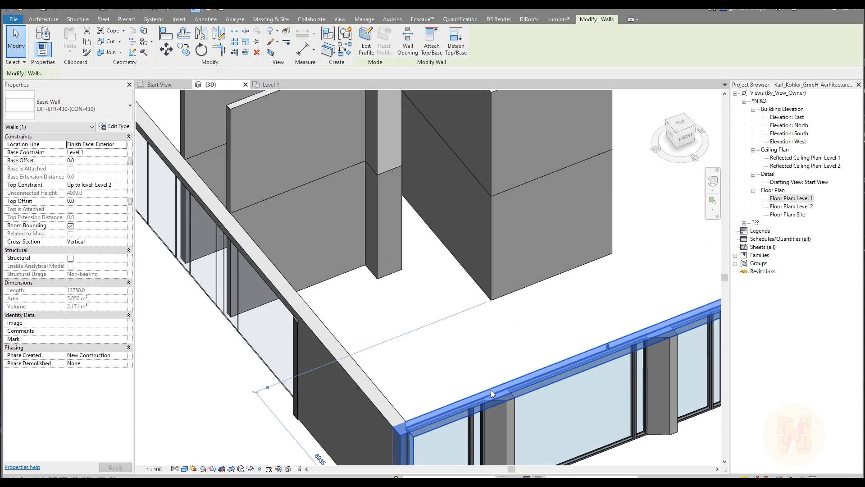
click(335, 360)
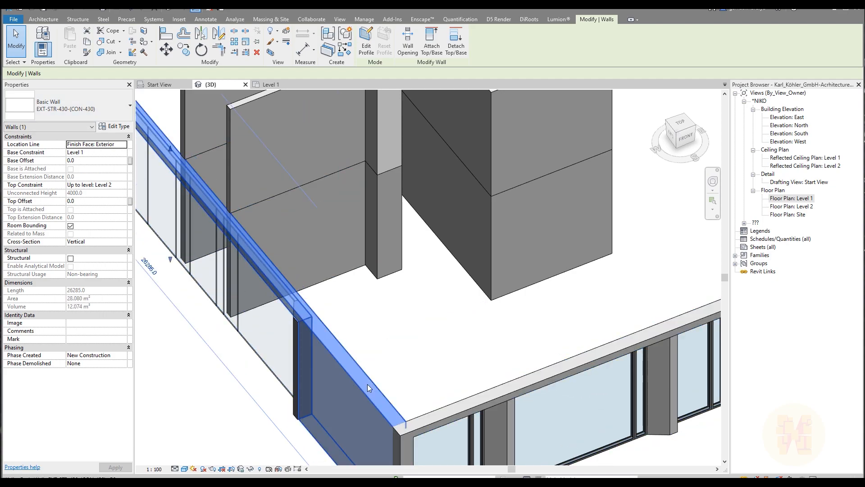
key(Escape)
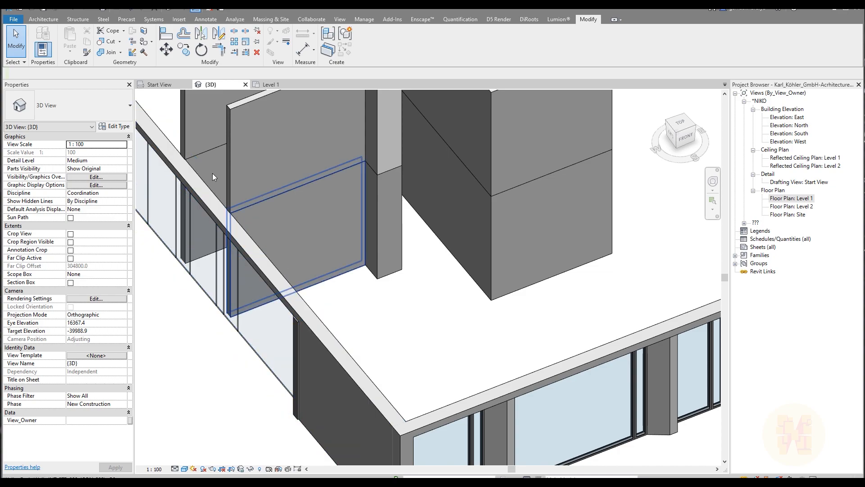
- In the Level 1 plan, change the glazed panel next to the grid A solid panel to Curtain panel with Frame
click(259, 86)
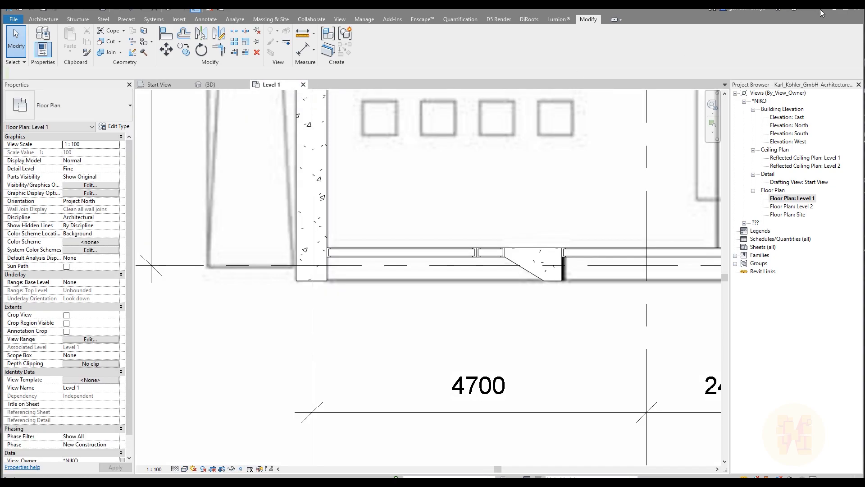
middle_drag(389, 224, 391, 316)
middle_drag(359, 160, 378, 381)
middle_drag(386, 266, 389, 402)
scroll(348, 234, up, 2)
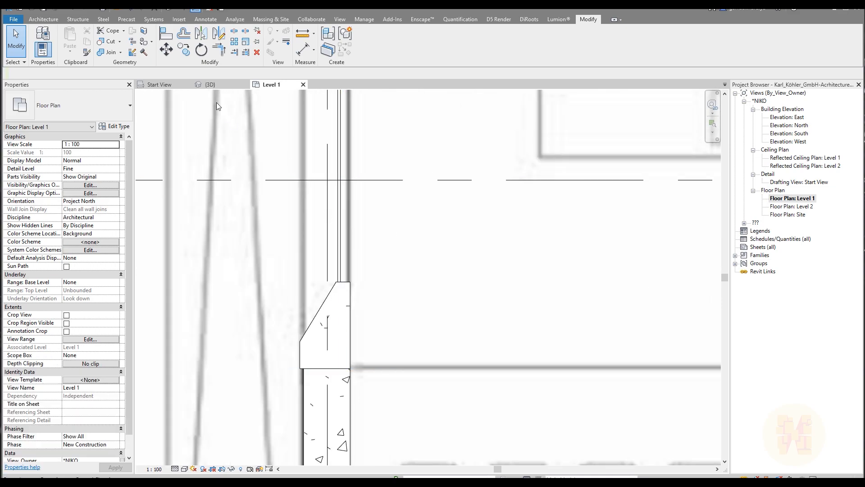
click(342, 236)
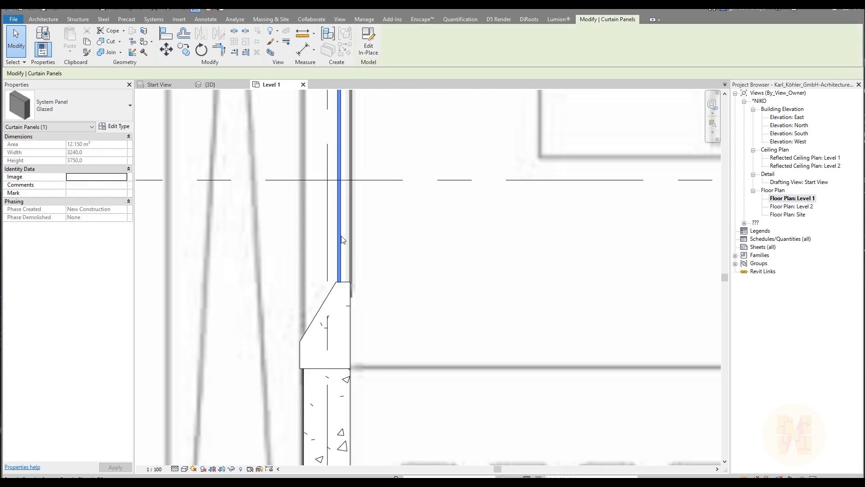
click(68, 105)
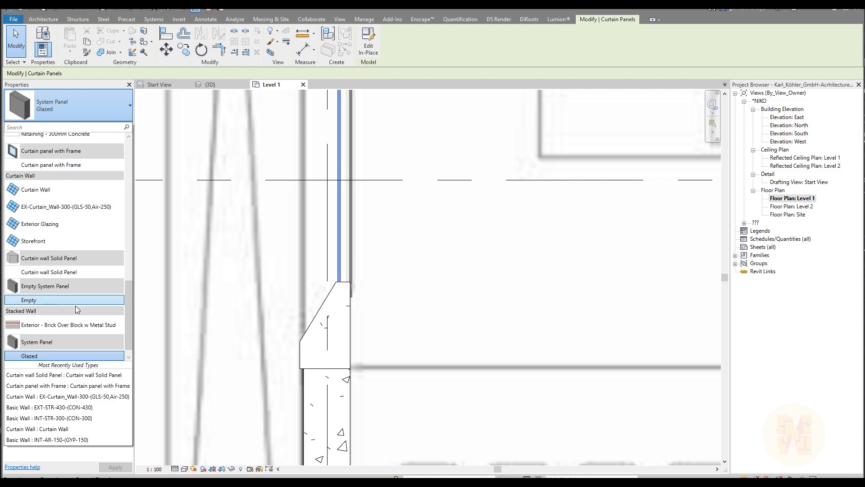
scroll(75, 304, up, 3)
click(80, 230)
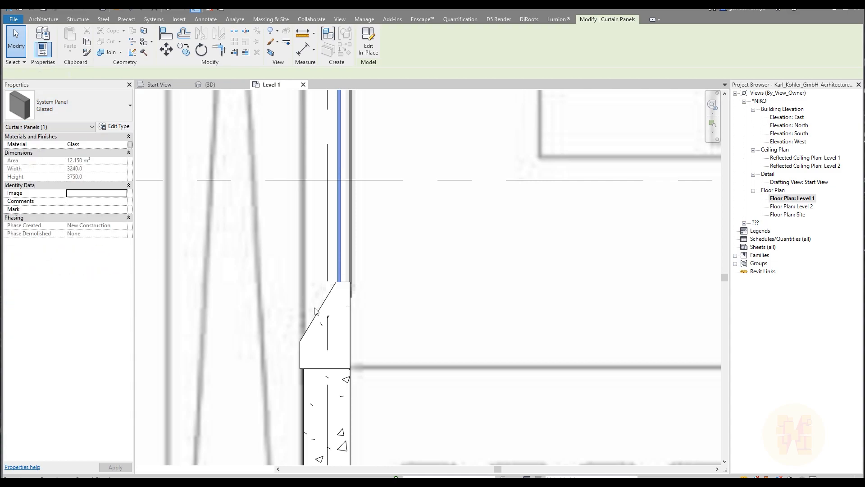
click(392, 308)
- Examine the framed panel and solid panel junction on grid A, and compare it with the piers along grid 1
scroll(338, 320, up, 3)
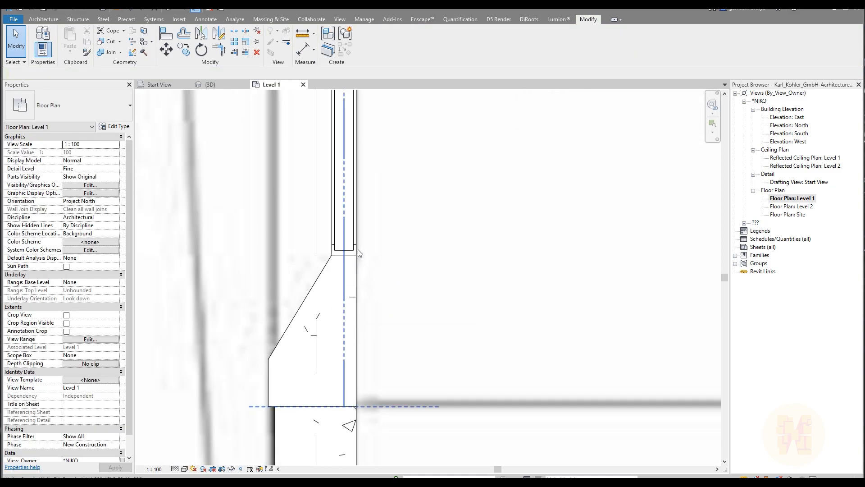
middle_drag(355, 374, 351, 314)
scroll(349, 332, up, 3)
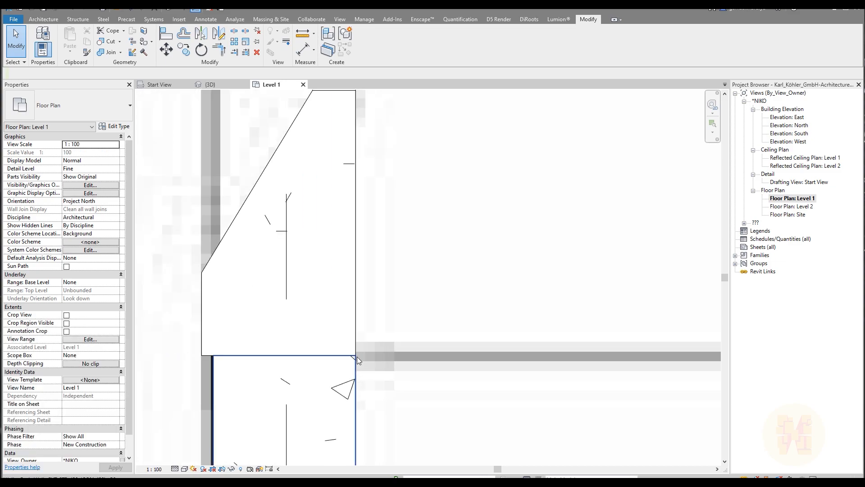
scroll(362, 337, down, 3)
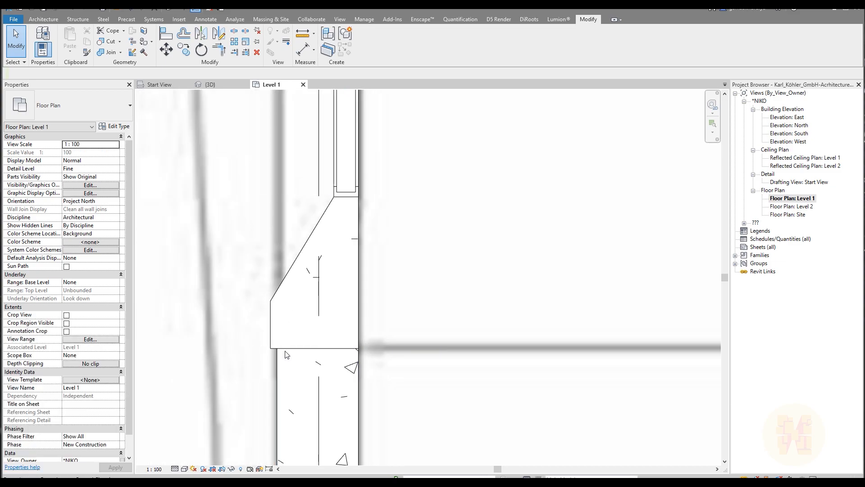
scroll(283, 351, down, 8)
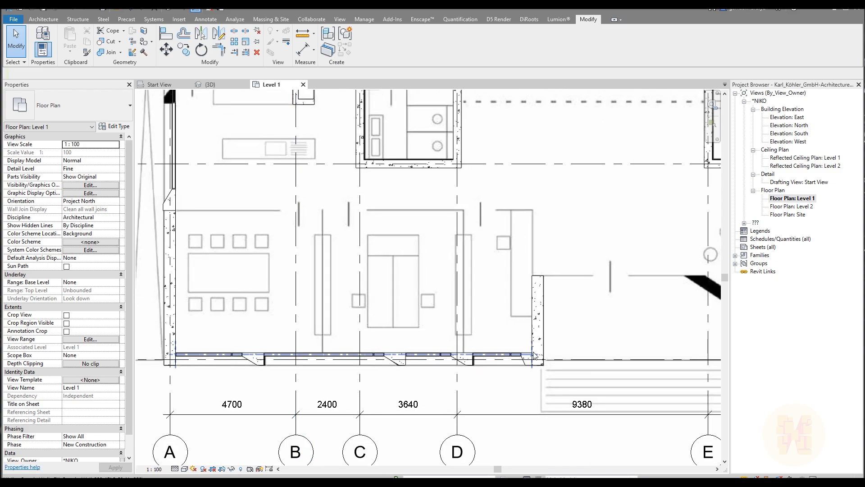
scroll(533, 372, up, 2)
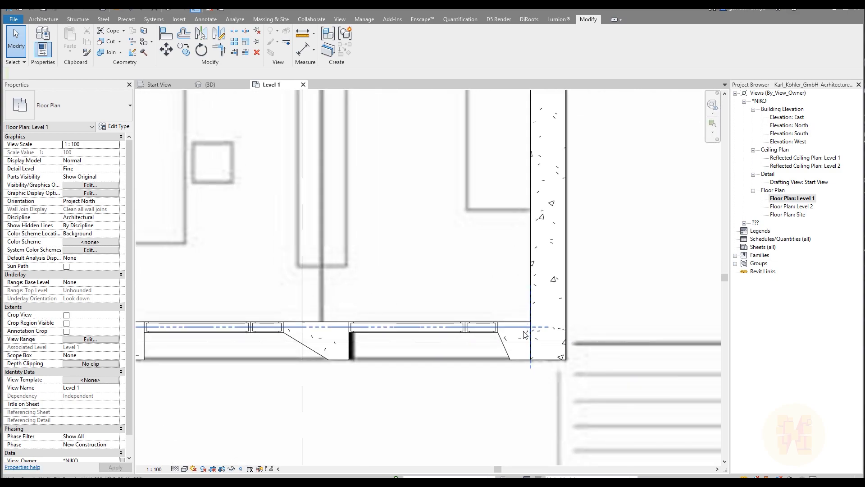
scroll(486, 355, down, 5)
middle_drag(150, 354, 388, 345)
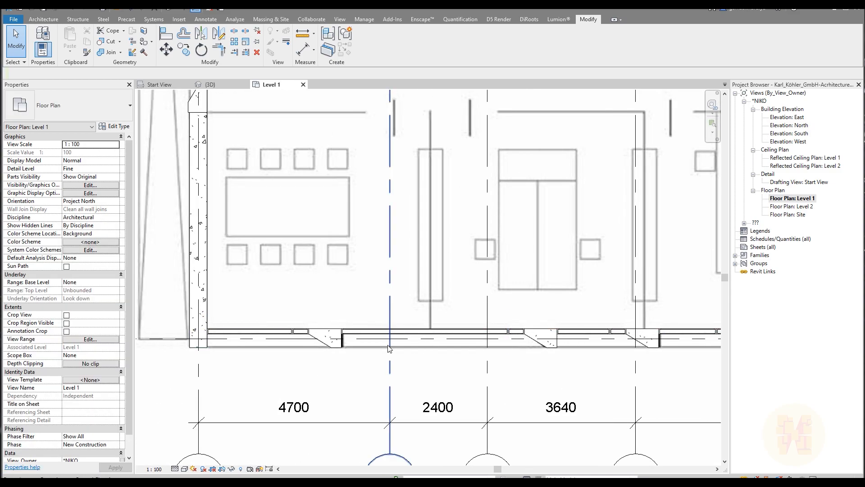
- Inspect a solid pier panel near the facade corner in 3D, and return to the grid A junction in the Level 1 plan
click(210, 84)
shift+middle_drag(499, 330, 576, 324)
scroll(583, 246, up, 6)
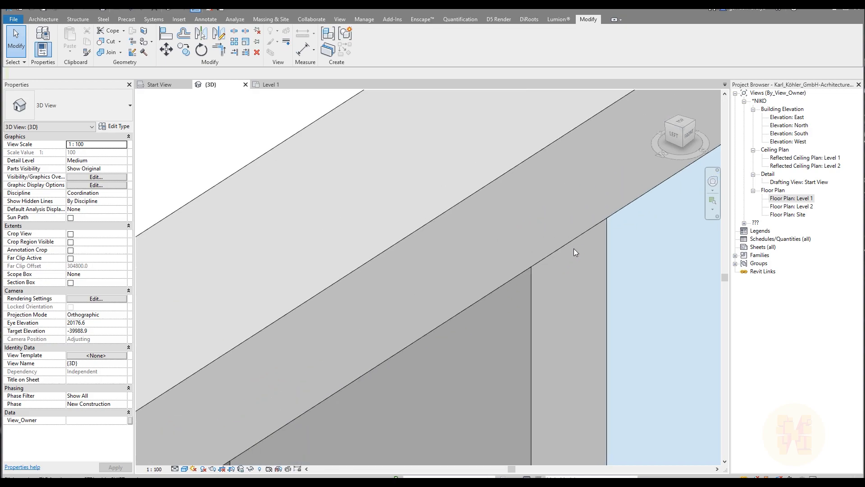
click(534, 279)
shift+middle_drag(533, 278, 529, 248)
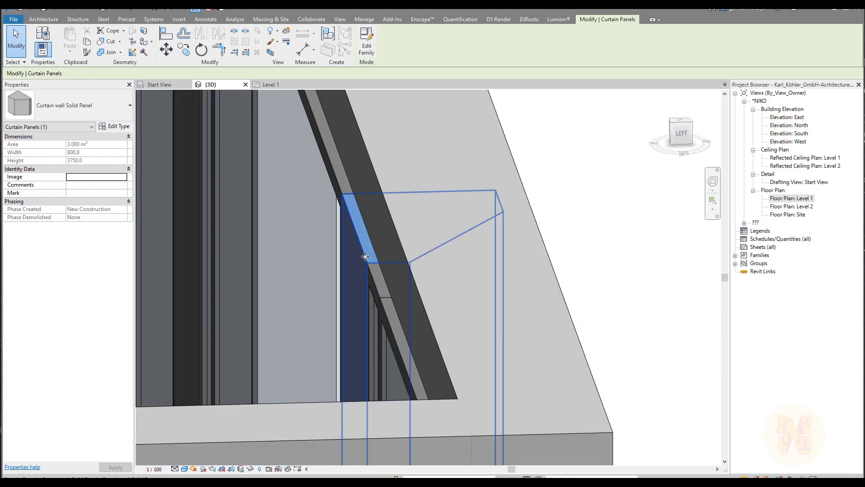
key(Escape)
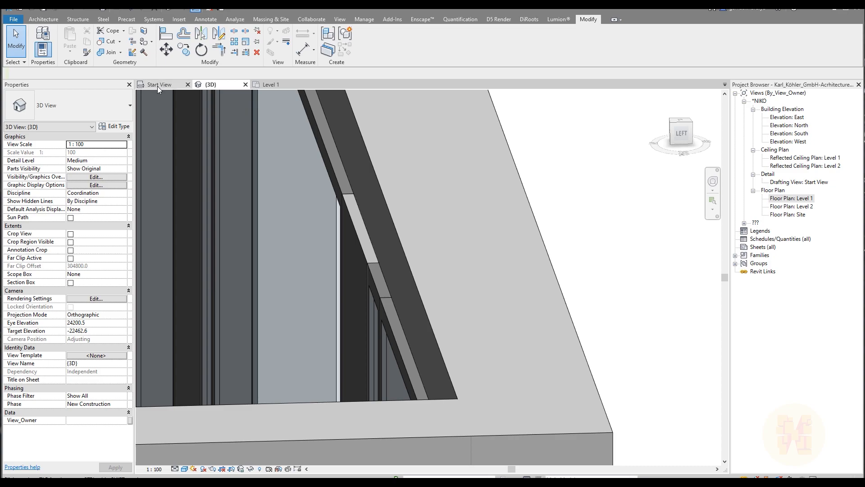
click(270, 85)
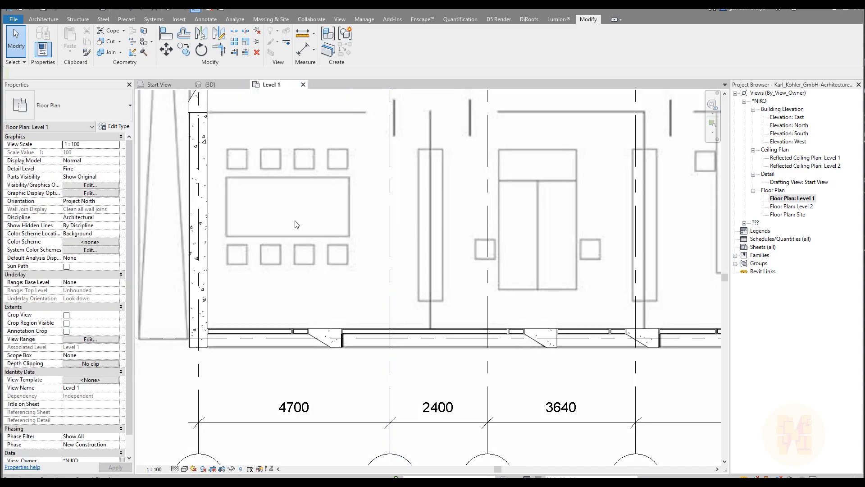
scroll(203, 135, up, 5)
click(279, 248)
scroll(336, 265, up, 3)
key(Escape)
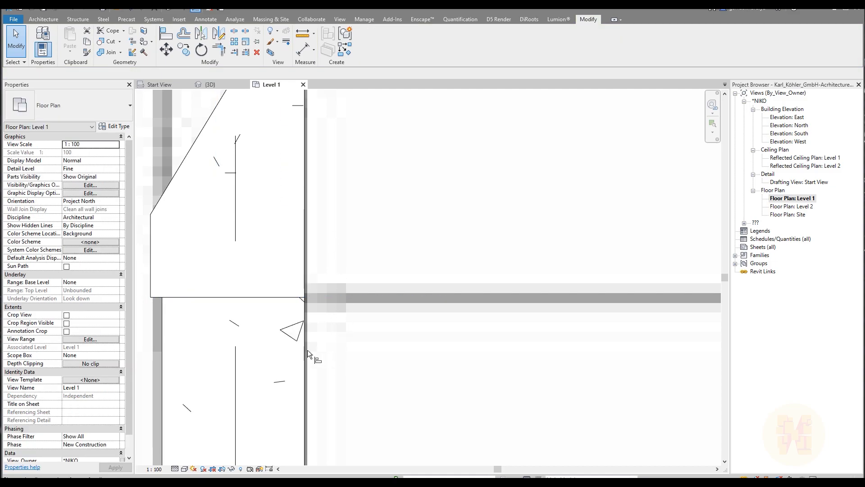
key(a)
key(l)
key(Escape)
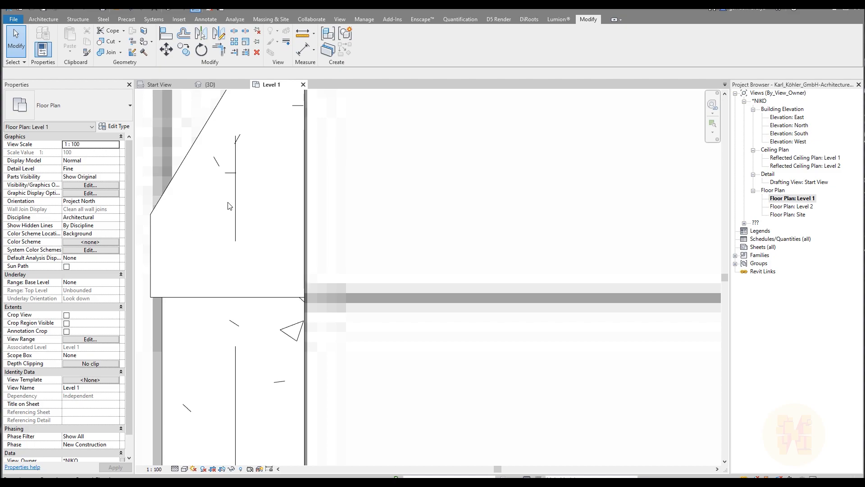
- Try to move the underlay plan image from the solid panel's outer corner to the wall's outer corner
click(270, 198)
key(m)
key(v)
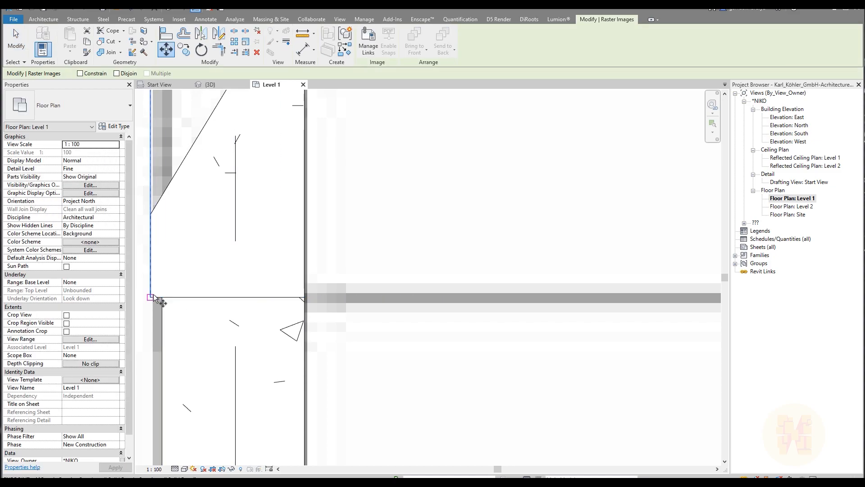
click(153, 295)
click(162, 296)
click(833, 469)
- Move the grid A curtain wall 35 mm inward so the solid panel's outer corner meets the wall's outer corner
click(282, 231)
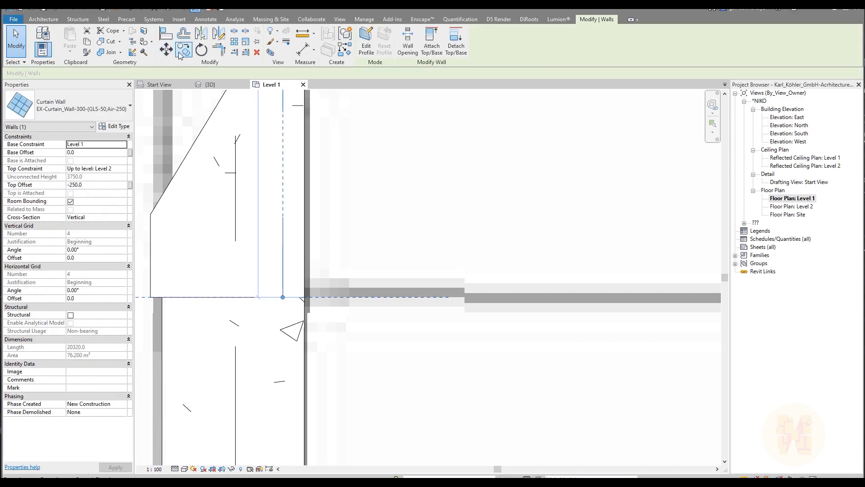
click(167, 50)
click(151, 297)
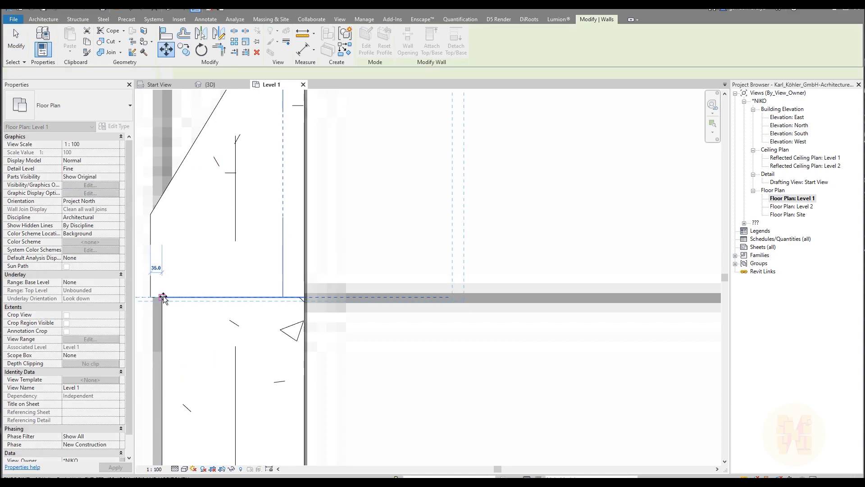
click(163, 297)
click(315, 263)
- Examine the outer alignment of the grid 1 piers as far as the end wall beyond grid D
scroll(320, 253, down, 9)
middle_drag(410, 349, 363, 171)
scroll(314, 291, up, 7)
scroll(444, 311, down, 5)
middle_drag(575, 316, 253, 306)
middle_drag(487, 311, 339, 312)
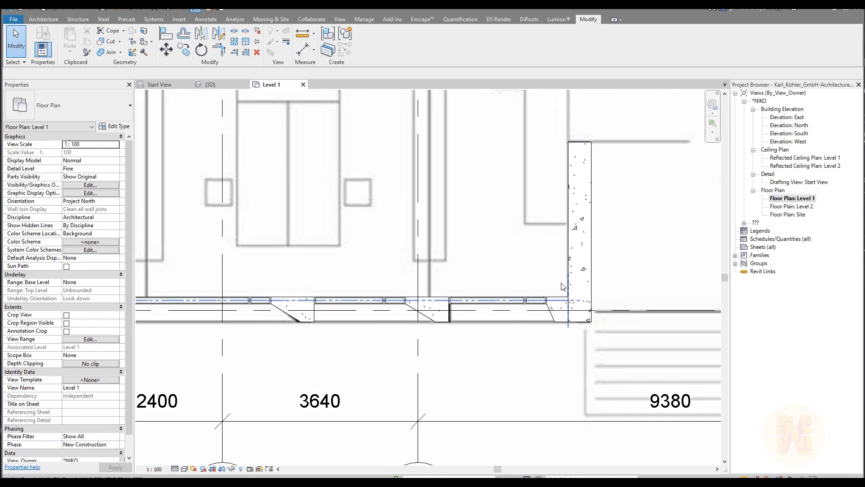
- Examine the grid A pier panels against the adjoining walls in the Level 1 plan as far as the stair core
scroll(556, 280, down, 5)
middle_drag(351, 238, 559, 355)
scroll(396, 222, up, 8)
scroll(465, 303, up, 4)
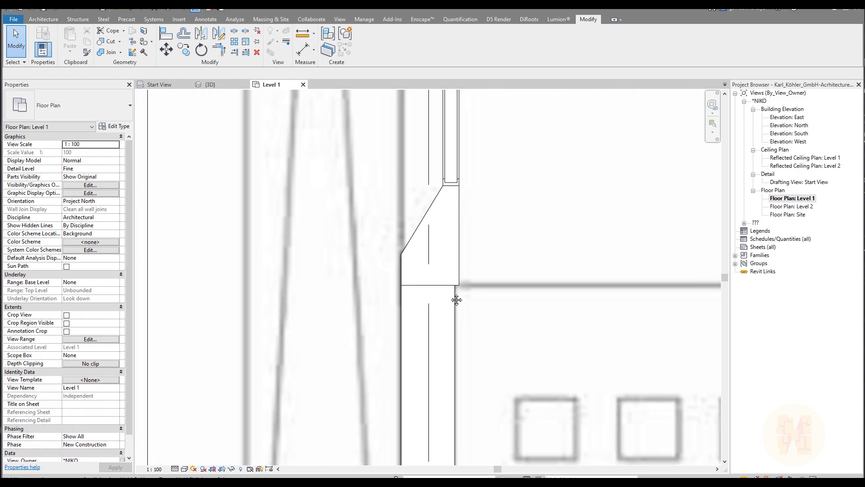
scroll(351, 255, down, 5)
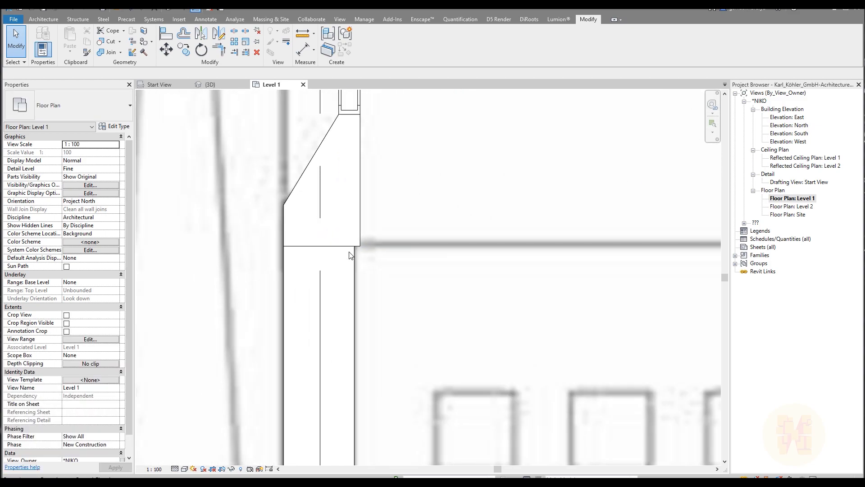
scroll(385, 174, down, 1)
middle_drag(403, 278, 383, 378)
middle_drag(376, 318, 378, 420)
scroll(342, 261, up, 3)
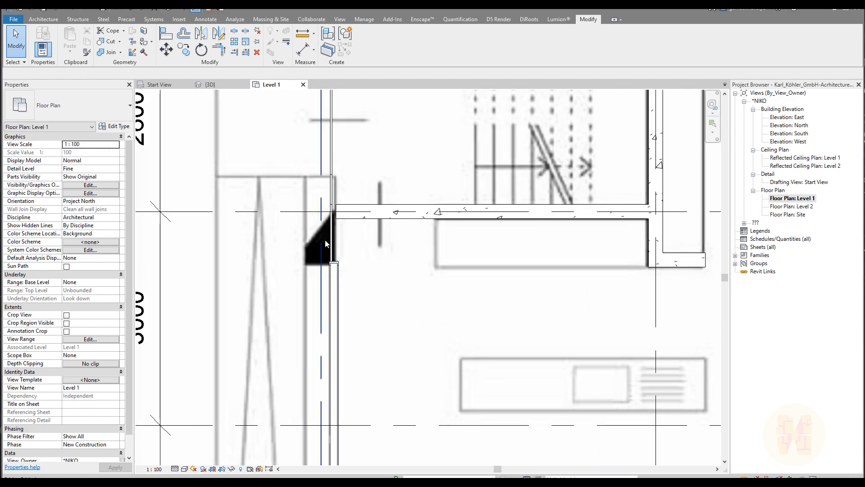
scroll(327, 244, up, 2)
- Change the 800 mm glazed panel beside the framed glazing on grid A to Curtain wall Solid Panel in 3D
click(218, 89)
scroll(334, 281, down, 7)
shift+middle_drag(309, 327, 471, 289)
scroll(399, 252, up, 6)
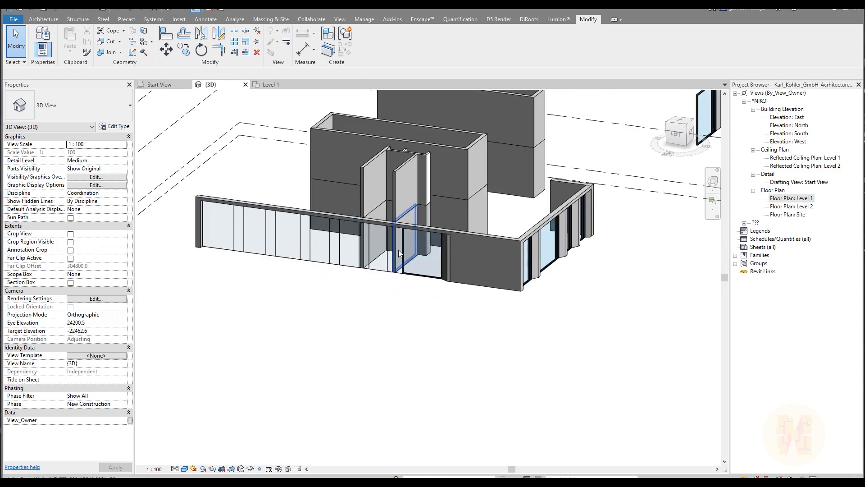
key(Tab)
key(Tab)
key(Tab)
key(Tab)
key(Tab)
key(Tab)
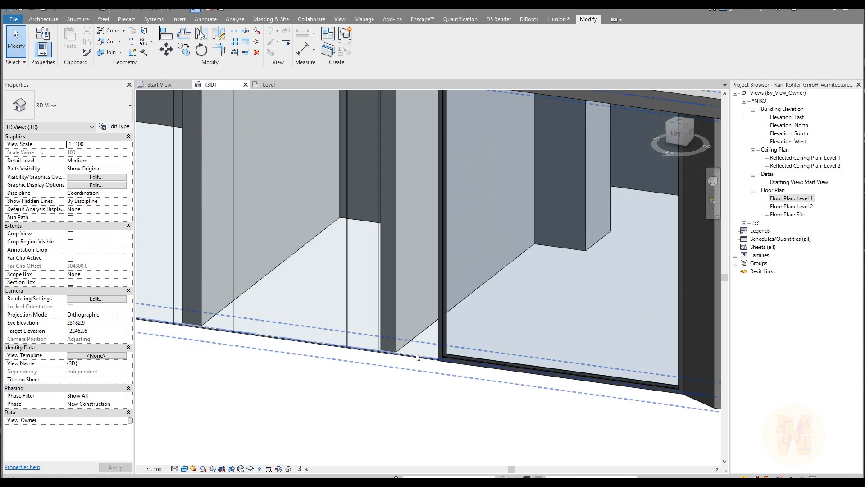
click(417, 358)
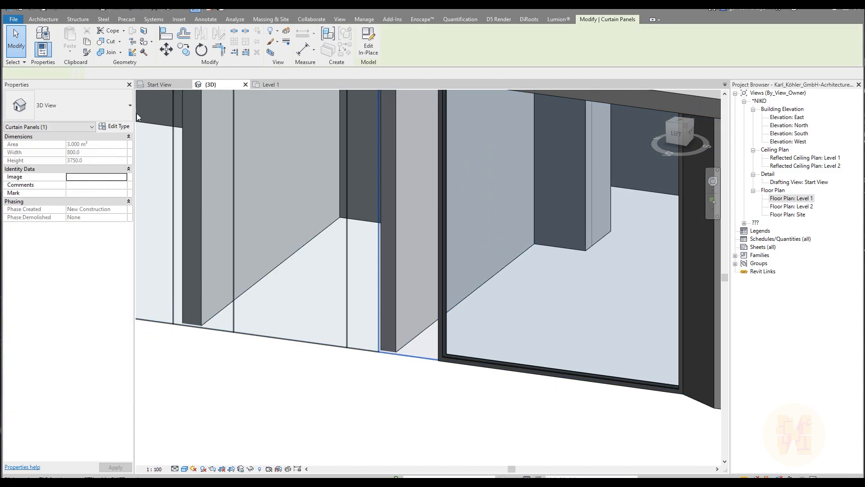
click(68, 105)
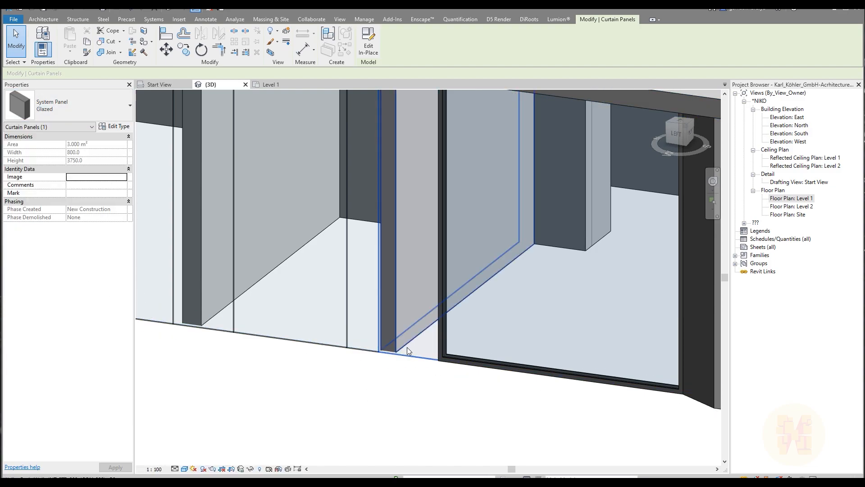
click(78, 113)
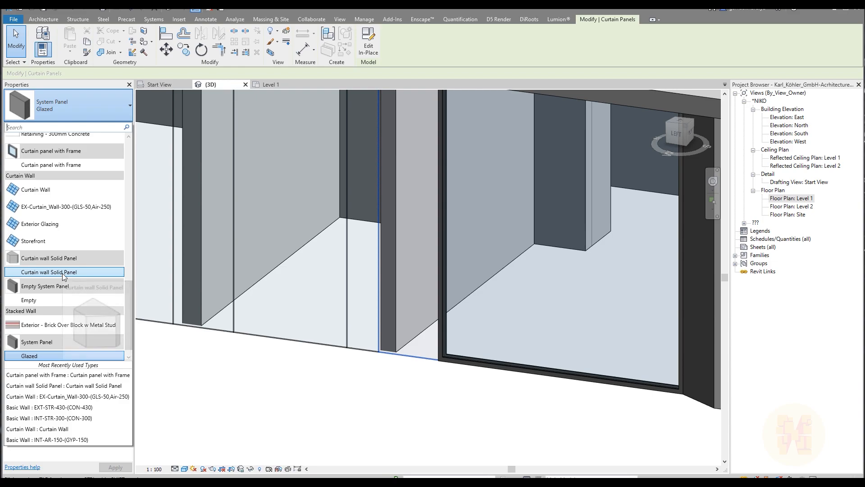
click(63, 272)
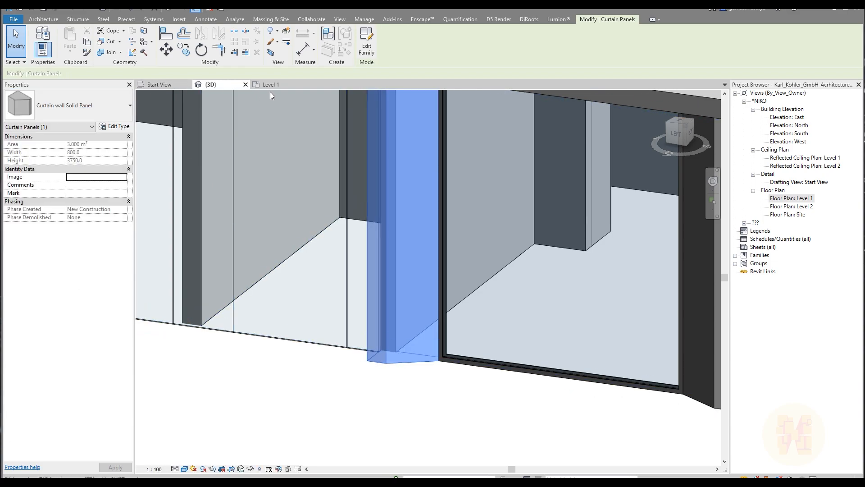
- Flip the new solid pier panel in the Level 1 plan so its slanted face is on the opposite side
click(270, 85)
key(space)
click(363, 240)
middle_drag(371, 228, 380, 420)
middle_drag(362, 202, 376, 307)
- Change the narrow 420 mm glazed panel next to the flipped solid pier to Curtain panel with Frame in 3D
click(221, 87)
scroll(392, 283, down, 3)
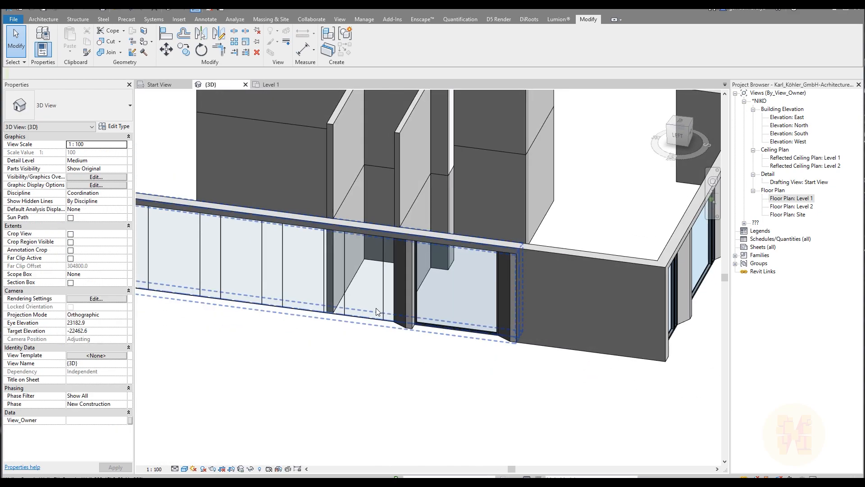
scroll(375, 308, up, 5)
key(Tab)
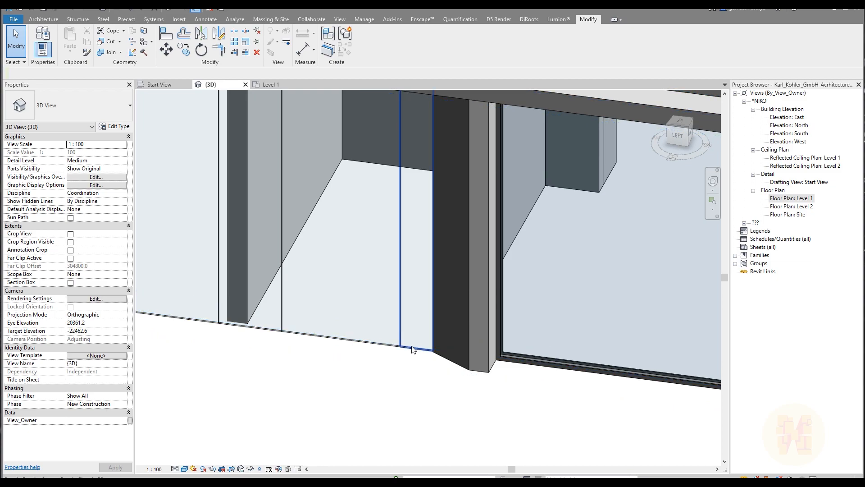
click(411, 346)
click(81, 104)
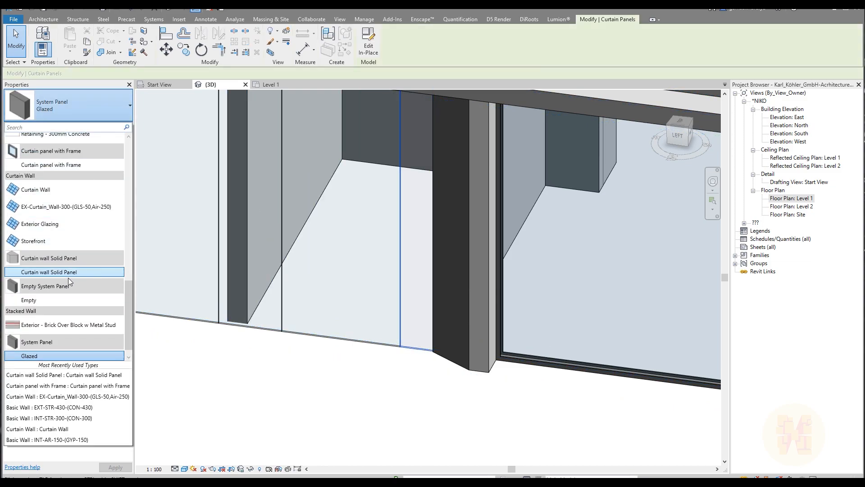
click(62, 166)
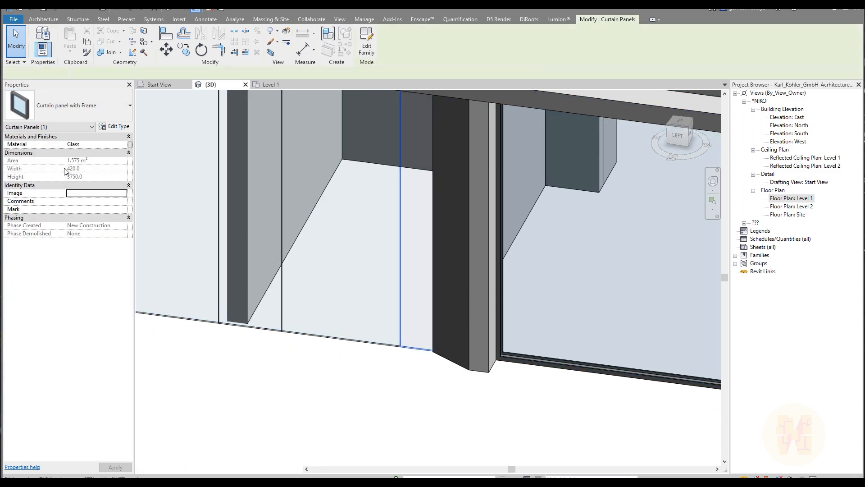
click(319, 402)
- Change the next 800 mm glazed panel to Curtain wall Solid Panel and flip it to match the neighbouring pier
click(264, 331)
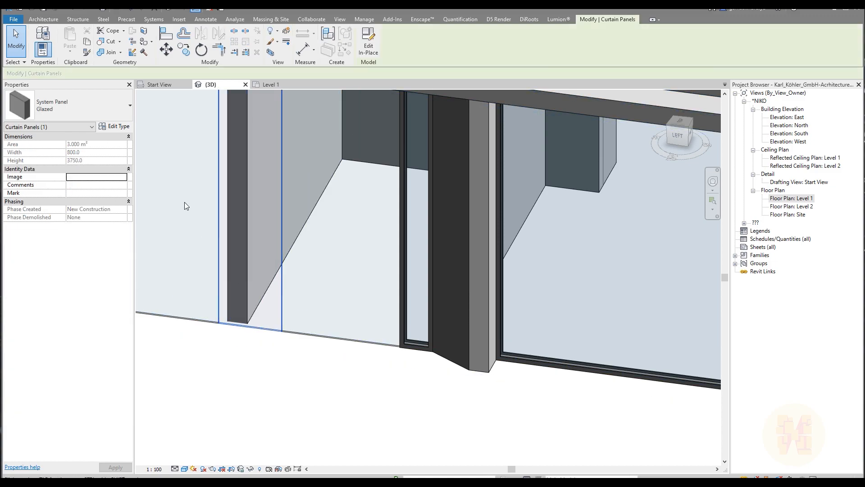
click(87, 110)
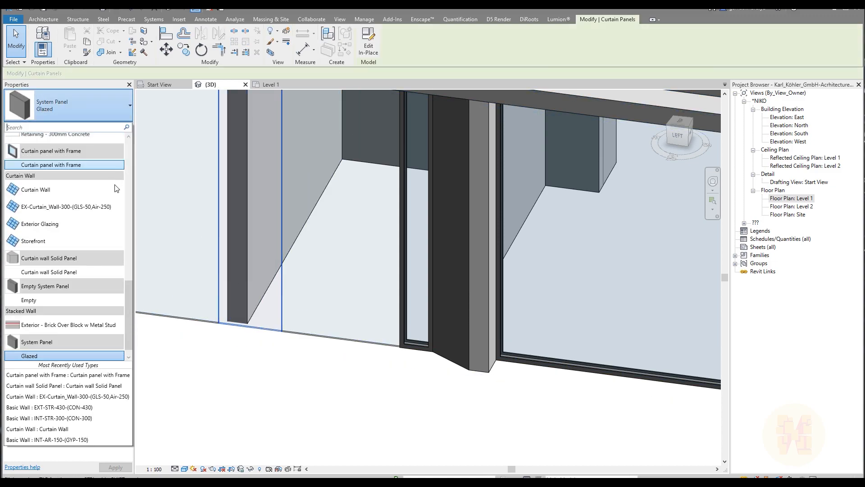
click(67, 272)
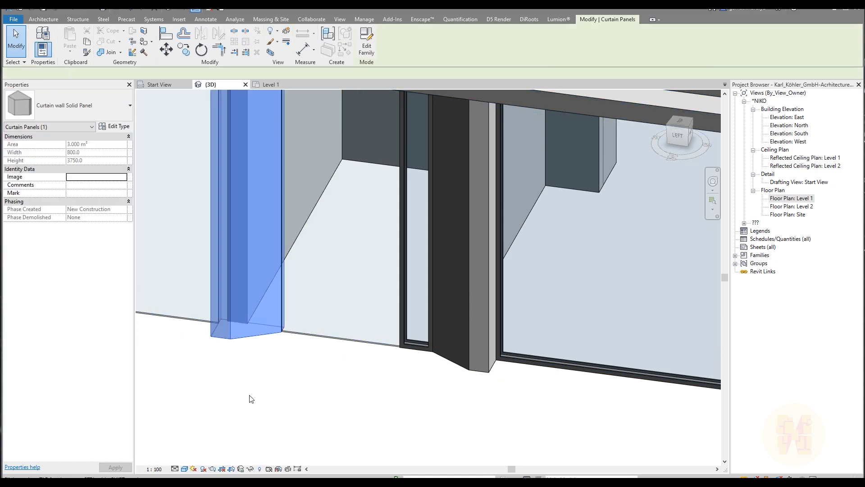
click(390, 395)
- Change the 1500 mm glazed panel between the two solid piers to the basic wall EXT-STR-430-(CON-430)
click(336, 338)
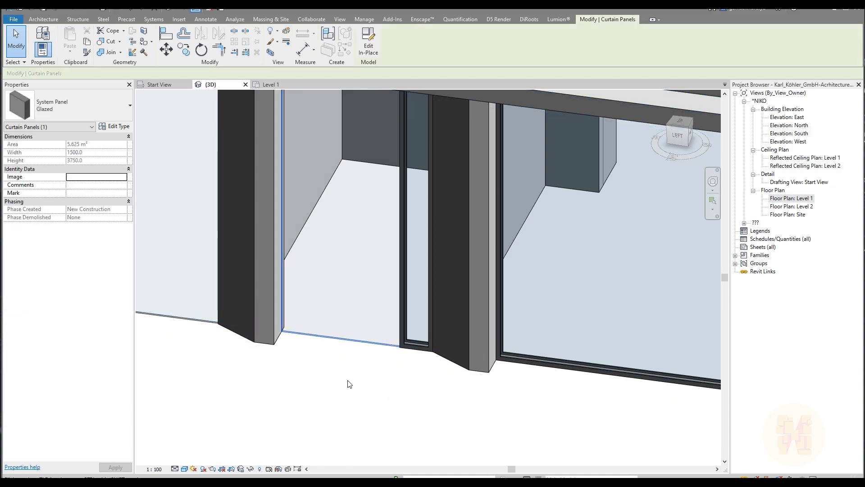
scroll(349, 383, up, 3)
click(87, 108)
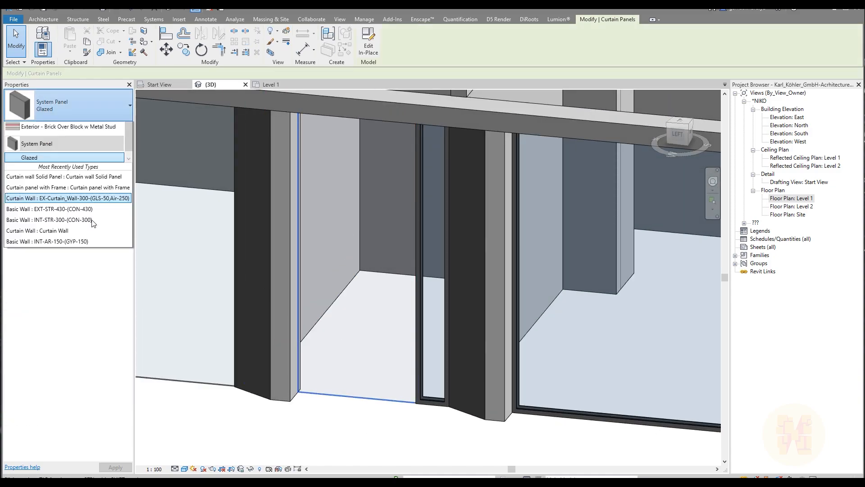
scroll(76, 258, up, 10)
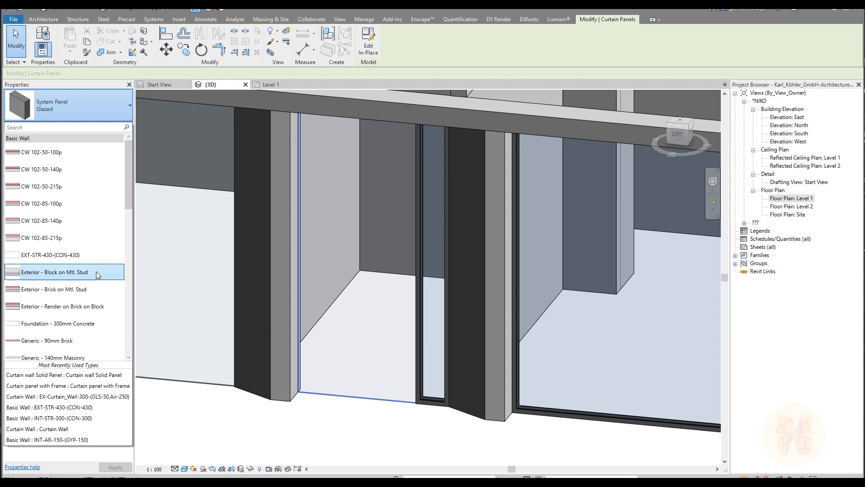
scroll(95, 273, down, 2)
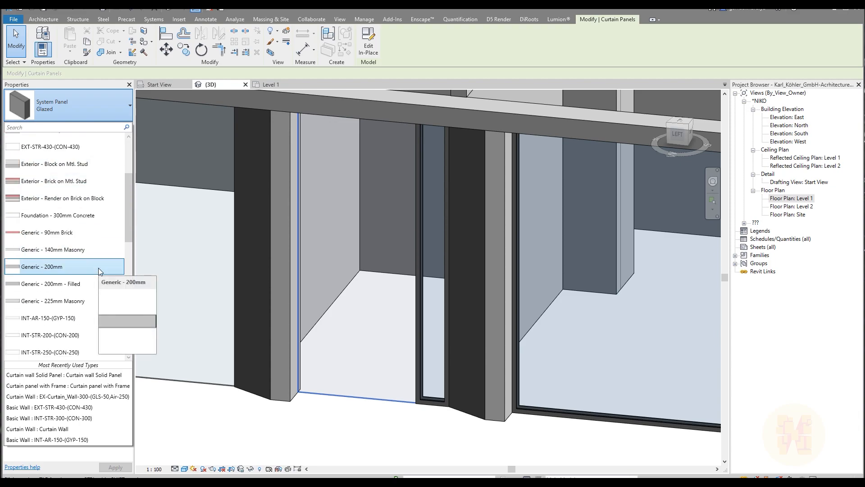
click(89, 146)
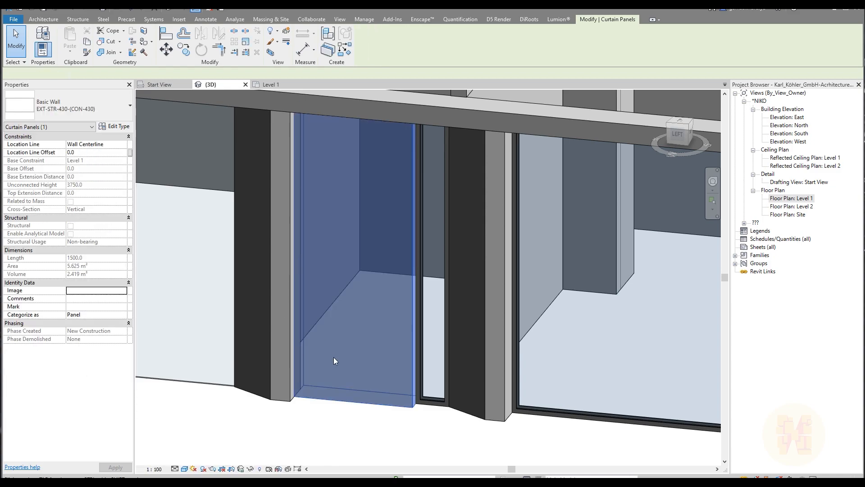
click(378, 456)
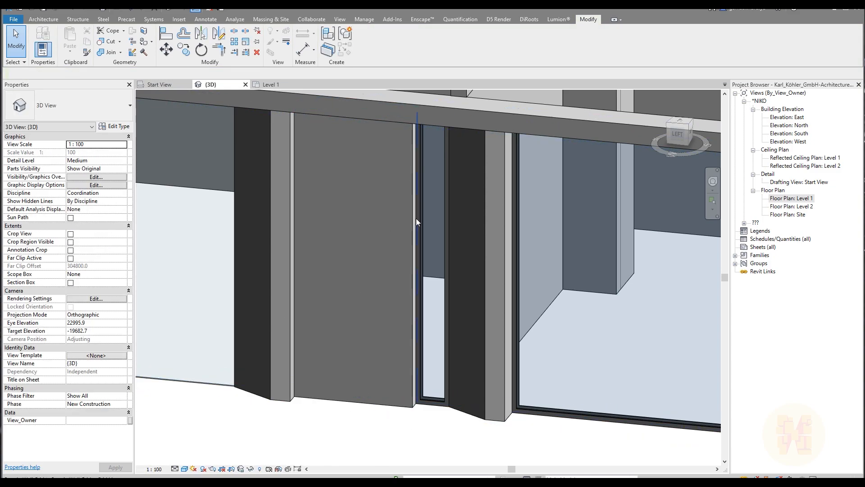
- Inspect the concrete wall panel's position in the Level 1 plan and review its type properties
click(271, 85)
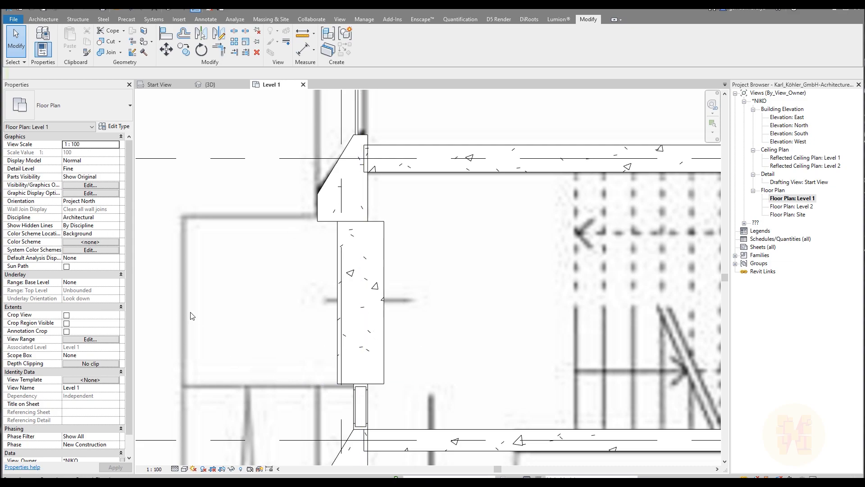
scroll(405, 272, down, 3)
middle_drag(417, 275, 392, 120)
drag(393, 121, 407, 211)
scroll(372, 227, up, 3)
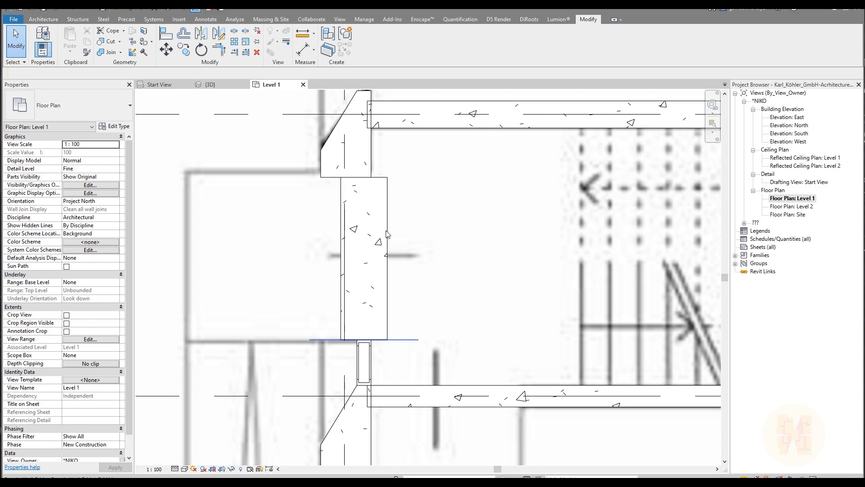
click(387, 234)
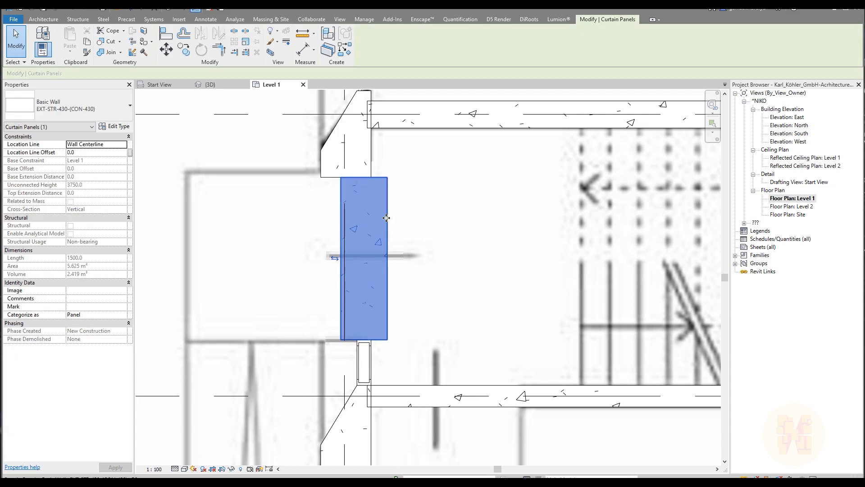
click(116, 126)
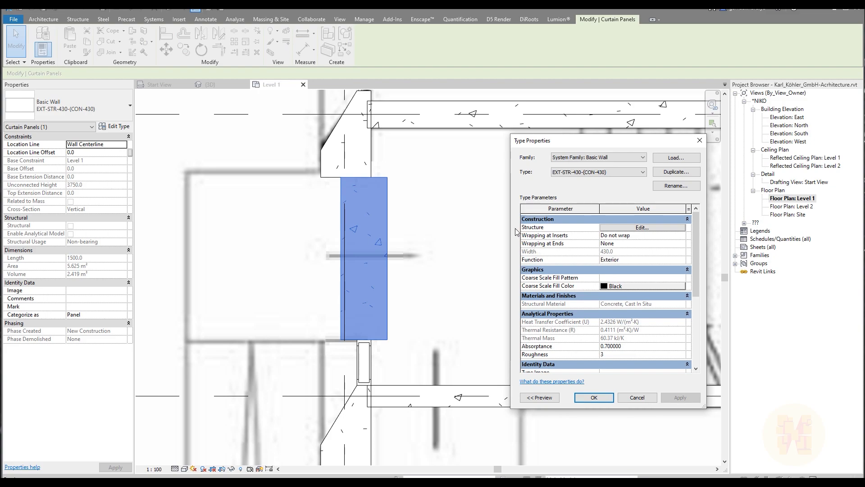
click(700, 140)
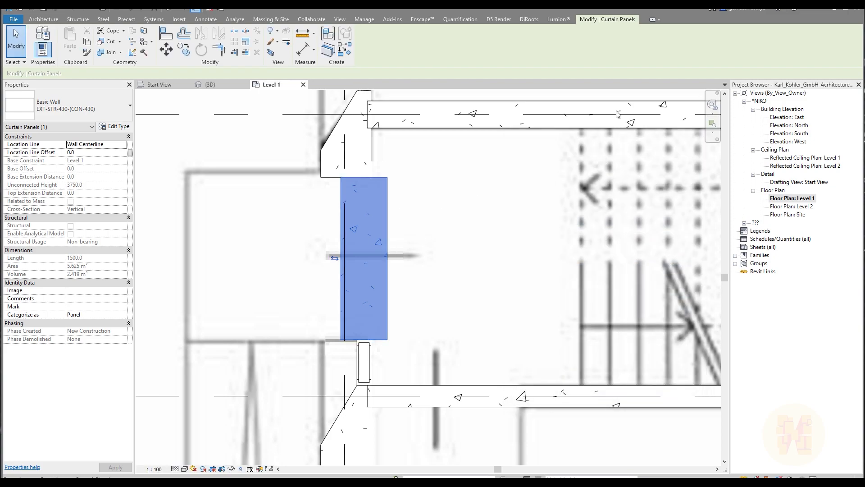
key(Escape)
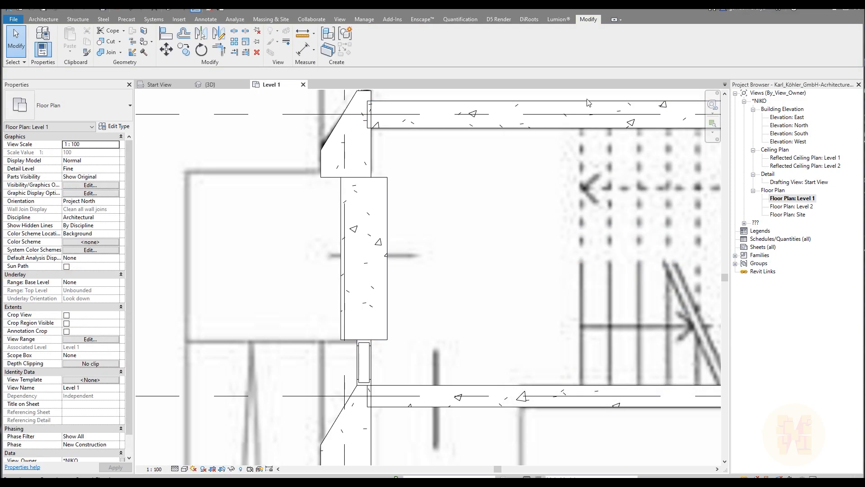
- Try positive and negative location line offsets on the concrete wall panel, and reset the offset to 0
click(386, 221)
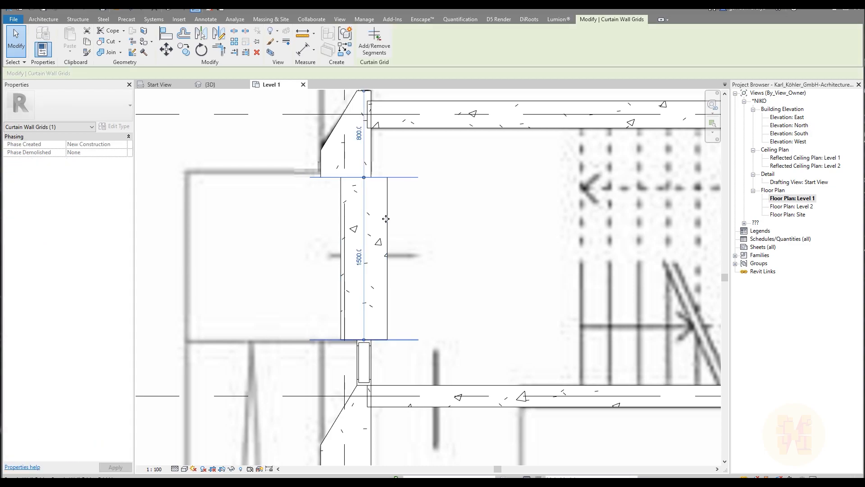
click(369, 226)
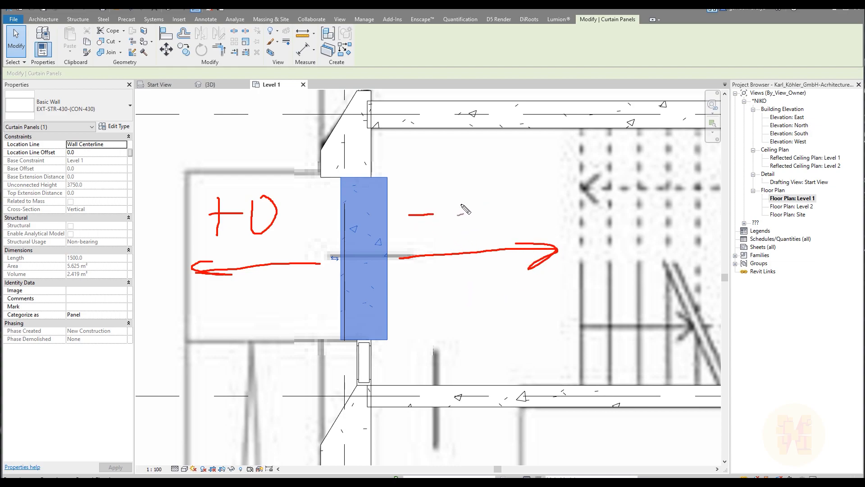
key(Escape)
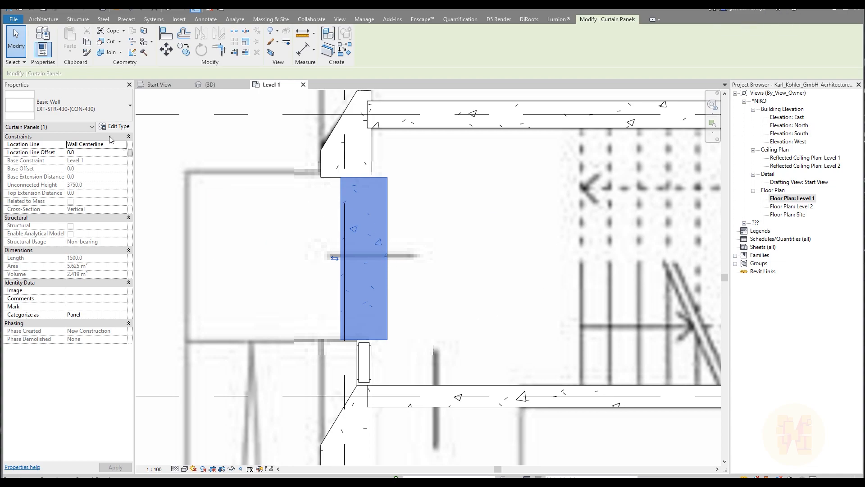
click(106, 153)
key(Return)
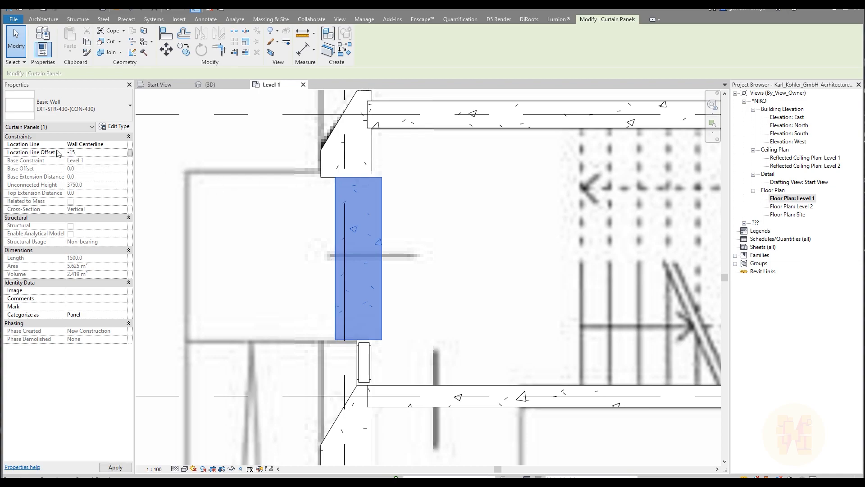
key(Return)
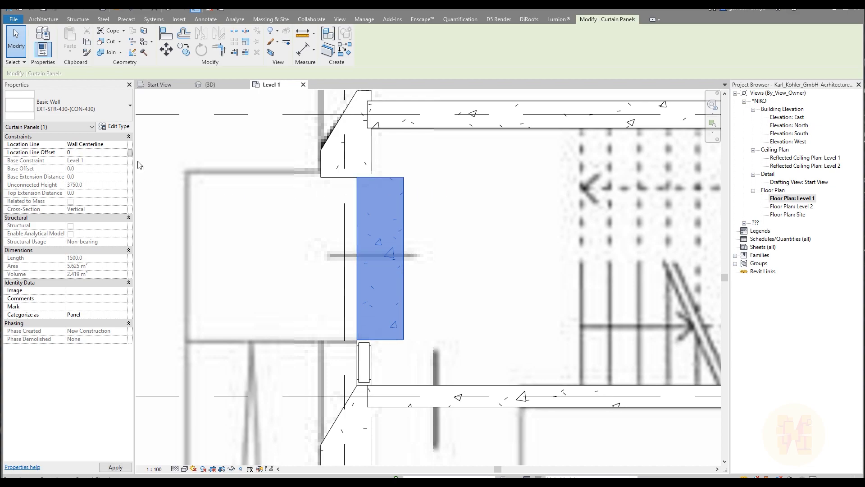
key(Return)
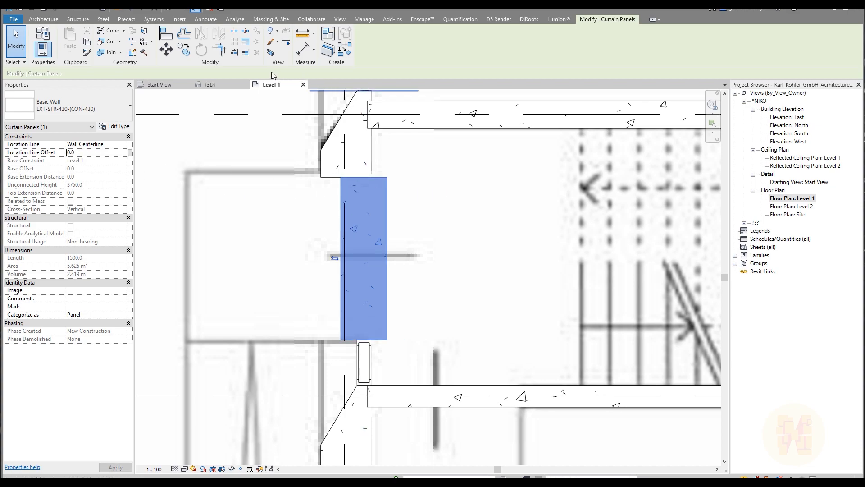
- Measure the concrete wall panel's projection past the pier and offset its location line so its inner face aligns with the piers
click(309, 38)
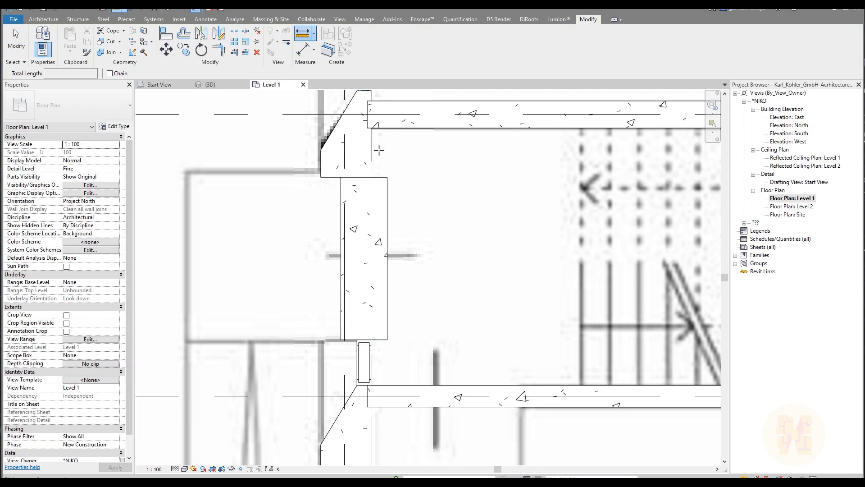
click(388, 177)
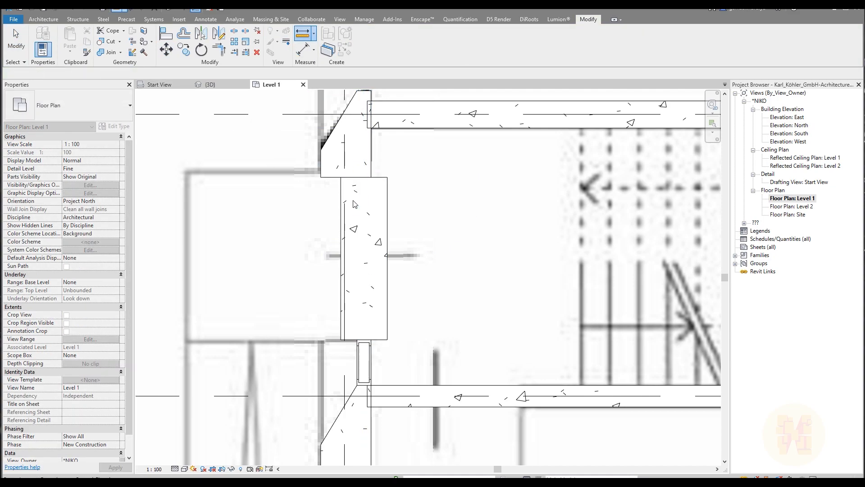
key(Escape)
key(Escape)
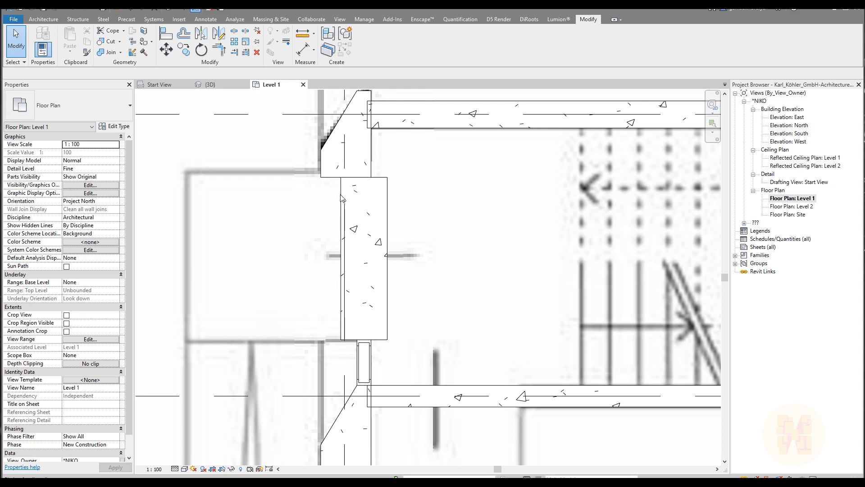
click(386, 201)
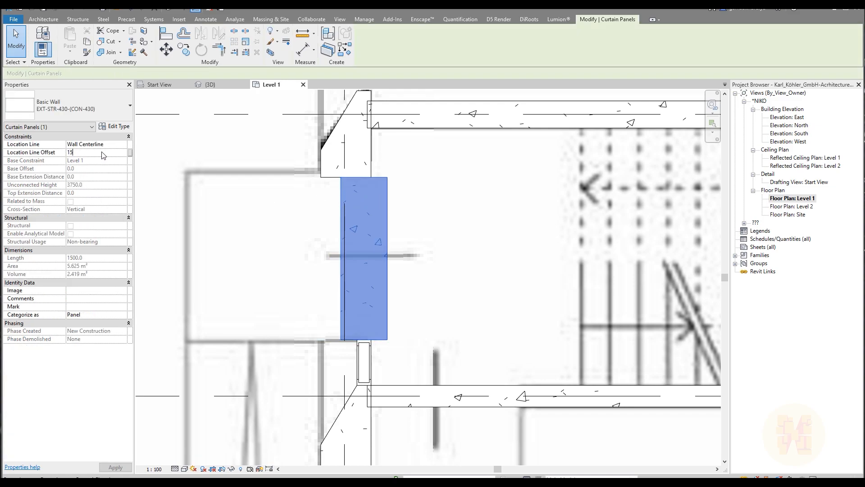
key(Return)
click(388, 185)
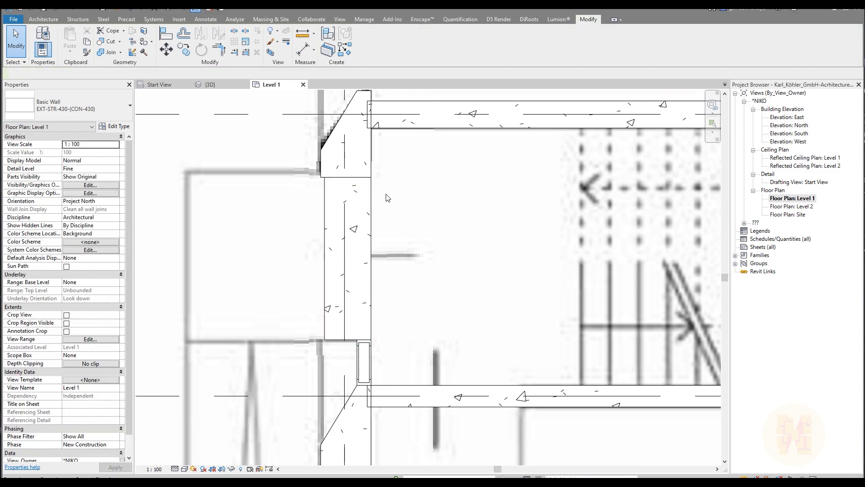
- In the 3D view, change the 1600 mm glazed panel beside the last solid pier to Curtain panel with Frame
scroll(354, 205, down, 2)
middle_drag(366, 92, 369, 303)
scroll(359, 274, up, 2)
click(211, 85)
scroll(318, 262, down, 2)
middle_drag(319, 261, 554, 245)
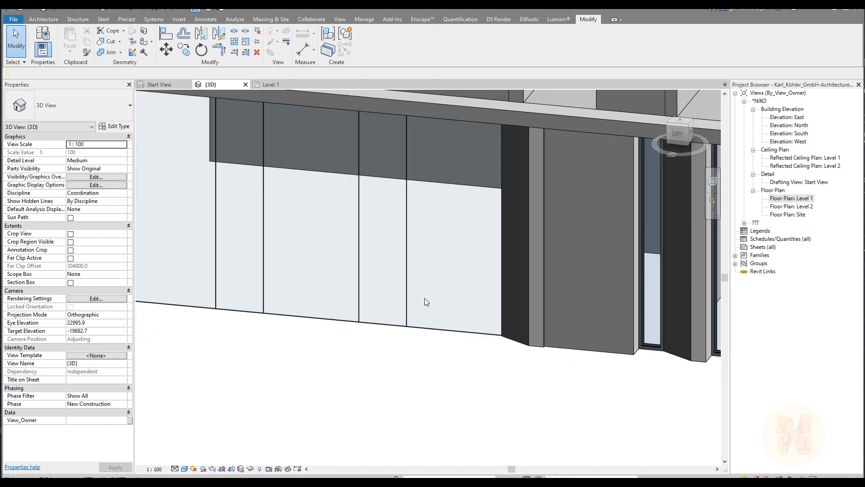
key(Tab)
click(435, 330)
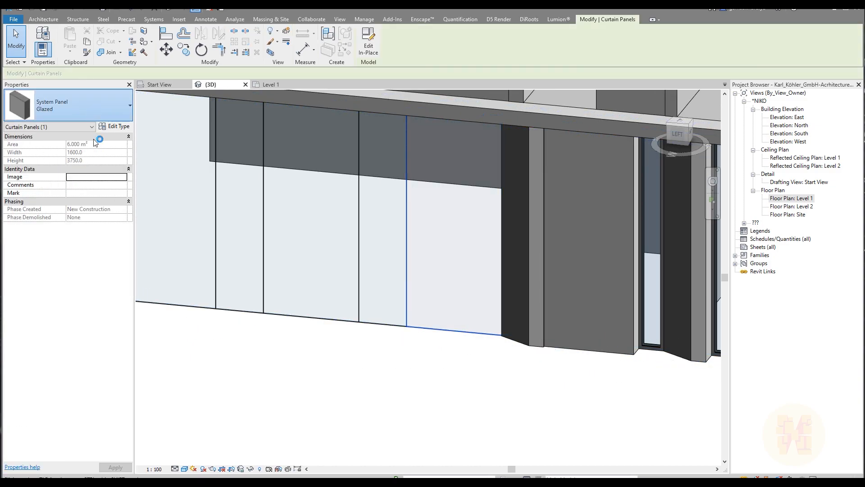
click(68, 106)
click(72, 167)
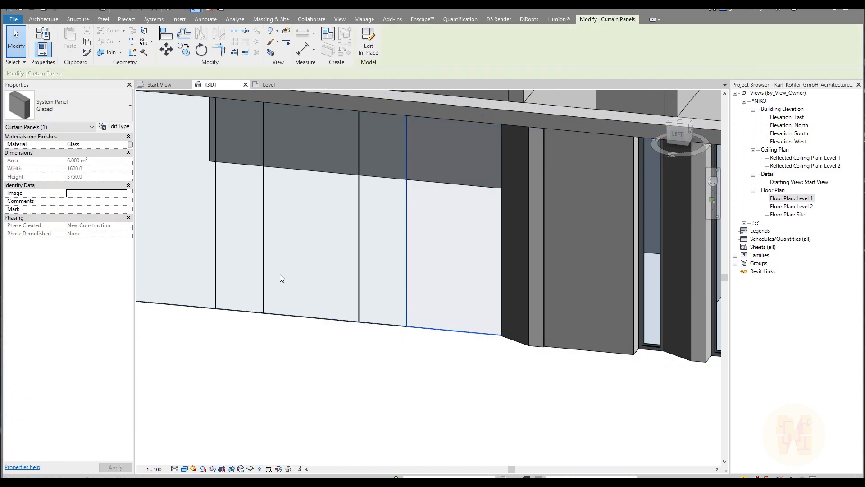
click(376, 347)
- Change the 800 mm glazed panel next to the new framed panel to Curtain wall Solid Panel
click(380, 325)
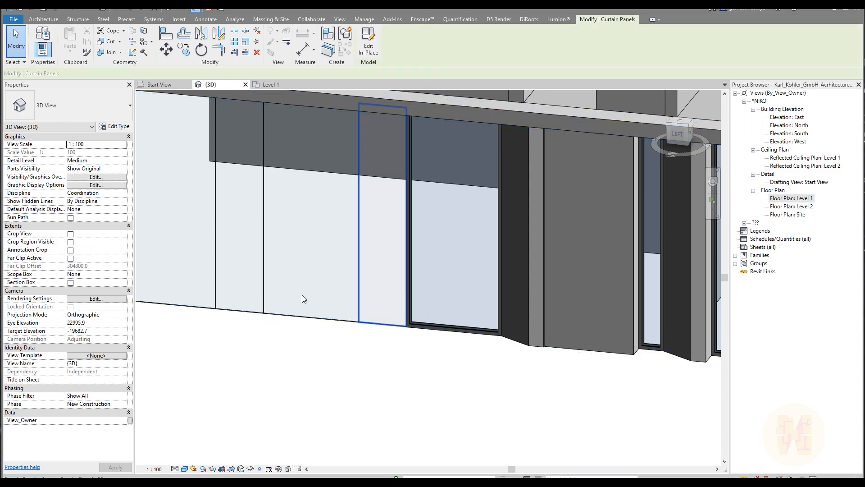
click(63, 106)
click(49, 272)
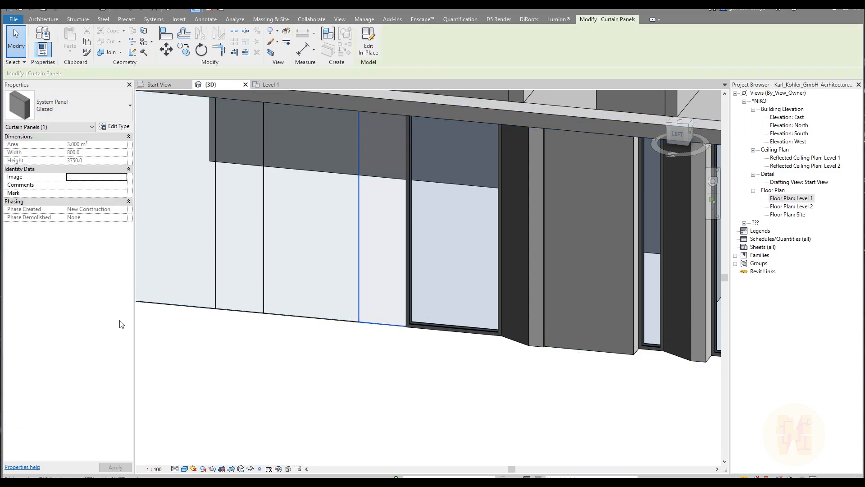
click(291, 320)
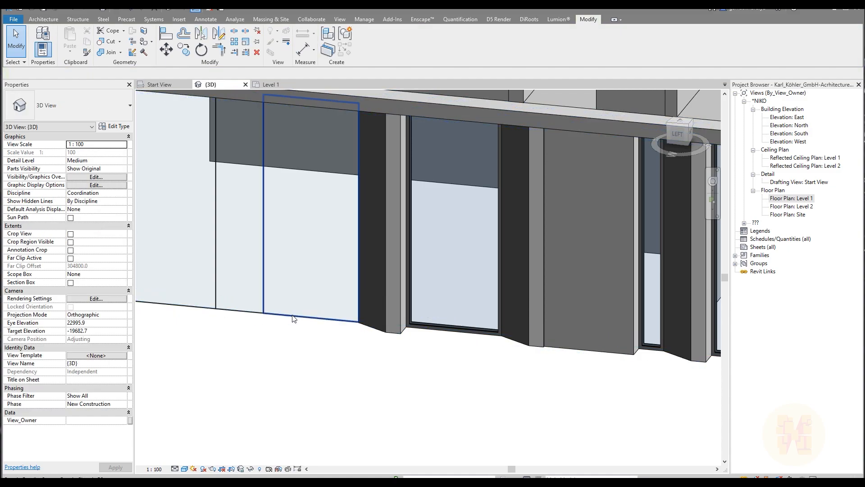
- Change the wide glazed panel adjoining the new solid pier to Curtain panel with Frame
click(293, 317)
click(63, 112)
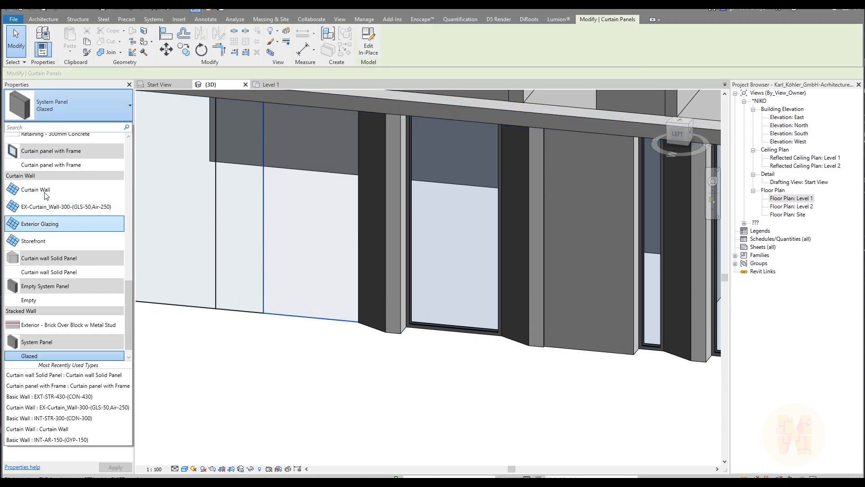
click(51, 165)
click(286, 360)
- Change the following 800 mm glazed panel along the facade to Curtain wall Solid Panel
click(240, 297)
click(62, 109)
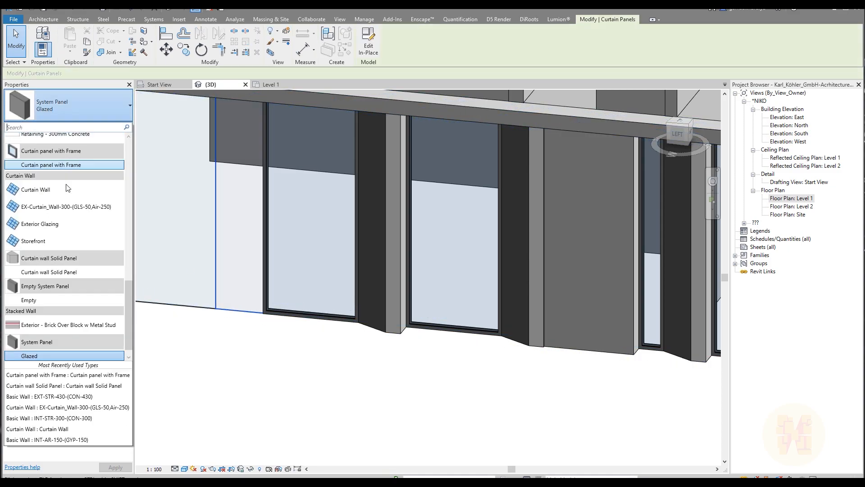
middle_drag(212, 343, 626, 381)
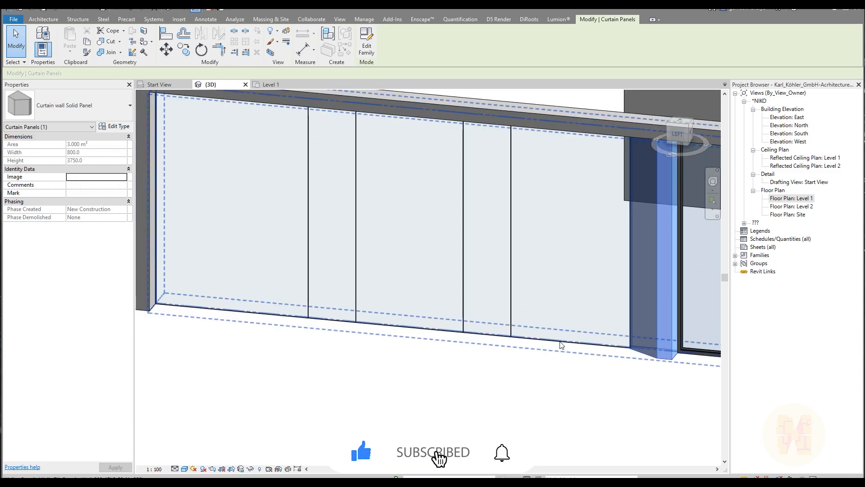
- Change the three remaining wide glazed panels up to the end wall together to Curtain panel with Frame
click(554, 353)
click(396, 328)
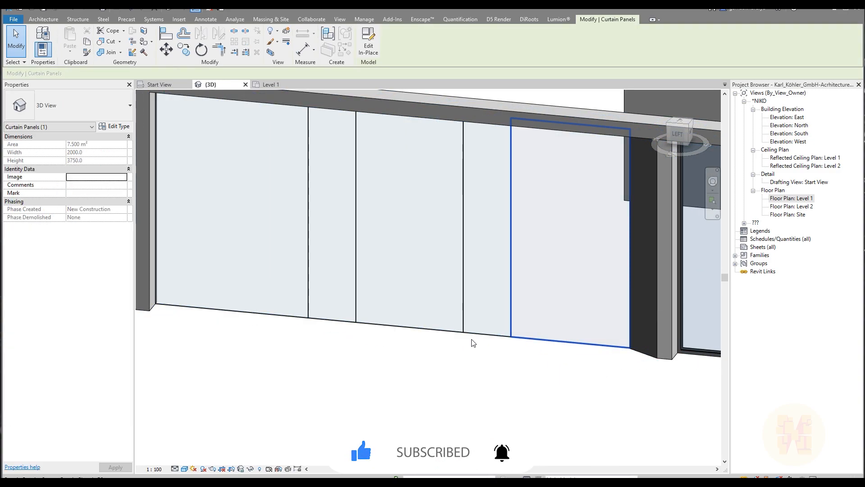
ctrl+click(263, 314)
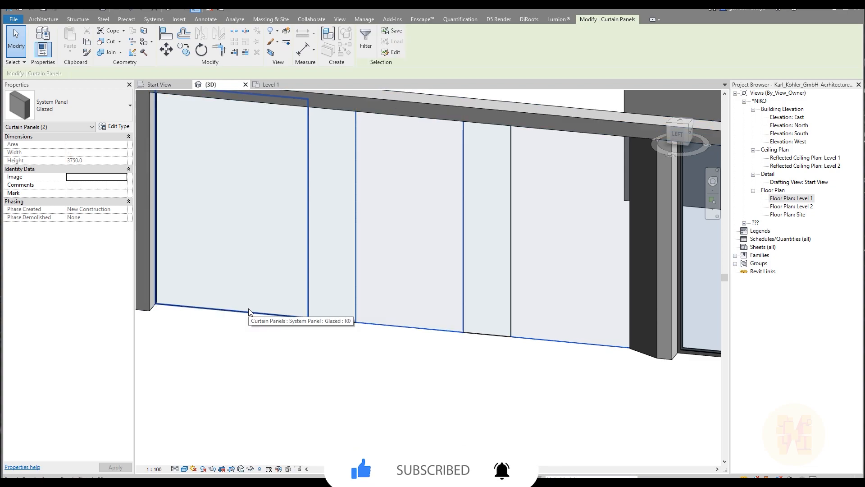
key(Tab)
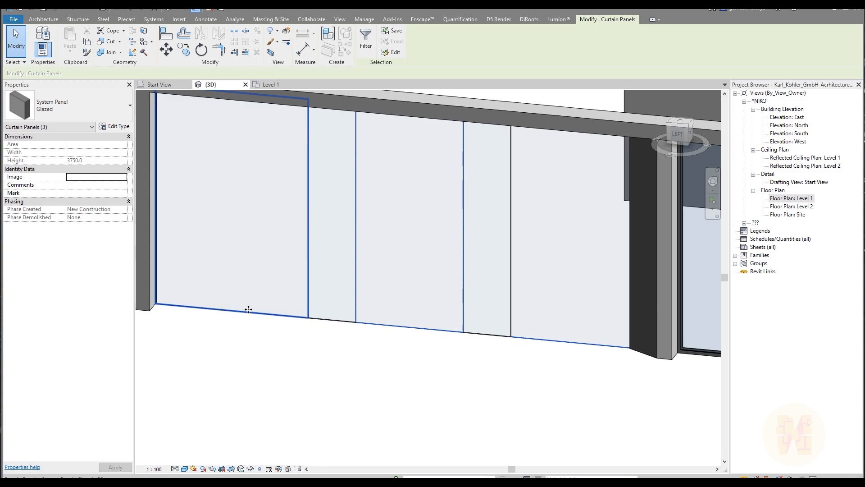
click(91, 94)
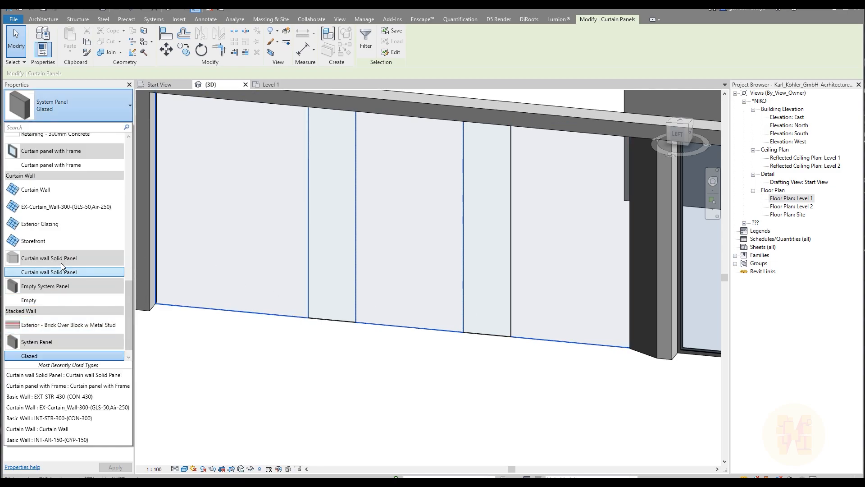
click(51, 165)
click(332, 405)
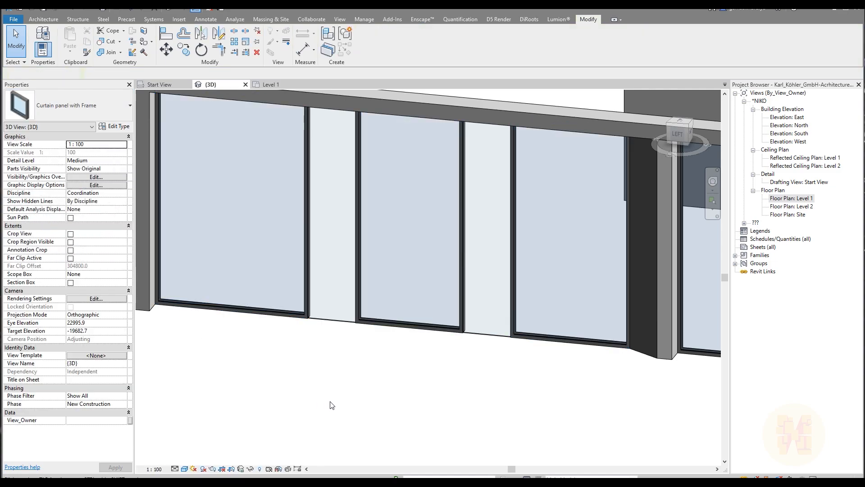
- Change the two remaining 800 mm glazed panels between the framed panels together to Curtain wall Solid Panel
click(482, 332)
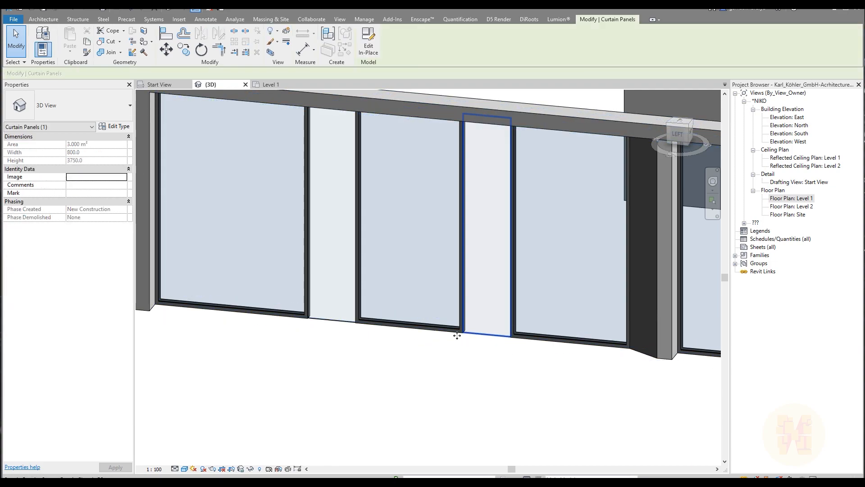
ctrl+click(327, 321)
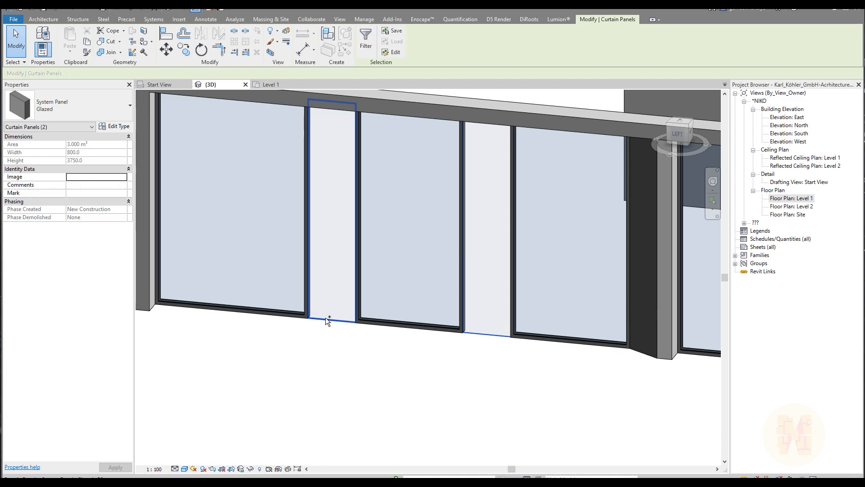
click(74, 107)
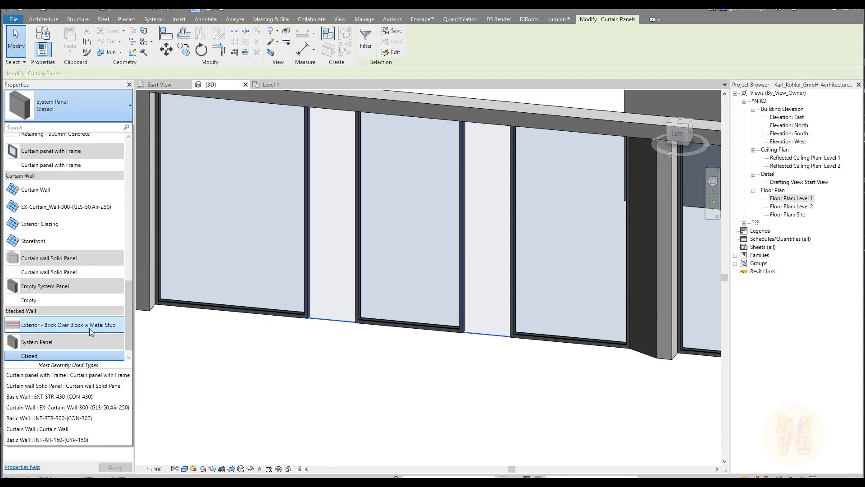
click(68, 271)
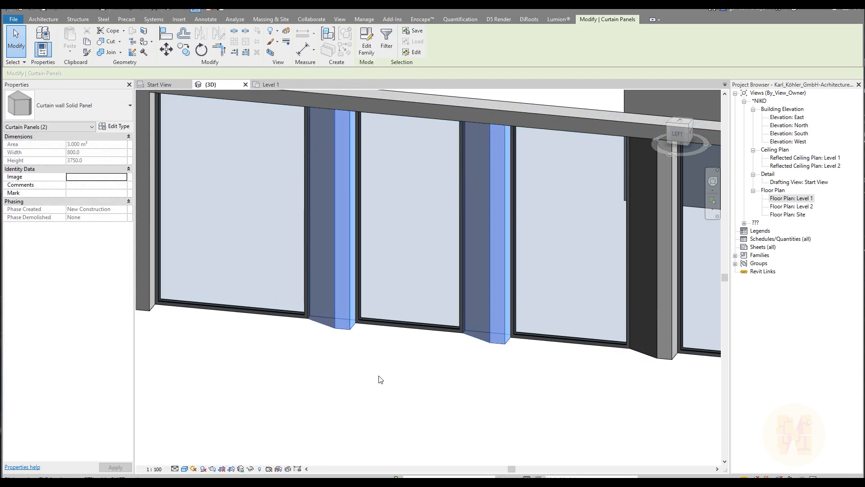
click(454, 398)
- Examine the front facade in 3D and check its curtain grid spacing beside the piers in the Level 1 plan
shift+middle_drag(454, 398, 390, 294)
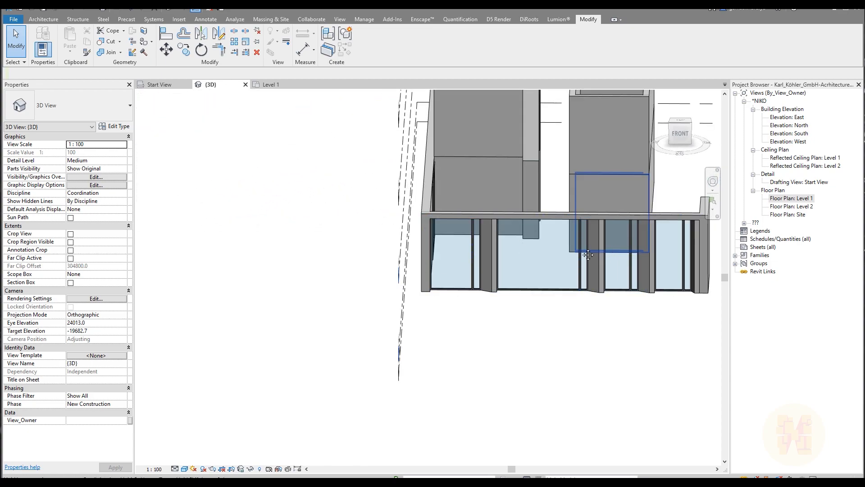
middle_drag(648, 229, 514, 225)
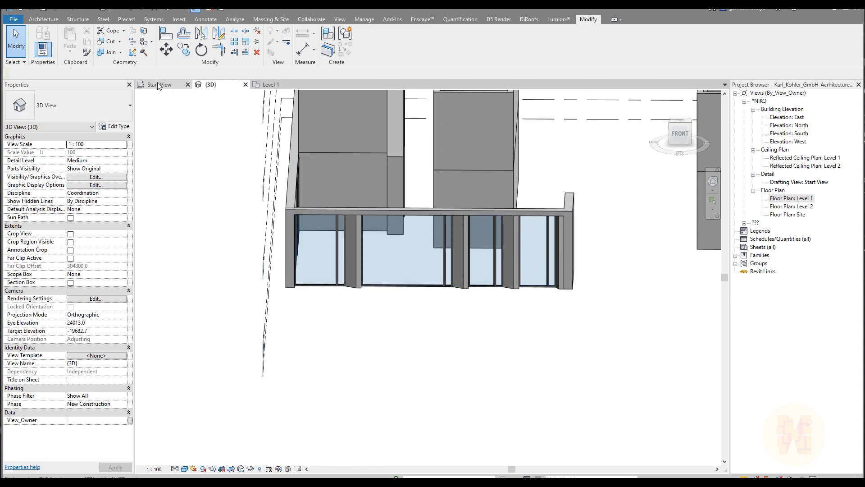
click(283, 85)
scroll(358, 169, down, 6)
middle_drag(405, 349, 365, 189)
middle_drag(389, 424, 362, 241)
scroll(363, 241, up, 5)
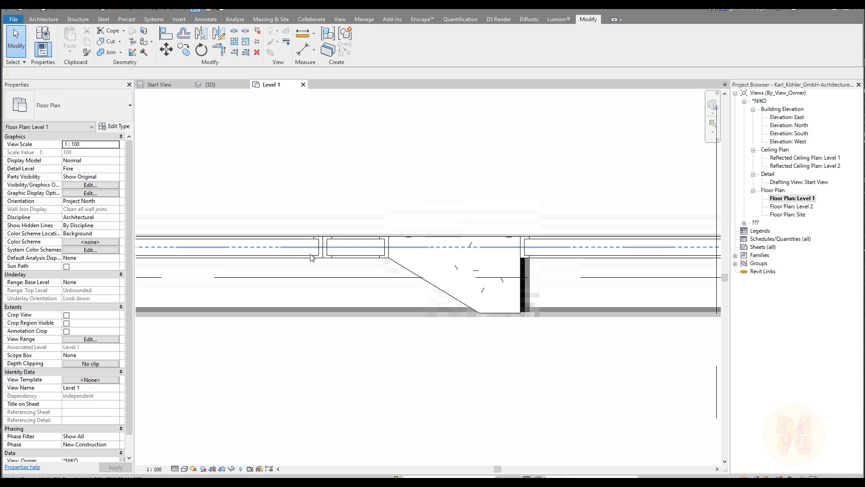
click(323, 260)
scroll(293, 271, down, 2)
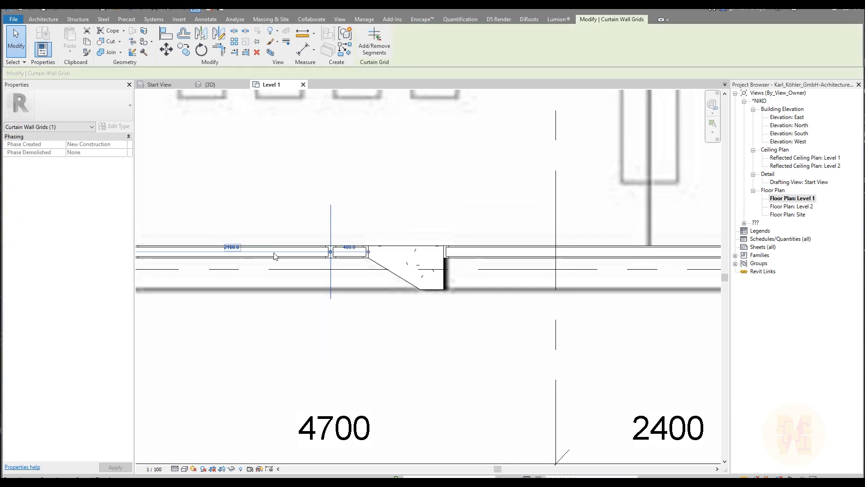
middle_drag(621, 270, 351, 269)
click(559, 266)
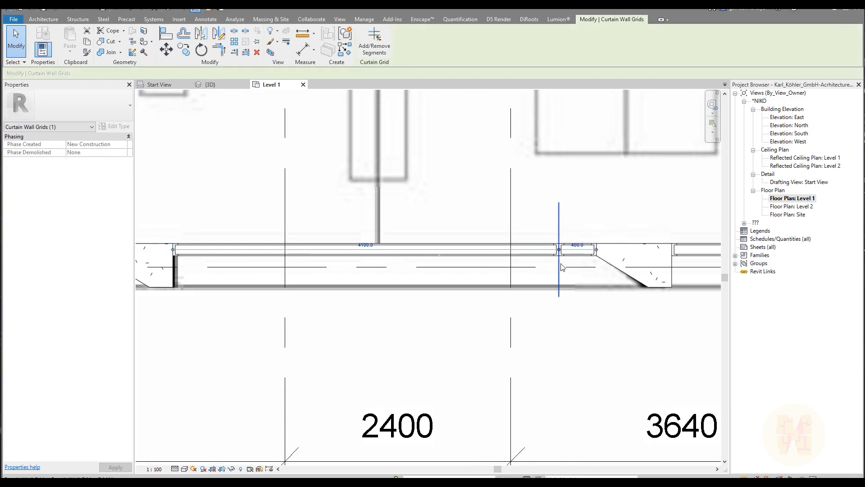
scroll(559, 266, down, 2)
middle_drag(481, 294, 436, 296)
key(Escape)
- Begin adding a curtain grid to the framed glazing that crosses grid 2 in the Level 1 plan
middle_drag(309, 222, 548, 347)
middle_drag(325, 231, 412, 313)
scroll(423, 231, down, 4)
middle_drag(449, 149, 442, 303)
scroll(442, 304, up, 3)
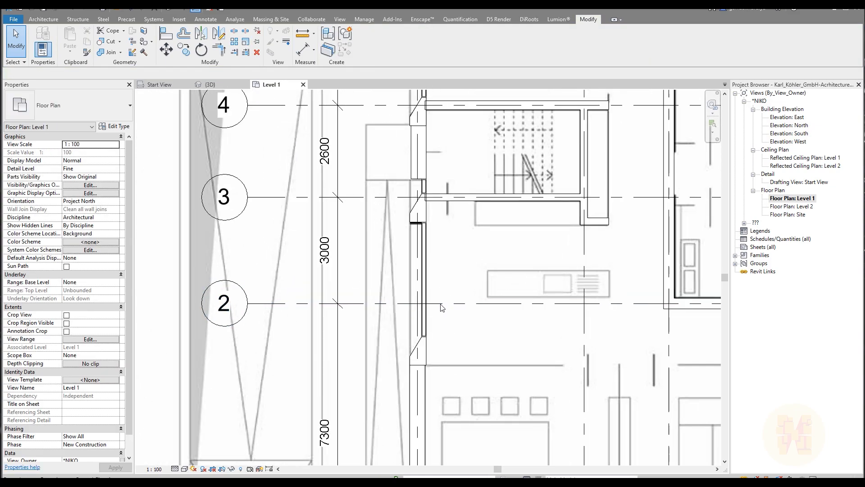
scroll(428, 307, up, 3)
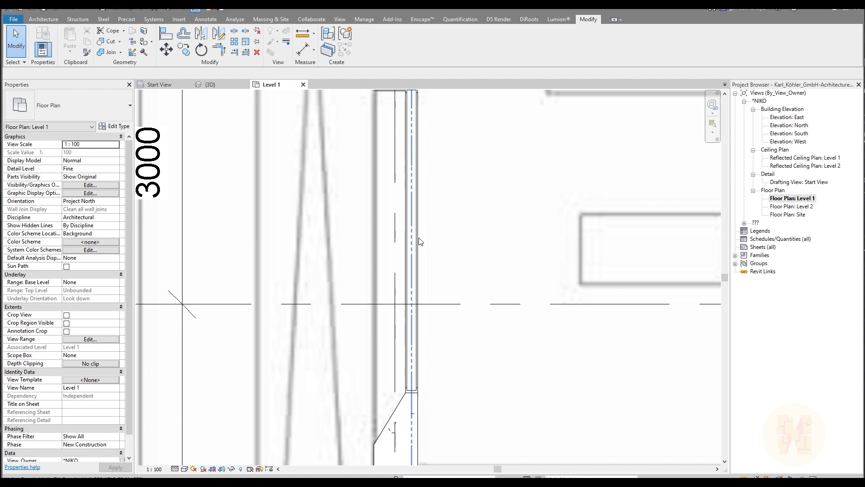
scroll(422, 242, down, 3)
scroll(471, 299, down, 2)
middle_drag(471, 299, 410, 199)
middle_drag(358, 268, 411, 352)
scroll(378, 234, up, 4)
middle_drag(411, 136, 400, 243)
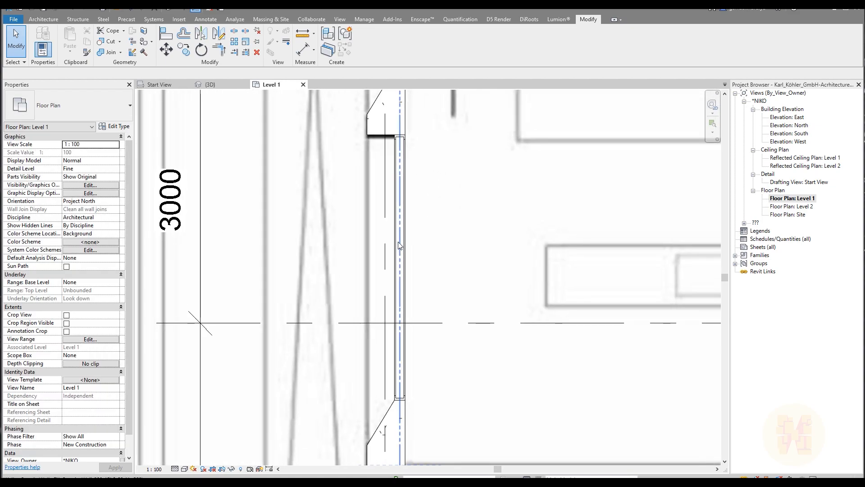
click(40, 19)
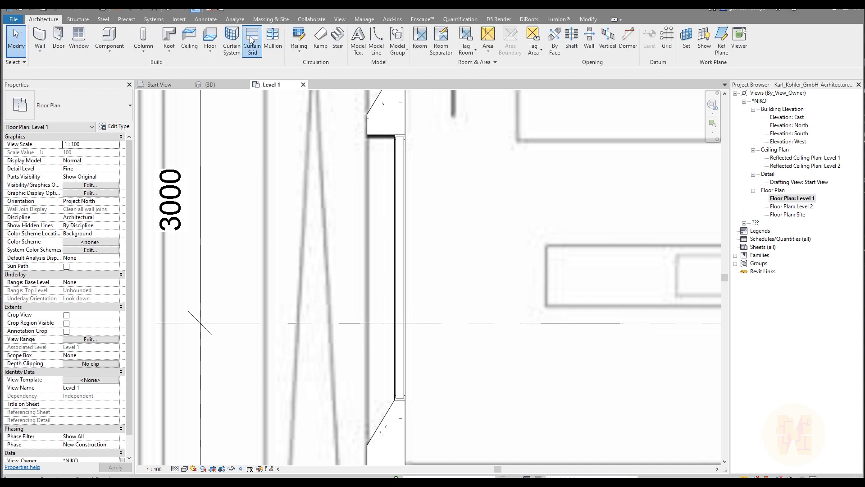
- Place a curtain grid line across the west-facade window beside the 3000 dimension, about 1080 mm from its lower end
click(251, 40)
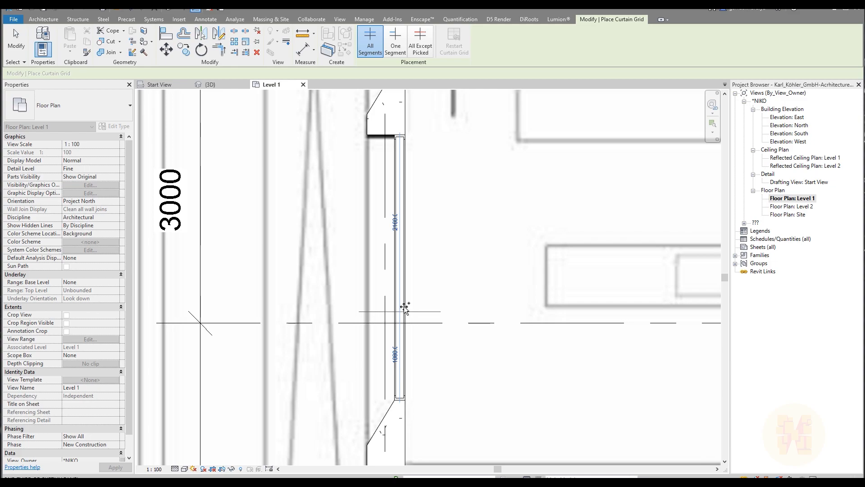
scroll(410, 327, up, 2)
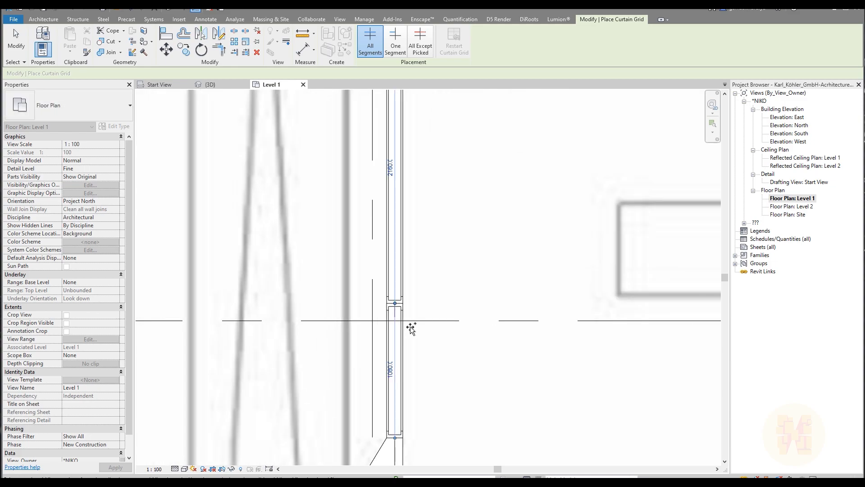
key(Escape)
key(Escape)
- Set the distance from the window's upper end to the new curtain grid line to 2100 mm
click(371, 303)
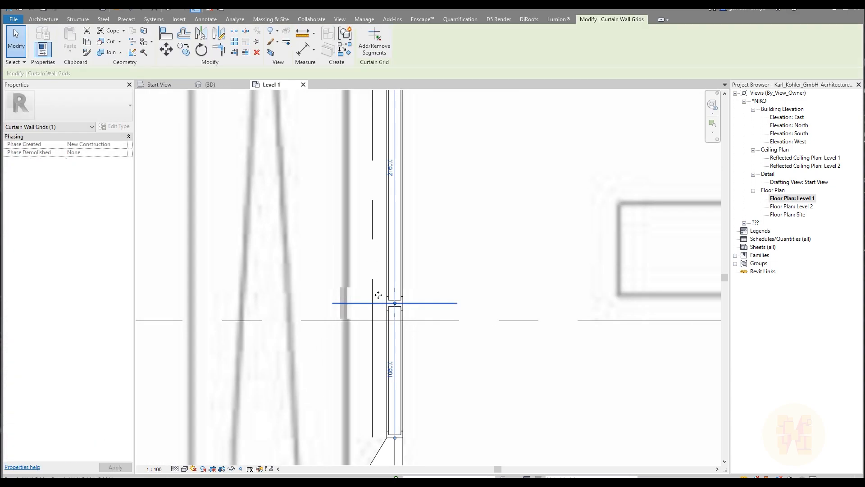
click(390, 169)
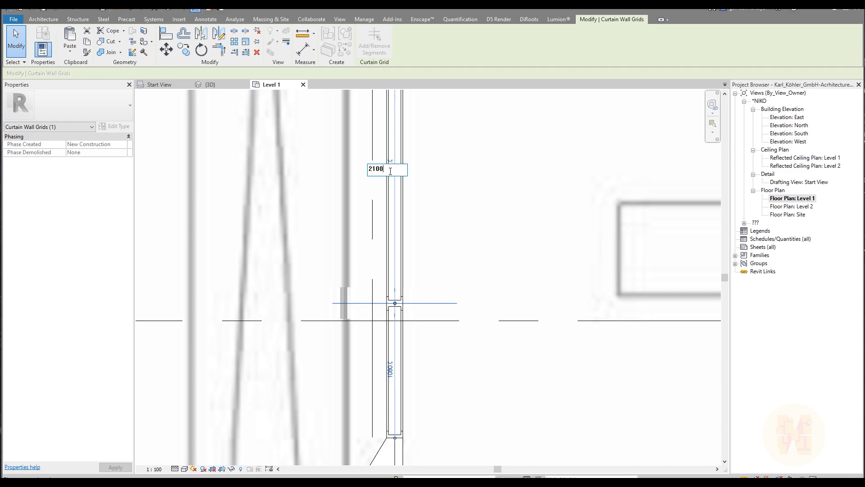
key(Return)
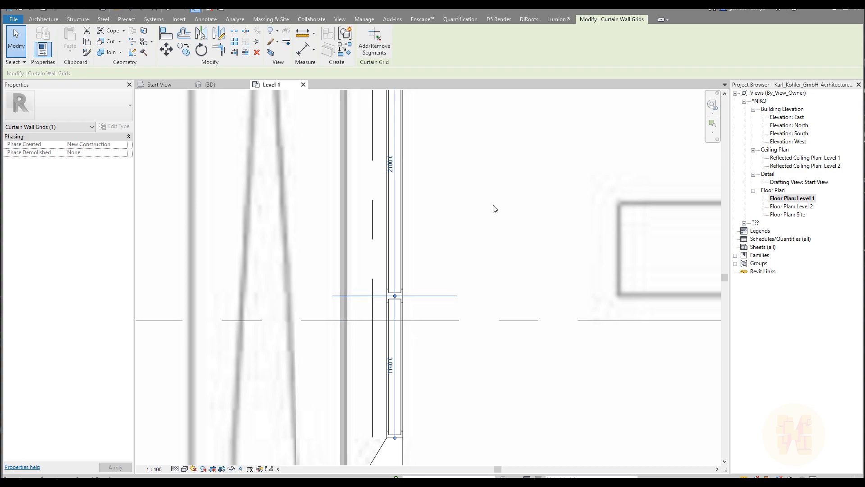
scroll(459, 234, down, 2)
click(453, 297)
middle_drag(423, 282, 360, 284)
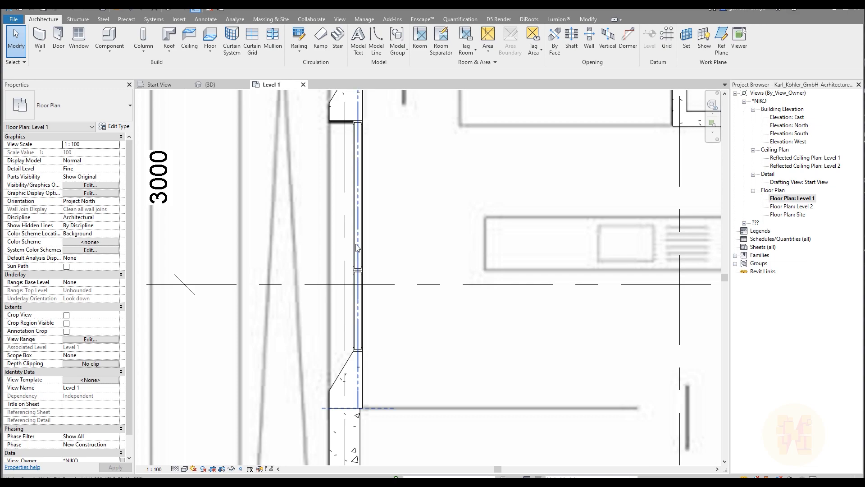
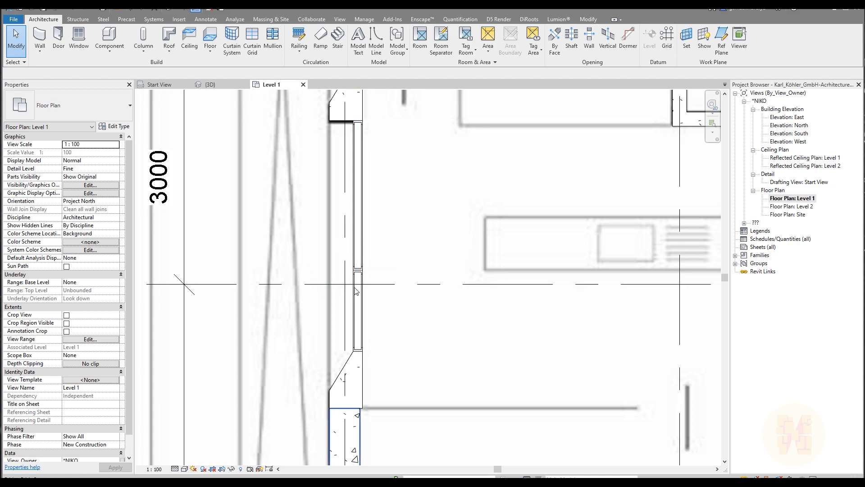
- Examine the spacing of the curtain grid line in the south-facade window below the dining table
scroll(354, 293, down, 2)
middle_drag(484, 380, 416, 207)
scroll(324, 300, up, 2)
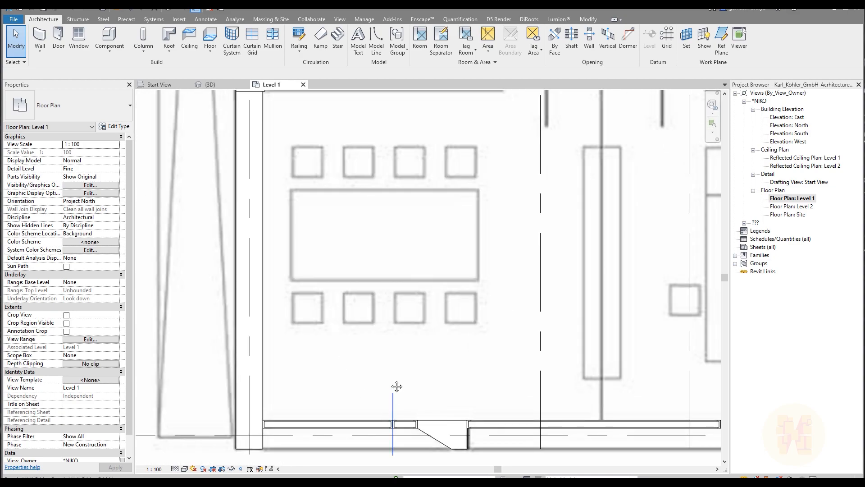
middle_drag(398, 390, 375, 295)
scroll(363, 339, up, 2)
click(373, 337)
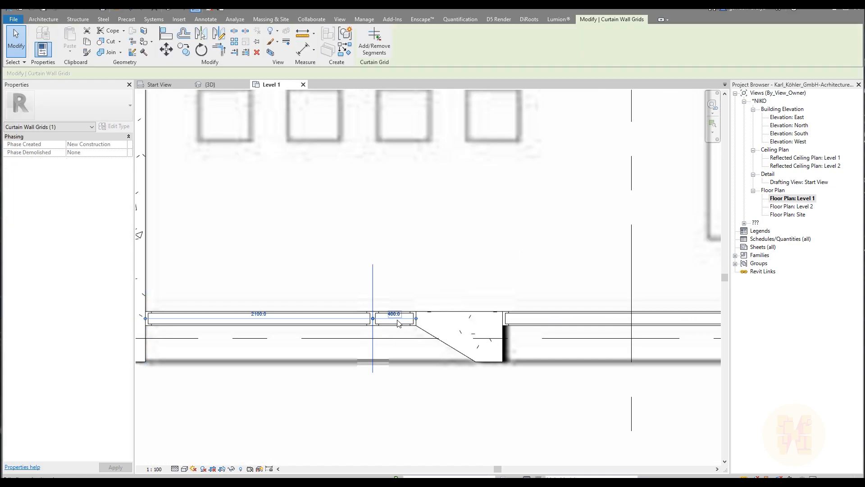
scroll(378, 316, down, 2)
- Set the distance from the curtain grid line to the lower end of the west-facade window beside the 3000 dimension to 400 mm
scroll(388, 282, up, 3)
middle_drag(389, 282, 425, 391)
middle_drag(421, 279, 426, 347)
scroll(414, 277, up, 2)
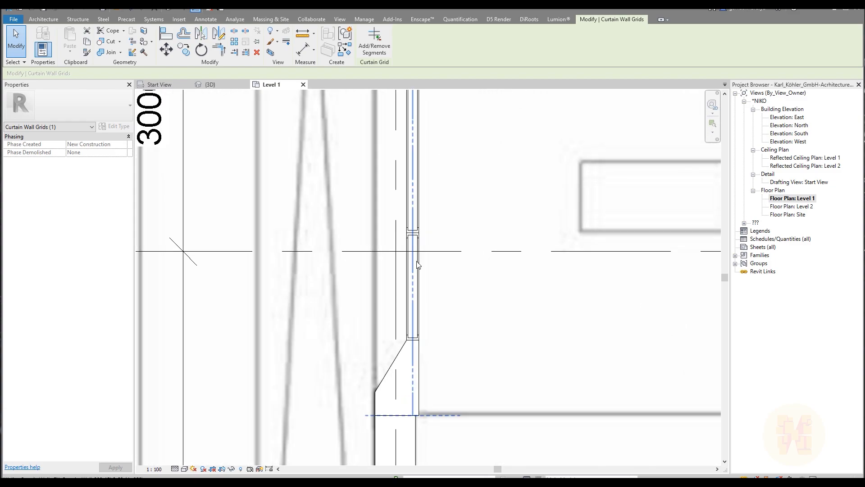
click(396, 233)
click(409, 284)
text(400)
key(Return)
click(504, 277)
scroll(502, 261, down, 2)
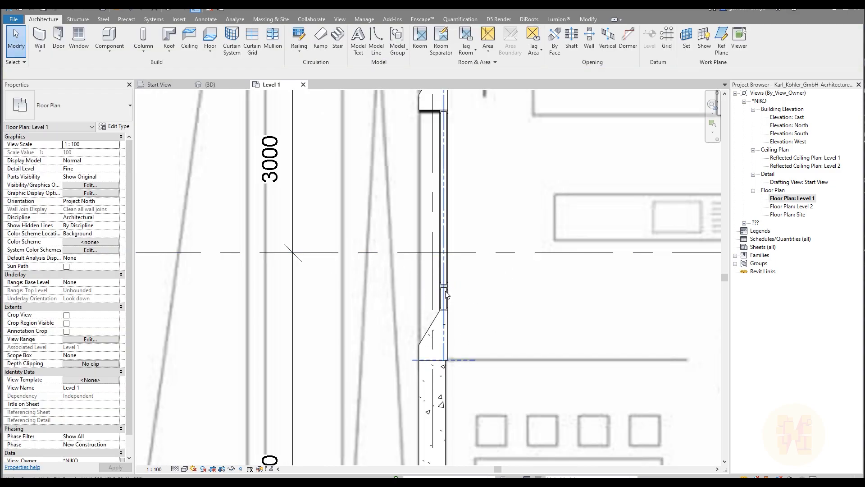
- Add curtain grid lines to the west-facade windows below gridline 12, each 400 mm from the window's lower end
middle_drag(470, 207, 420, 339)
mouse_move(422, 222)
middle_down()
mouse_move(429, 314)
mouse_move(444, 329)
middle_up()
middle_drag(446, 201, 452, 335)
middle_drag(454, 220, 459, 289)
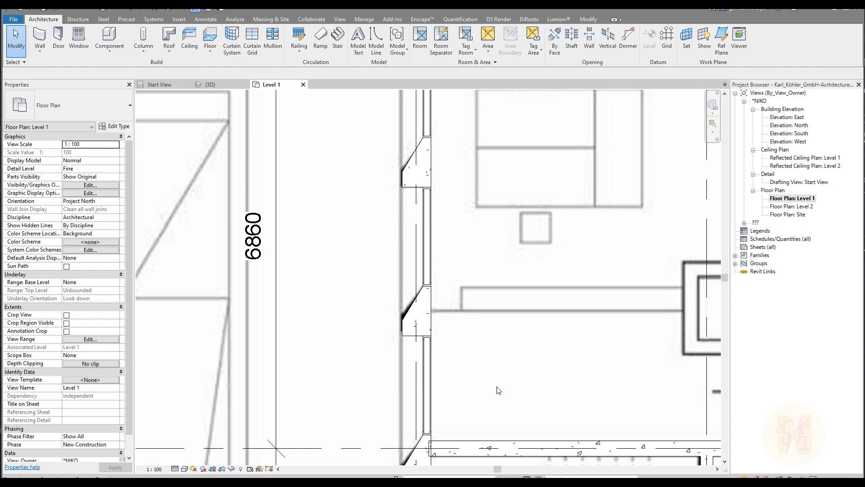
middle_drag(498, 390, 435, 291)
scroll(356, 334, up, 3)
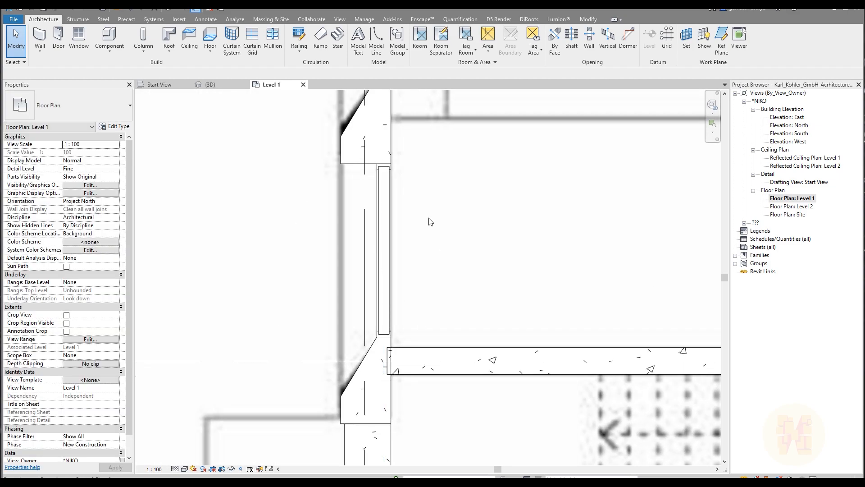
scroll(327, 200, down, 3)
middle_drag(422, 109, 446, 301)
middle_drag(413, 216, 410, 368)
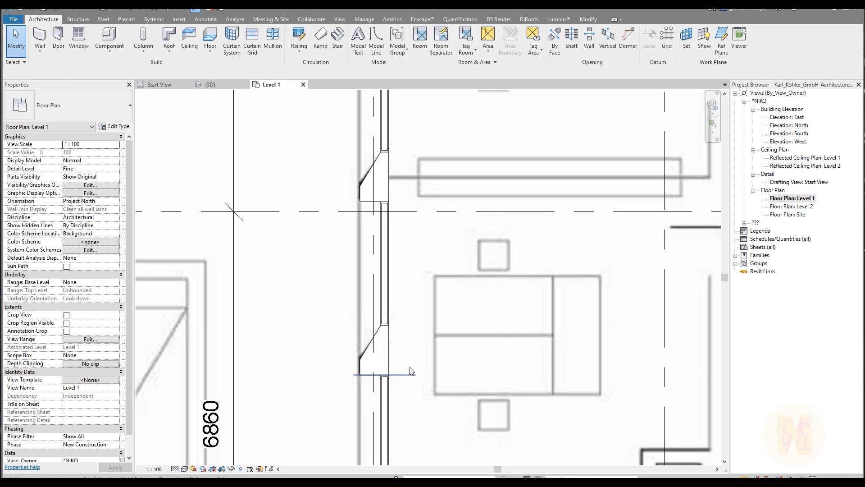
scroll(406, 303, up, 3)
click(251, 41)
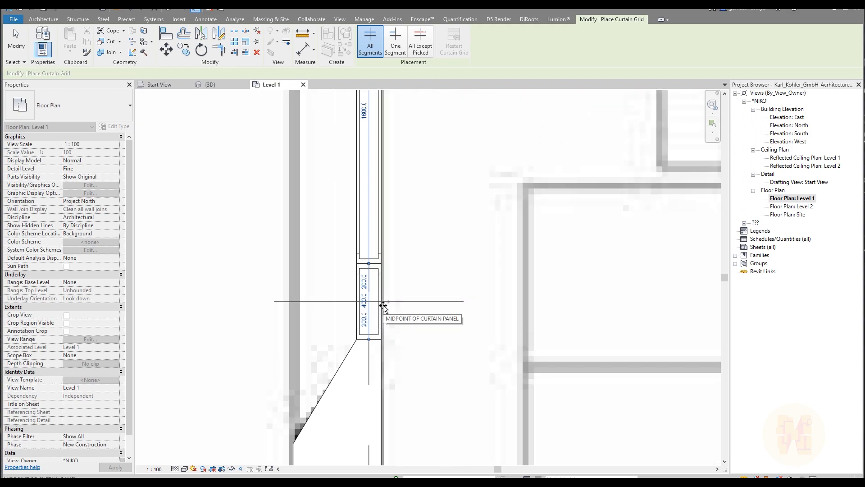
scroll(381, 308, up, 3)
scroll(377, 311, down, 6)
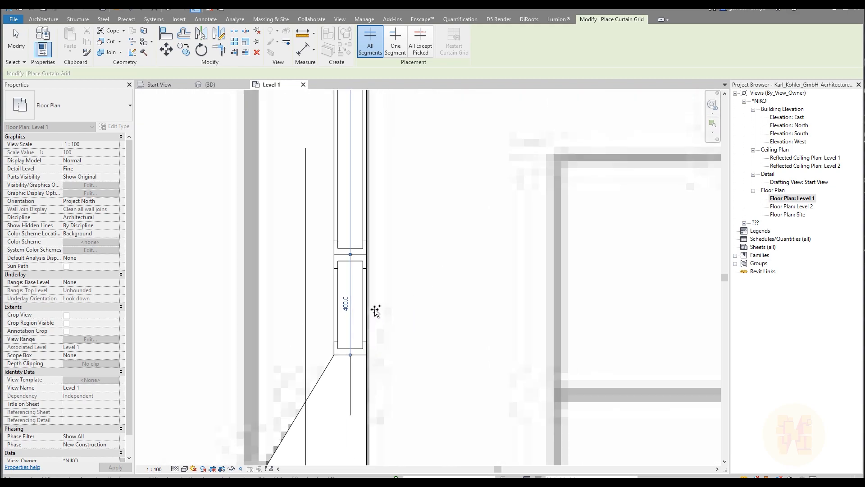
- Place curtain grid lines 400 mm from the lower ends of the two west-facade windows between gridlines 12 and 6
scroll(379, 272, up, 4)
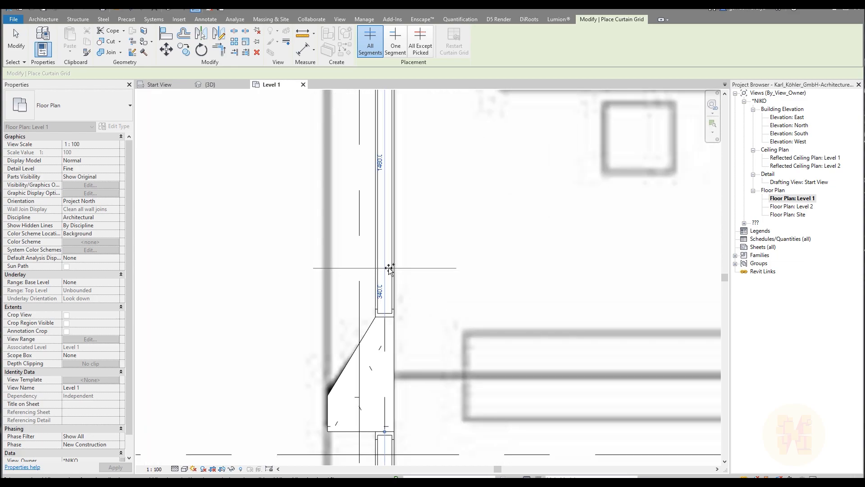
scroll(404, 265, down, 3)
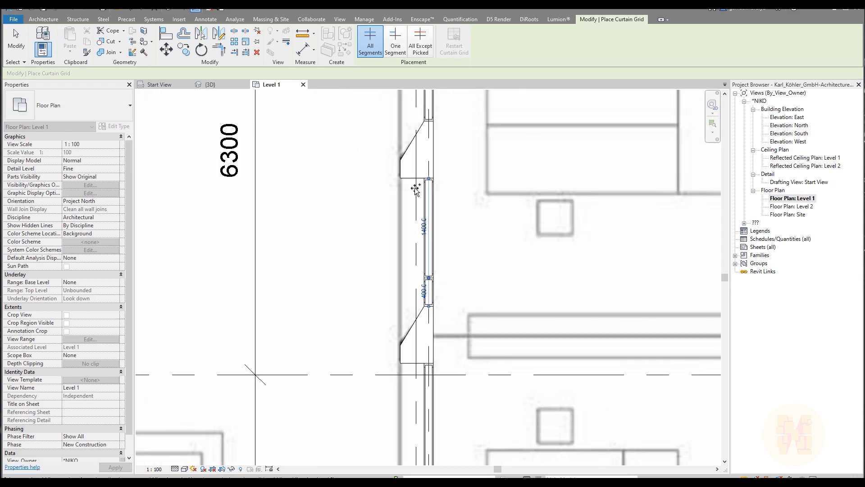
scroll(413, 302, up, 2)
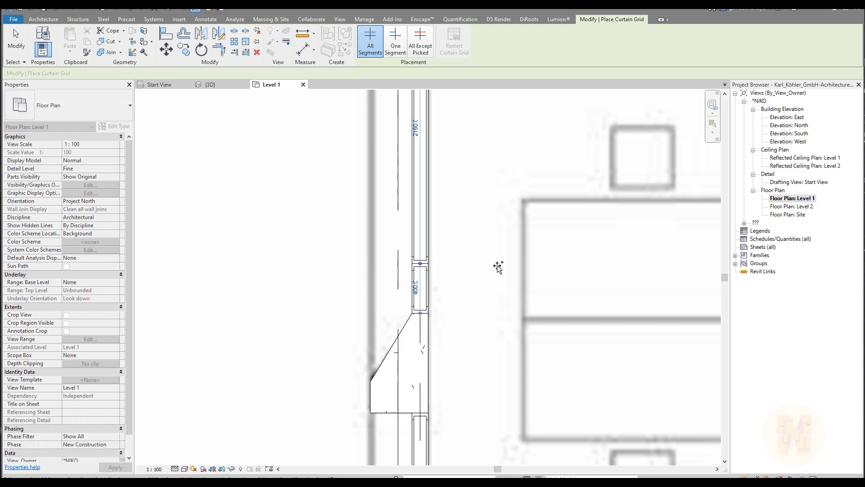
key(Escape)
scroll(473, 225, down, 3)
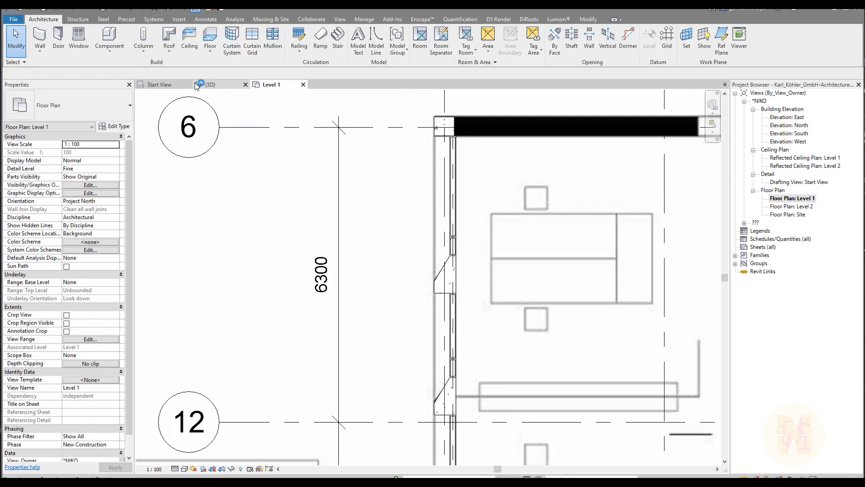
- Examine the divided curtain wall windows and the overall model from several directions in the 3D view
click(210, 84)
shift+middle_drag(320, 232, 559, 361)
scroll(265, 232, up, 4)
shift+middle_drag(559, 362, 395, 392)
scroll(338, 349, down, 4)
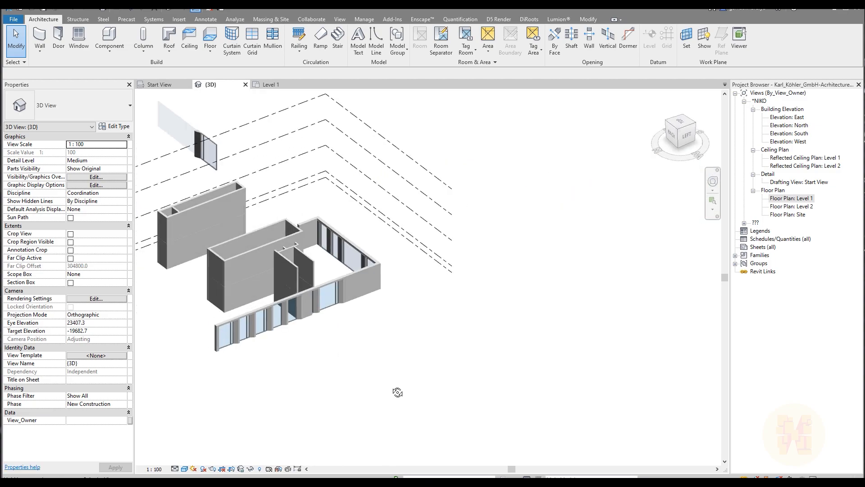
shift+middle_drag(333, 361, 497, 388)
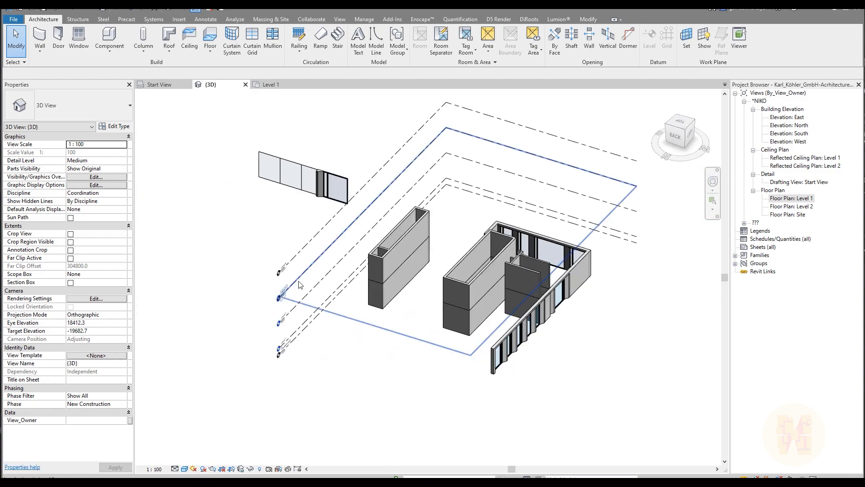
shift+middle_drag(439, 305, 407, 275)
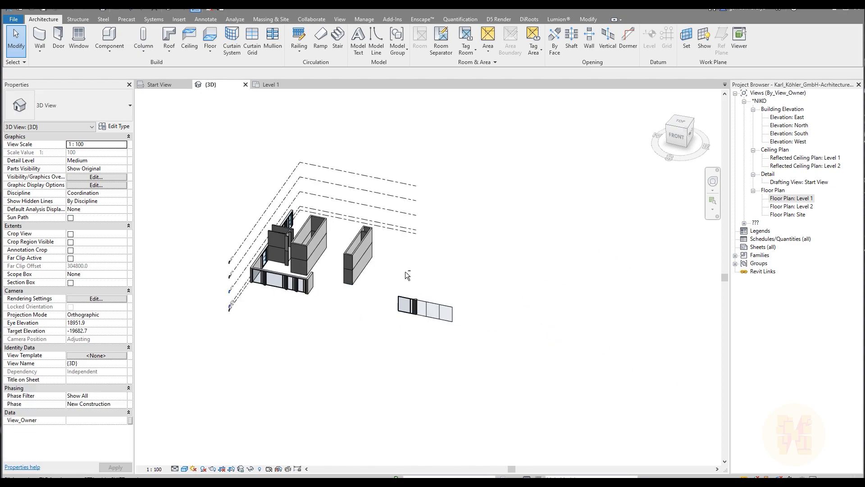
- In the Level 1 plan, draw an EXT-STR-430-(CON-430) wall along the north facade from the northwest corner wall to the easternmost gridline
click(269, 85)
scroll(486, 286, down, 5)
middle_drag(487, 286, 359, 303)
scroll(238, 224, up, 6)
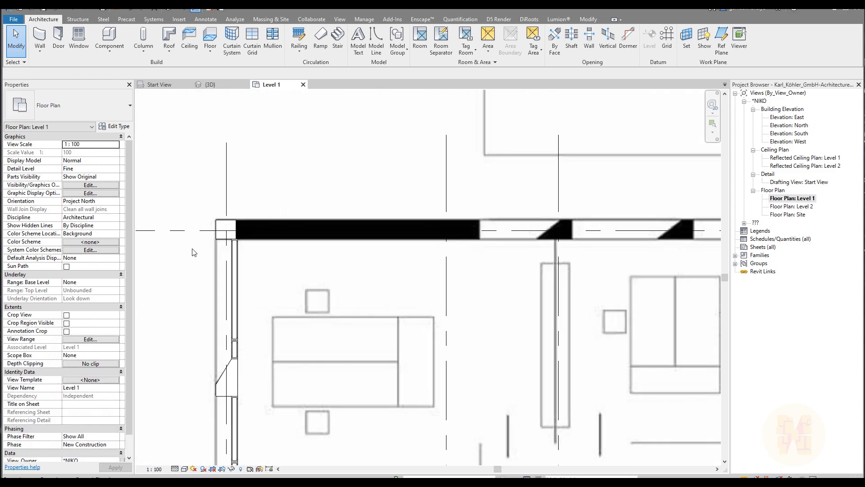
scroll(225, 234, up, 3)
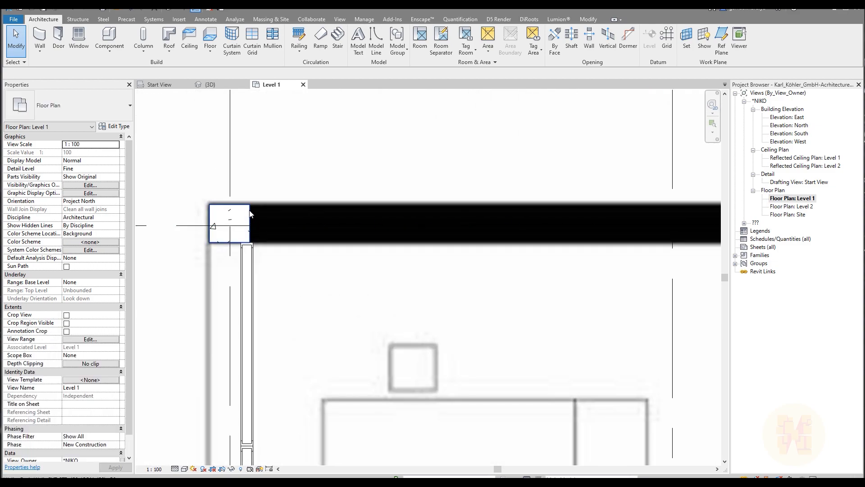
click(251, 213)
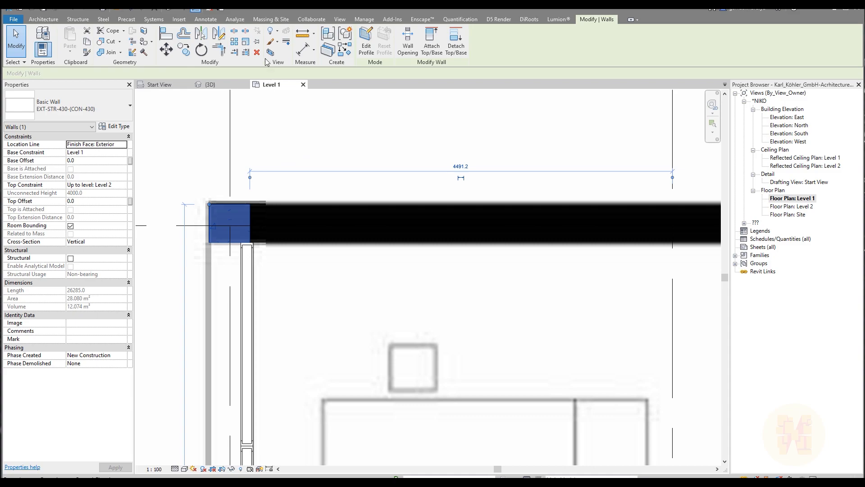
click(345, 49)
click(252, 203)
scroll(455, 201, down, 4)
middle_drag(645, 229, 275, 237)
middle_drag(514, 244, 194, 248)
scroll(467, 216, up, 3)
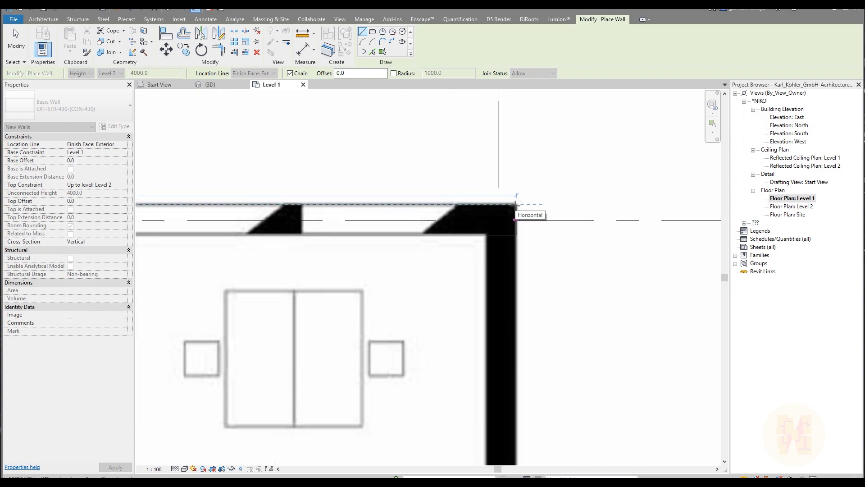
click(499, 204)
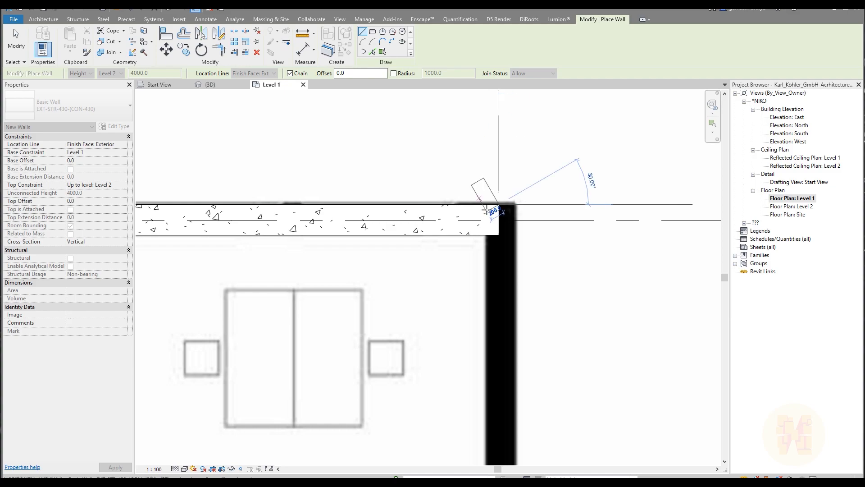
- Draw an EXT-STR-430-(CON-430) wall up part of the east facade from the southeast corner, using Wall Centerline as location line
scroll(498, 161, down, 2)
middle_drag(503, 85, 500, 162)
scroll(502, 217, down, 4)
middle_drag(518, 364, 485, 207)
middle_drag(503, 400, 482, 316)
scroll(463, 327, up, 3)
key(Escape)
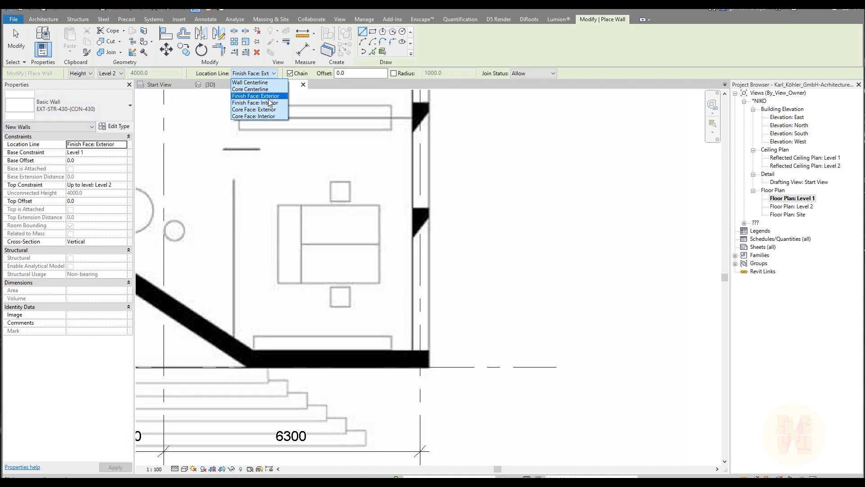
click(275, 86)
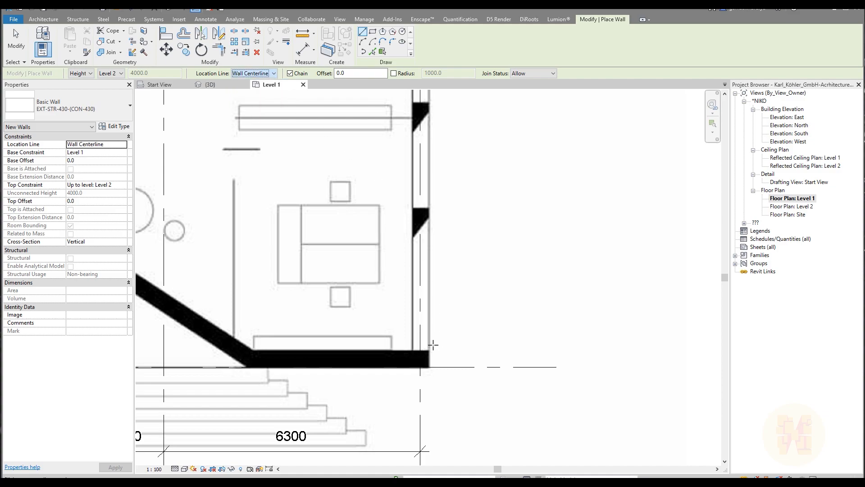
click(421, 354)
middle_drag(471, 154, 394, 403)
middle_drag(395, 159, 410, 345)
click(357, 176)
middle_drag(428, 208, 457, 365)
key(Escape)
key(Escape)
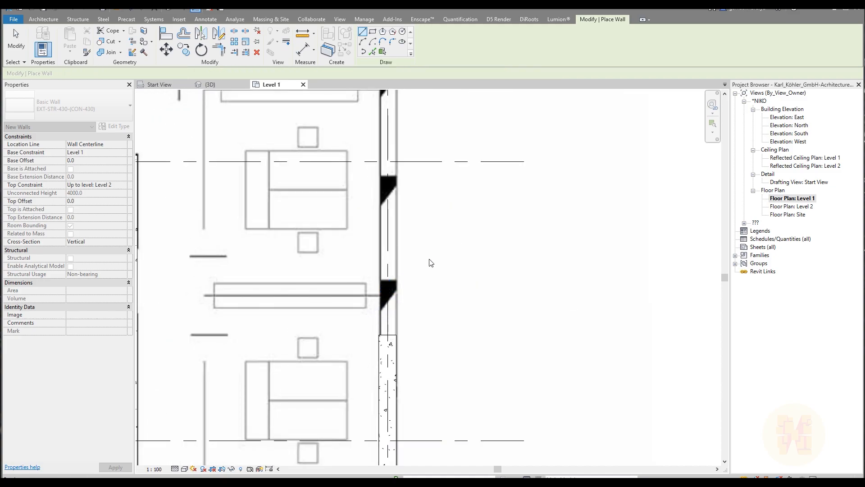
- Trim/extend the north and east exterior walls so they meet in a corner at the building's northeast end
scroll(431, 260, down, 5)
middle_drag(412, 169, 421, 222)
scroll(419, 221, up, 2)
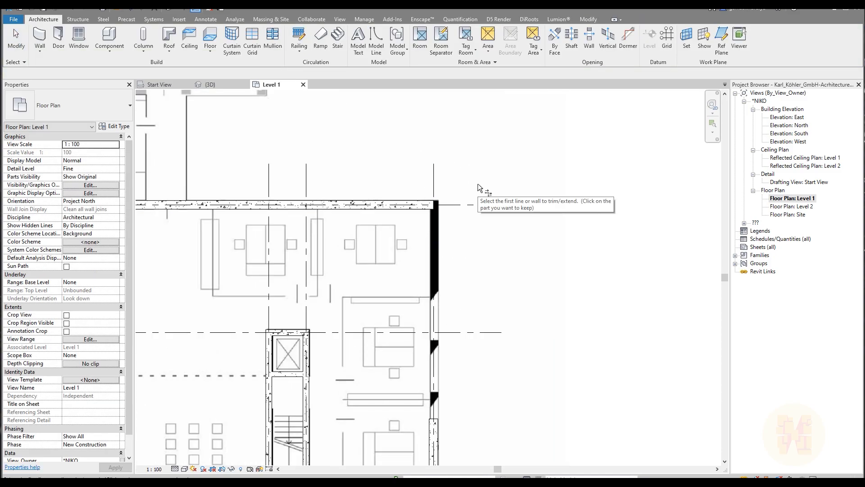
click(589, 20)
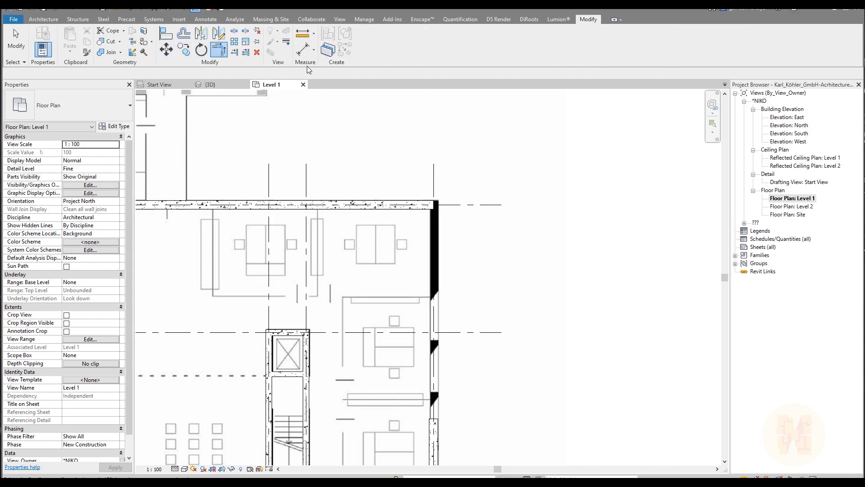
click(220, 56)
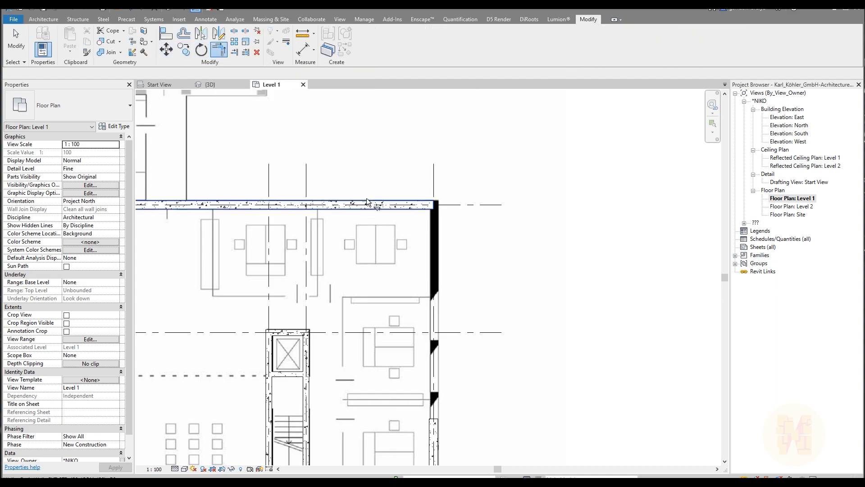
click(367, 202)
click(442, 430)
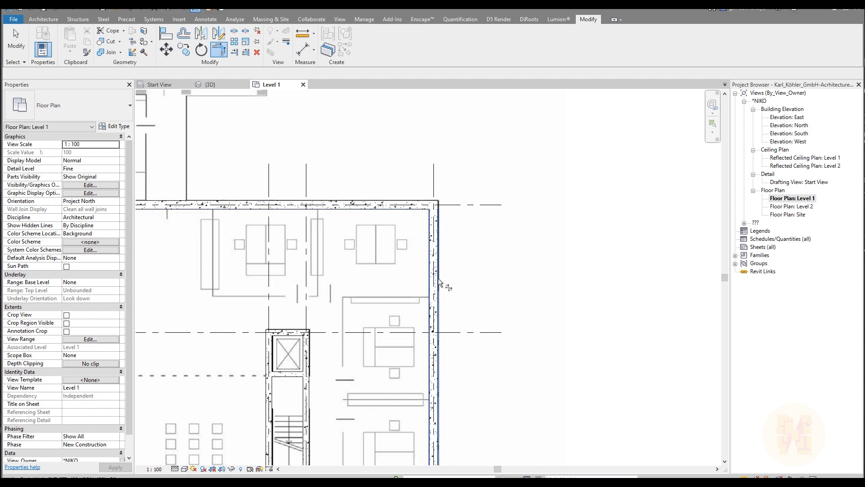
- Draw a short EXT-STR-430-(CON-430) wall along the south gridline between gridlines F and G, using Wall Centerline as location line
scroll(453, 299, down, 4)
scroll(410, 307, up, 5)
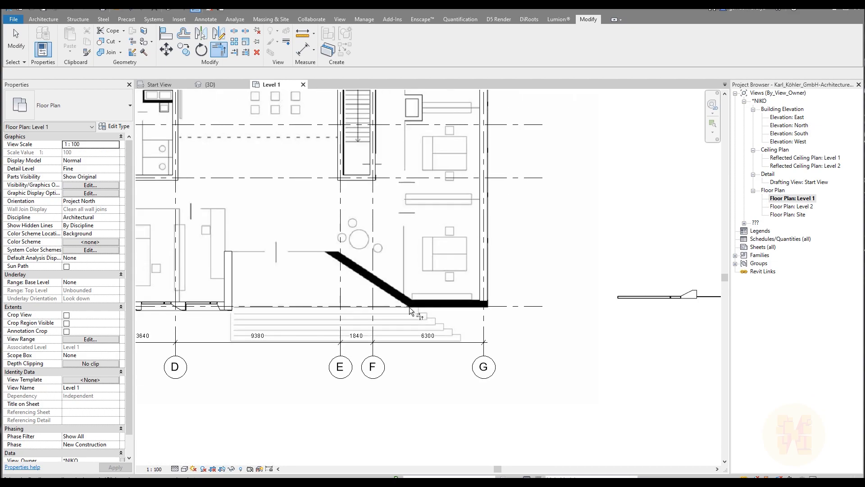
middle_drag(518, 318, 222, 318)
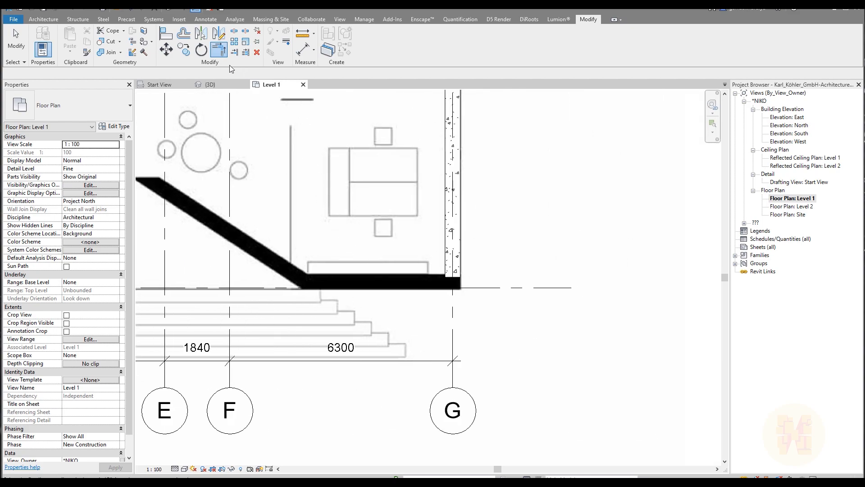
click(43, 19)
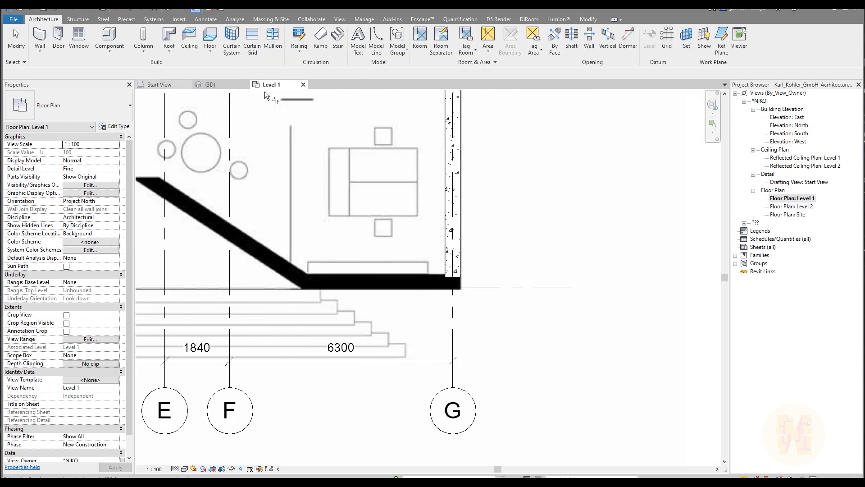
click(456, 221)
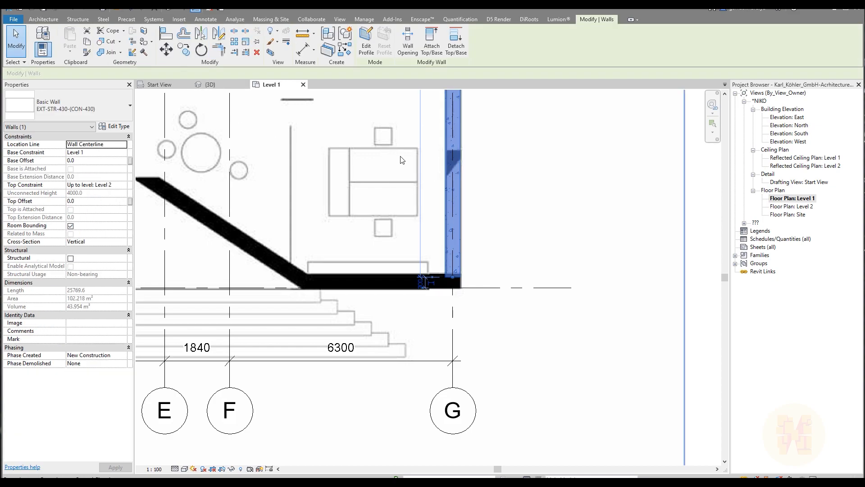
click(342, 53)
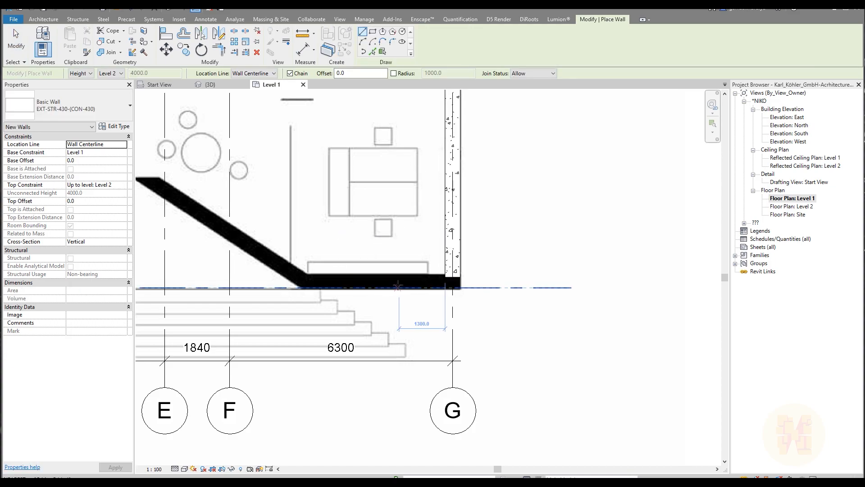
click(262, 288)
key(Escape)
key(Escape)
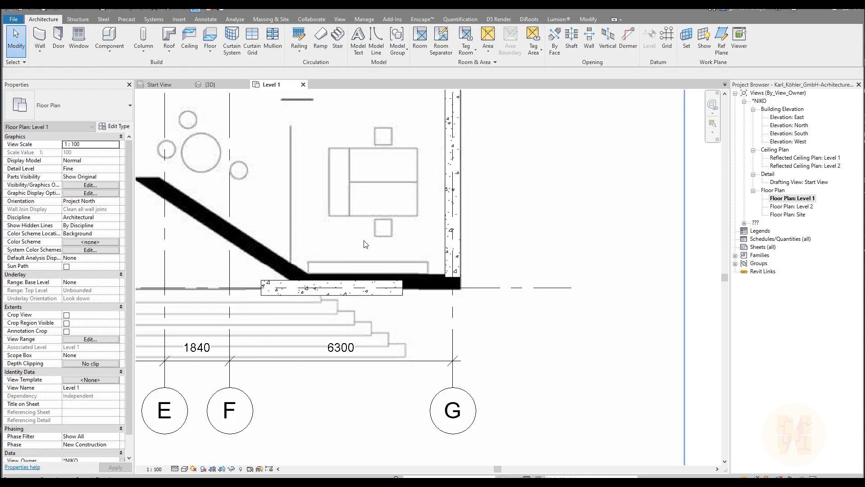
- Try to align the short south wall's exterior face with the exterior face of the south facade wall west of the entrance
key(a)
key(l)
middle_drag(393, 245, 706, 248)
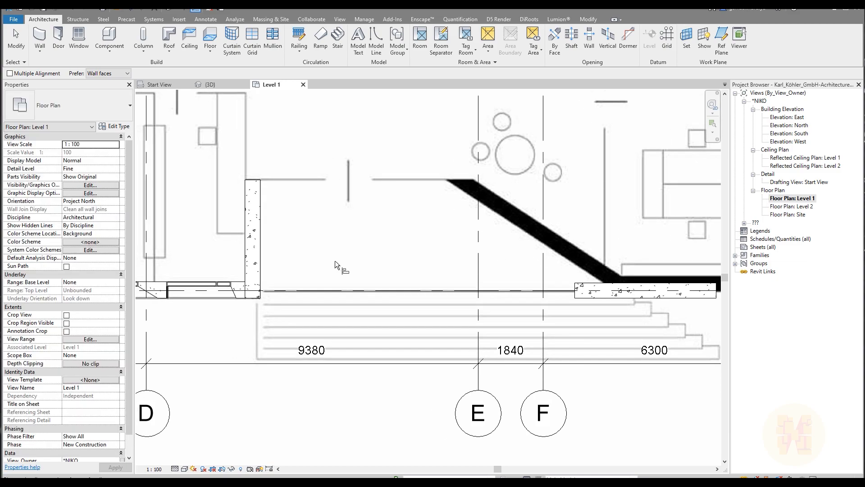
click(606, 299)
middle_drag(657, 328, 474, 322)
middle_drag(213, 322, 456, 319)
scroll(331, 280, up, 2)
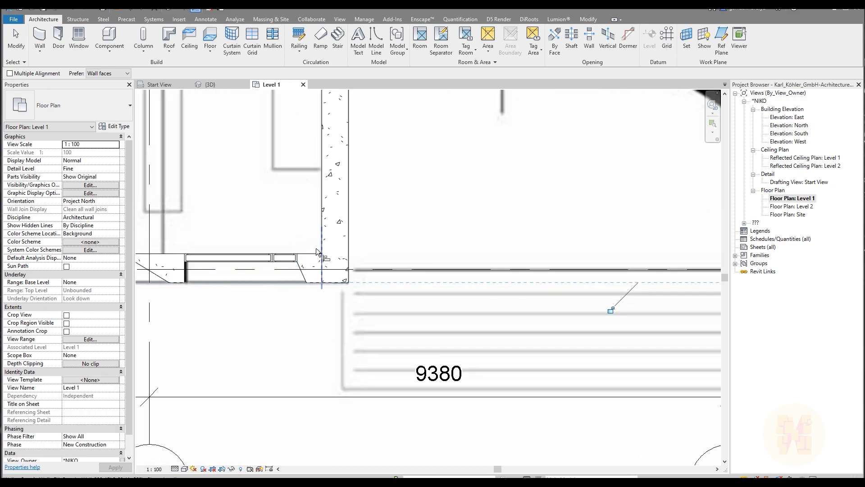
scroll(320, 284, down, 2)
scroll(485, 261, up, 2)
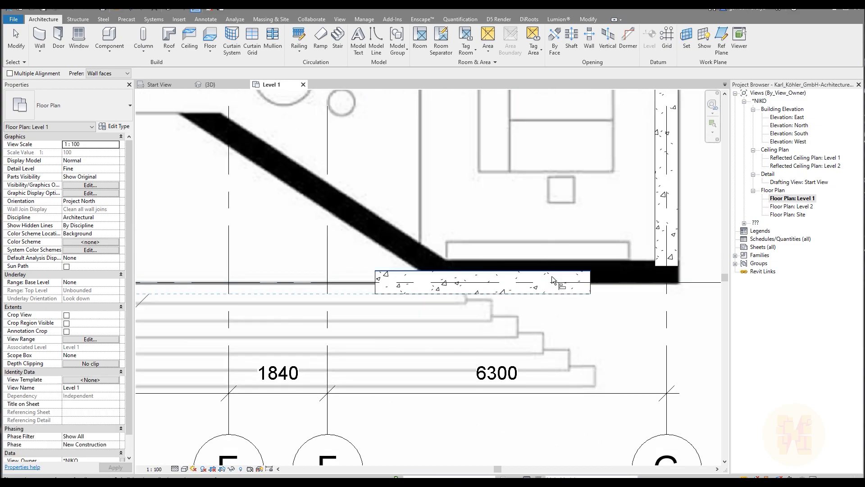
scroll(433, 292, down, 3)
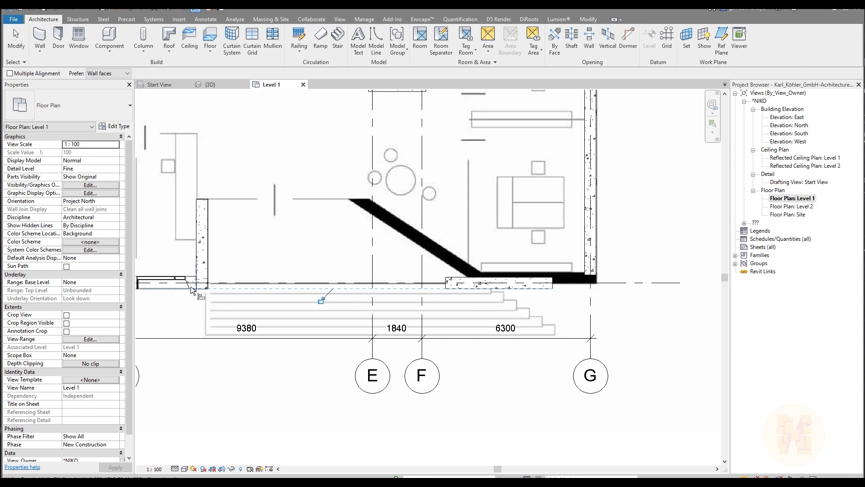
- Align the short south wall's exterior face to the south gridline and trim/extend it with the east wall into a corner
middle_drag(393, 295, 380, 294)
scroll(418, 290, up, 3)
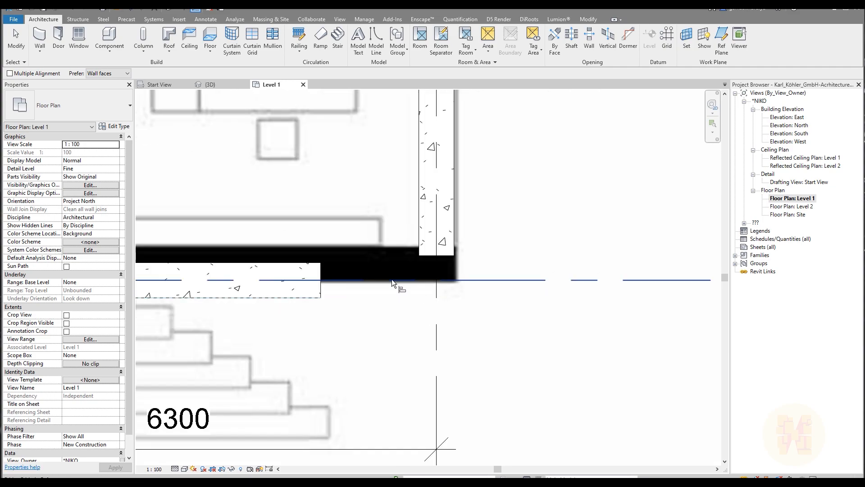
click(393, 277)
click(282, 301)
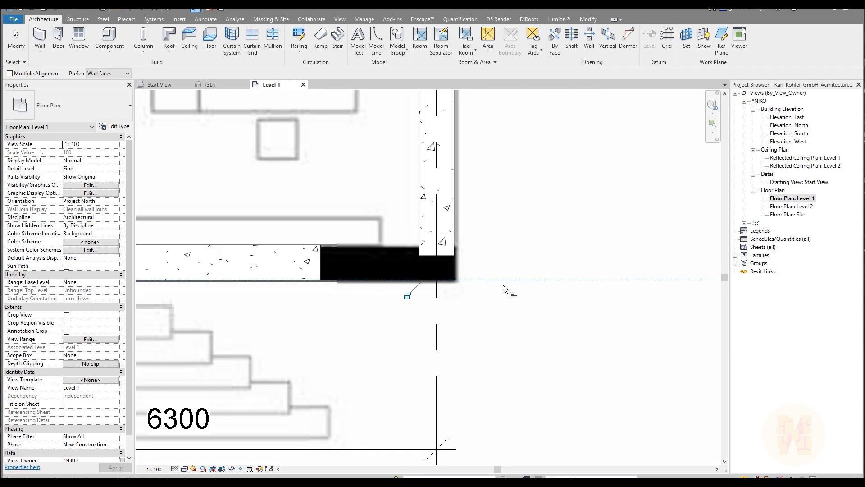
scroll(411, 294, down, 2)
middle_drag(263, 323, 367, 320)
key(Escape)
key(Escape)
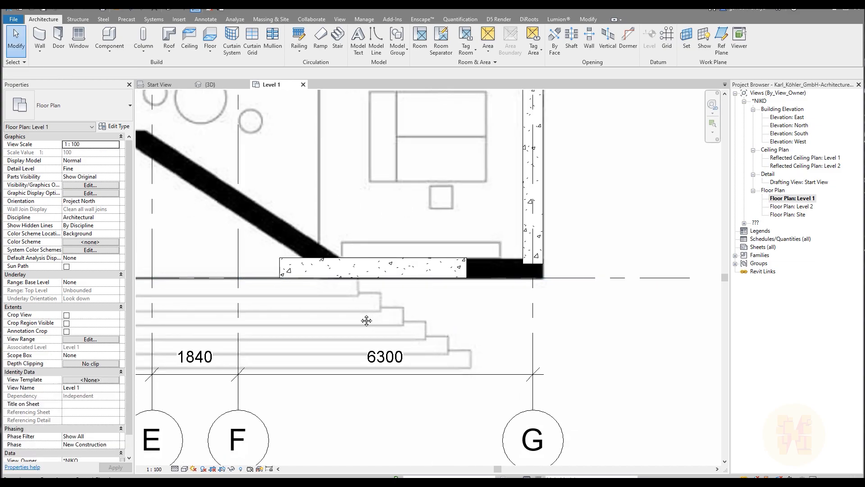
click(526, 247)
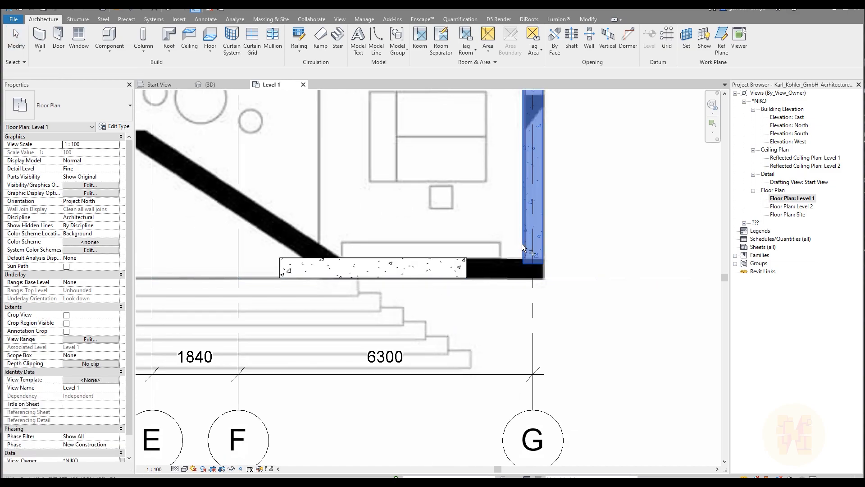
click(444, 273)
- Draw a 1500 mm EXT-STR-430-(CON-430) wall at 34° along the underlay's diagonal entrance wall, using Finish Face: Interior as location line
scroll(359, 279, down, 2)
middle_drag(359, 279, 448, 296)
scroll(333, 213, up, 2)
click(468, 322)
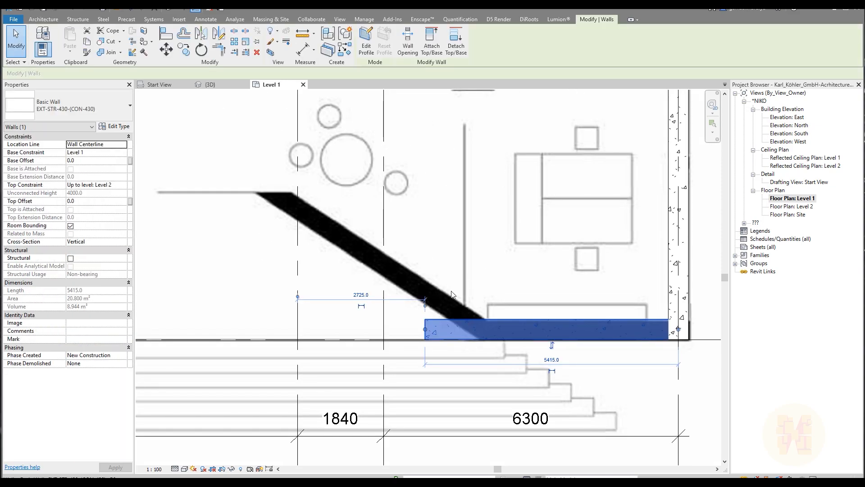
click(345, 48)
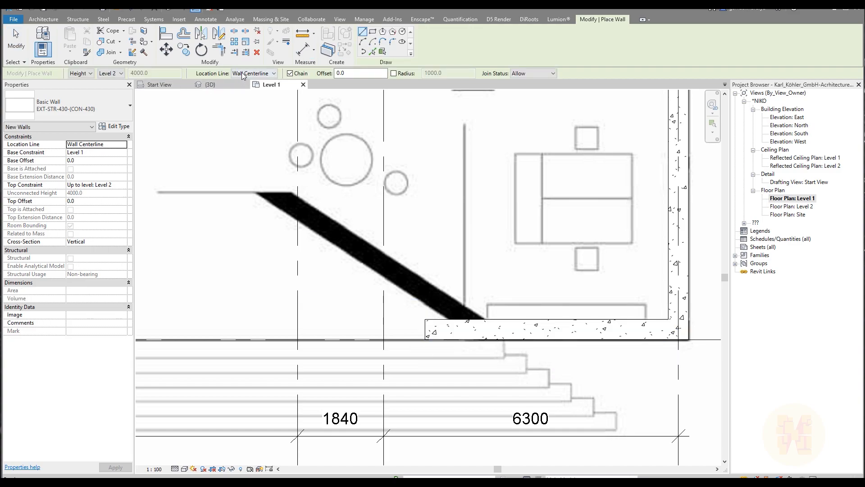
click(273, 73)
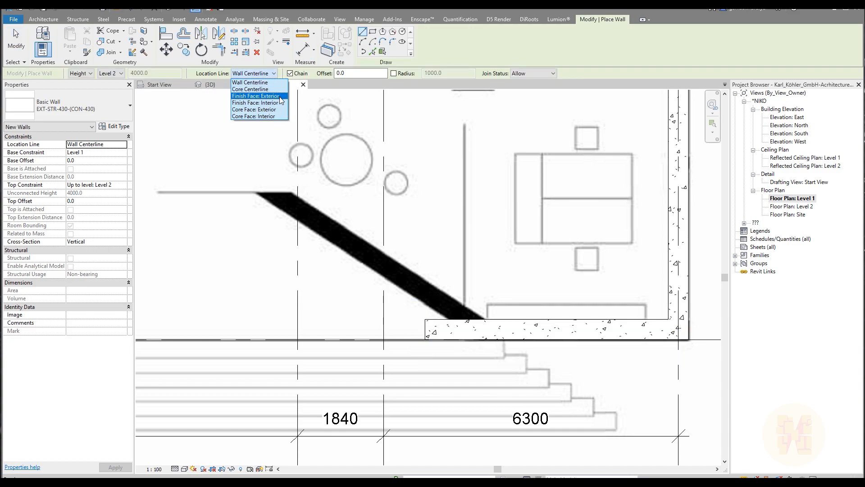
click(278, 102)
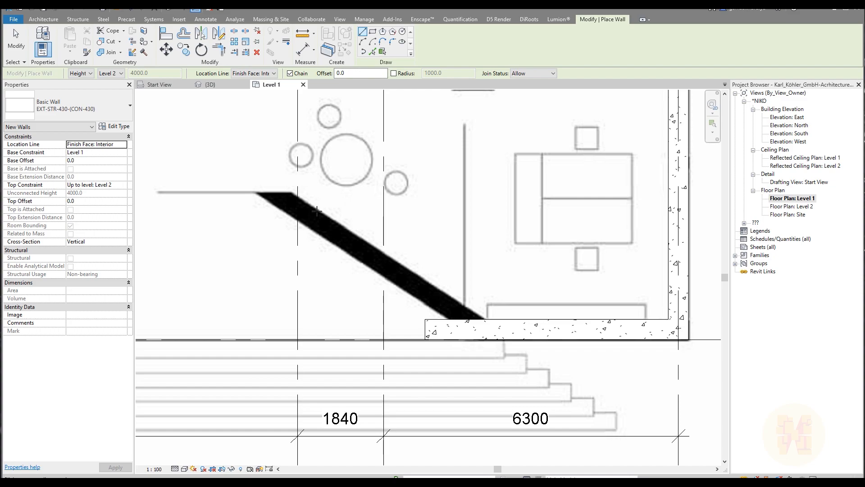
click(318, 209)
scroll(371, 249, up, 2)
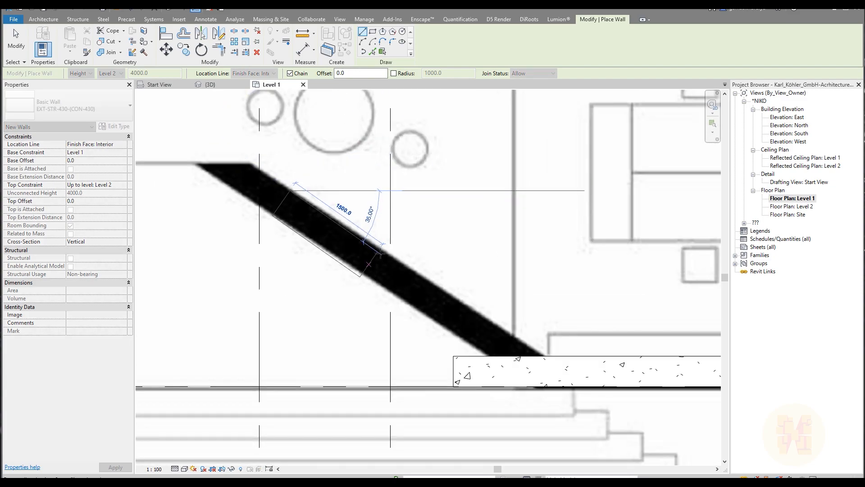
scroll(382, 248, up, 2)
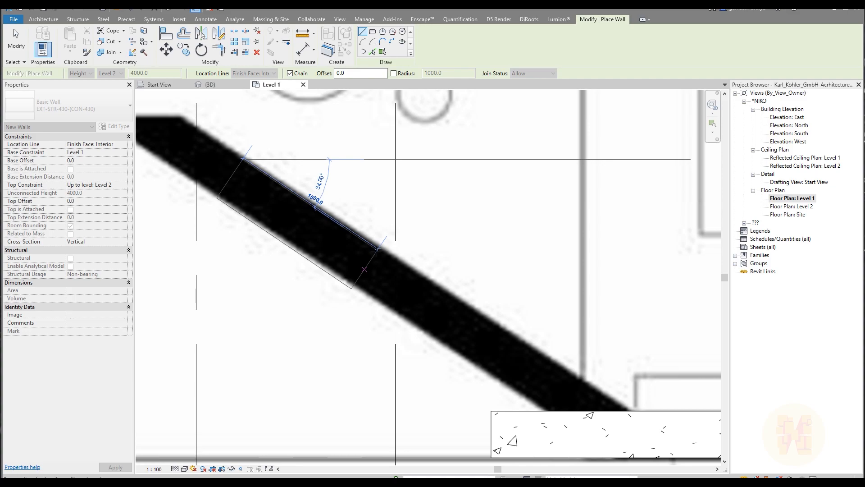
key(Escape)
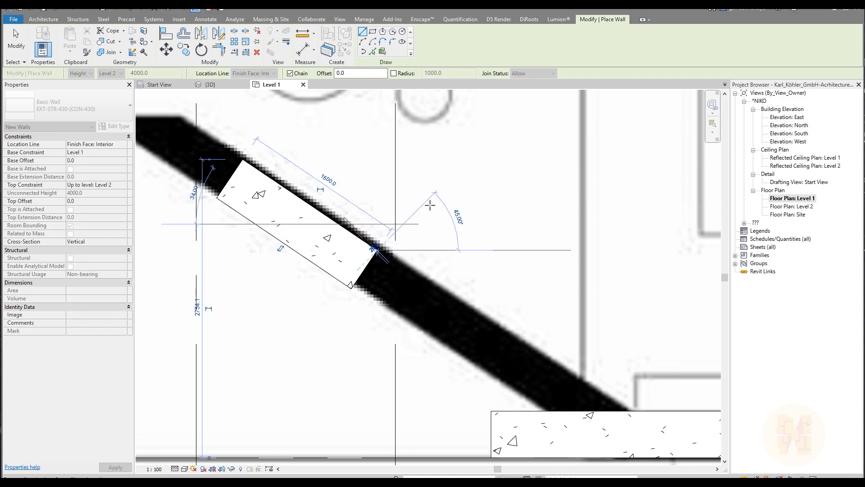
key(Escape)
- Nudge the diagonal wall segment slightly up and to the left until it covers the black wall of the underlay
click(314, 252)
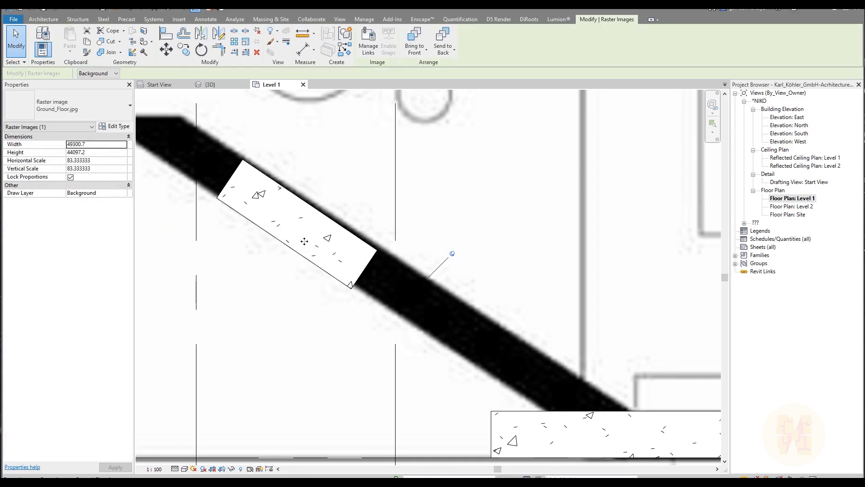
key(Escape)
click(321, 216)
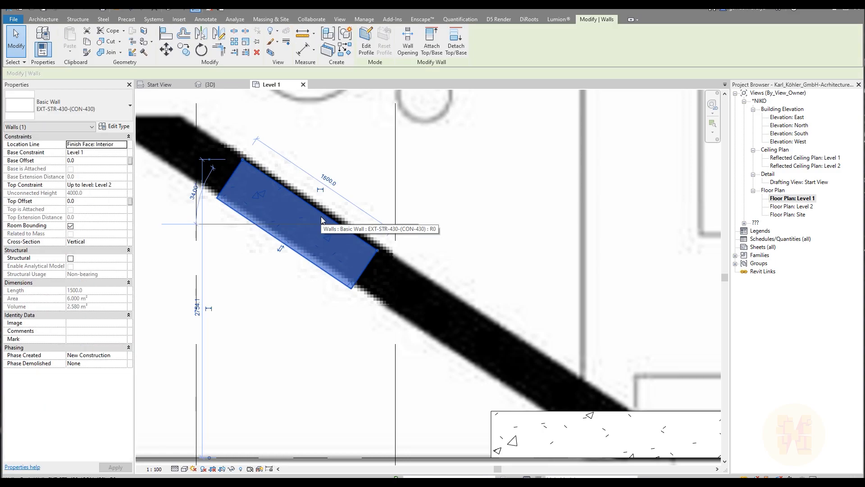
key(Up)
key(Up)
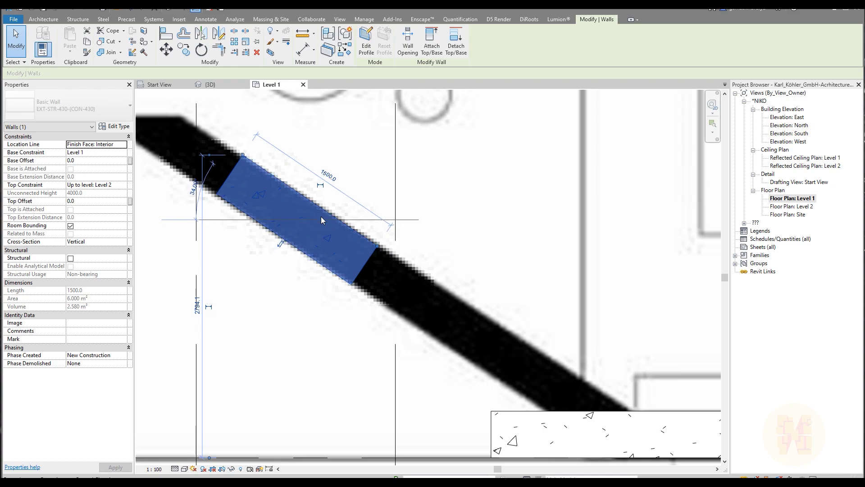
key(Up)
key(Down)
key(Left)
key(Right)
key(Left)
key(Down)
key(Up)
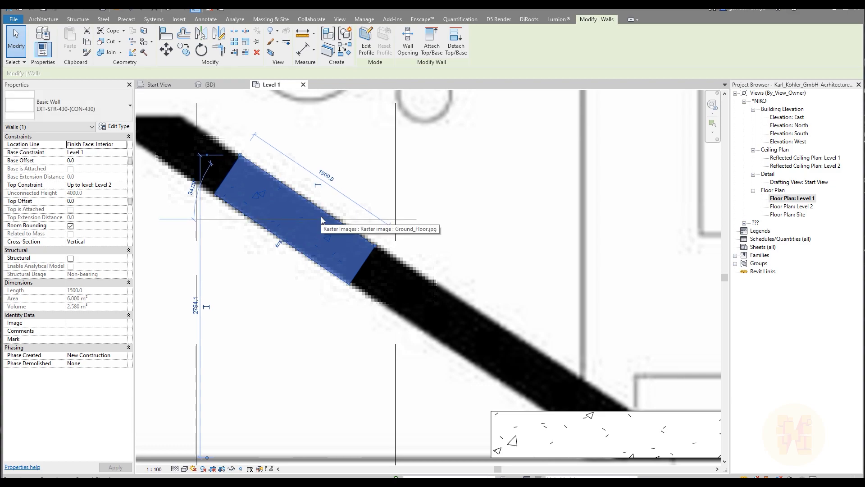
key(Escape)
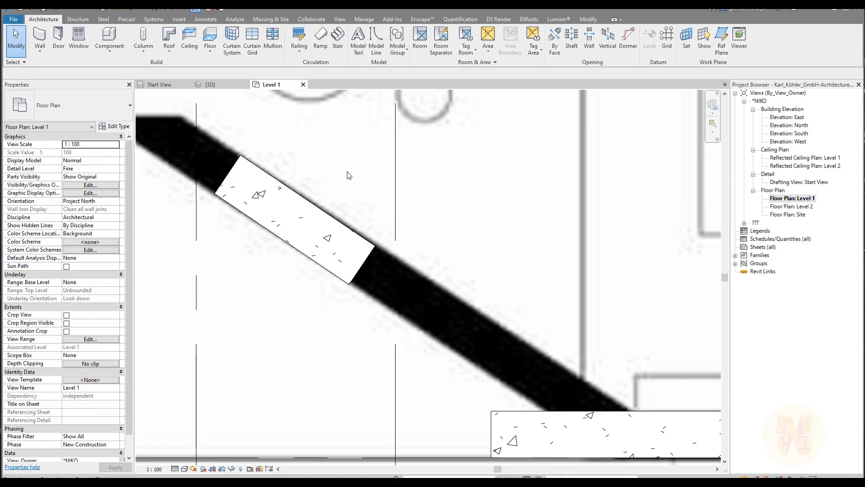
- Trim/extend the diagonal wall and the short south wall so they meet in a corner
key(t)
key(r)
click(333, 223)
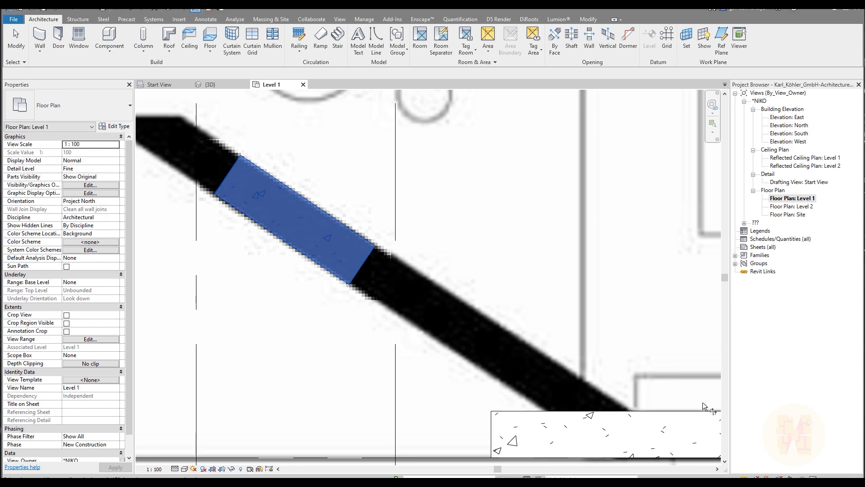
click(700, 418)
- Draw a 4400 mm EXT-STR-430-(CON-430) wall eastward from the entrance side wall's north end, with Finish Face: Interior on the underlay line
scroll(431, 236, down, 4)
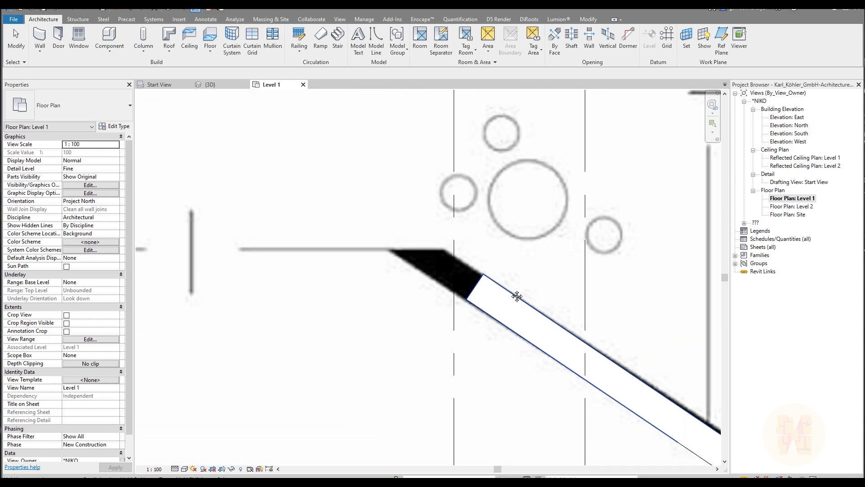
middle_drag(317, 262, 420, 271)
scroll(421, 259, up, 3)
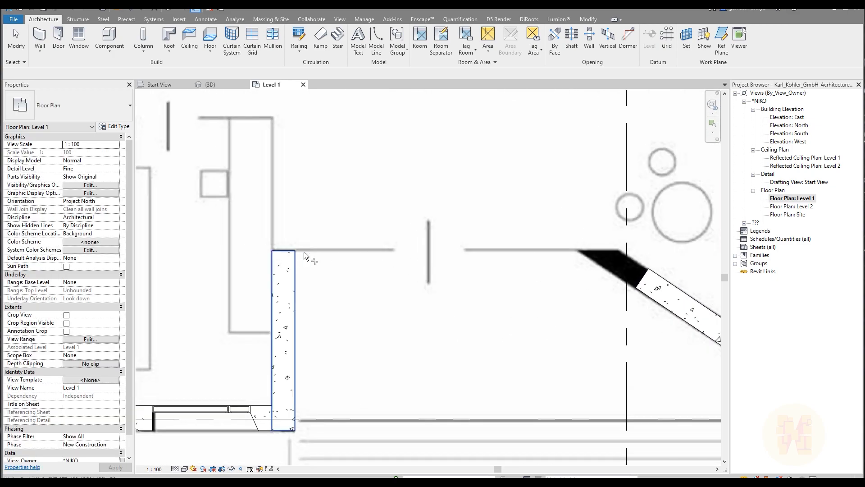
scroll(594, 248, up, 1)
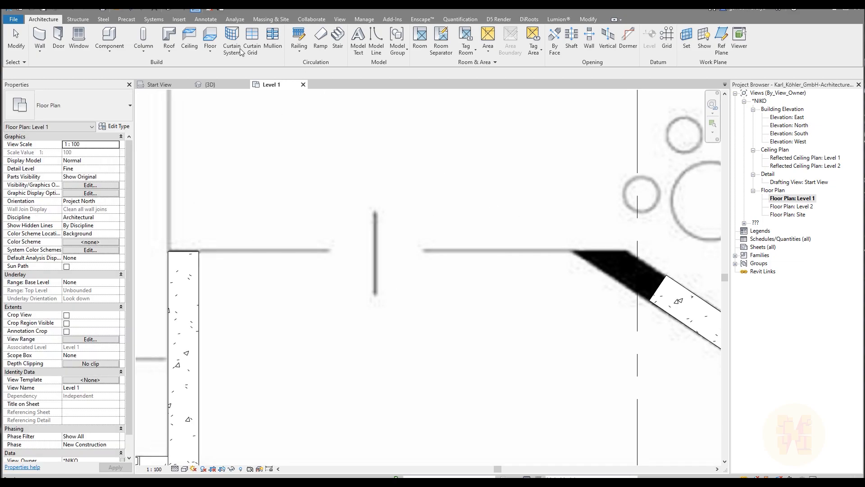
click(40, 37)
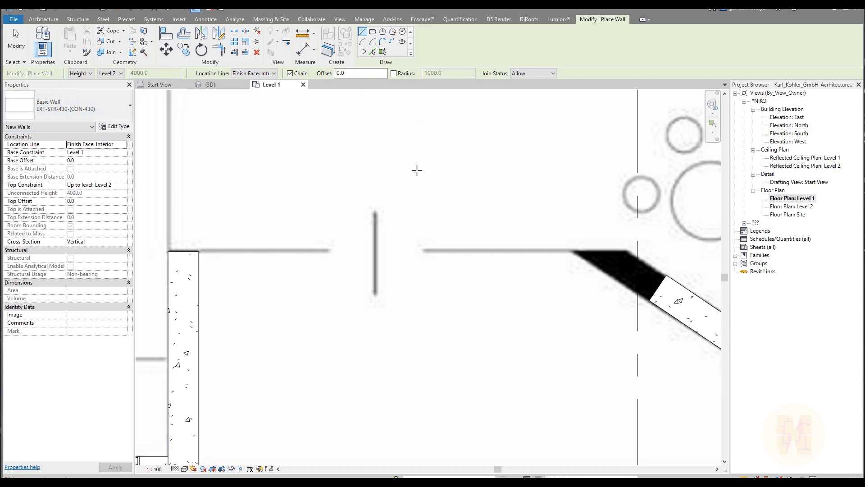
click(202, 251)
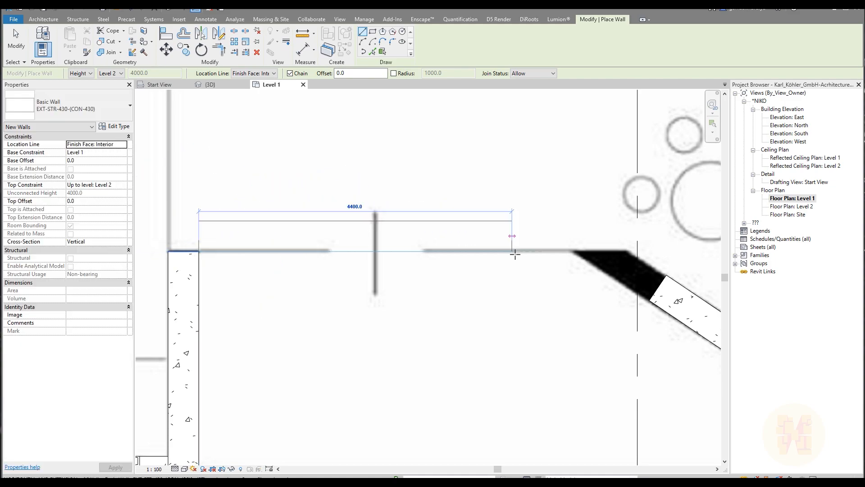
click(516, 253)
key(Escape)
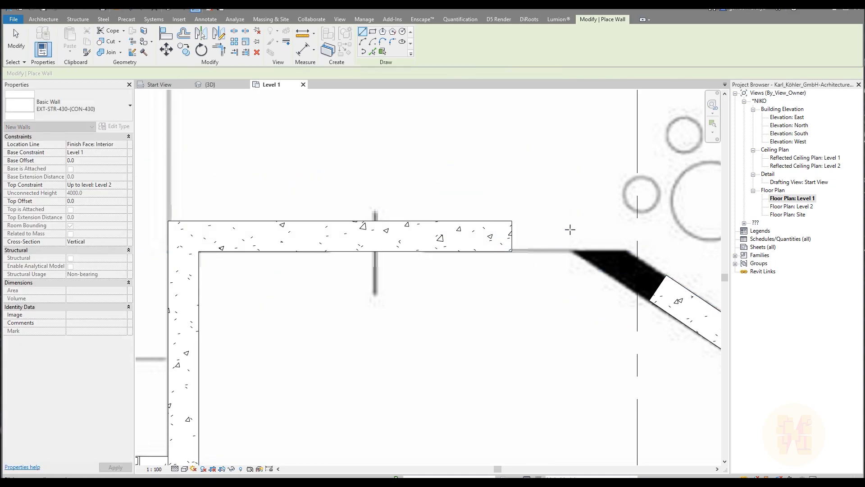
key(Escape)
- Trim/extend the recessed entrance's north wall and the diagonal wall so they meet in a corner
scroll(567, 221, up, 2)
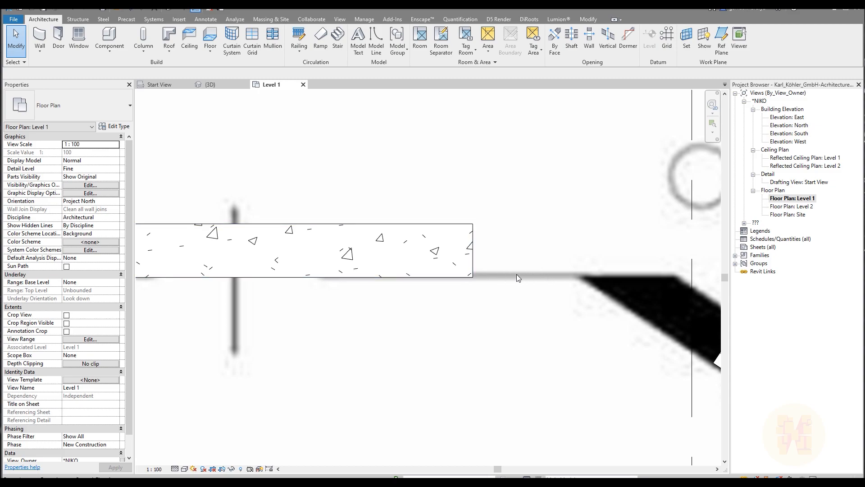
scroll(517, 274, down, 3)
scroll(332, 226, up, 2)
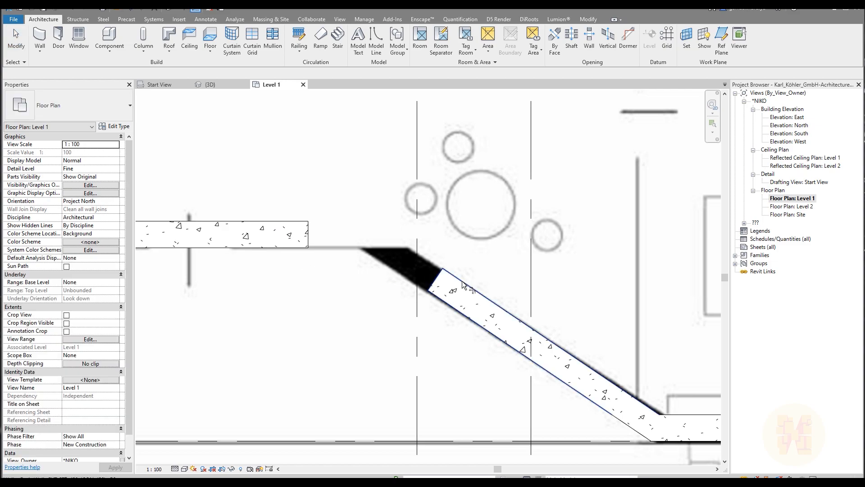
click(432, 280)
scroll(474, 229, down, 5)
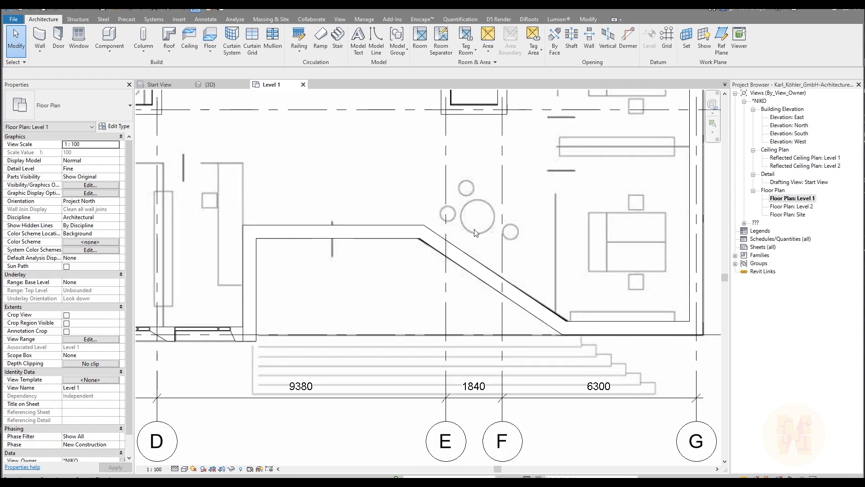
- Inspect the exterior walls and the recessed entrance in the 3D view and return to the Level 1 floor plan
middle_drag(511, 294, 473, 414)
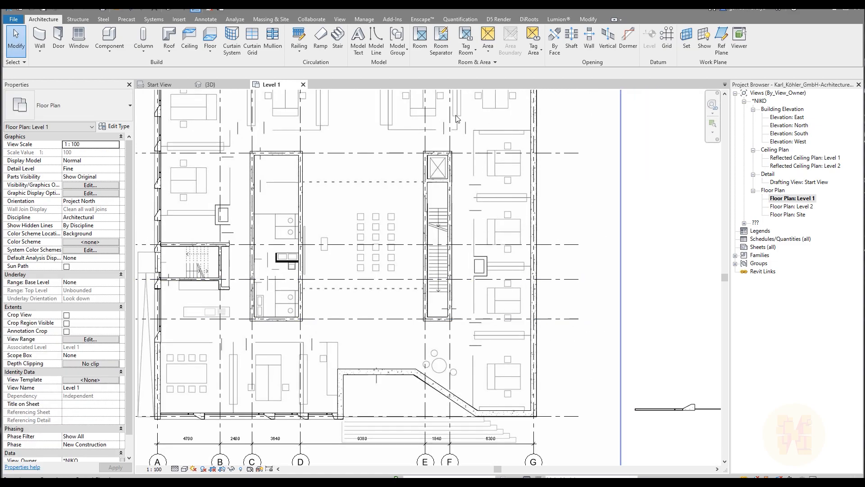
click(212, 85)
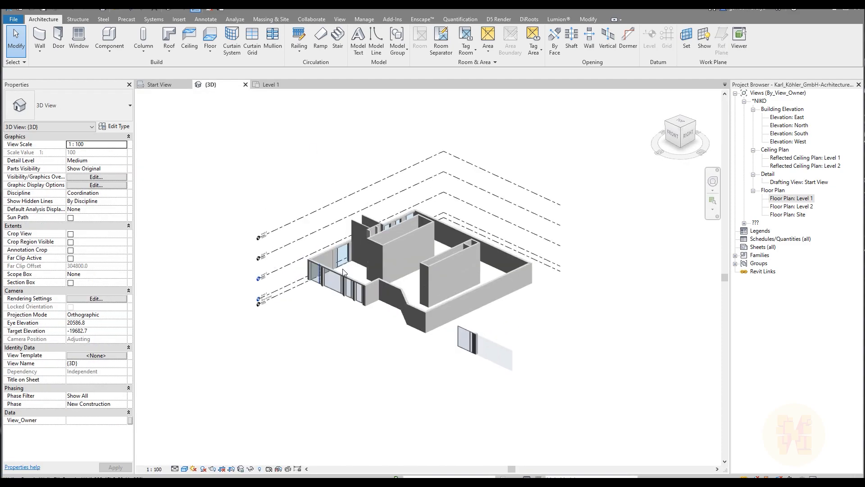
scroll(333, 267, up, 3)
middle_drag(513, 273, 381, 261)
mouse_move(382, 260)
shift+middle_down()
mouse_move(328, 259)
mouse_move(496, 266)
mouse_move(604, 248)
mouse_move(451, 271)
mouse_move(371, 252)
shift+middle_up()
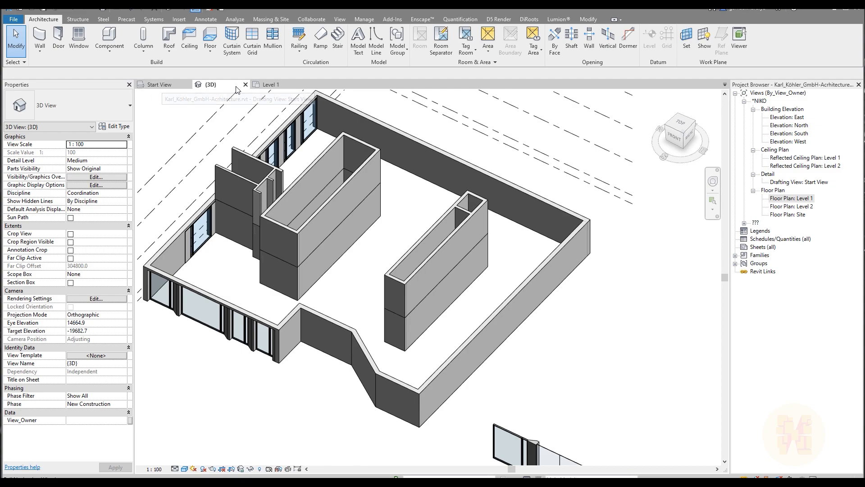
click(271, 84)
middle_drag(311, 225, 308, 300)
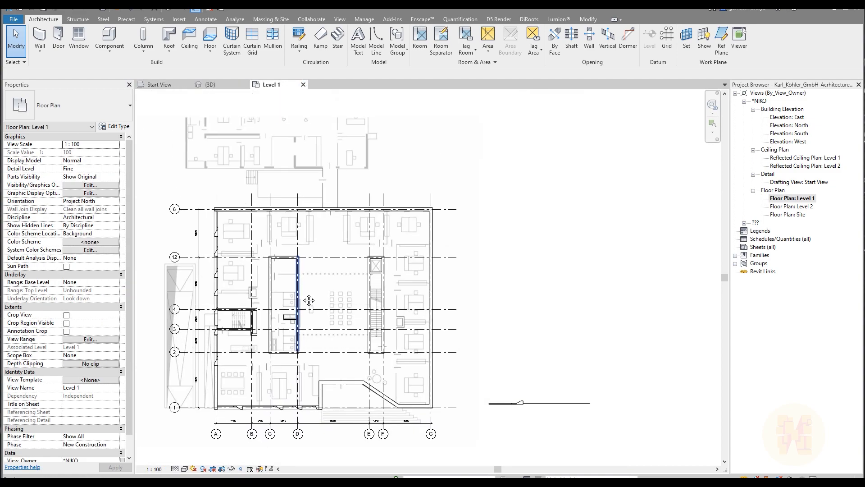
scroll(212, 251, up, 3)
scroll(211, 254, up, 3)
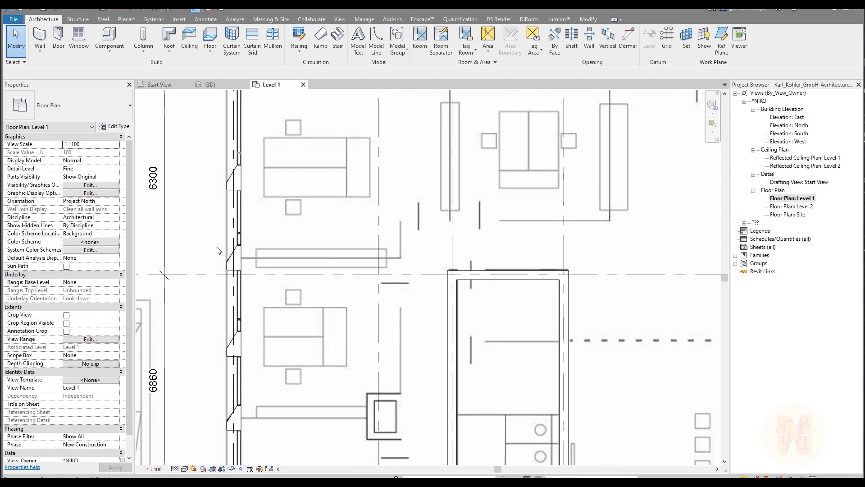
click(242, 221)
middle_drag(272, 232, 268, 290)
middle_drag(271, 212, 267, 229)
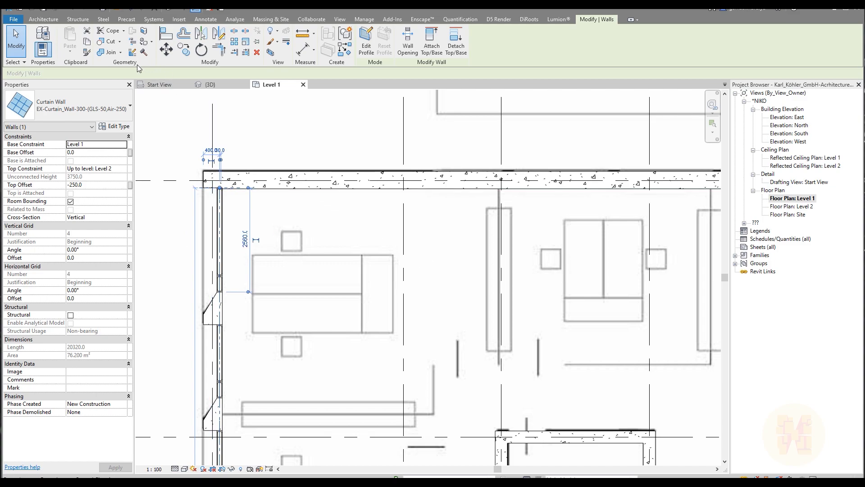
click(345, 51)
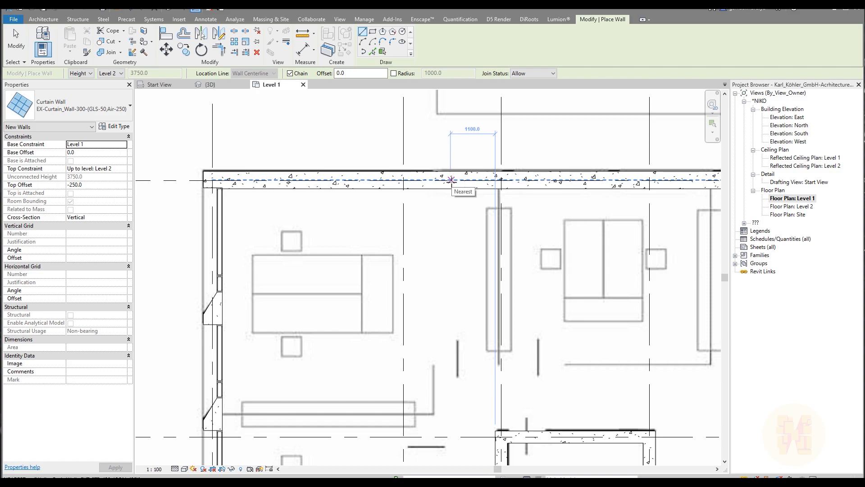
click(455, 180)
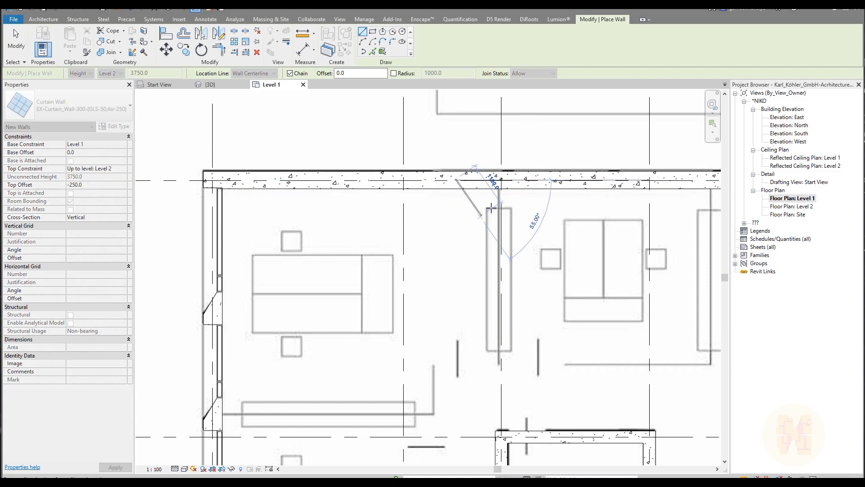
scroll(496, 207, down, 1)
key(Escape)
key(Escape)
- Align the north exterior concrete wall's centerline to grid line 6
scroll(319, 212, up, 3)
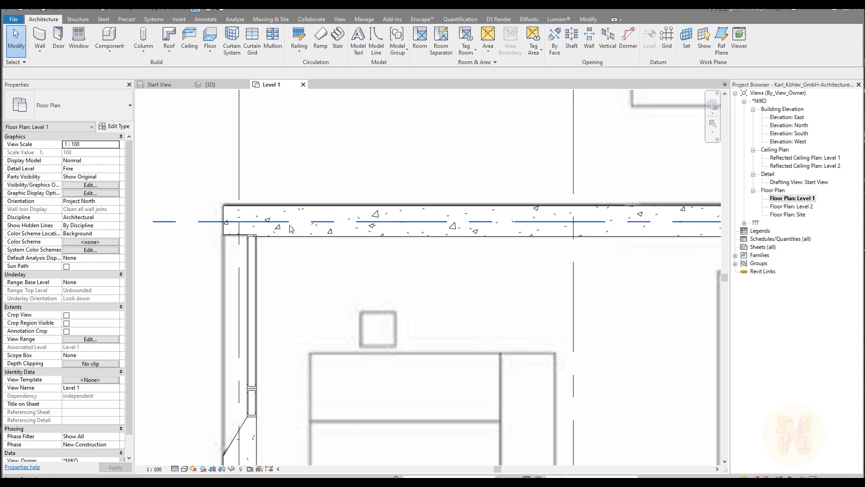
key(a)
key(l)
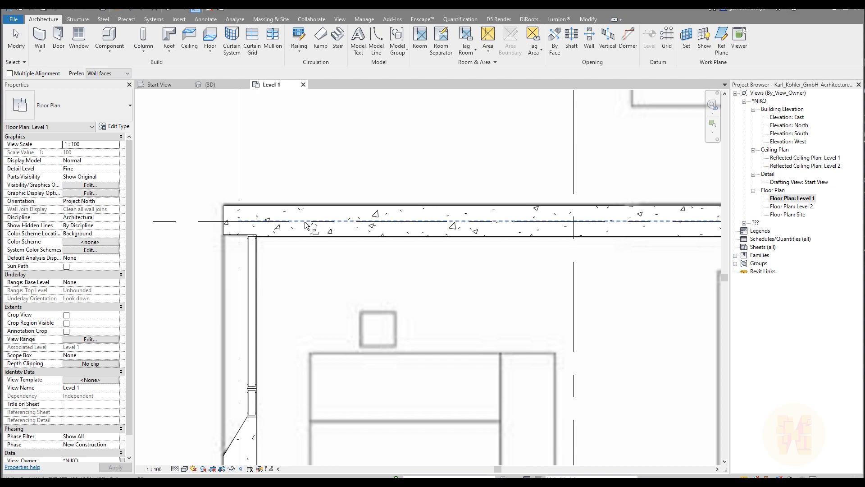
click(202, 224)
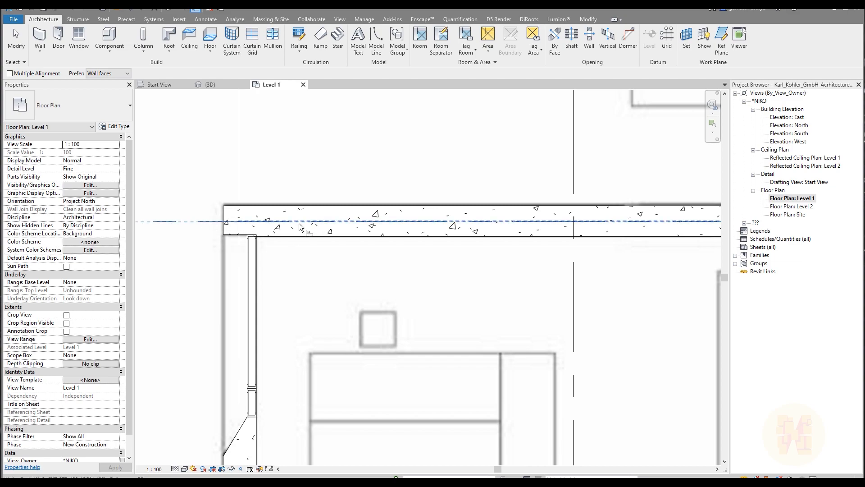
scroll(383, 239, down, 5)
scroll(455, 231, up, 2)
key(Escape)
key(Escape)
- Draw an EX-Curtain_Wall-300-(GLS-50,Air-250) curtain wall like the west one along grid line 6, inside the north wall, ending just short of the northeast corner
middle_drag(325, 252, 457, 260)
scroll(289, 222, up, 3)
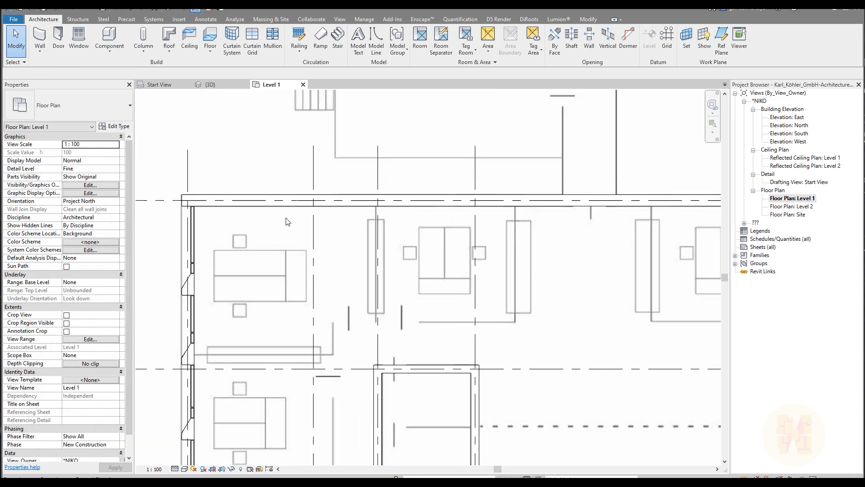
scroll(170, 239, up, 3)
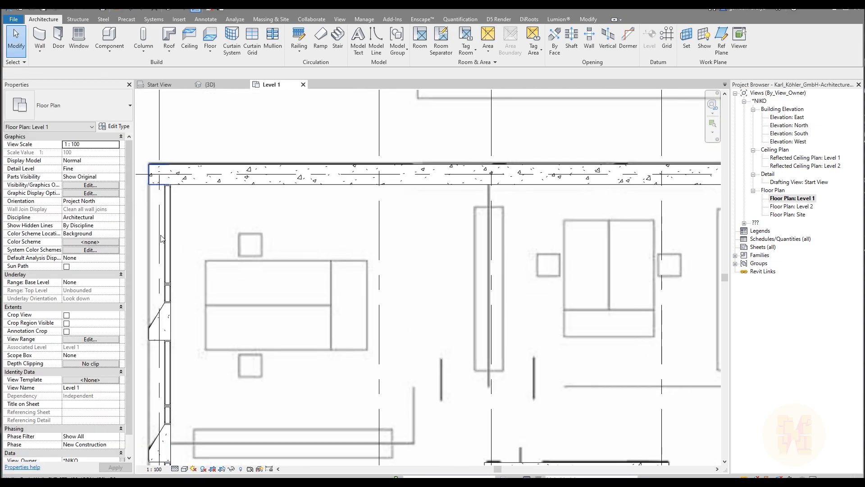
click(168, 239)
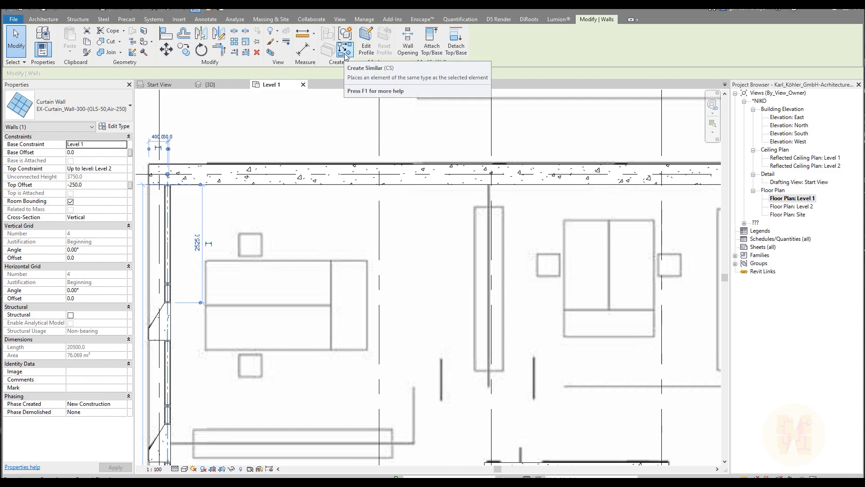
click(345, 53)
click(415, 174)
scroll(416, 174, down, 3)
middle_drag(613, 210, 323, 219)
middle_drag(560, 201, 437, 226)
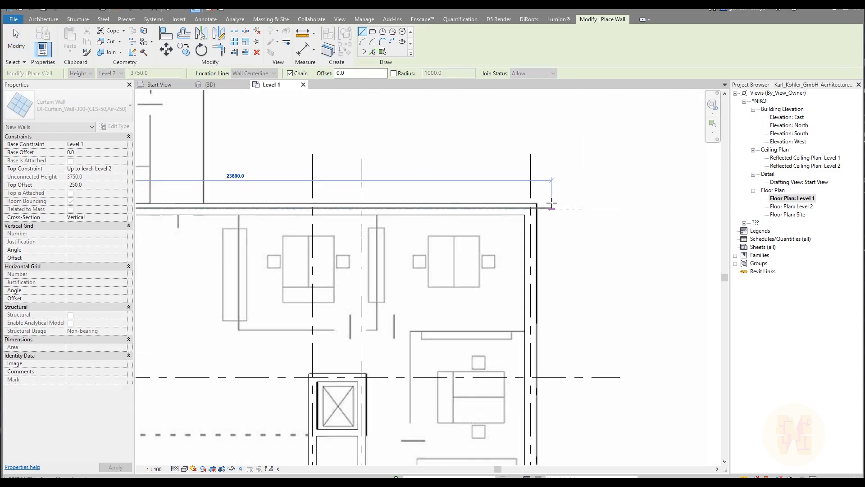
scroll(451, 210, up, 5)
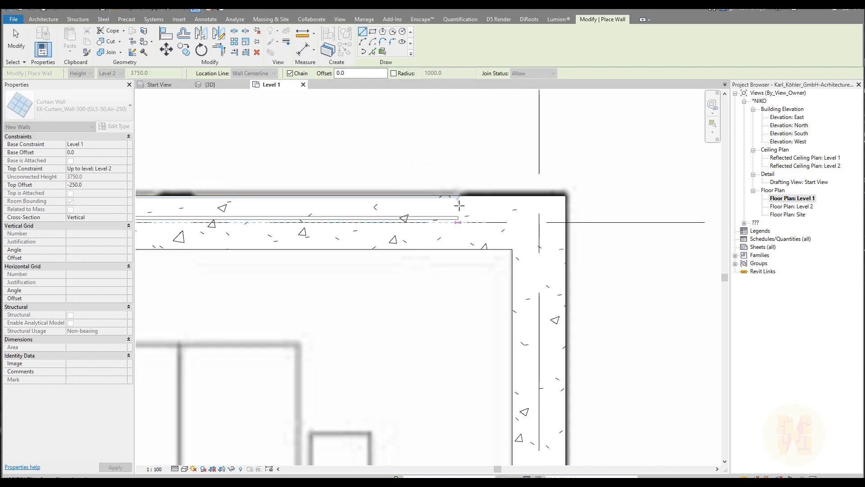
click(459, 205)
key(Escape)
key(Escape)
scroll(464, 259, down, 2)
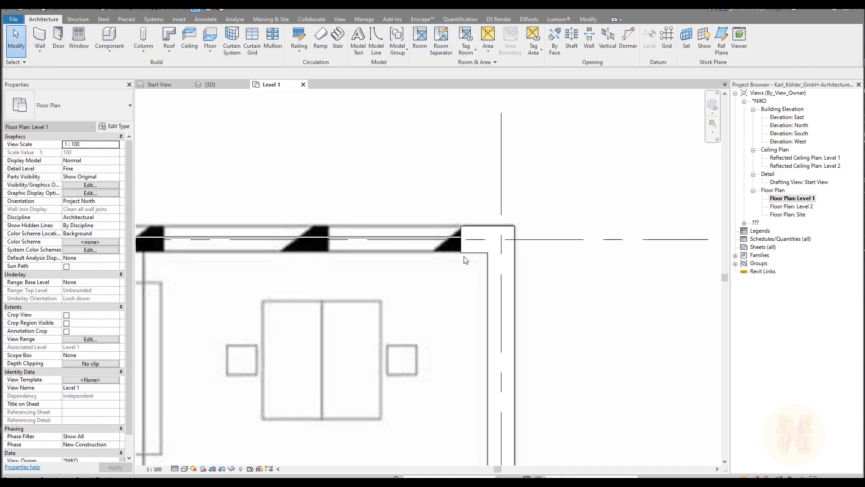
- Adjust the north curtain wall's east end at the concrete corner wall, for a curtain wall length of about 22320 mm
scroll(464, 243, up, 3)
click(463, 244)
drag(462, 243, 486, 241)
scroll(420, 193, down, 5)
middle_drag(420, 193, 459, 283)
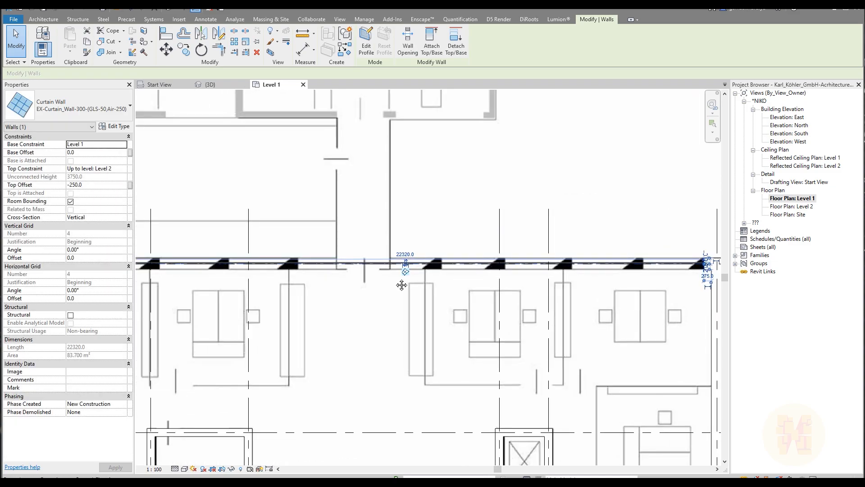
- Stretch the north curtain wall's west end slightly westward at the end of the remaining concrete wall
scroll(459, 283, down, 3)
scroll(415, 284, up, 3)
middle_drag(541, 186, 496, 321)
scroll(464, 224, down, 4)
middle_drag(495, 166, 491, 214)
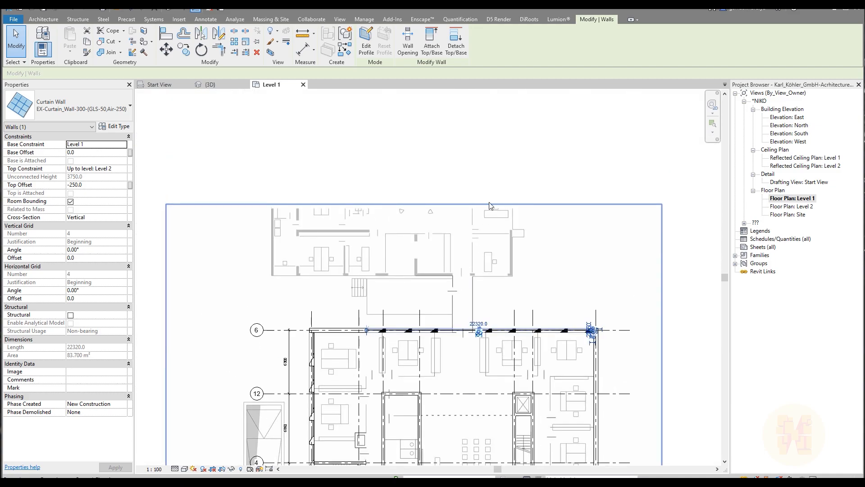
scroll(448, 343, up, 5)
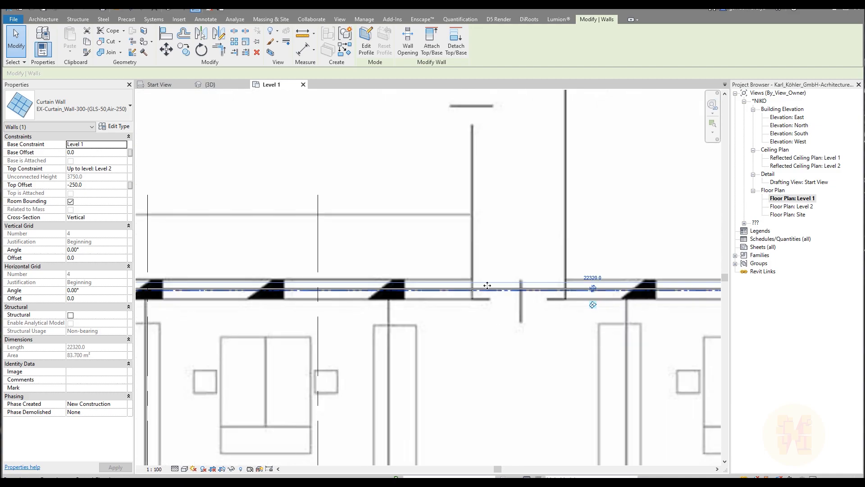
scroll(487, 297, up, 5)
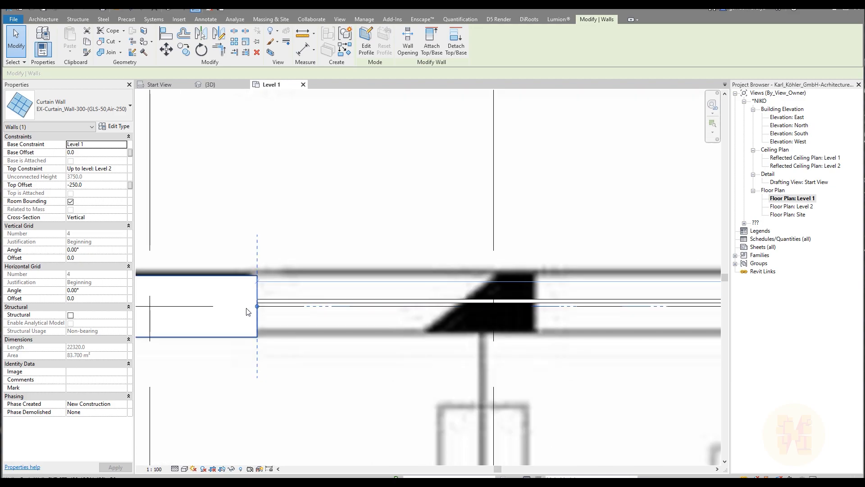
scroll(246, 311, up, 1)
mouse_move(259, 306)
mouse_down()
mouse_move(219, 305)
mouse_move(251, 306)
mouse_up()
click(326, 253)
- Place vertical curtain grid lines at both edges of the westernmost black pier, 1220 mm from the curtain wall's west end and 800 mm apart
middle_drag(461, 264, 346, 233)
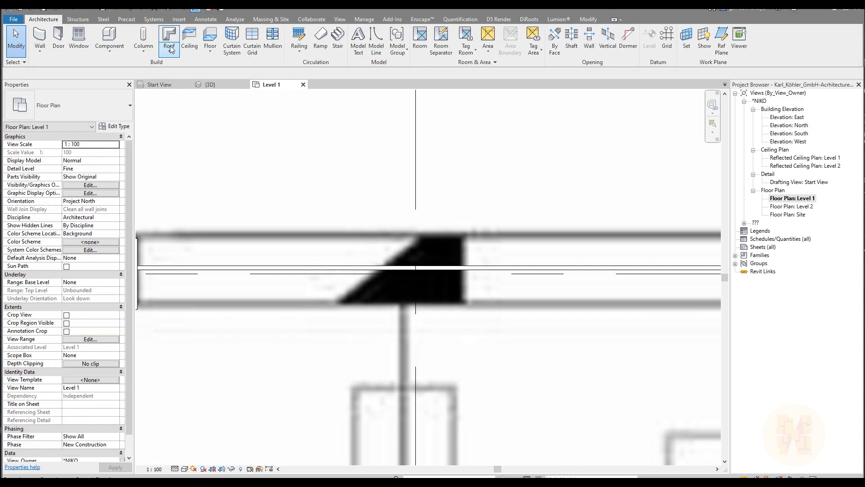
click(252, 41)
click(339, 269)
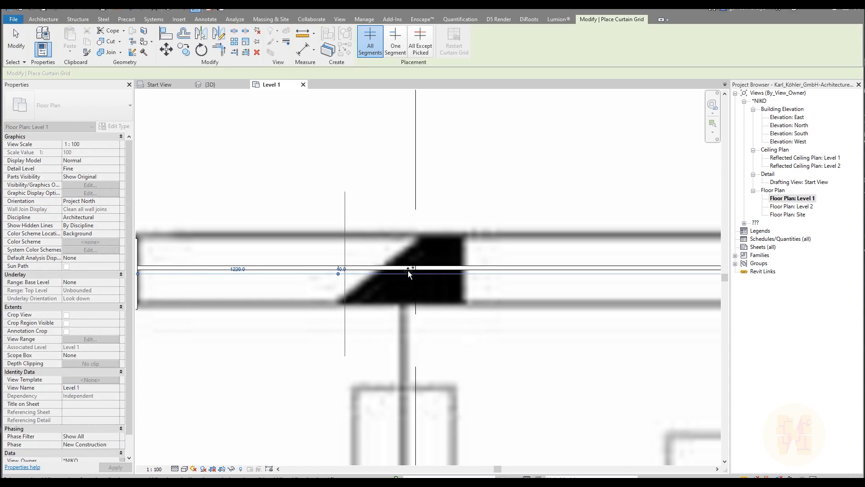
click(471, 269)
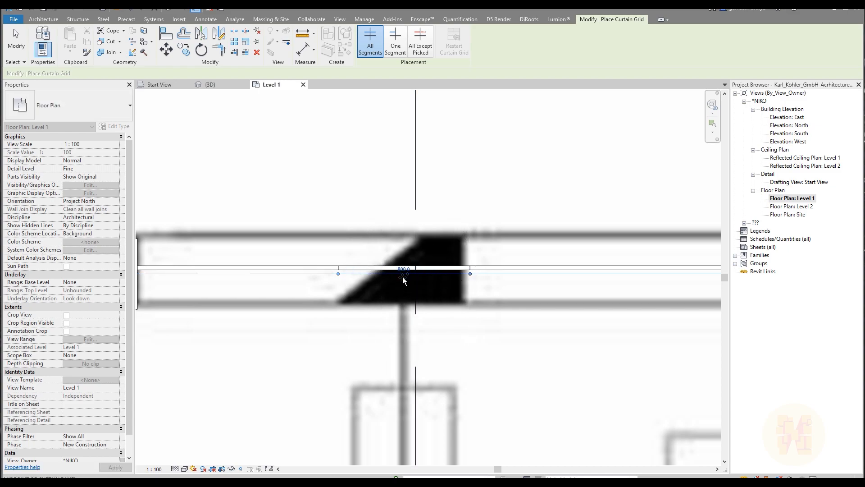
- Place curtain grid lines at both edges of the second pier, 1800 mm after the previous grid line and 800 mm apart
scroll(402, 272, down, 3)
scroll(372, 272, up, 4)
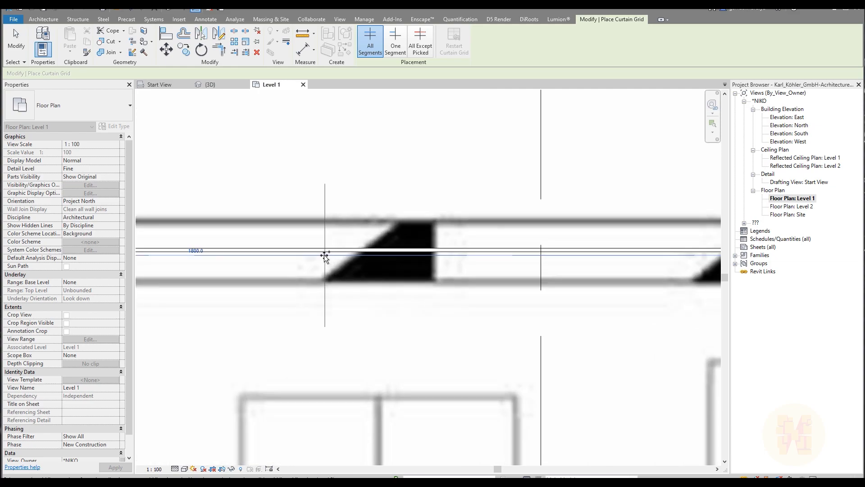
click(323, 255)
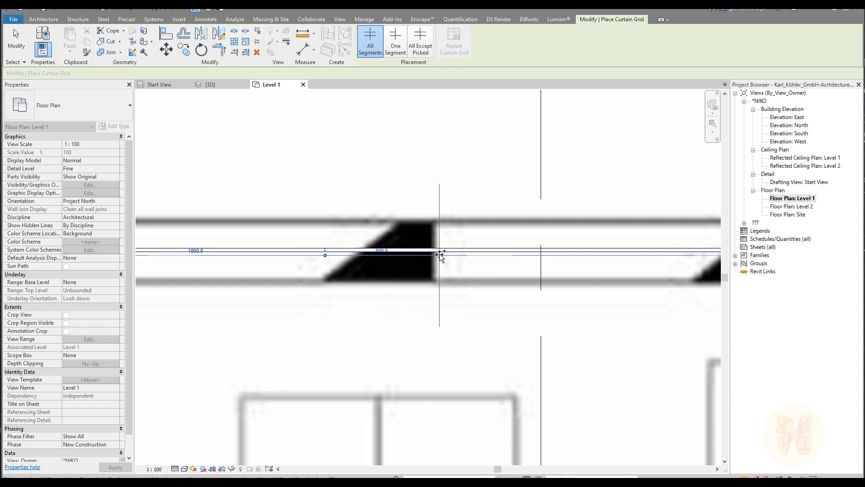
click(438, 254)
- Place curtain grid lines at both edges of the third pier, starting 1800 mm after the previous grid line
middle_drag(670, 268, 372, 256)
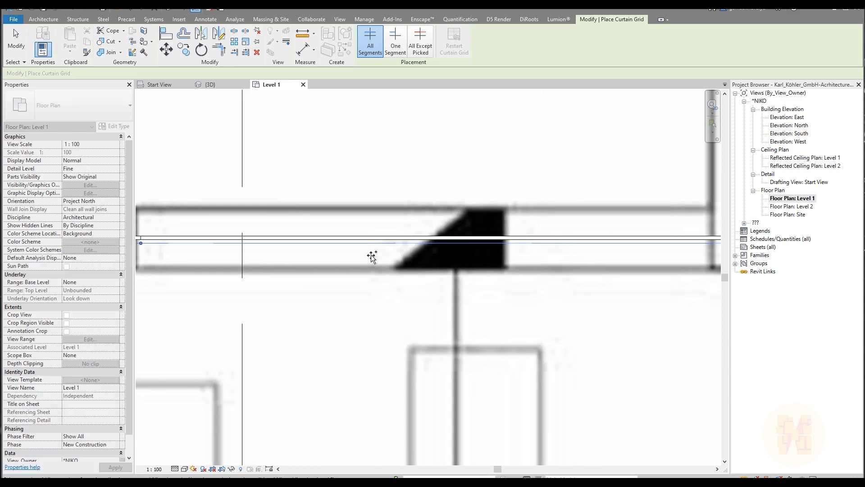
click(398, 239)
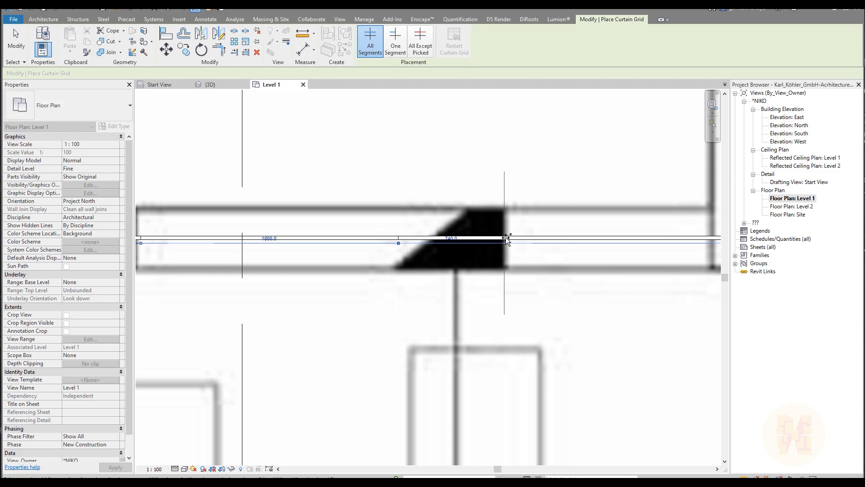
click(513, 239)
- Place curtain grid lines at both sides of the northern connecting passage, 1400 mm after the third pier and 2000 mm apart
middle_drag(654, 310, 380, 283)
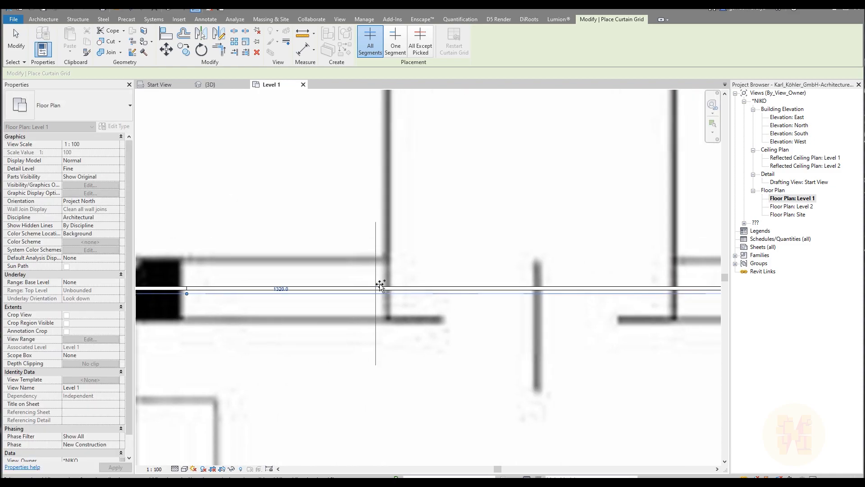
click(386, 291)
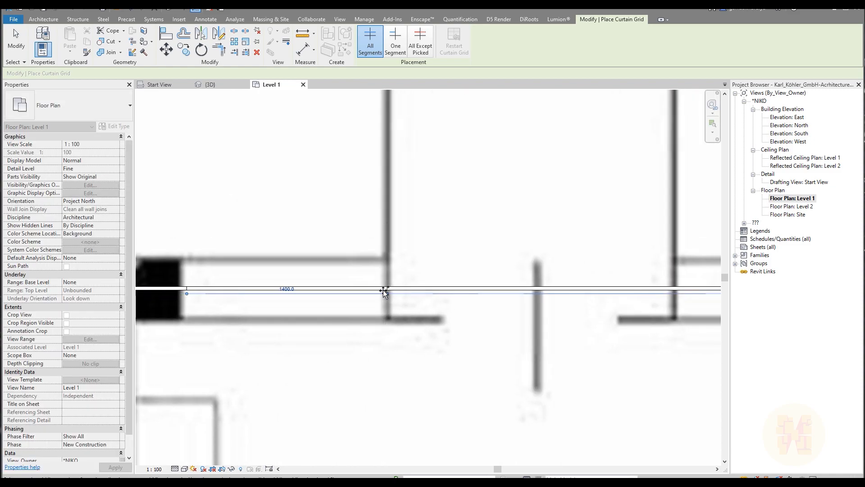
middle_drag(450, 317, 229, 316)
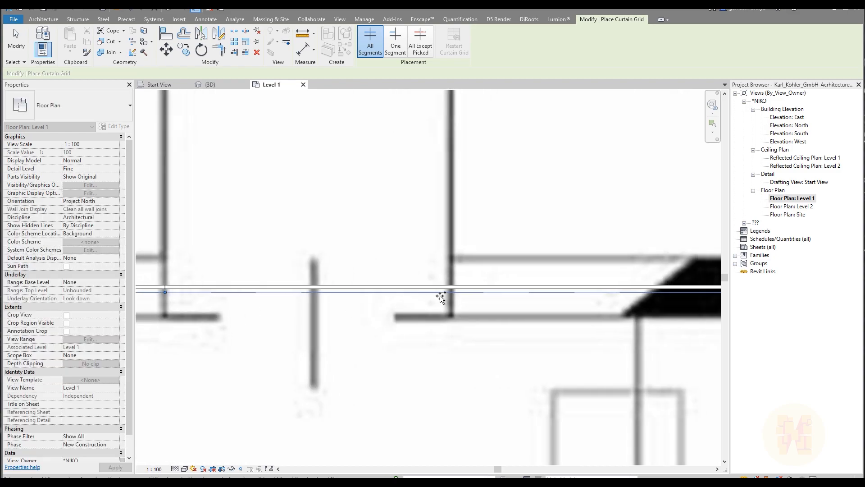
click(453, 290)
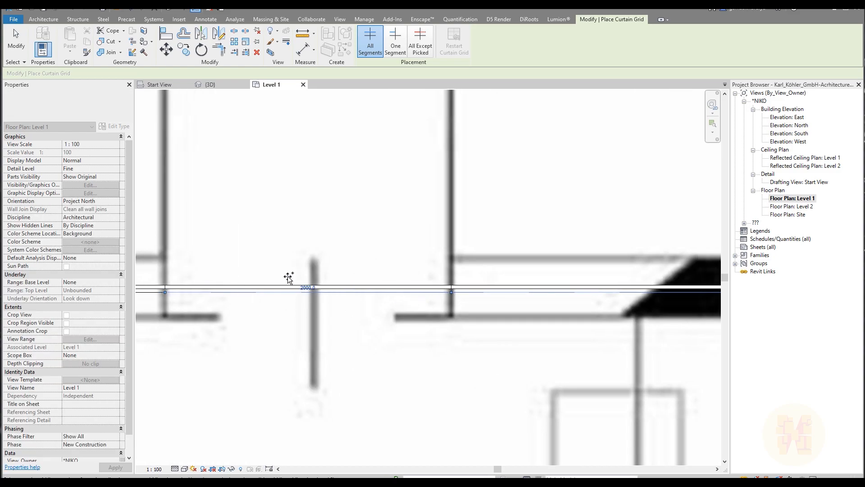
- Place curtain grid lines at both edges of the first pier east of the passage, 1200 mm after the passage and 800 mm apart
scroll(316, 215, down, 2)
scroll(466, 326, down, 1)
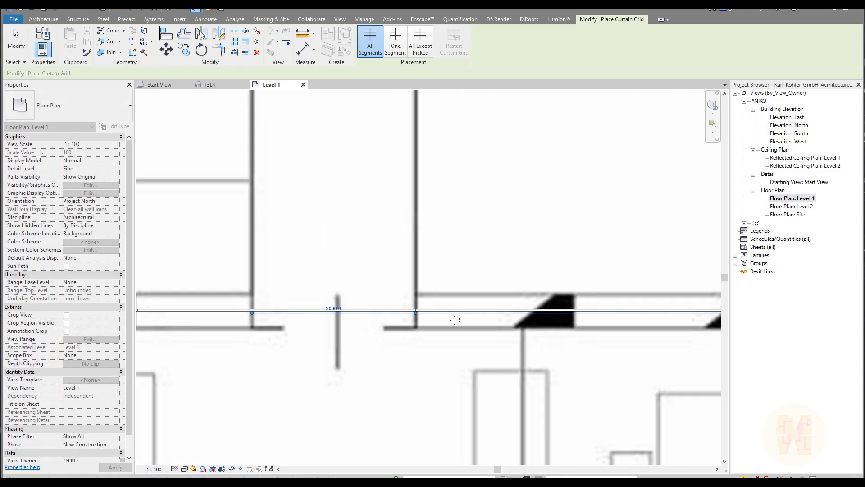
middle_drag(466, 326, 365, 279)
scroll(390, 269, up, 4)
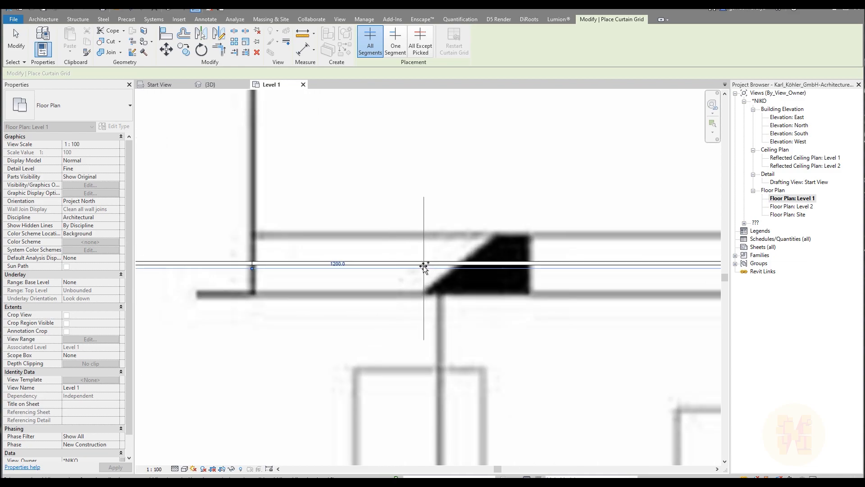
click(423, 266)
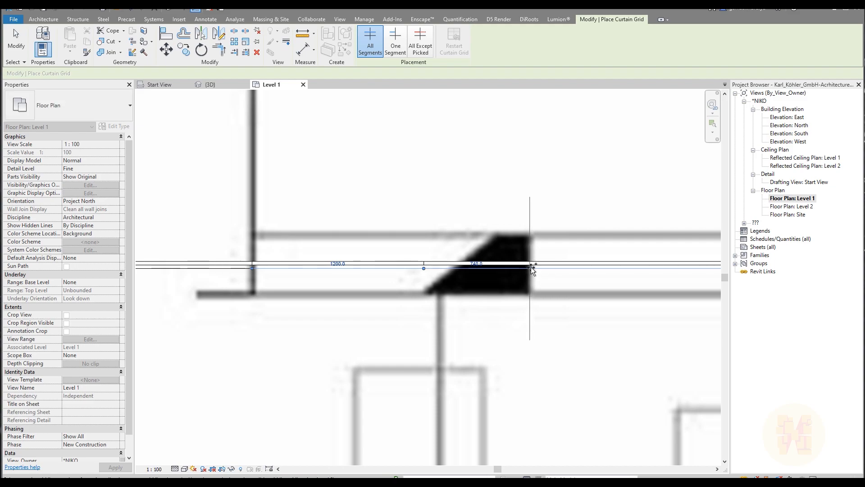
click(539, 266)
- Place curtain grid lines at both edges of the second and third piers east of the passage, making each pier bay 800 mm wide
middle_drag(506, 252, 420, 258)
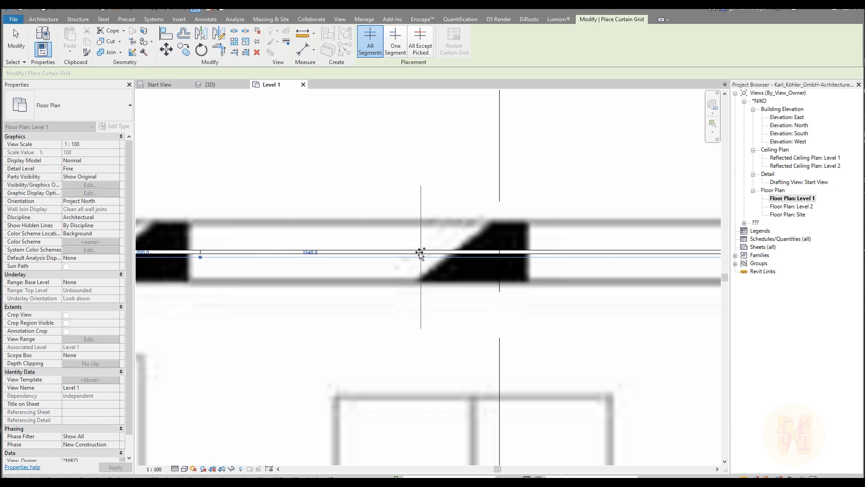
click(416, 252)
click(530, 251)
middle_drag(678, 291, 407, 288)
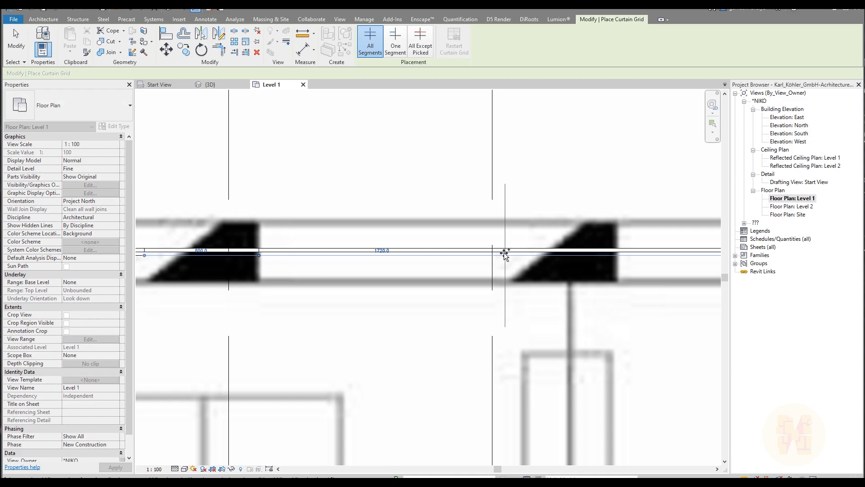
click(517, 252)
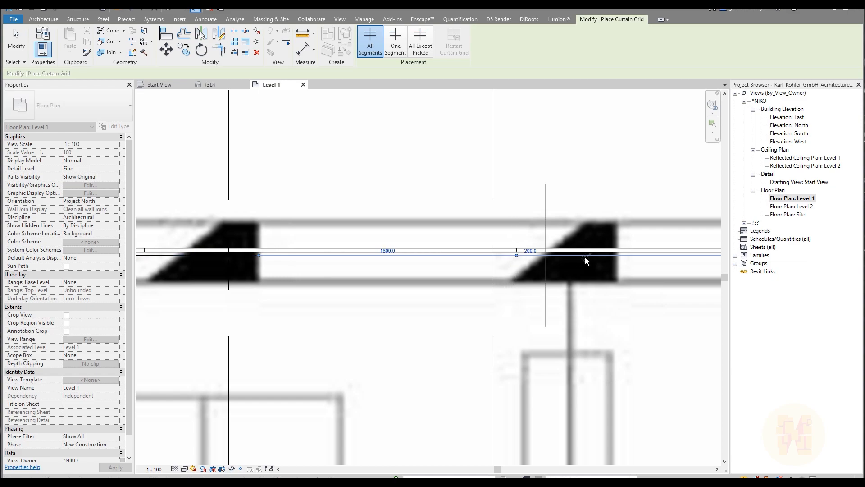
click(631, 250)
- Place curtain grid lines at both edges of the fourth pier east of the passage, 1800 mm after the previous line and 800 mm apart
scroll(575, 305, down, 1)
middle_drag(603, 328, 397, 321)
middle_drag(484, 319, 330, 316)
scroll(439, 289, up, 1)
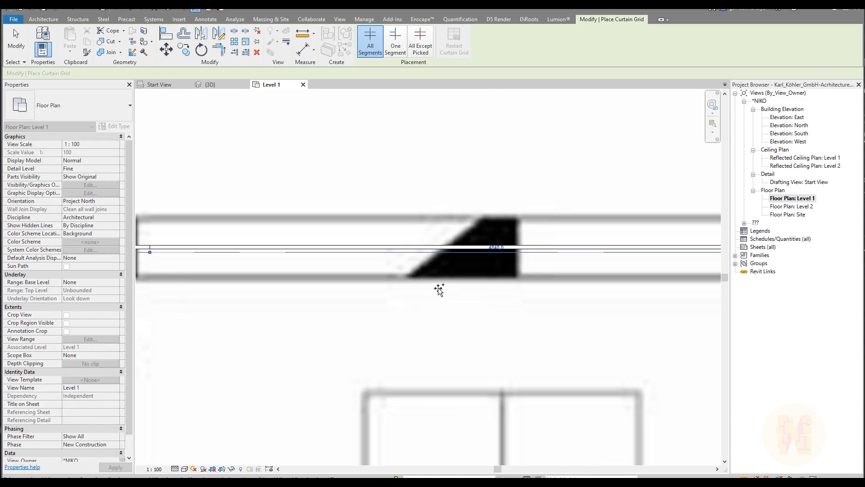
click(407, 247)
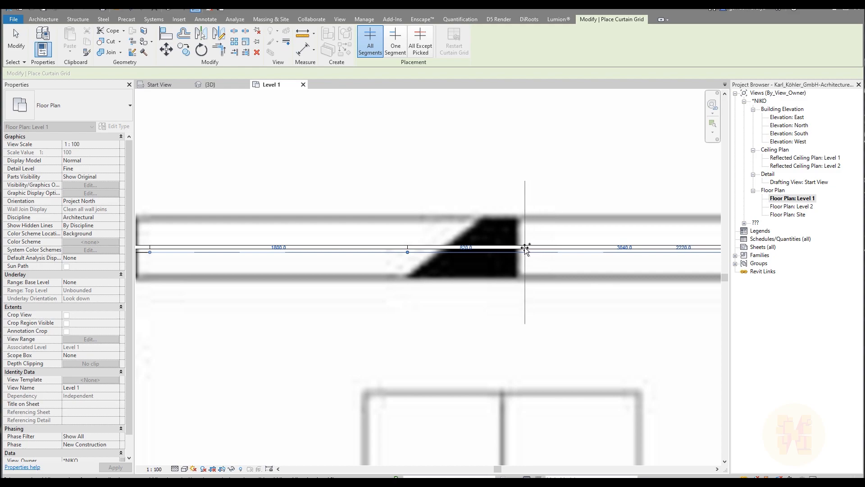
scroll(523, 250, down, 3)
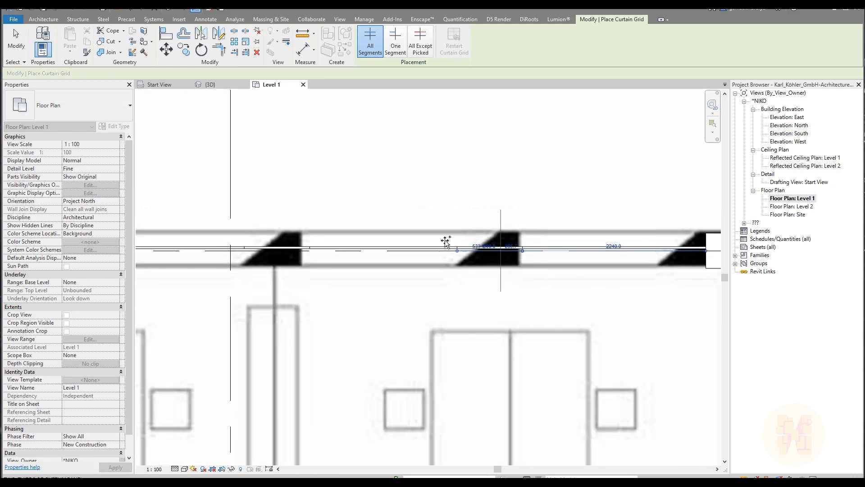
scroll(310, 293, down, 2)
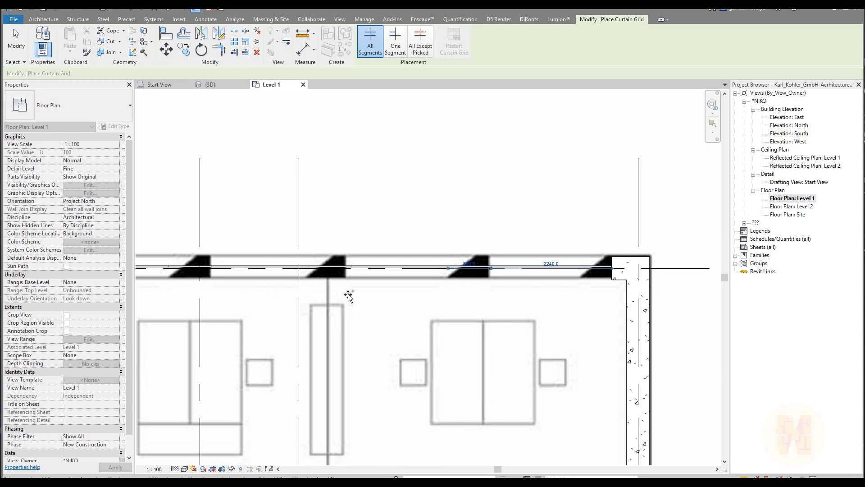
- Place the final curtain grid line at the west edge of the easternmost pier, 1700 mm after the previous line, and end grid placement
scroll(478, 259, up, 5)
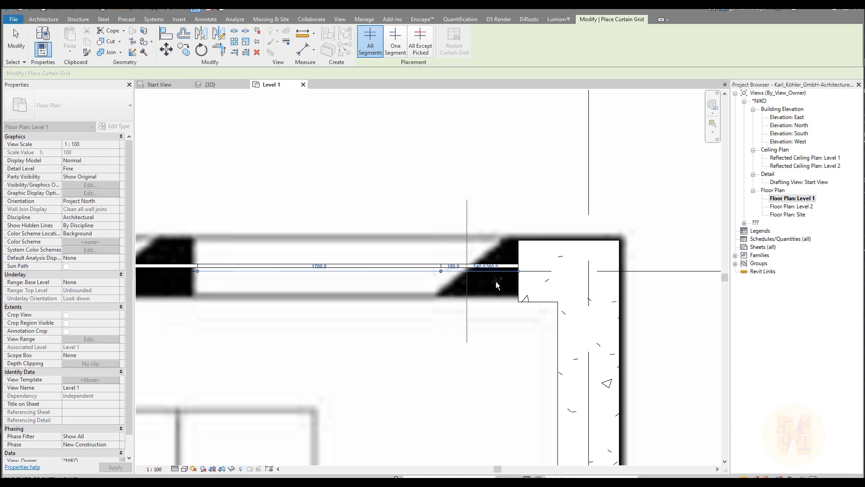
middle_drag(483, 280, 411, 285)
scroll(391, 268, up, 2)
scroll(366, 282, down, 2)
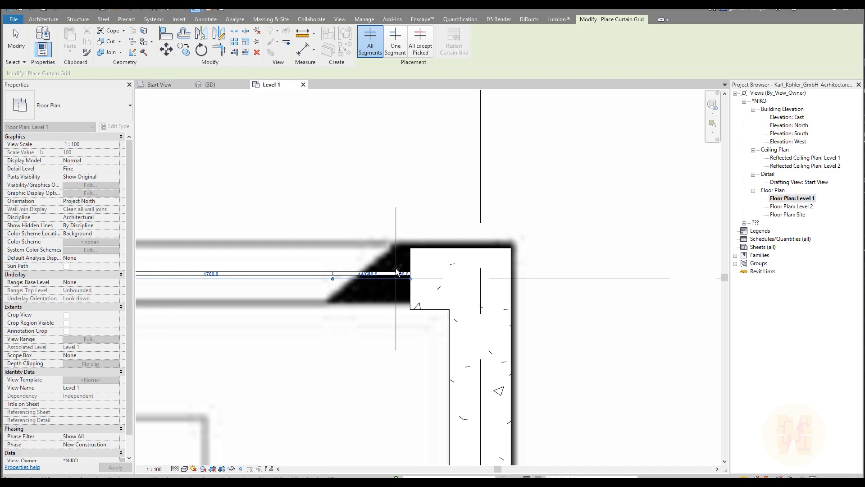
key(Escape)
key(Escape)
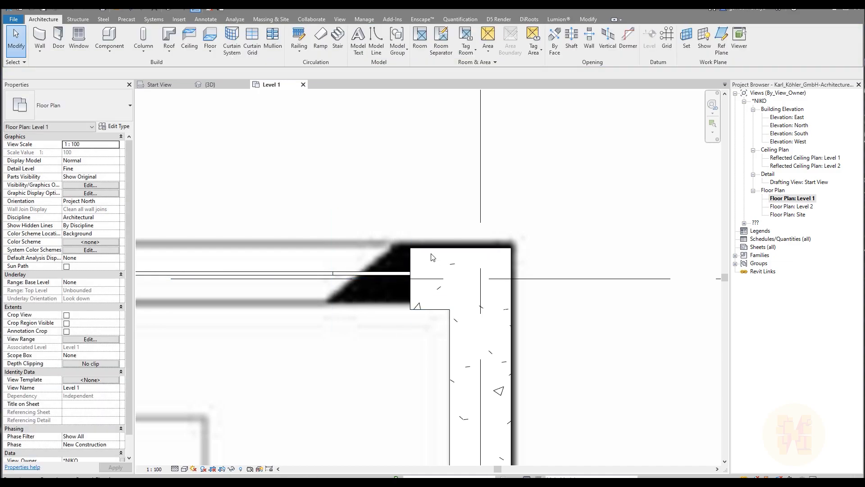
- Inspect the divided north curtain wall from the back in the 3D view and compare its panels with the Level 1 plan
scroll(401, 275, down, 4)
scroll(431, 294, left, 10)
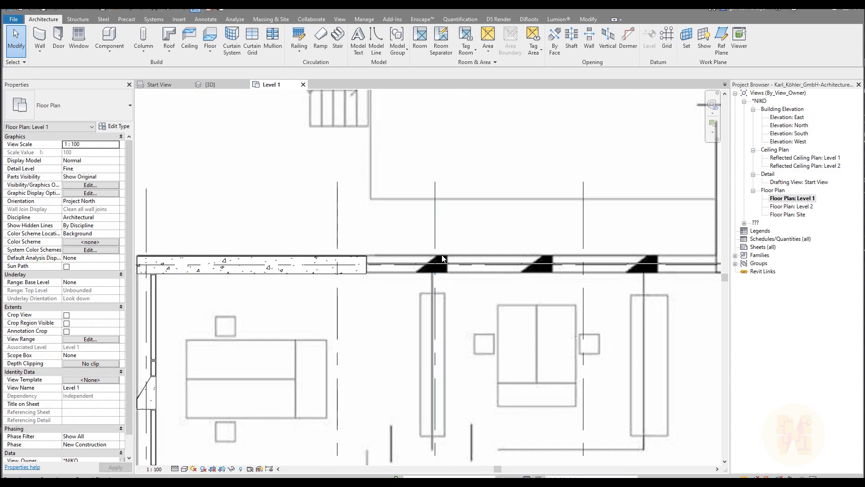
click(211, 85)
scroll(368, 307, down, 3)
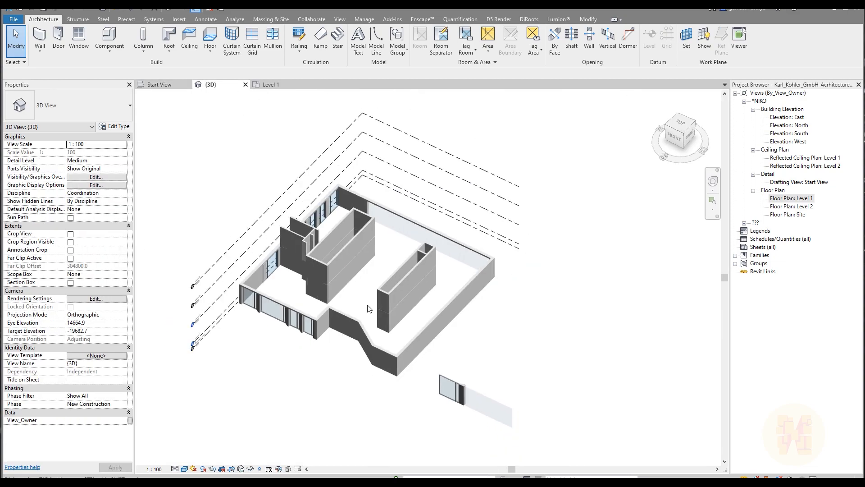
mouse_move(483, 301)
shift+middle_down()
mouse_move(246, 292)
mouse_move(444, 273)
mouse_move(411, 287)
mouse_move(479, 314)
shift+middle_up()
scroll(432, 285, up, 2)
scroll(401, 277, up, 2)
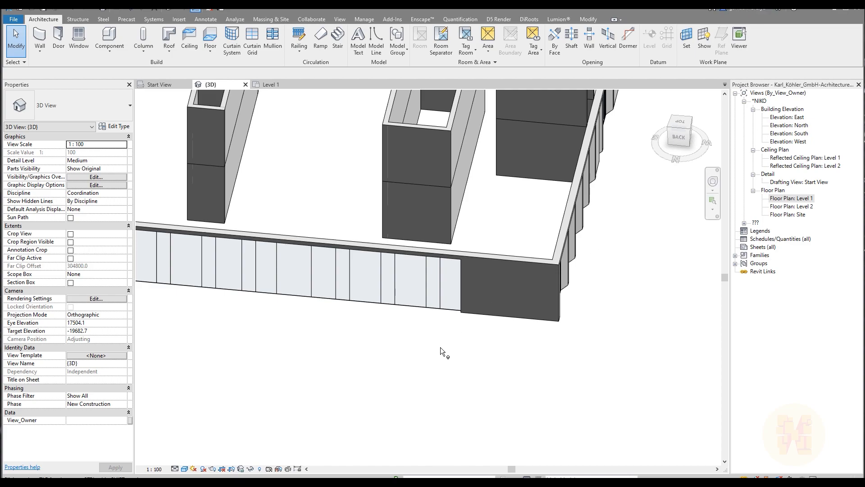
scroll(441, 315, up, 4)
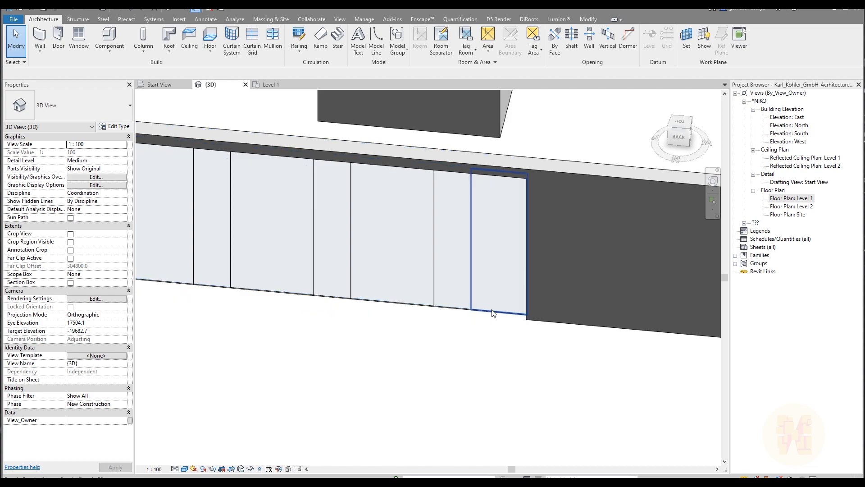
click(268, 86)
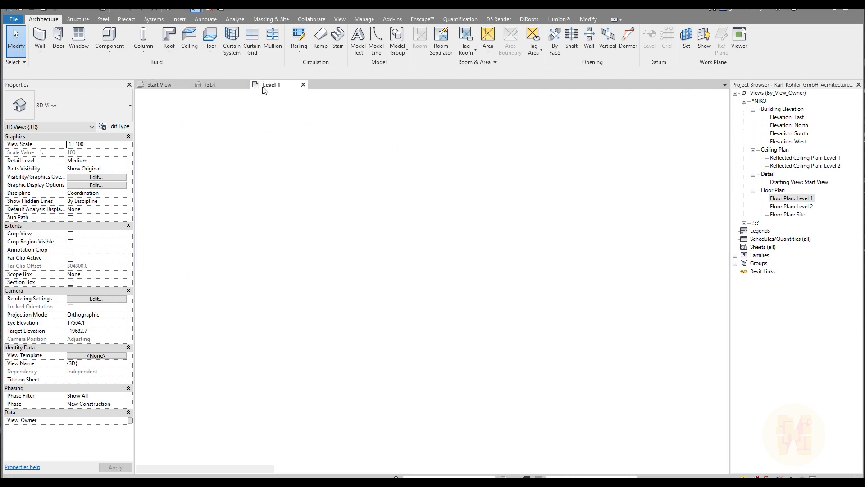
scroll(439, 280, up, 5)
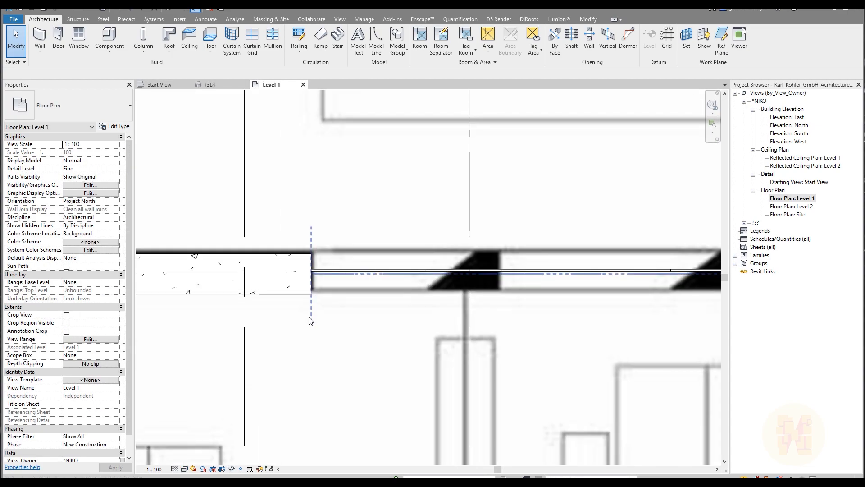
click(210, 85)
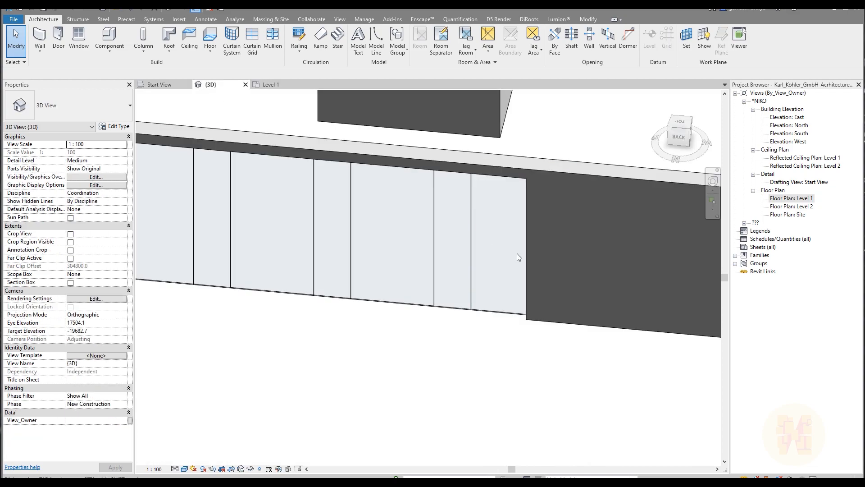
- Select the eight narrow pier panels along the north curtain wall in 3D, three west and five east of the passage
click(451, 310)
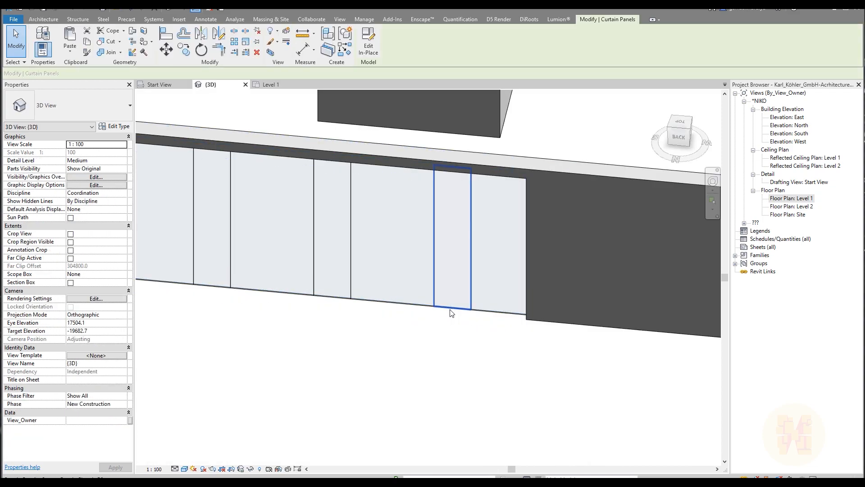
ctrl+click(327, 293)
middle_drag(273, 308, 500, 336)
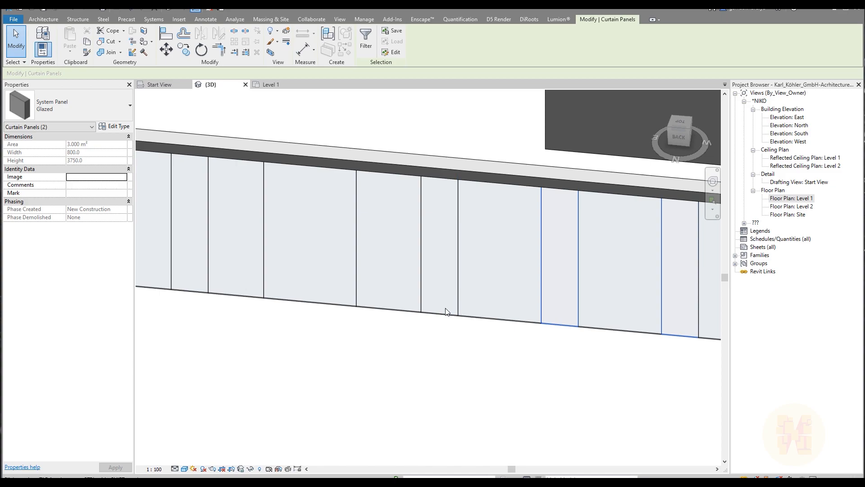
ctrl+click(445, 311)
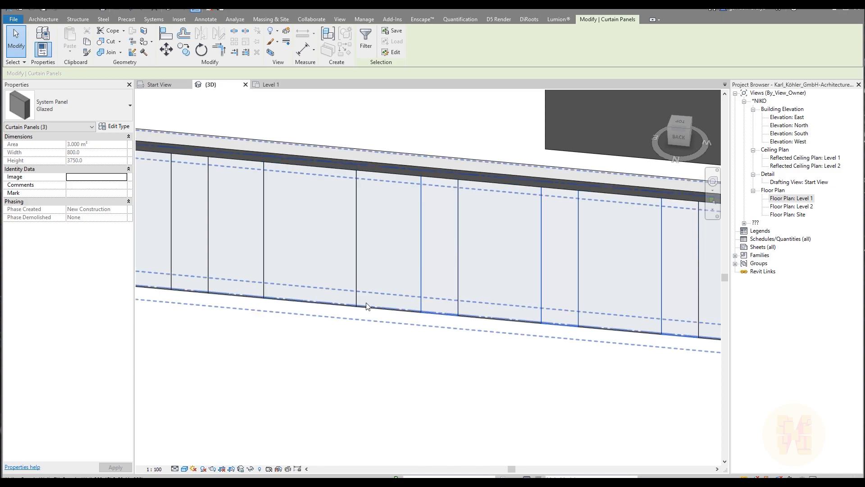
scroll(430, 305, down, 2)
middle_drag(336, 332, 423, 337)
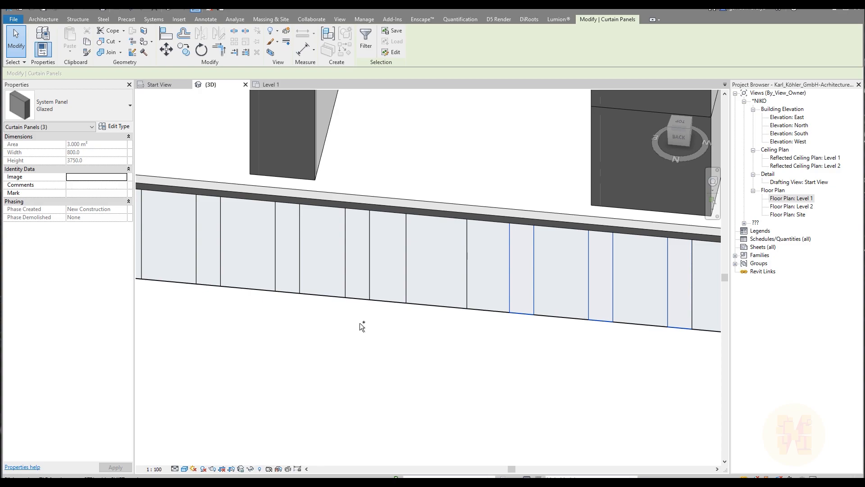
ctrl+click(351, 293)
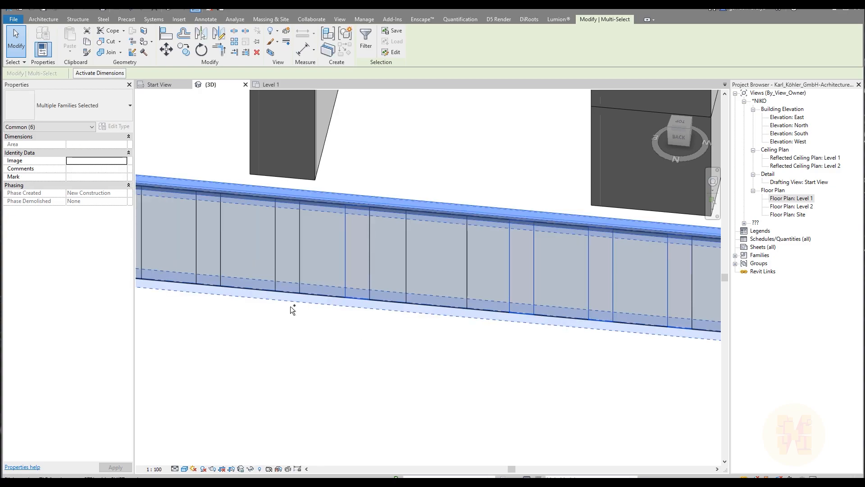
ctrl+click(288, 288)
middle_drag(276, 329, 480, 340)
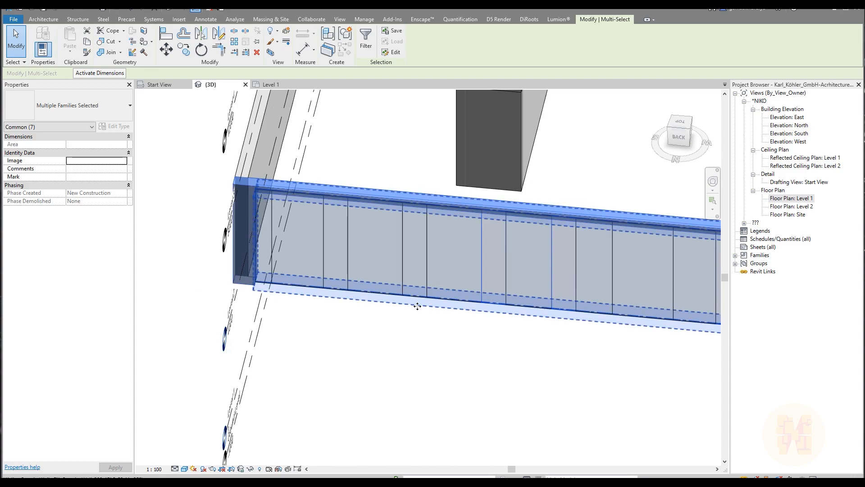
ctrl+click(415, 286)
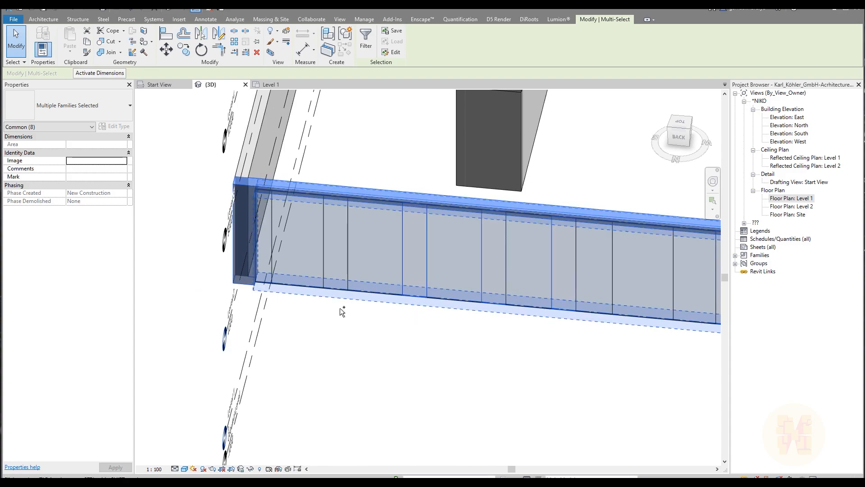
ctrl+click(329, 280)
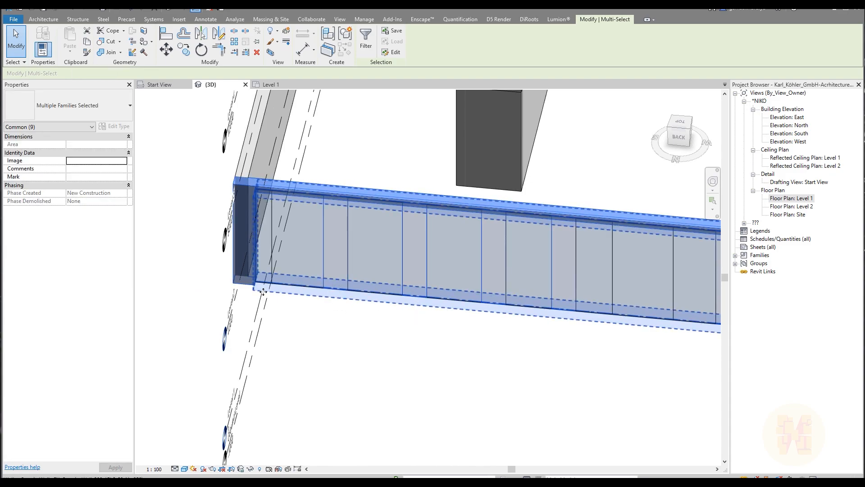
scroll(268, 290, up, 5)
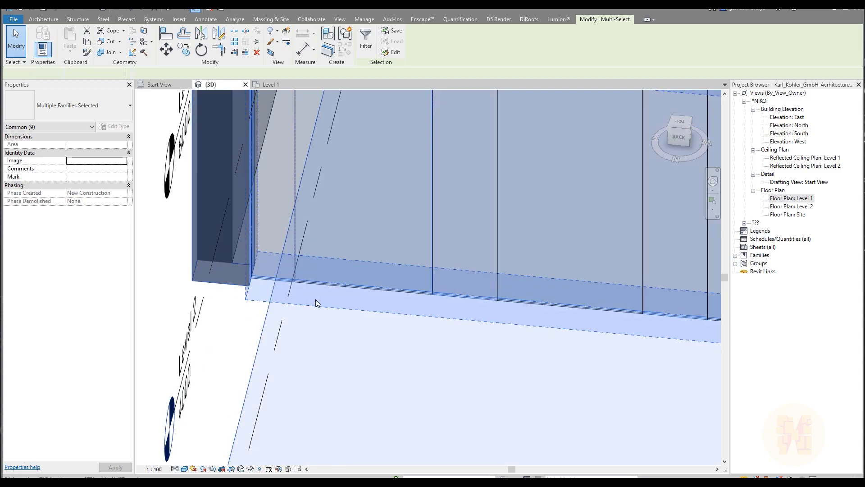
ctrl+click(315, 300)
- Filter the selection down to the curtain panels only and change their type to Curtain wall Solid Panel
scroll(322, 316, down, 5)
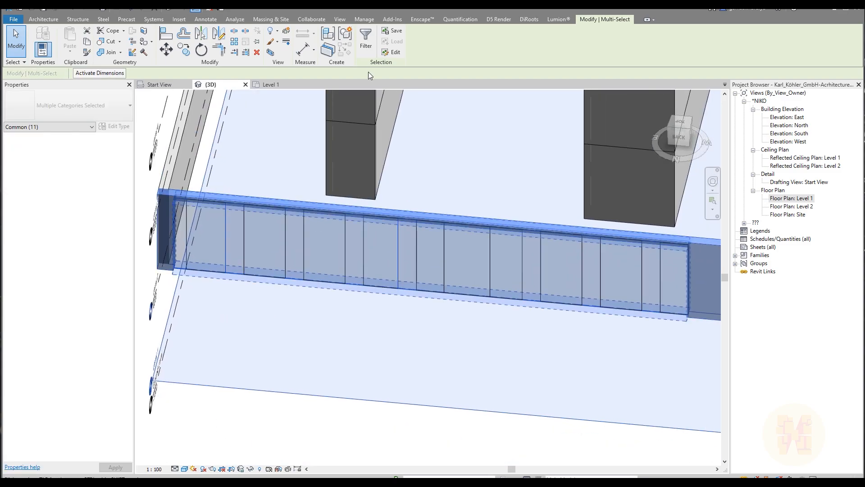
click(367, 42)
click(489, 203)
click(352, 188)
click(416, 315)
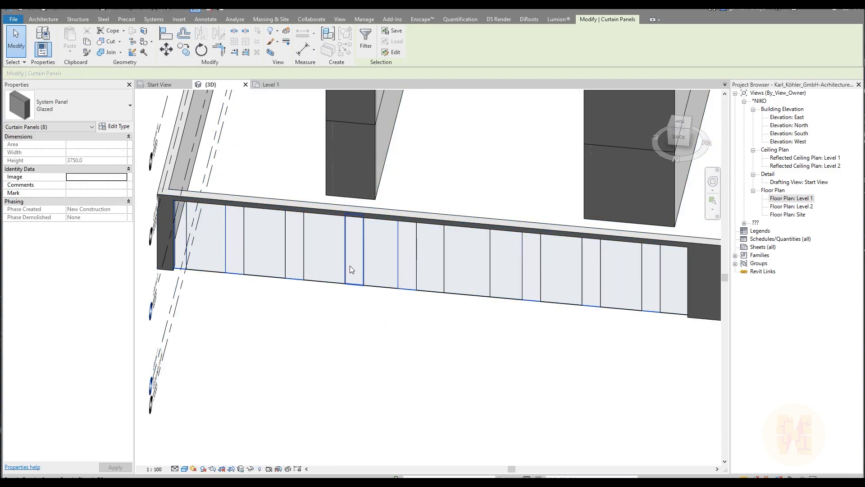
middle_drag(565, 344, 466, 330)
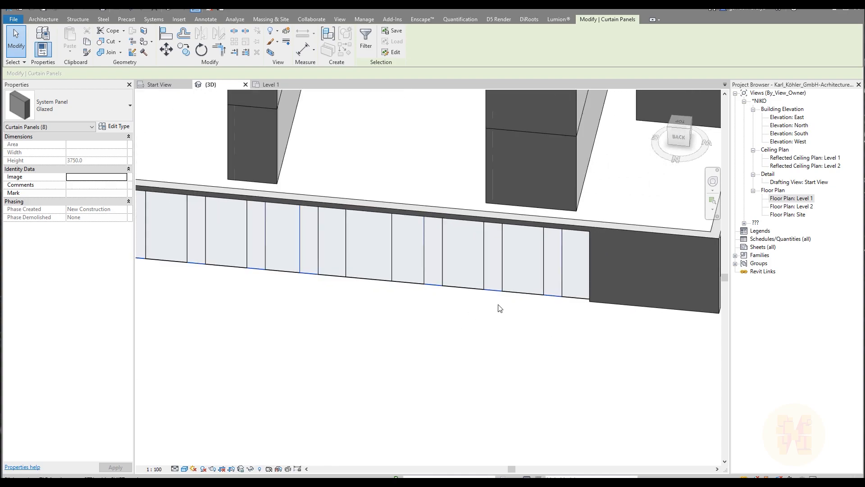
click(67, 104)
click(66, 273)
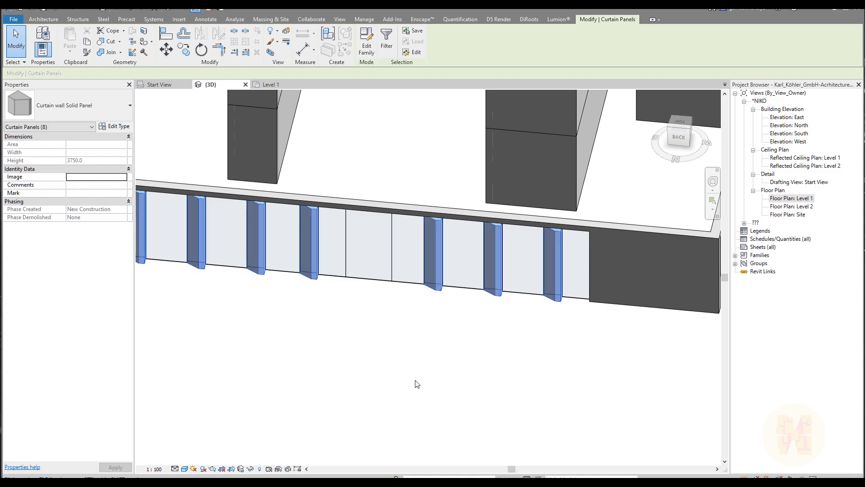
- Flip the selected solid panels in the Level 1 plan so their slanted sides match the piers of the underlay
click(272, 86)
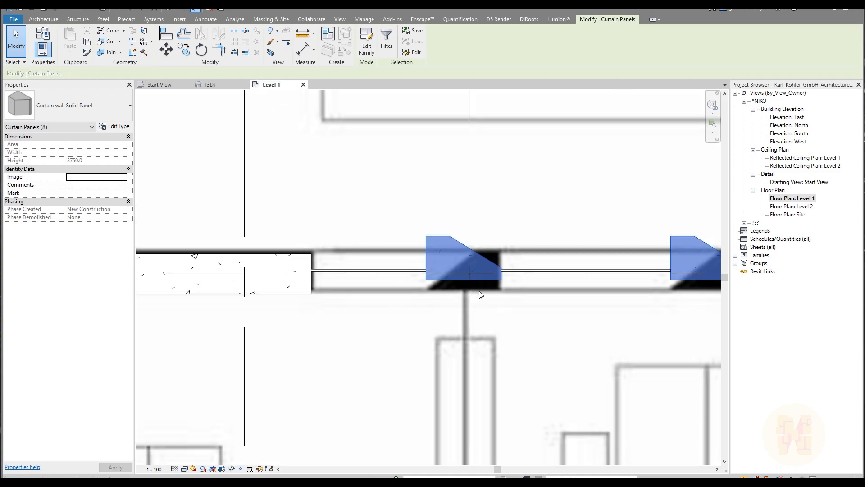
key(space)
scroll(490, 279, down, 2)
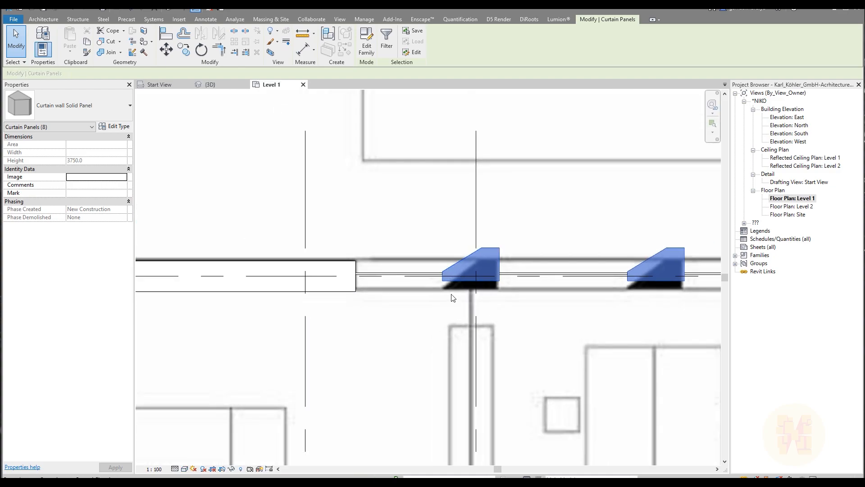
- Select the nine glazed panels between the piers along the north curtain wall in the 3D view, leaving out the passage panel
scroll(450, 291, up, 3)
click(404, 282)
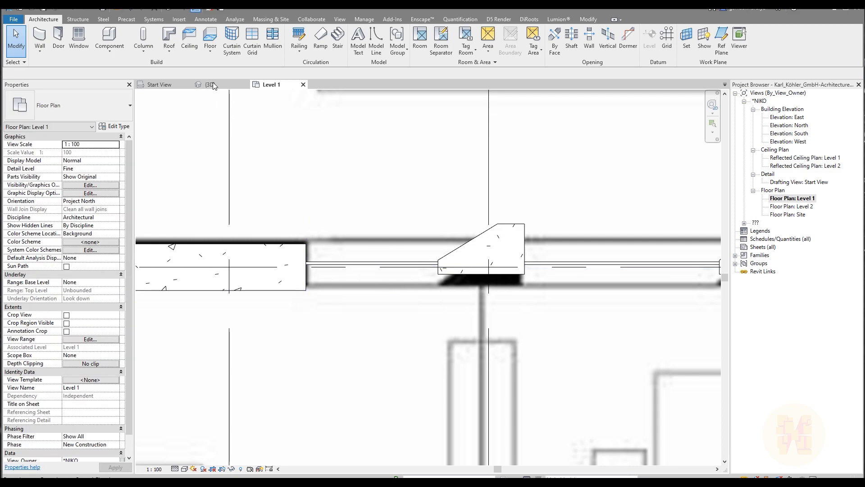
click(210, 84)
scroll(480, 271, up, 2)
drag(605, 348, 589, 295)
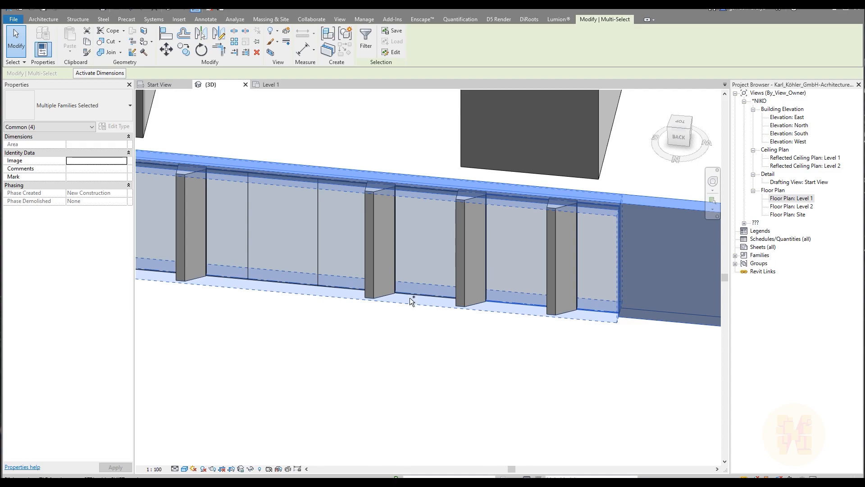
ctrl+drag(354, 328, 331, 283)
ctrl+drag(241, 308, 228, 262)
scroll(201, 316, down, 2)
middle_drag(216, 321, 498, 337)
scroll(315, 309, up, 1)
middle_drag(338, 318, 460, 337)
ctrl+drag(571, 344, 560, 294)
ctrl+drag(493, 327, 481, 284)
ctrl+drag(415, 323, 402, 284)
ctrl+drag(352, 335, 334, 280)
- Filter the selection down to the curtain panels only and change their type to Curtain panel with Frame
click(365, 40)
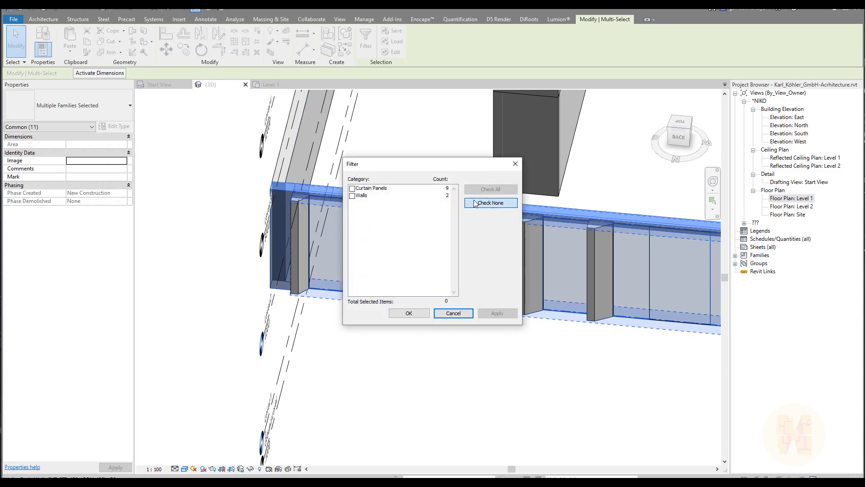
click(352, 188)
click(417, 316)
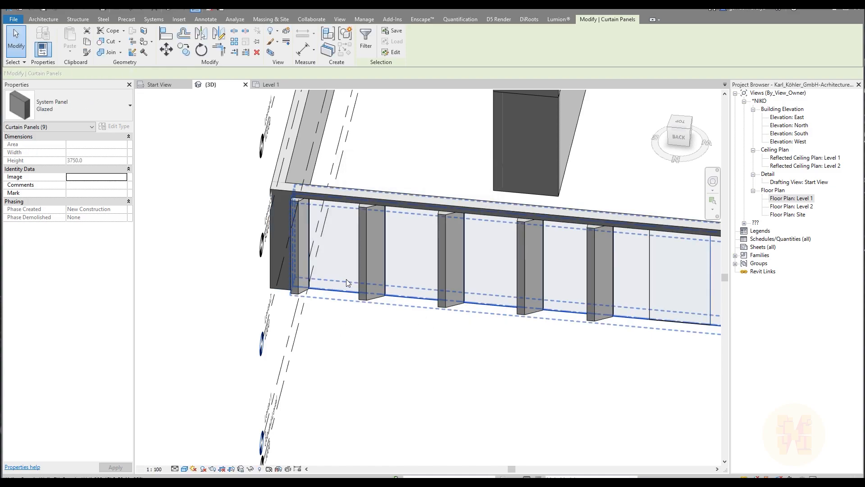
click(86, 112)
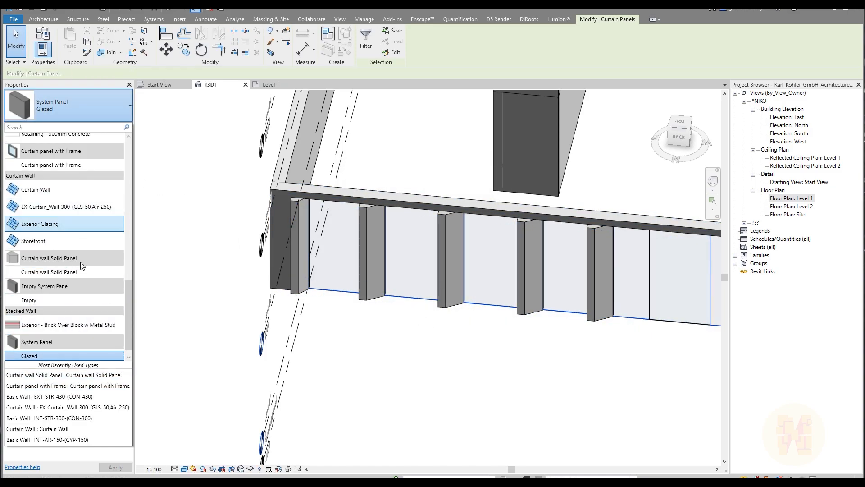
click(56, 165)
click(448, 376)
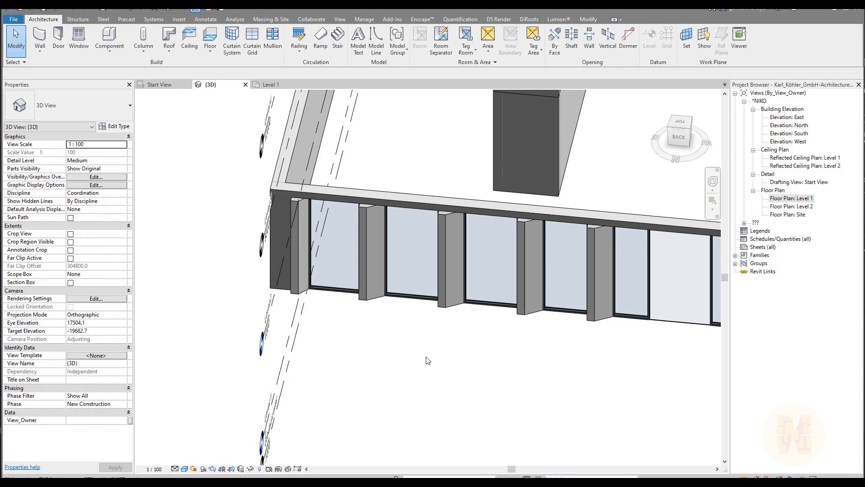
- Move the north curtain wall 150 mm inward in the Level 1 plan so its inner face aligns with the adjoining concrete wall
click(255, 85)
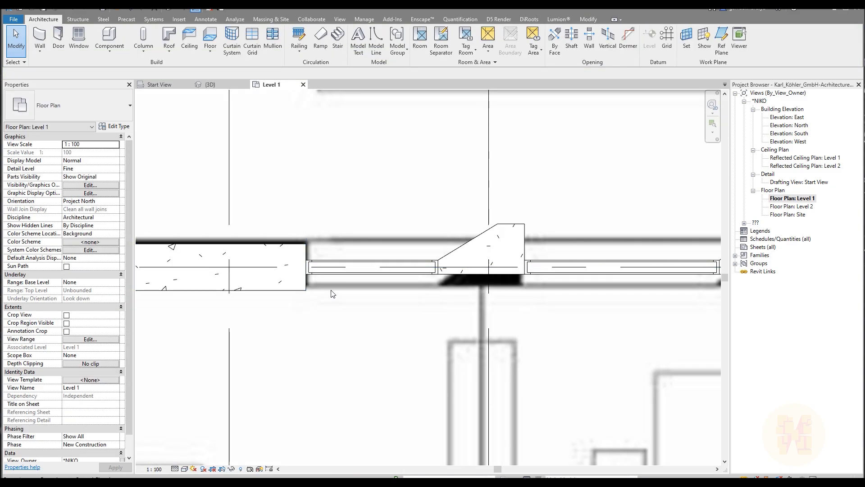
click(323, 263)
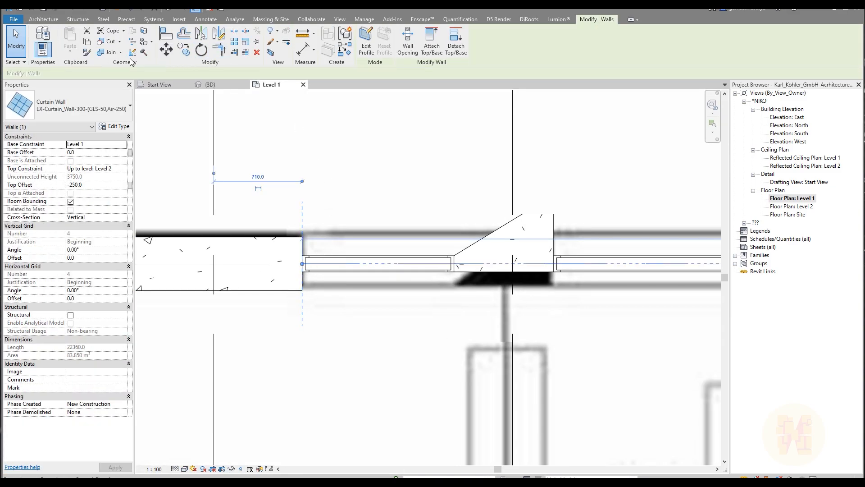
click(302, 271)
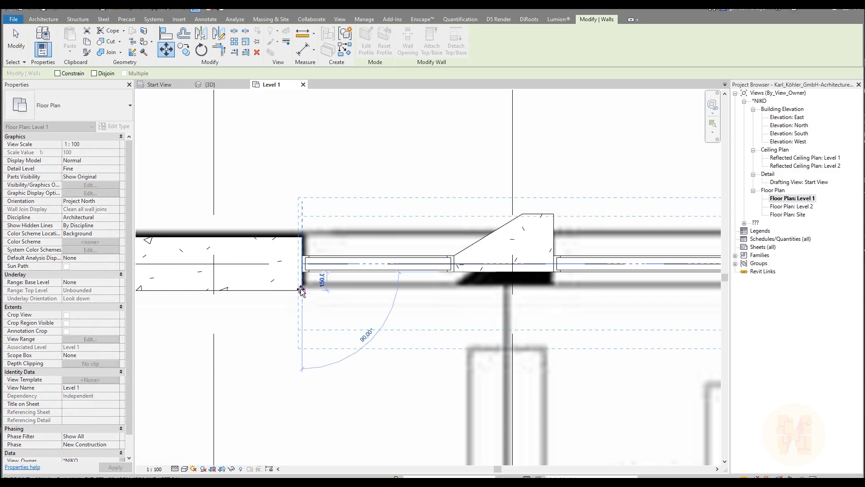
click(302, 288)
click(337, 202)
scroll(457, 200, down, 3)
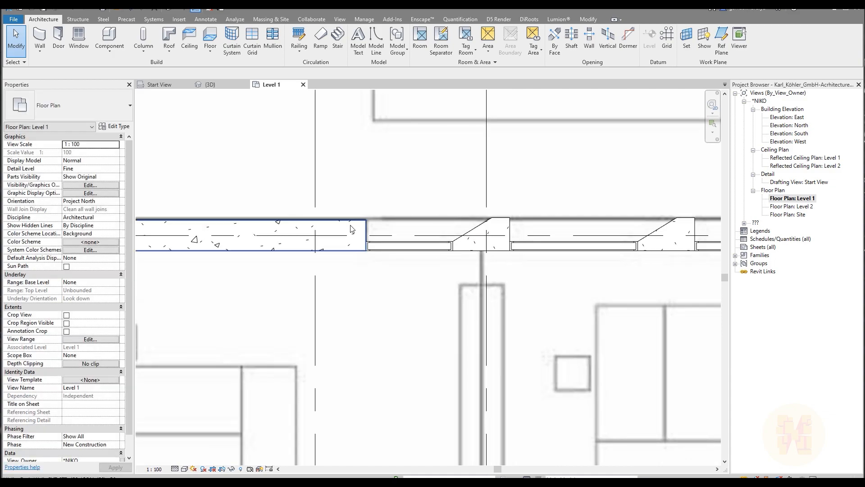
- Change the type of the 2000 mm wide passage panel in the 3D view to the basic wall EXT-STR-430-(CON-430)
middle_drag(591, 237, 478, 370)
click(210, 85)
scroll(358, 319, up, 5)
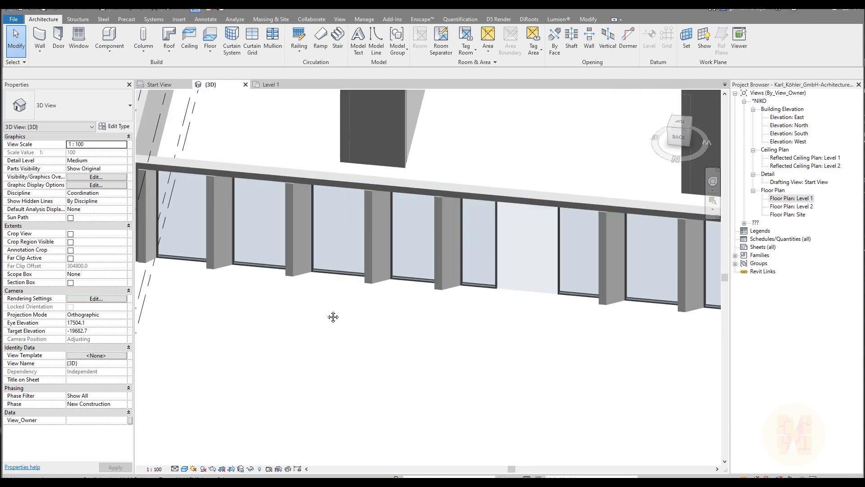
click(413, 272)
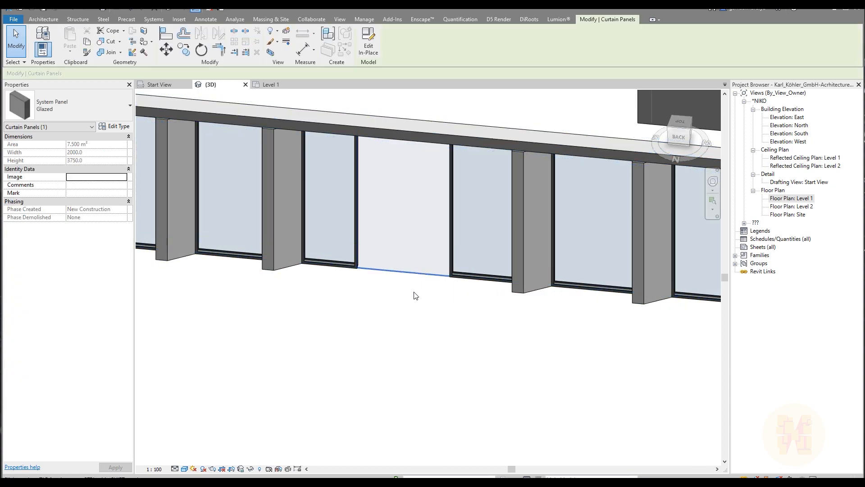
click(80, 111)
scroll(85, 281, up, 10)
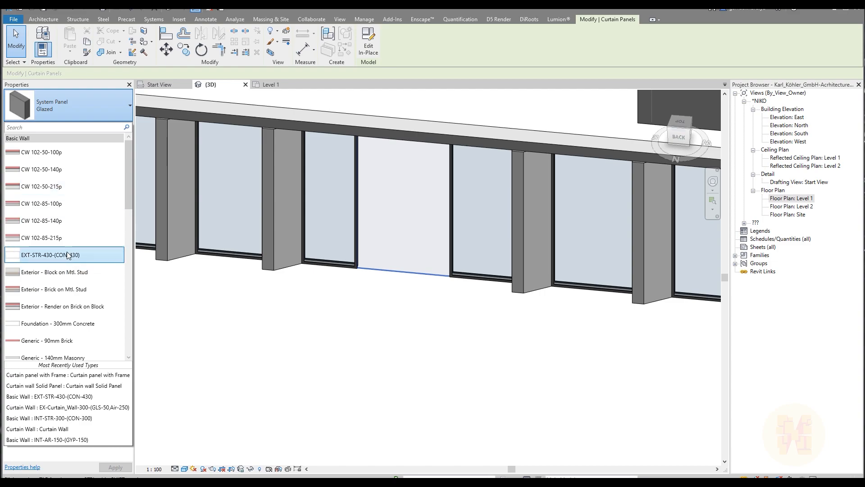
click(52, 255)
click(452, 350)
- Check the passage wall panel's misalignment in the Level 1 plan and set its location line offset to 150
click(271, 84)
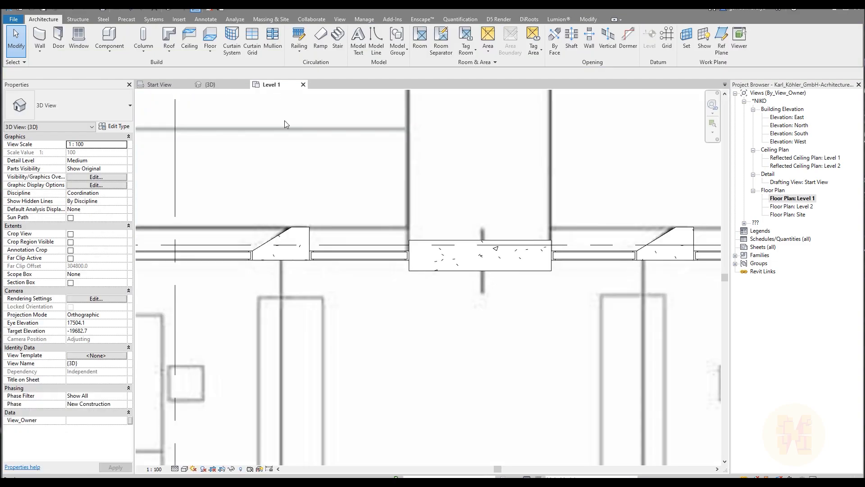
middle_drag(514, 294, 293, 288)
scroll(404, 259, up, 1)
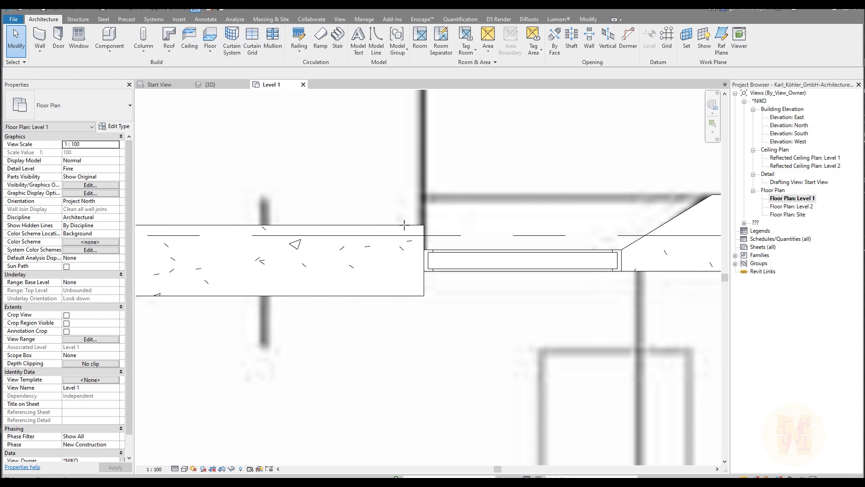
key(m)
key(e)
click(423, 295)
key(Escape)
key(Escape)
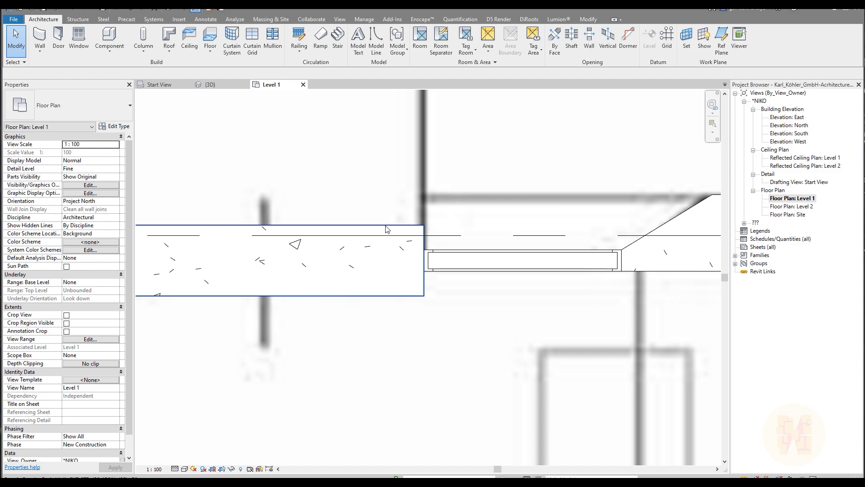
click(385, 228)
click(97, 154)
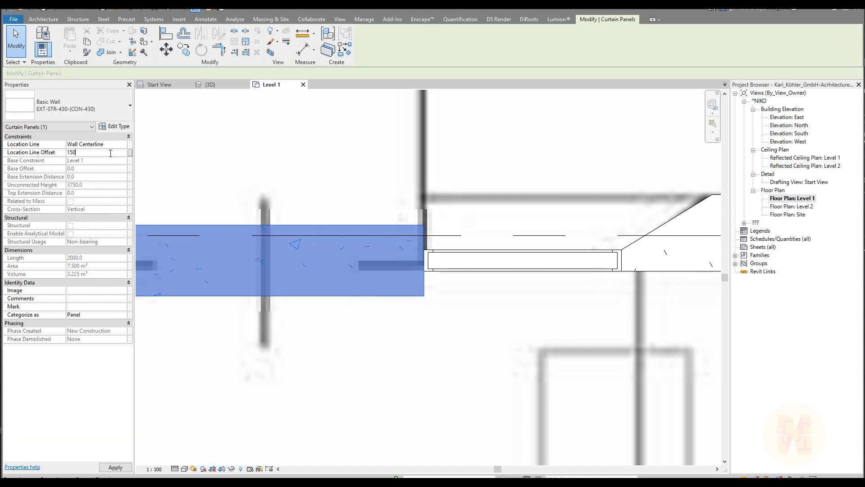
click(333, 325)
- Inspect the alignment of the passage wall, solid piers and framed panels along the north facade in the Level 1 plan
scroll(363, 263, down, 3)
scroll(362, 301, down, 2)
scroll(374, 296, down, 4)
middle_drag(299, 291, 402, 280)
middle_drag(253, 285, 326, 288)
scroll(335, 282, up, 3)
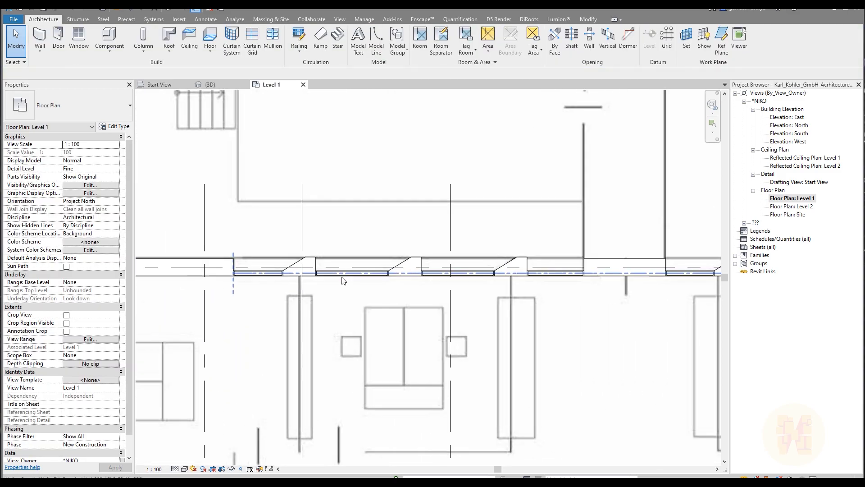
scroll(340, 280, up, 3)
middle_drag(279, 274, 394, 277)
scroll(378, 225, up, 1)
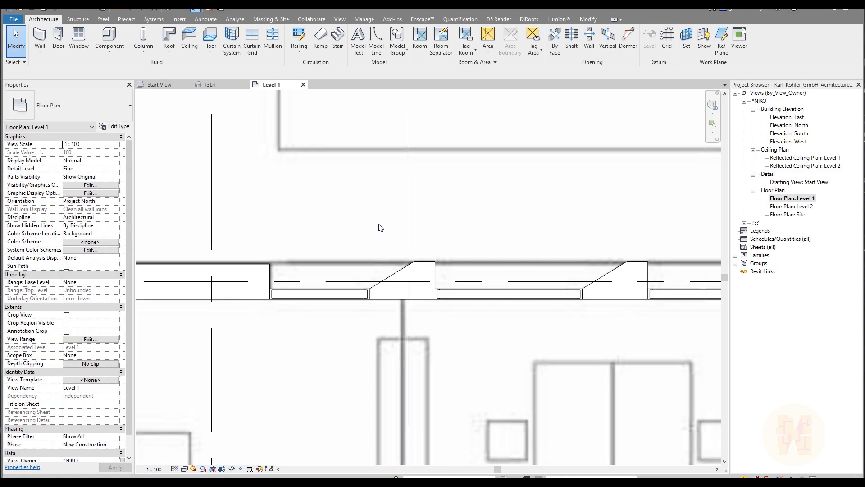
scroll(379, 226, up, 1)
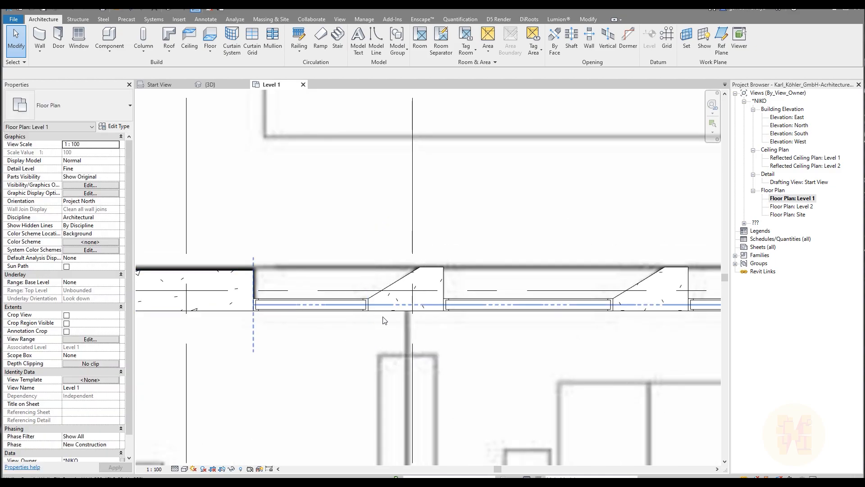
- Place vertical curtain grid lines in the two wide bays west of the passage, about 400 mm from each bay's eastern pier
middle_drag(378, 317, 310, 303)
middle_drag(523, 296, 365, 291)
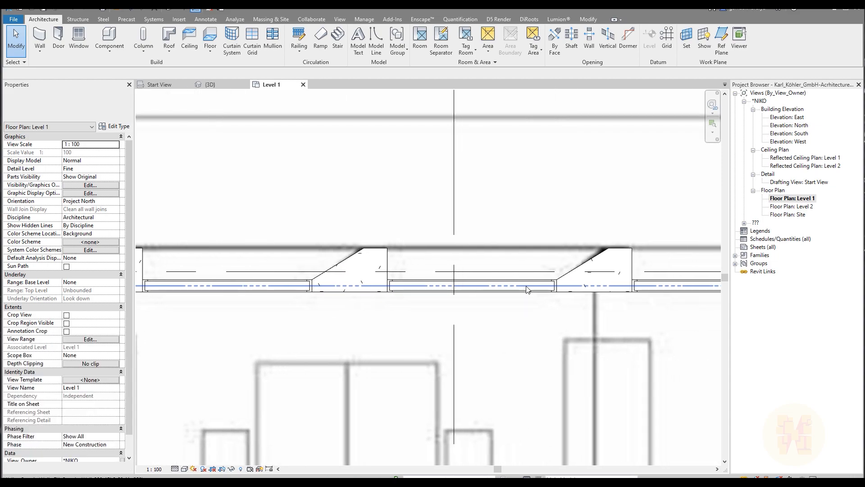
click(253, 37)
click(275, 285)
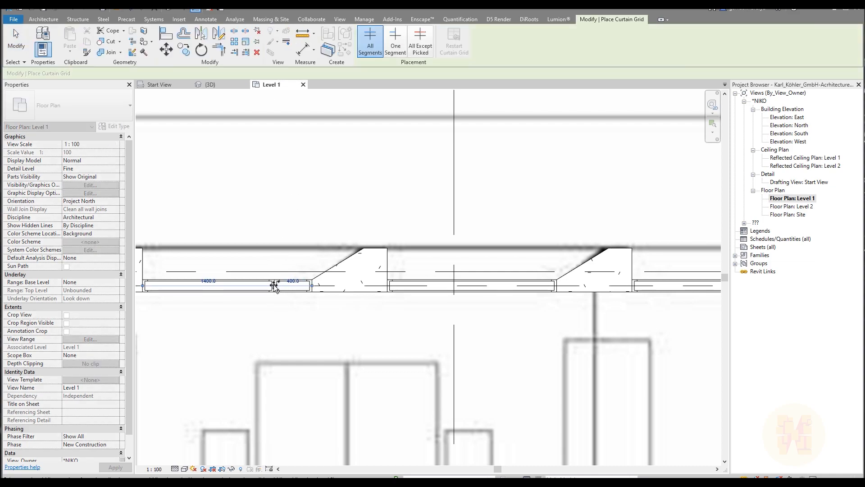
click(519, 283)
- Add vertical curtain grid lines near the eastern piers of the second and third wide bays east of the passage
scroll(599, 349, down, 2)
middle_drag(599, 349, 373, 280)
scroll(373, 280, up, 2)
middle_drag(218, 322, 213, 321)
click(379, 297)
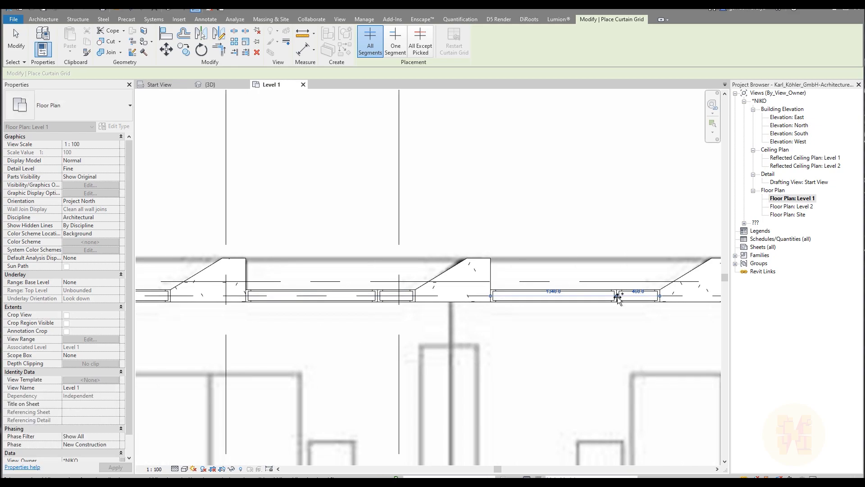
middle_drag(666, 308, 439, 303)
key(Escape)
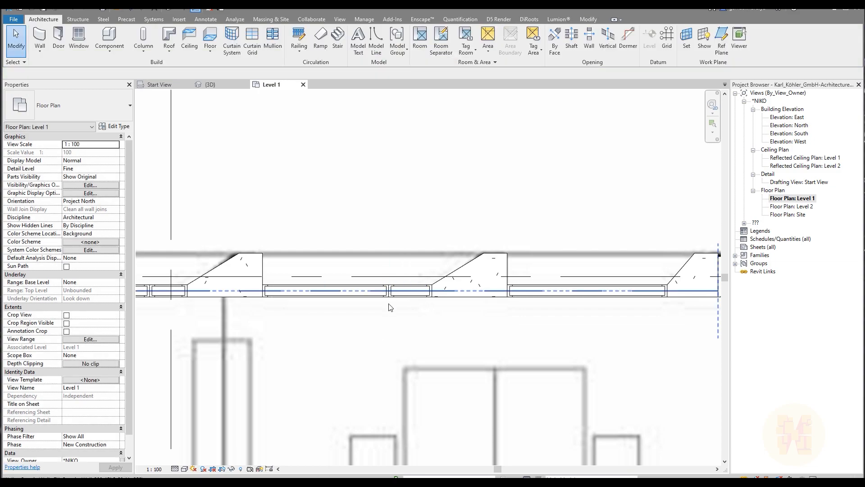
- Adjust the new grid line in the bay next to the easternmost one to match the other bays' 400 mm distance from the pier
click(389, 301)
click(410, 285)
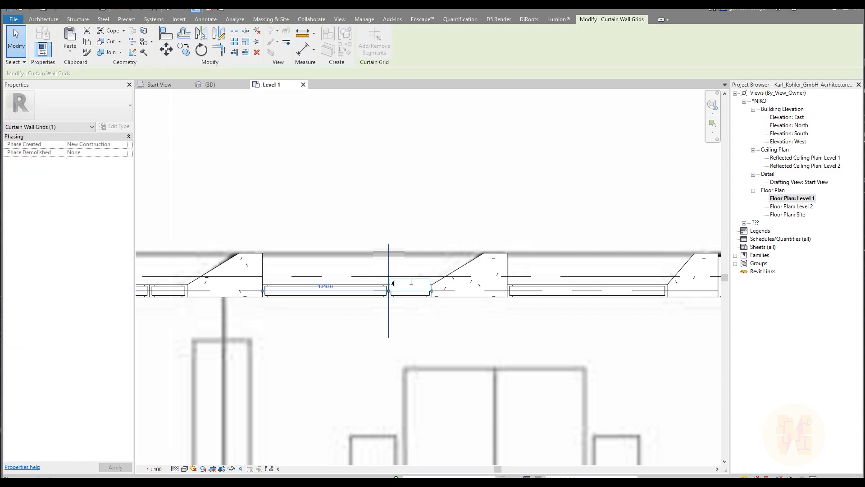
key(Return)
key(Escape)
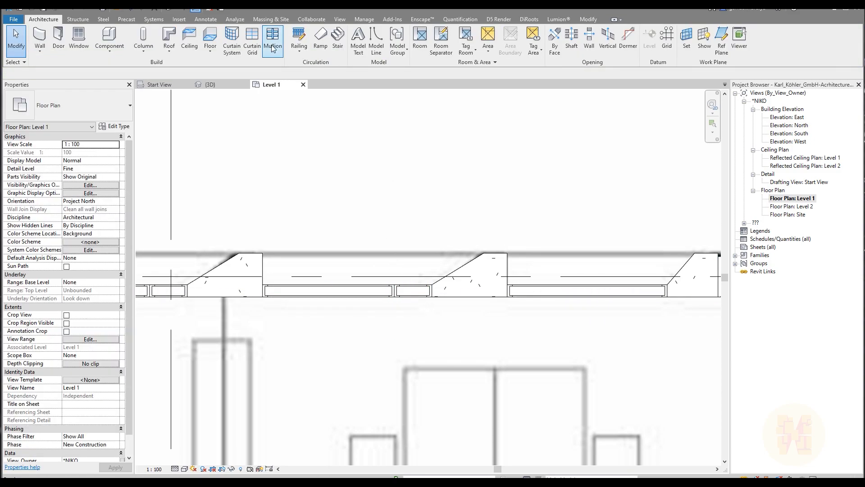
- Divide the easternmost bay of the north curtain wall with a vertical grid line near its eastern pier
click(254, 41)
middle_drag(643, 299, 569, 299)
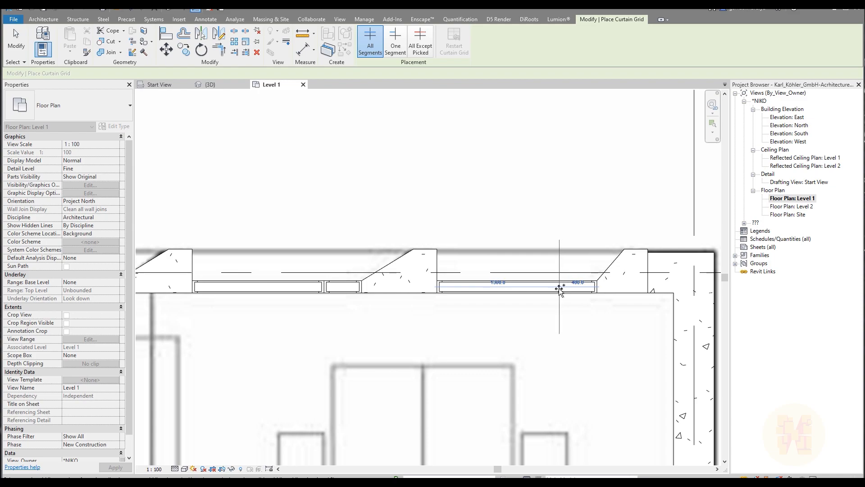
key(Escape)
key(Escape)
- Divide the first wide bay east of the passage with a vertical grid line near its eastern pier
scroll(499, 338, down, 2)
middle_drag(409, 351, 489, 323)
scroll(274, 284, up, 4)
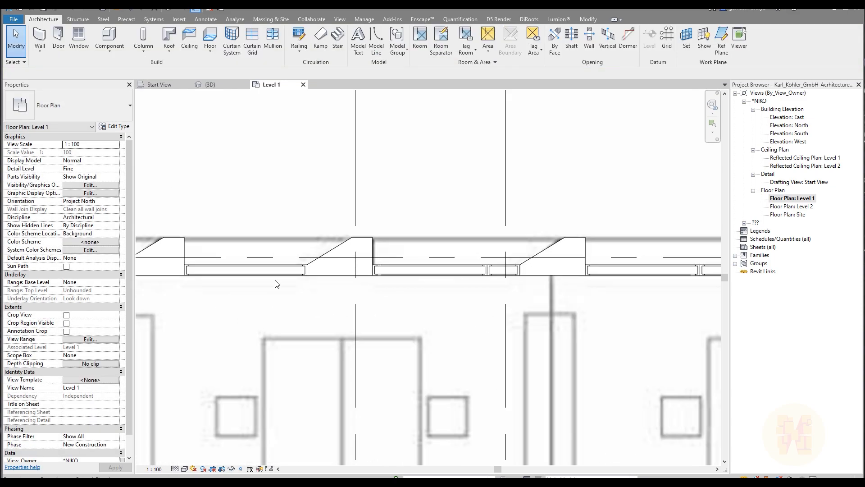
click(251, 43)
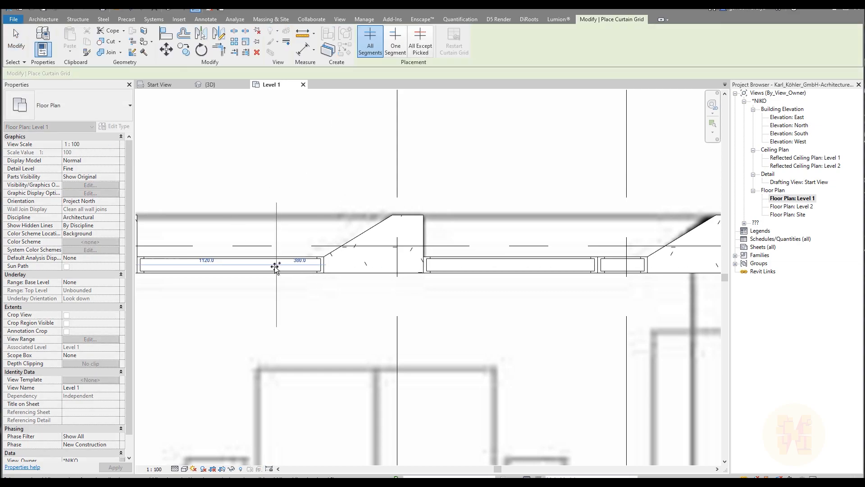
key(Escape)
key(Escape)
scroll(380, 204, down, 2)
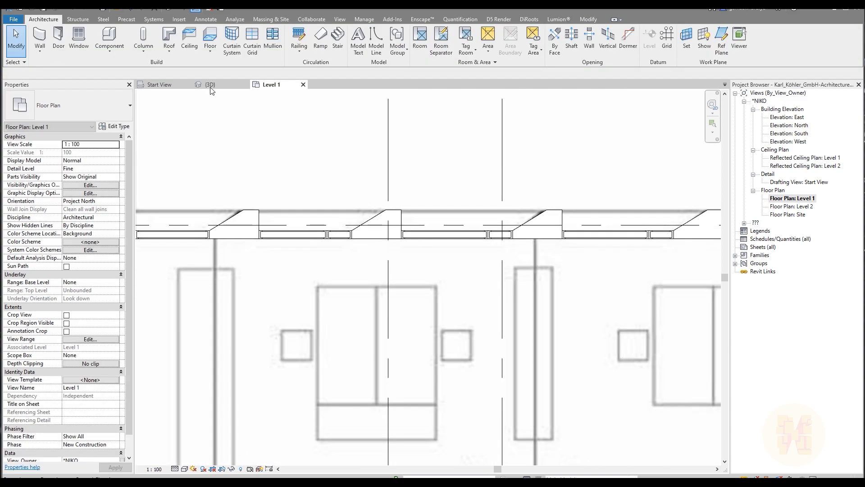
- Review the whole model in 3D and compare it with the facade photos Facade_4.jpg to Facade_2.jpg from the Reference folder in File Explorer
click(247, 85)
shift+middle_drag(277, 182, 600, 390)
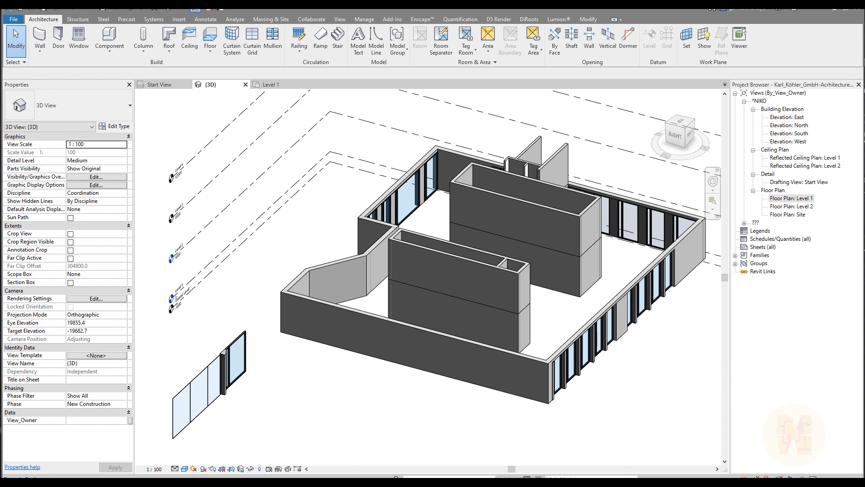
key(alt+Tab)
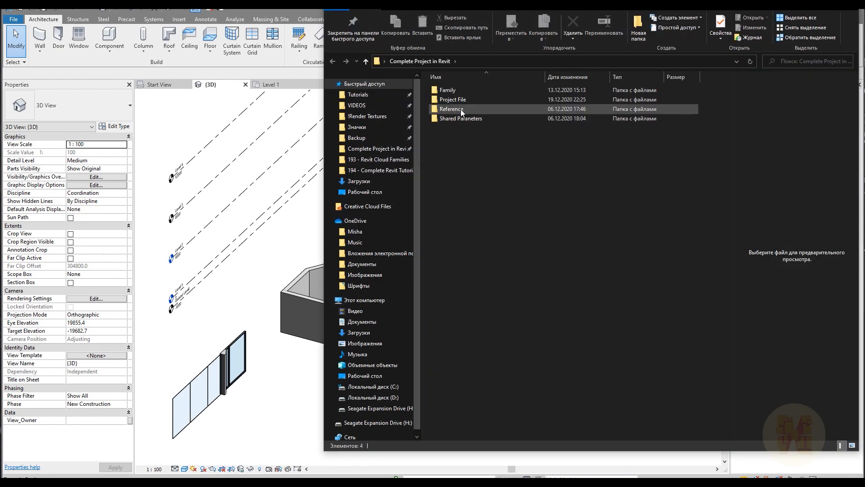
double_click(461, 111)
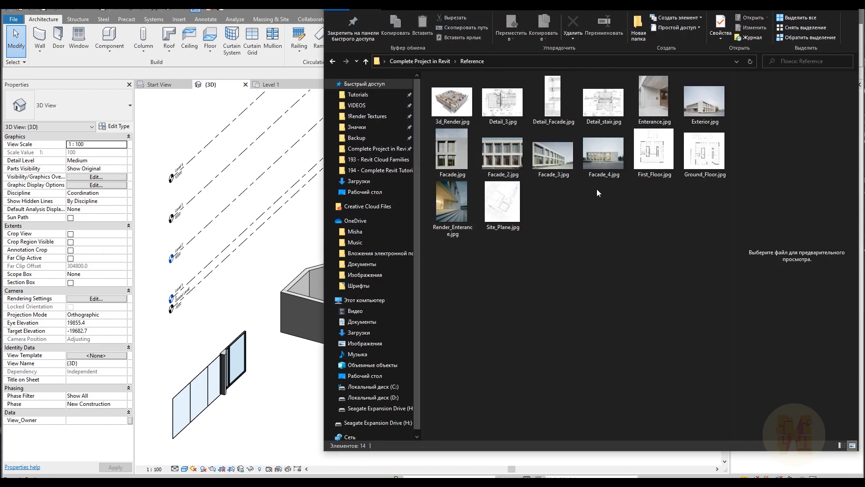
double_click(554, 160)
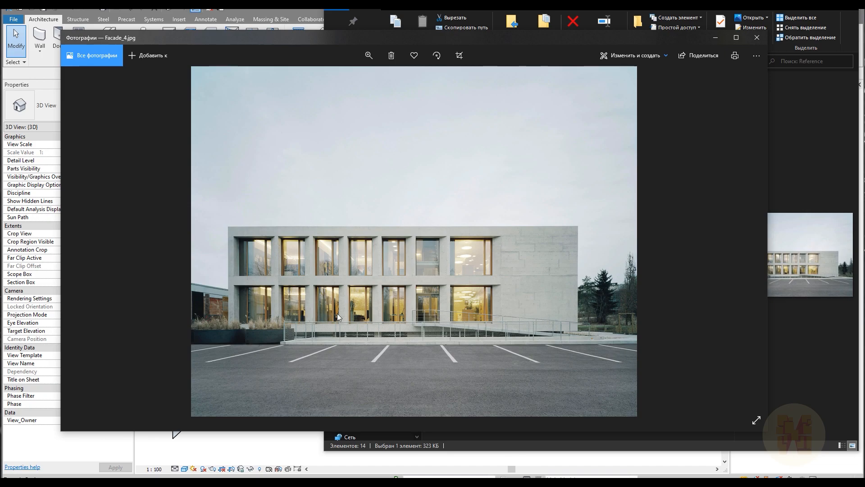
key(Left)
key(Left)
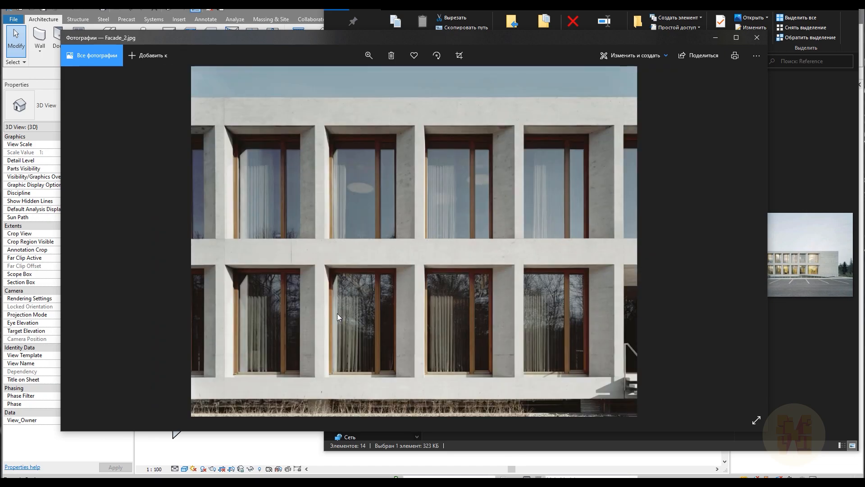
- Look at the building's corner in Exterior.jpg, close the photo and return from the Reference folder to the Revit model
key(Left)
key(Left)
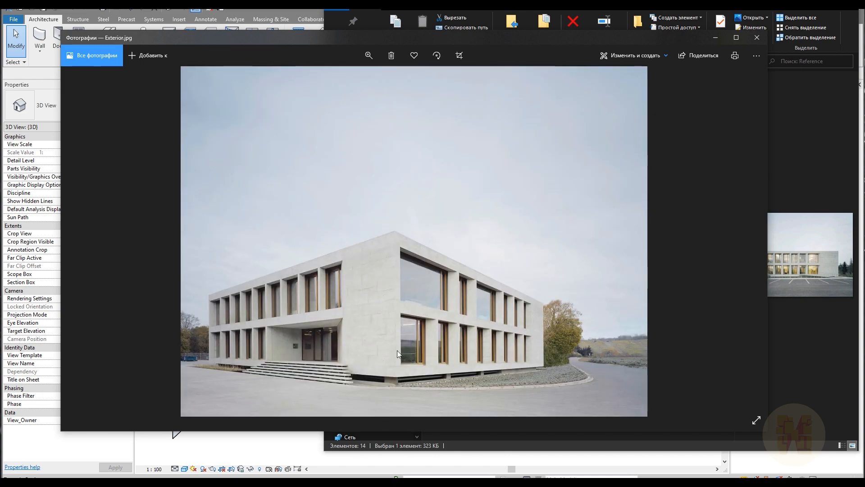
click(757, 38)
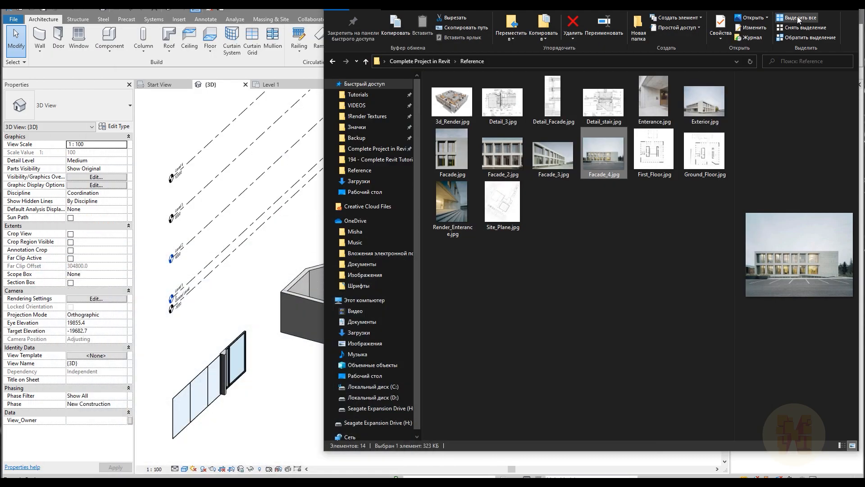
drag(769, 0, 592, 79)
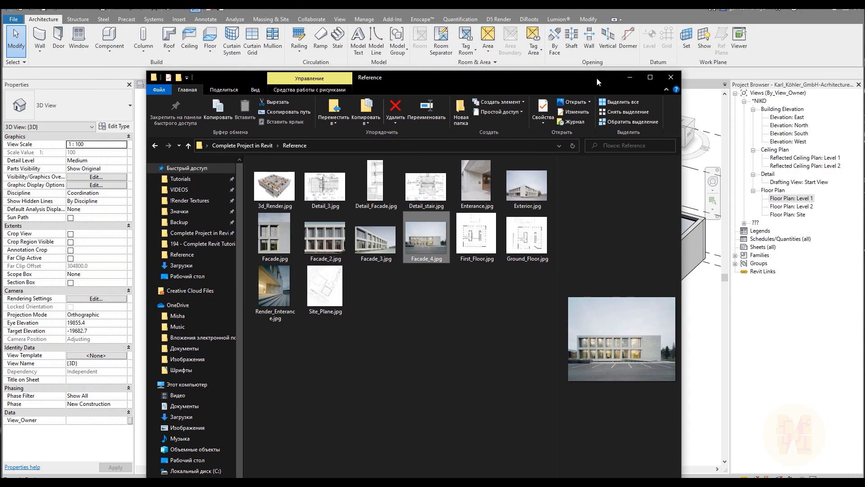
click(635, 78)
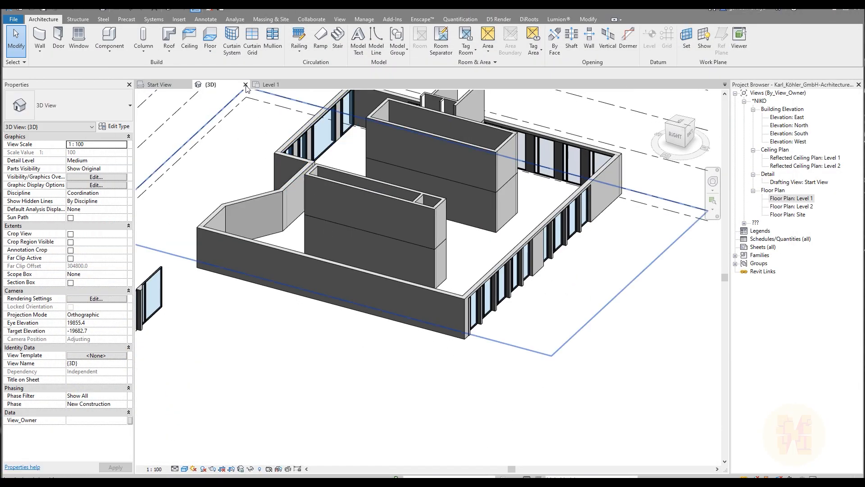
- On the Level 1 plan, draw an EX-Curtain_Wall-300-(GLS-50,Air-250) wall about 21.5 m long along the east wall, down to the south wall's inner face
click(267, 85)
scroll(312, 218, down, 5)
click(424, 247)
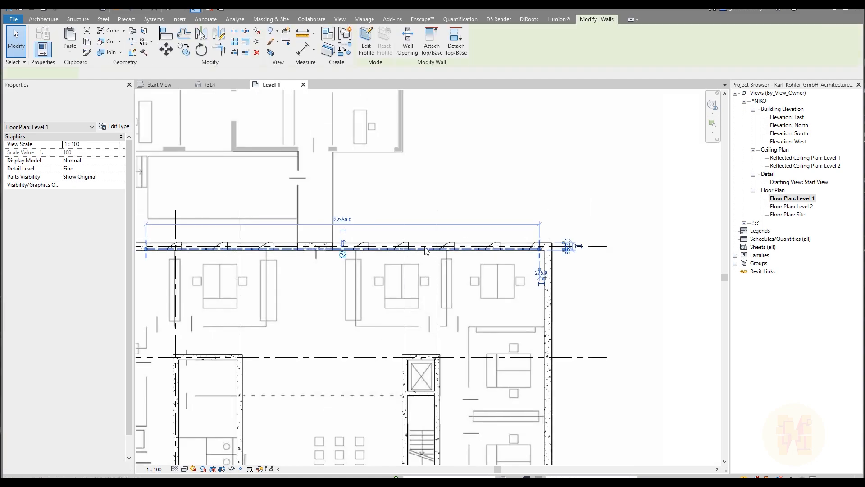
click(342, 51)
scroll(493, 205, up, 5)
middle_drag(491, 298, 366, 311)
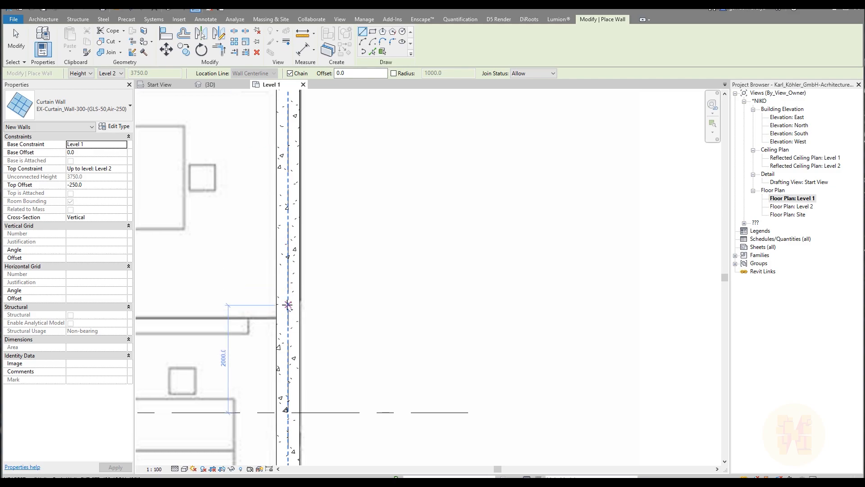
click(288, 305)
scroll(334, 275, down, 3)
middle_drag(354, 387, 368, 189)
middle_drag(345, 323, 402, 114)
middle_drag(409, 283, 463, 34)
scroll(426, 268, up, 6)
click(391, 348)
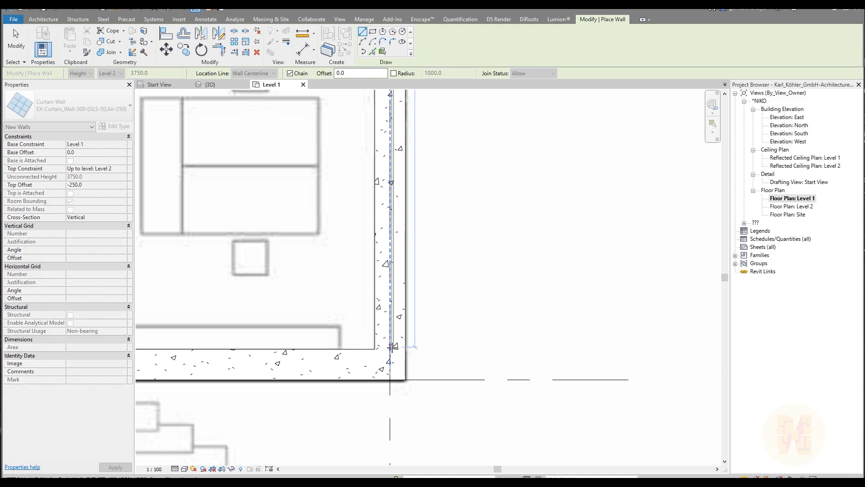
key(Escape)
key(Escape)
- Try to extend the east curtain wall's northern end well past the northernmost pier, to a total length of 22720 mm
scroll(454, 295, down, 8)
middle_drag(462, 266, 433, 419)
scroll(424, 215, up, 5)
click(392, 262)
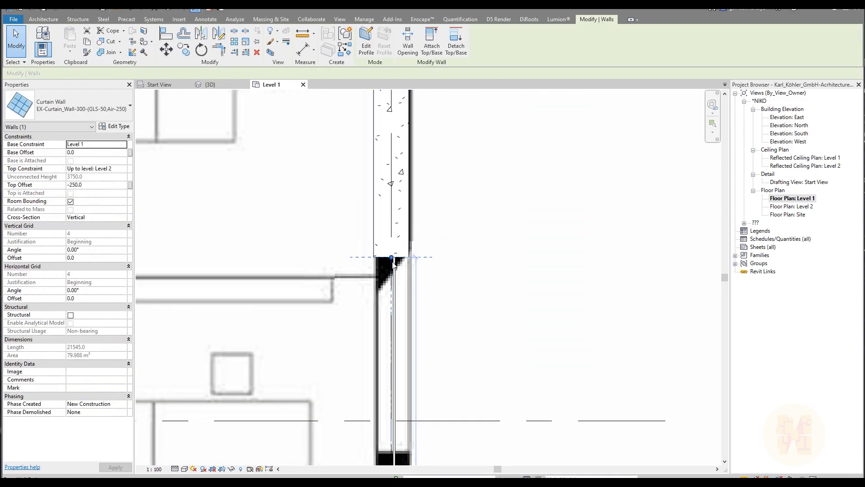
drag(391, 258, 392, 161)
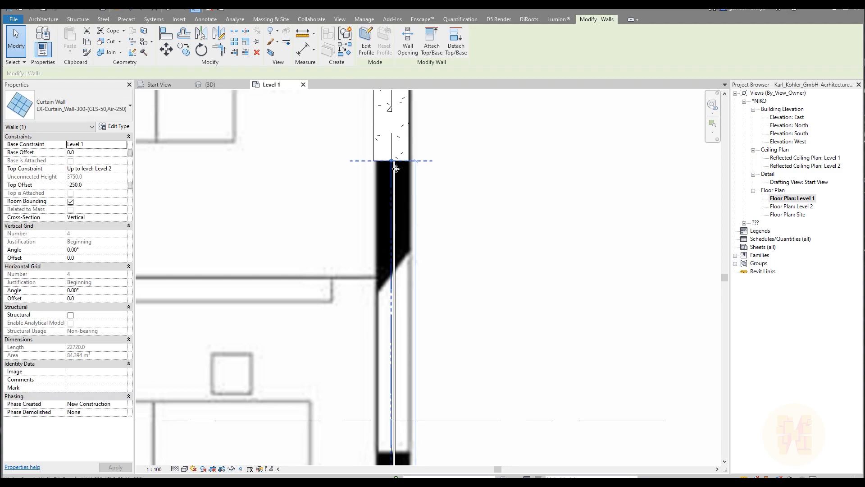
key(r)
key(s)
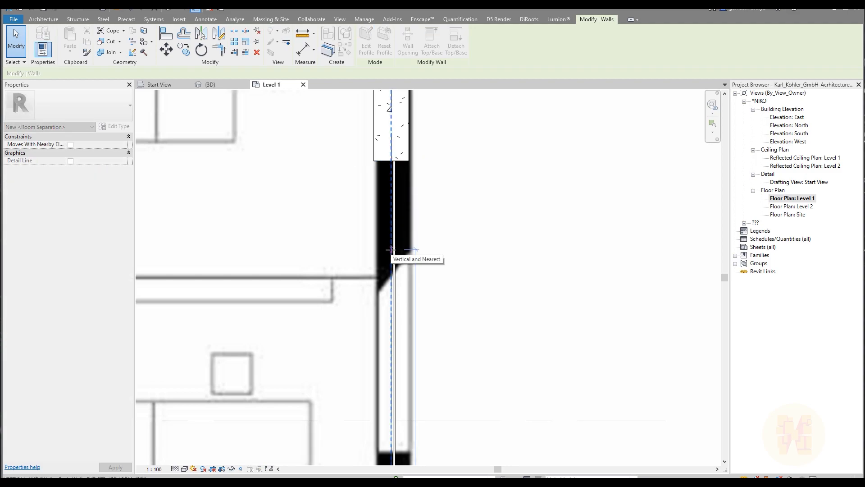
key(Escape)
key(Escape)
- Add a vertical grid line to the east curtain wall at the southern edge of its northernmost pier
scroll(429, 400, down, 5)
scroll(418, 246, up, 2)
middle_drag(417, 245, 420, 87)
scroll(404, 397, up, 5)
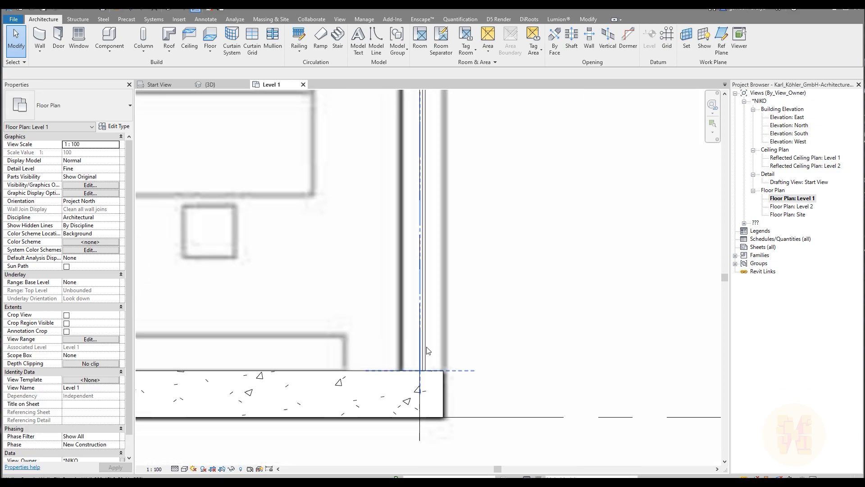
scroll(464, 360, down, 4)
scroll(433, 315, up, 3)
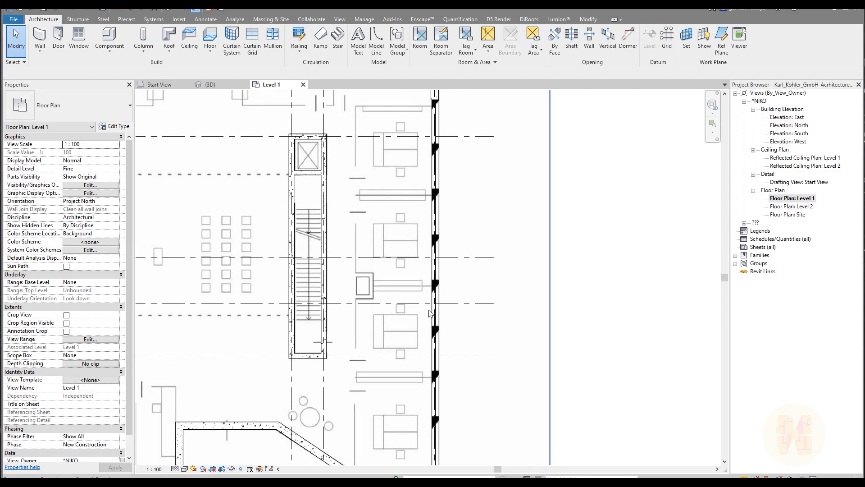
scroll(435, 154, up, 5)
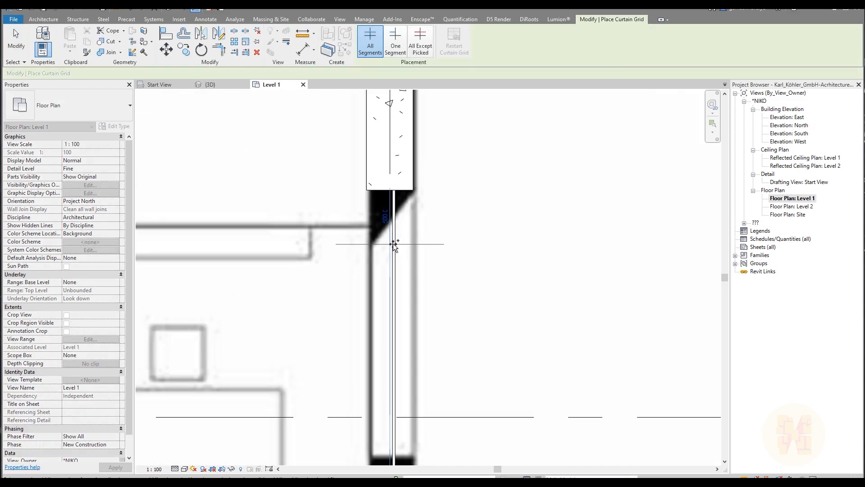
- Move the east curtain wall's end slightly farther north and check the northernmost pier panel's width at its grid line
click(383, 188)
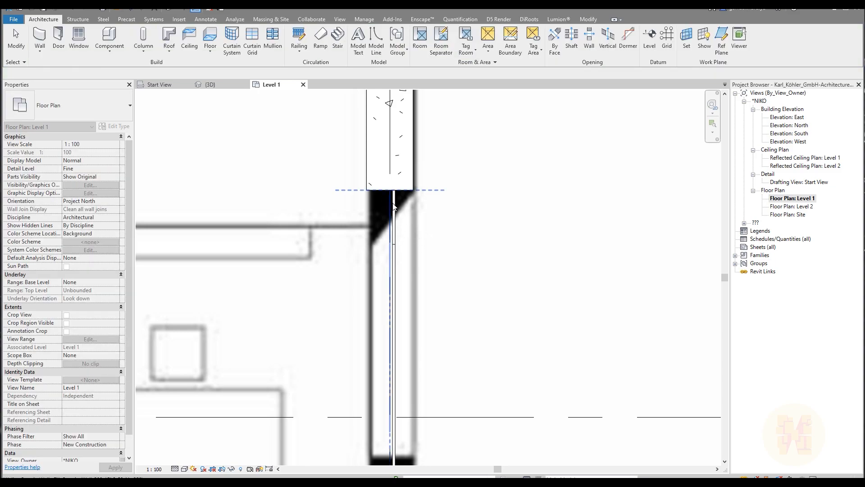
drag(390, 191, 390, 171)
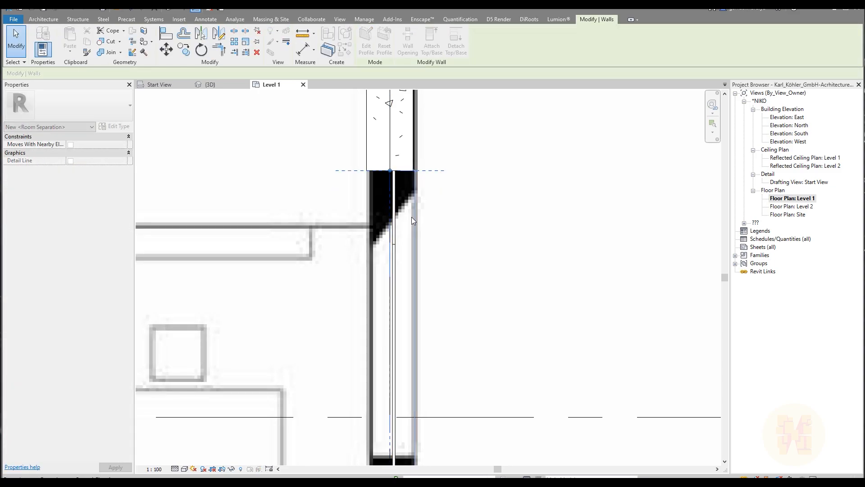
key(Escape)
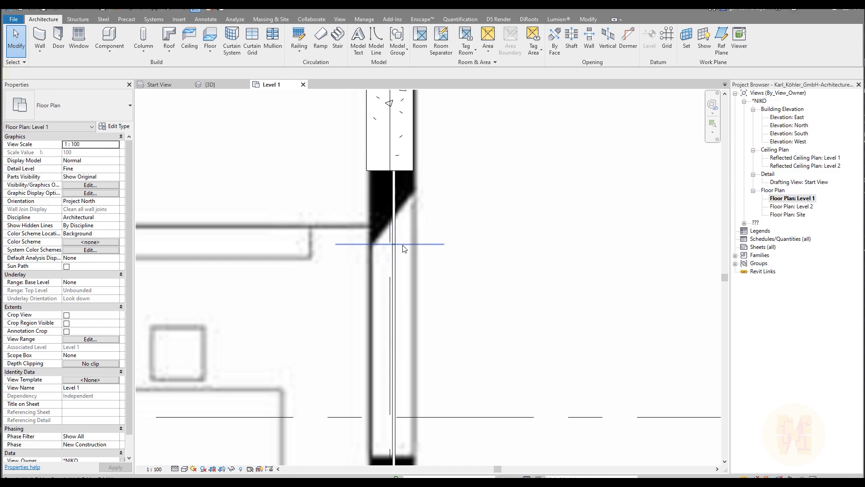
click(405, 243)
click(375, 171)
drag(390, 171, 390, 163)
key(Escape)
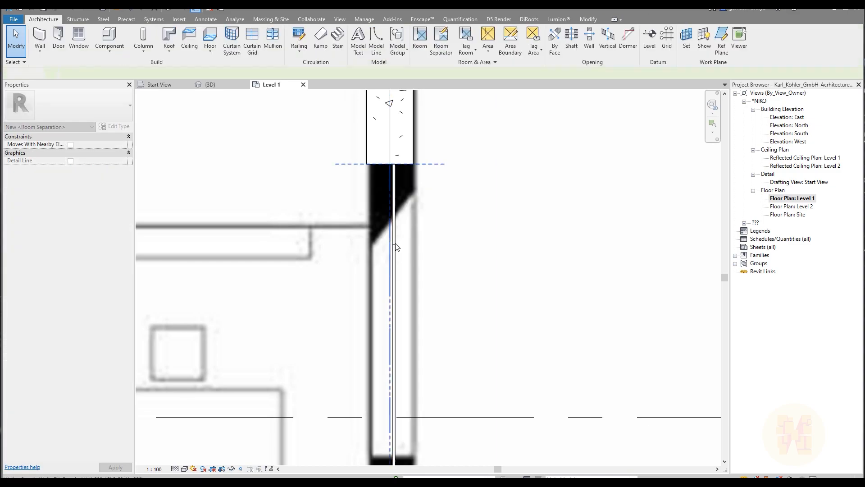
click(405, 245)
key(Escape)
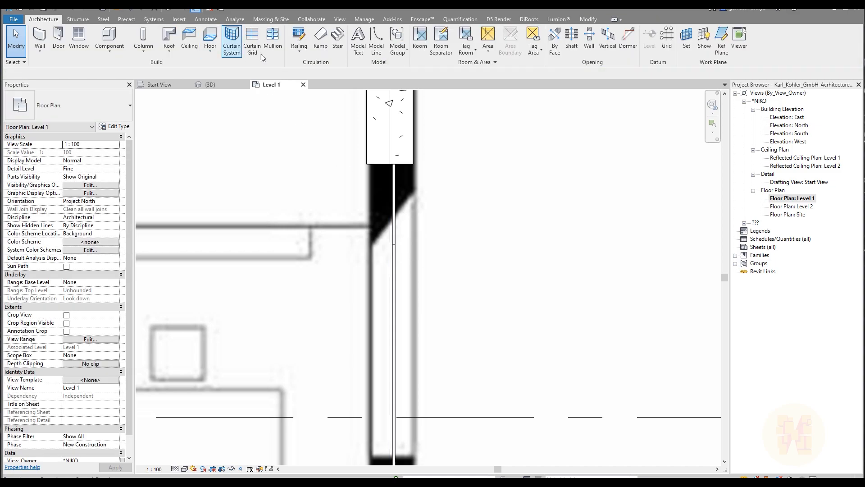
- Add a vertical grid line at the northern edge of the second pier, 2000 mm from the previous grid line
click(252, 47)
scroll(400, 279, down, 1)
middle_drag(400, 279, 410, 124)
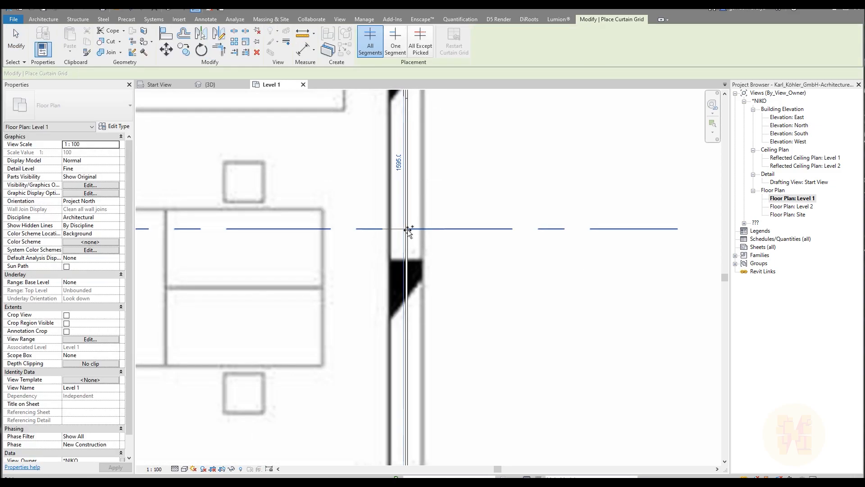
click(406, 263)
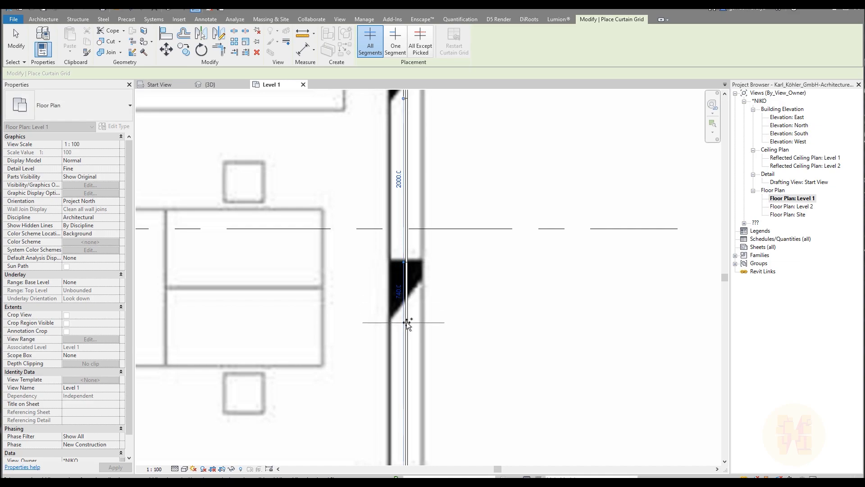
- Add vertical grid lines marking the edges of the third and fourth piers, with 800 mm piers separated by an 1800 mm bay
scroll(431, 274, down, 3)
middle_drag(457, 381, 453, 183)
scroll(407, 210, up, 2)
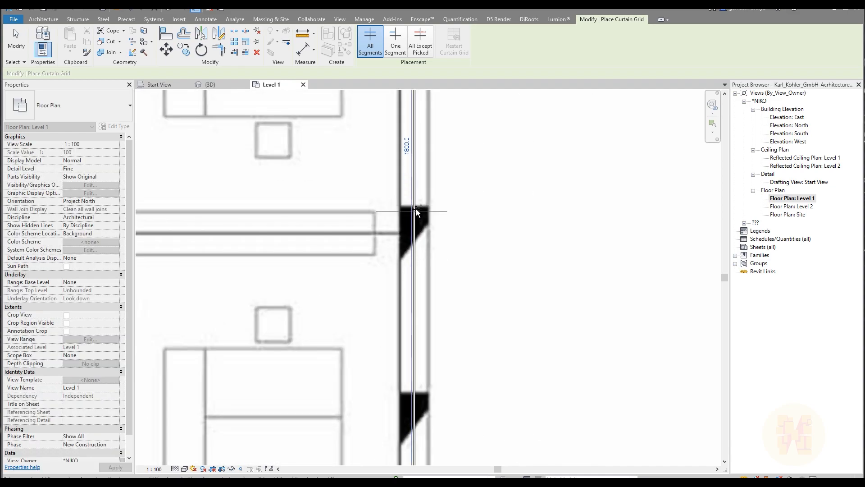
click(410, 260)
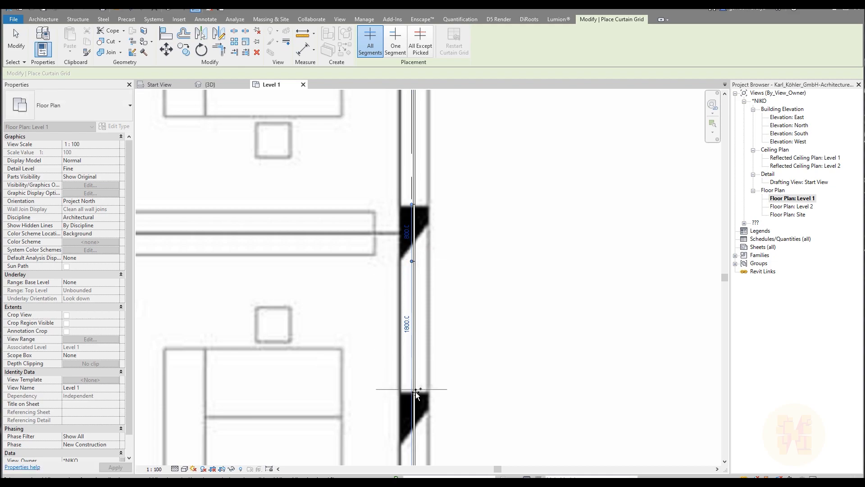
click(412, 440)
- Continue southward with vertical grid lines at both edges of the fifth, sixth and seventh piers of the east curtain wall
middle_drag(412, 446, 393, 244)
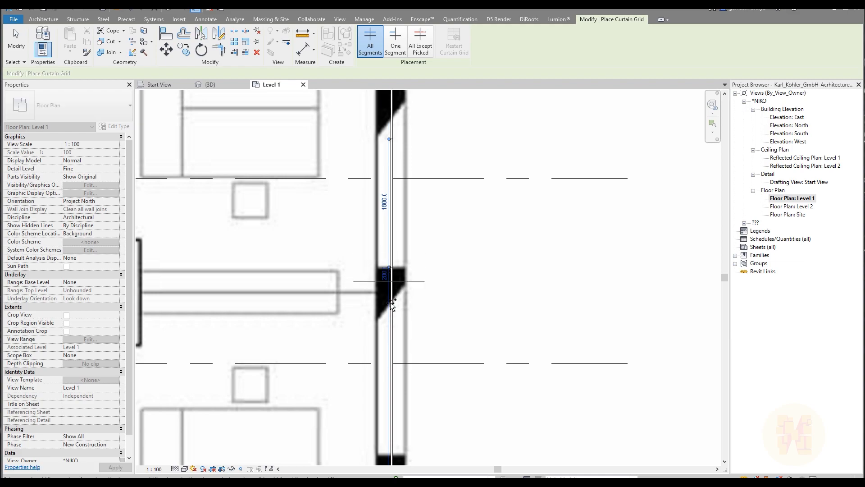
click(390, 320)
middle_drag(396, 350, 381, 207)
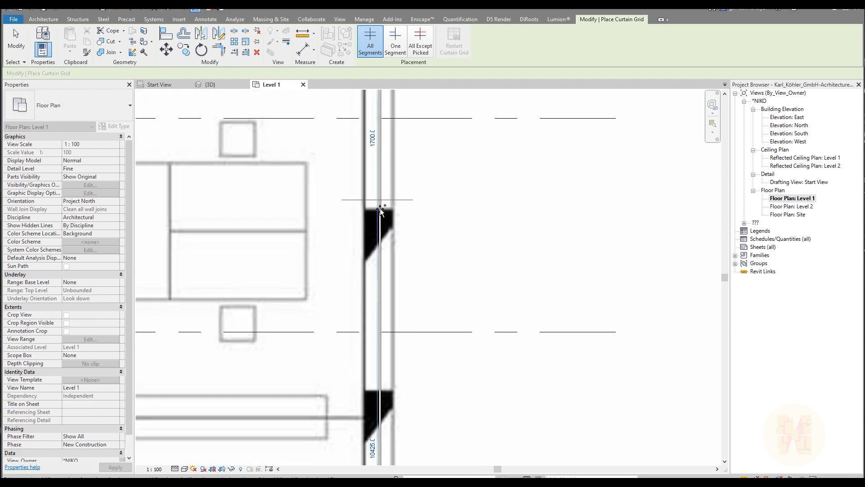
click(377, 265)
middle_drag(376, 347, 397, 133)
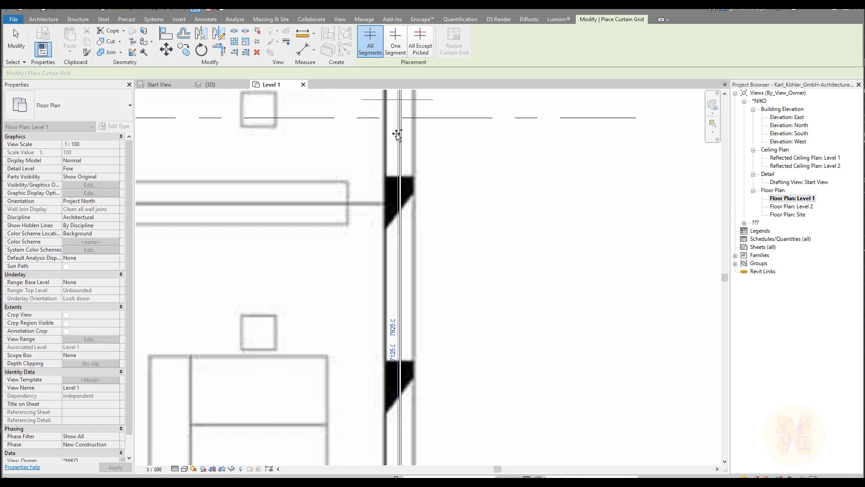
click(400, 178)
click(398, 235)
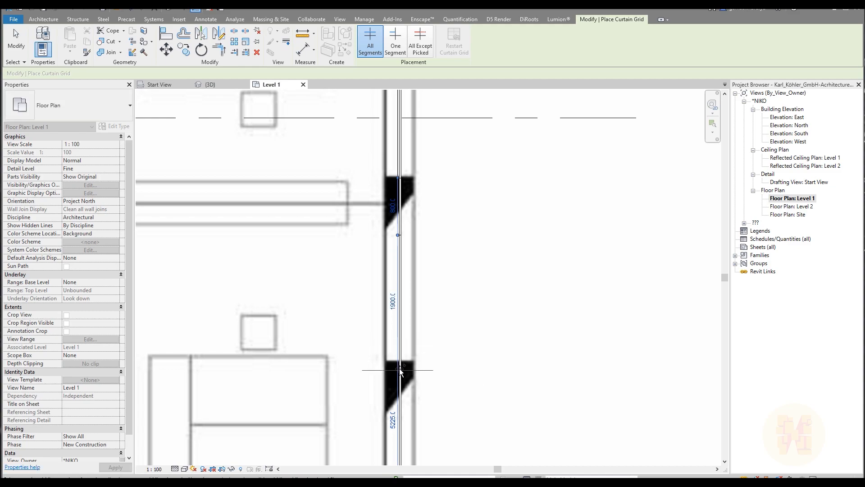
- Add a vertical grid line at the southernmost pier's northern edge and set its distance from the previous grid line to 1800 mm
scroll(401, 368, up, 2)
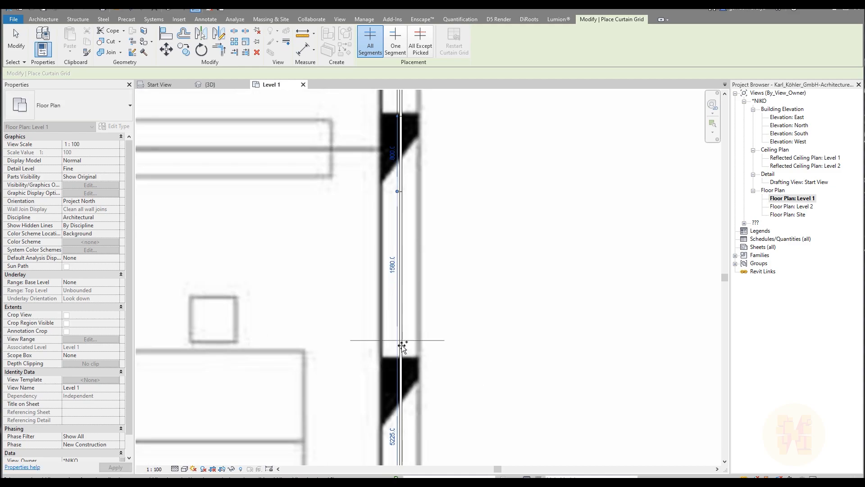
scroll(402, 359, up, 2)
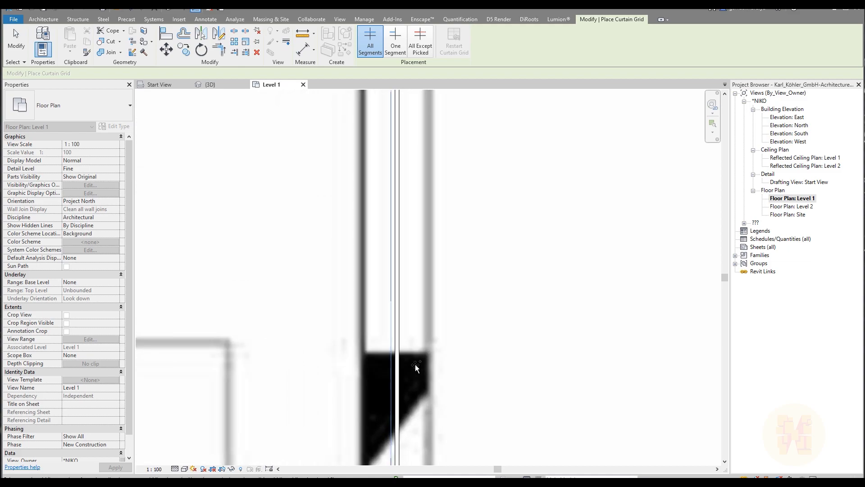
click(400, 347)
key(Escape)
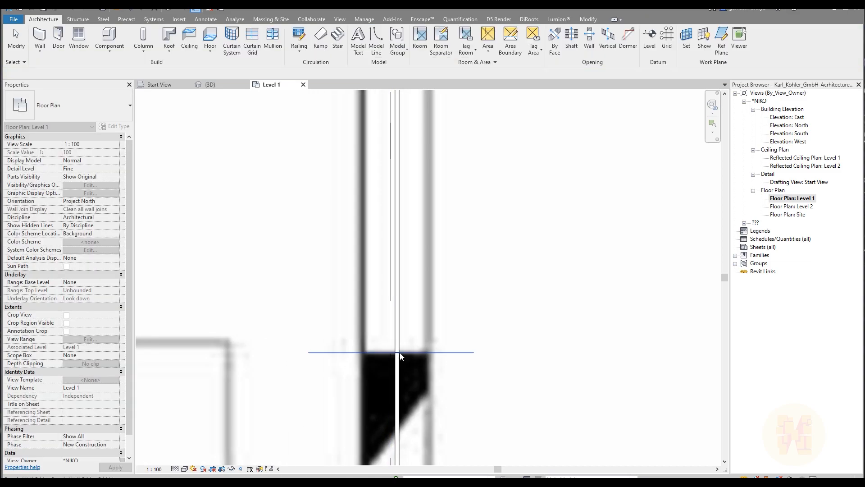
click(385, 210)
text(1800)
key(Return)
key(Escape)
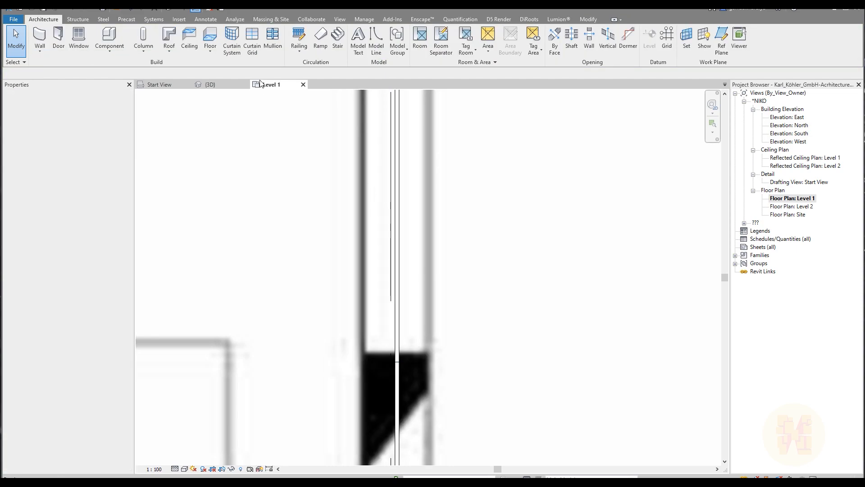
- Add a vertical grid line at the southernmost pier's southern edge, 800 mm beyond its northern one
click(254, 42)
scroll(397, 122, down, 3)
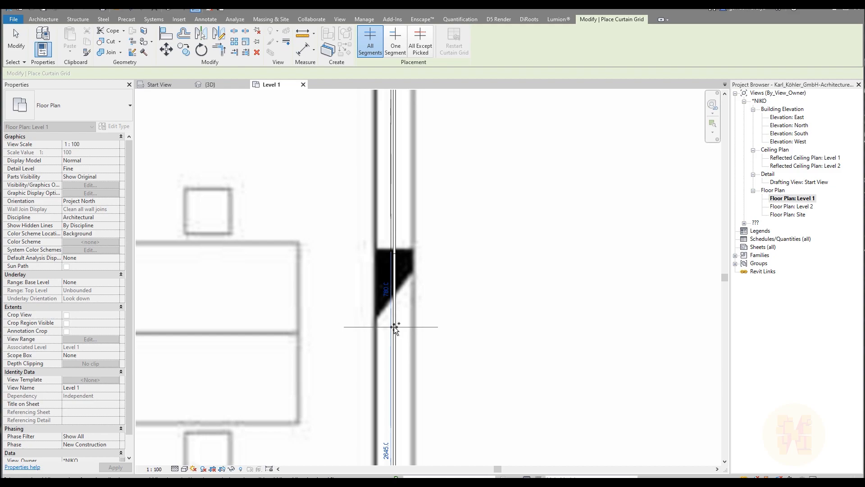
scroll(394, 328, down, 2)
middle_drag(424, 284, 438, 156)
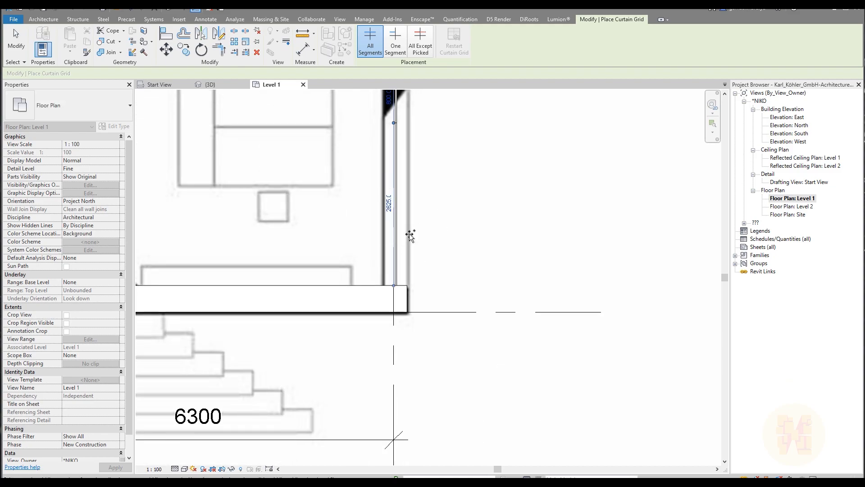
key(Escape)
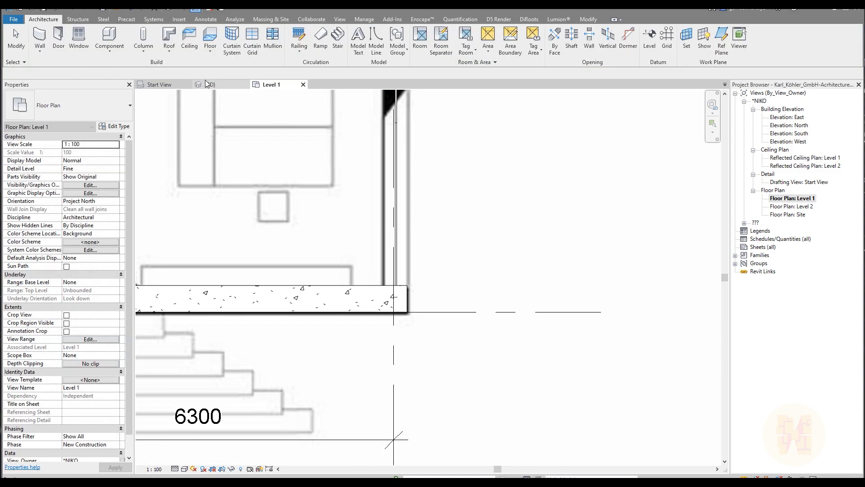
- Switch to the 3D view and face the base of the gridded east curtain wall
click(207, 85)
scroll(444, 271, down, 2)
shift+middle_drag(367, 309, 463, 318)
scroll(436, 326, up, 6)
shift+middle_drag(438, 353, 427, 350)
middle_drag(311, 351, 391, 343)
scroll(420, 308, up, 3)
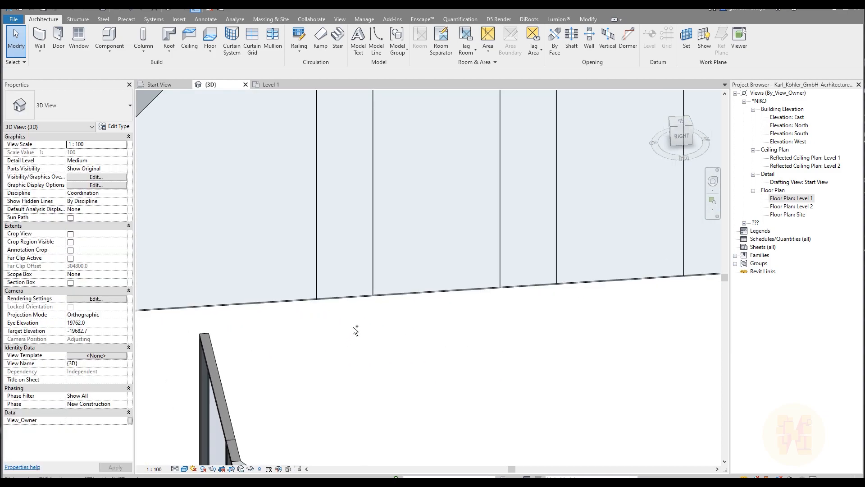
ctrl+drag(550, 272, 538, 328)
middle_drag(648, 380, 403, 378)
ctrl+click(464, 272)
middle_drag(570, 354, 363, 360)
ctrl+click(427, 272)
middle_drag(571, 332, 358, 336)
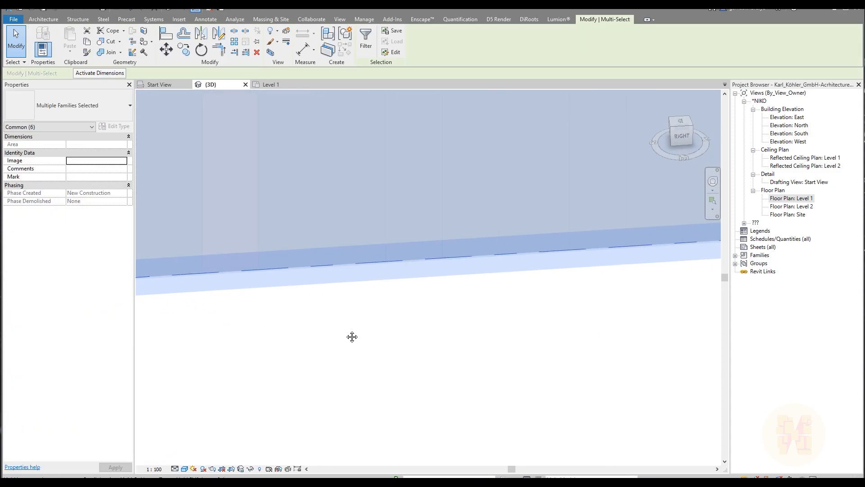
- Select all eight 800 mm pier panels along the base of the east curtain wall
click(381, 291)
ctrl+drag(383, 291, 367, 235)
middle_drag(262, 338, 504, 334)
scroll(501, 333, down, 2)
ctrl+drag(458, 330, 458, 267)
ctrl+drag(329, 324, 327, 286)
ctrl+drag(211, 325, 207, 292)
scroll(286, 319, down, 4)
ctrl+drag(283, 319, 272, 290)
middle_drag(557, 324, 315, 340)
scroll(412, 297, up, 2)
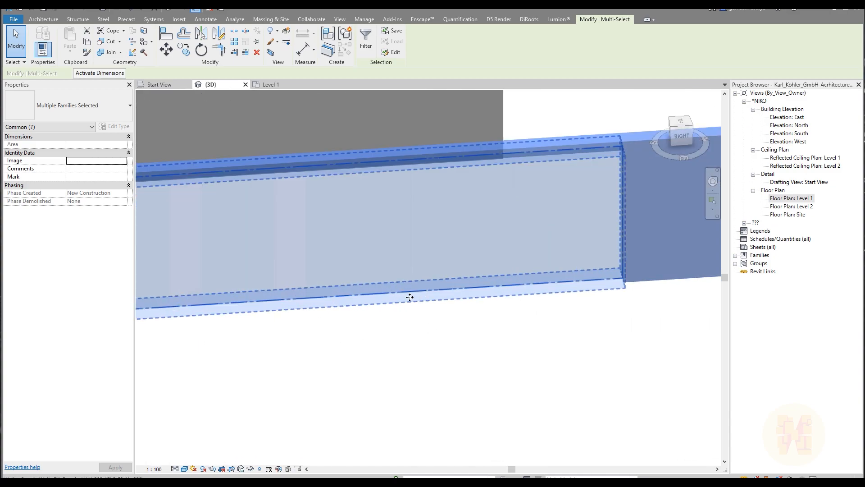
ctrl+drag(388, 327, 382, 279)
ctrl+drag(490, 286, 488, 279)
ctrl+drag(613, 311, 609, 264)
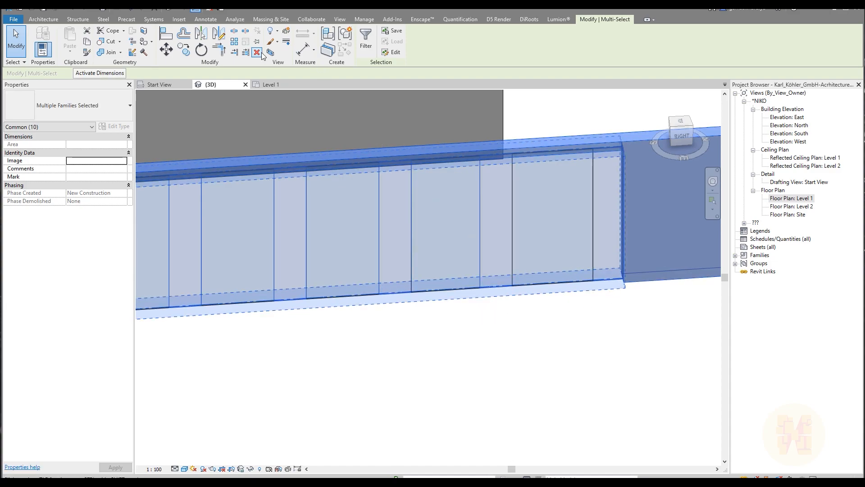
- Filter the selection to curtain panels only and change these pier panels to the Curtain wall Solid Panel type
click(365, 38)
click(491, 203)
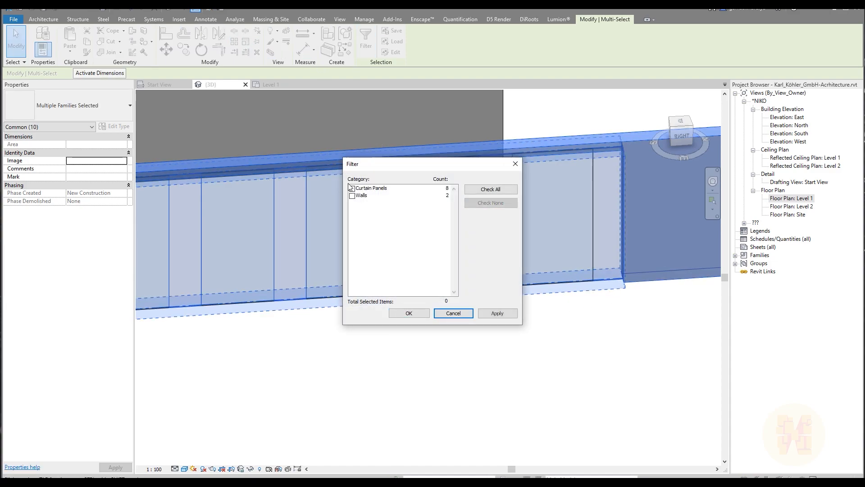
click(352, 188)
click(413, 317)
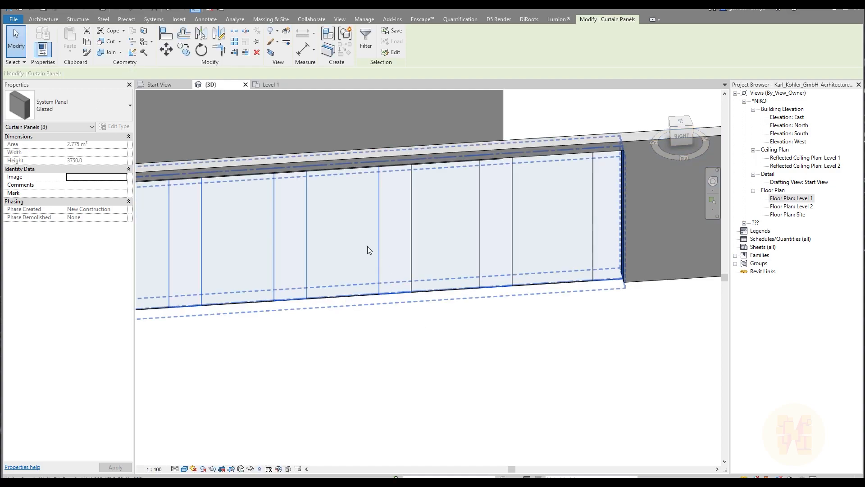
click(64, 104)
click(84, 272)
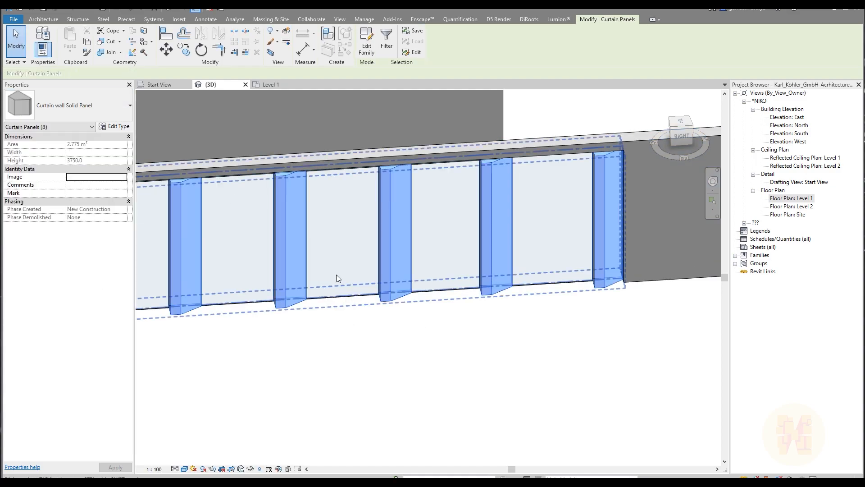
- Examine the solid pier panels of the east curtain wall in the Level 1 plan and return to the 3D view
click(270, 84)
scroll(458, 325, up, 5)
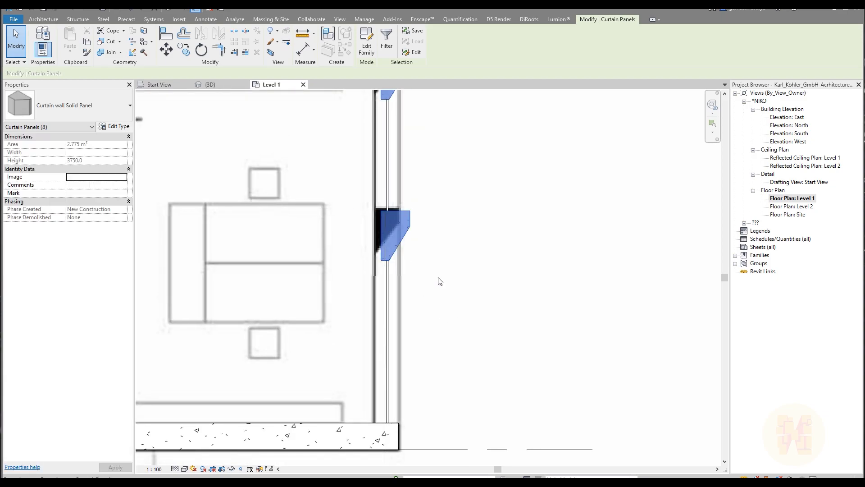
key(Escape)
click(210, 84)
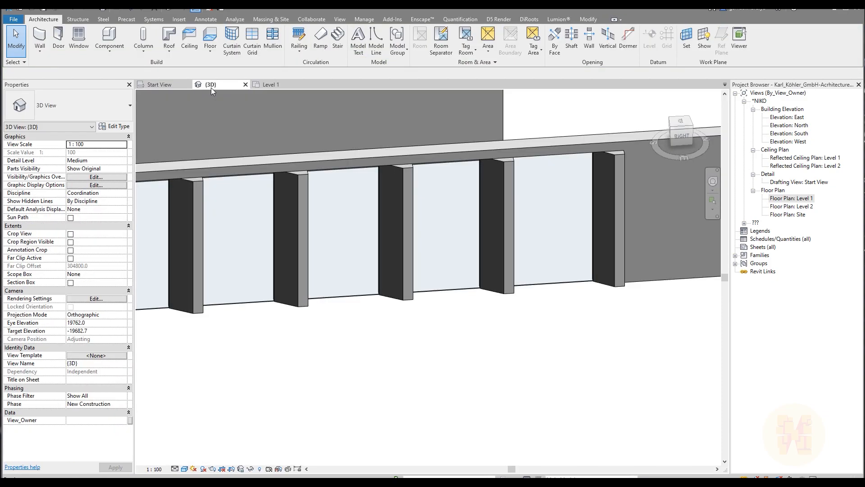
drag(525, 332, 512, 295)
ctrl+drag(436, 332, 424, 289)
ctrl+drag(364, 339, 354, 288)
ctrl+drag(281, 326, 278, 275)
ctrl+drag(205, 335, 194, 289)
middle_drag(201, 368, 553, 355)
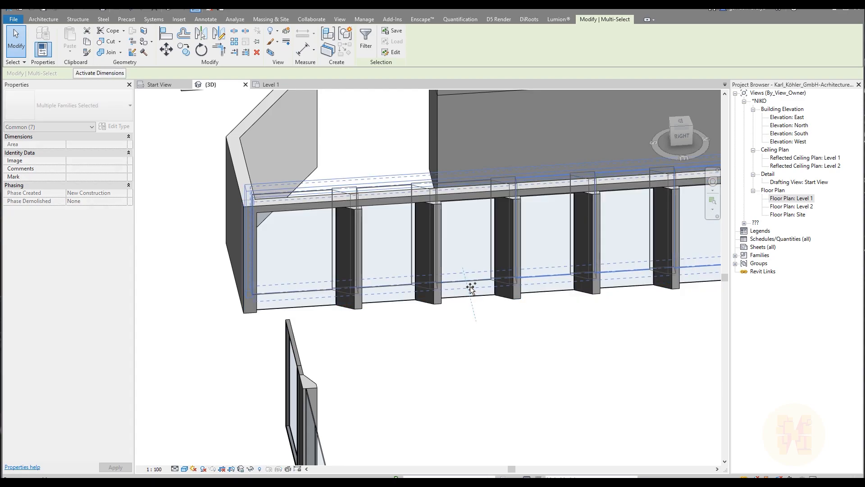
key(Escape)
click(342, 315)
key(Escape)
- Select the glazed window panels in all eight bays between the solid piers of the east curtain wall
ctrl+drag(321, 293, 320, 293)
ctrl+drag(412, 320, 408, 297)
ctrl+drag(466, 315, 459, 282)
ctrl+drag(564, 309, 548, 281)
ctrl+drag(632, 308, 626, 281)
middle_drag(644, 350, 225, 359)
ctrl+drag(293, 318, 282, 274)
ctrl+drag(381, 316, 374, 279)
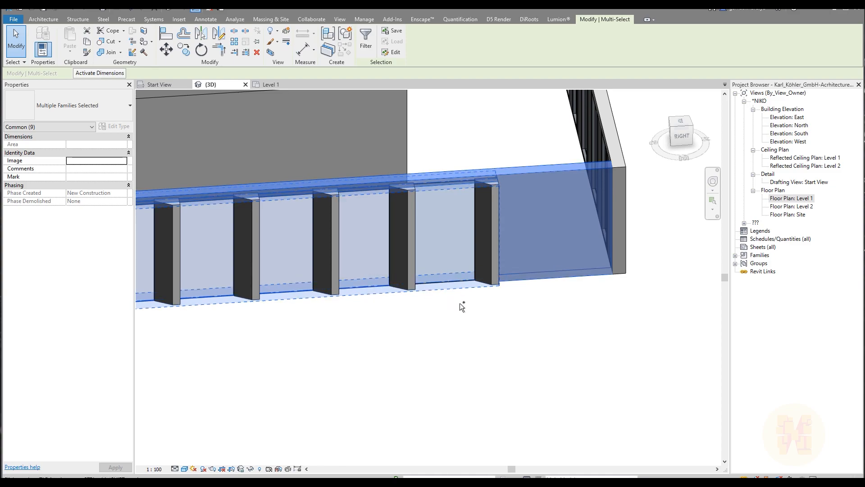
- Filter the selection to curtain panels only and change the window bays to the Curtain panel with Frame type
click(366, 39)
click(512, 203)
click(353, 189)
click(417, 315)
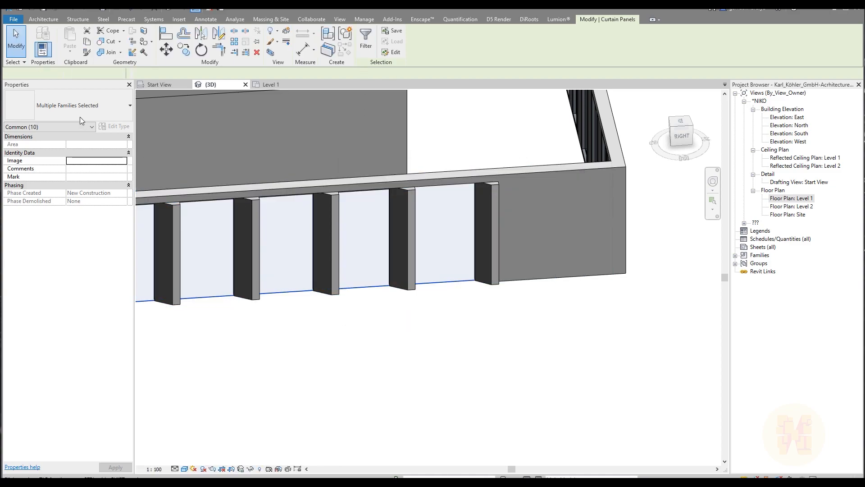
click(88, 111)
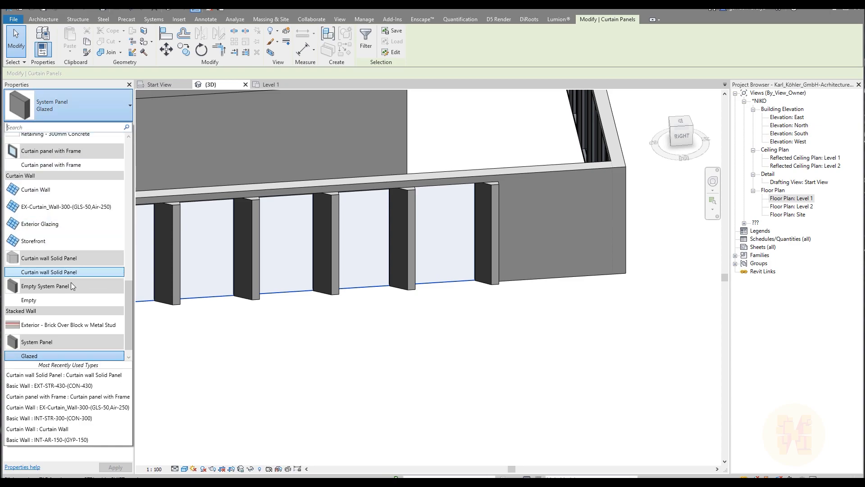
click(73, 166)
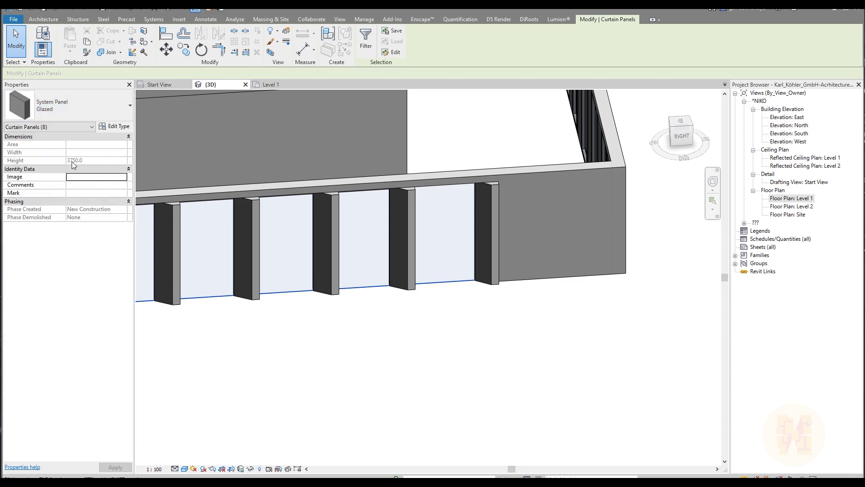
click(449, 369)
- In the Level 1 plan, move the east curtain wall westward so its piers' inner faces align with the adjoining concrete wall's inner face
click(270, 88)
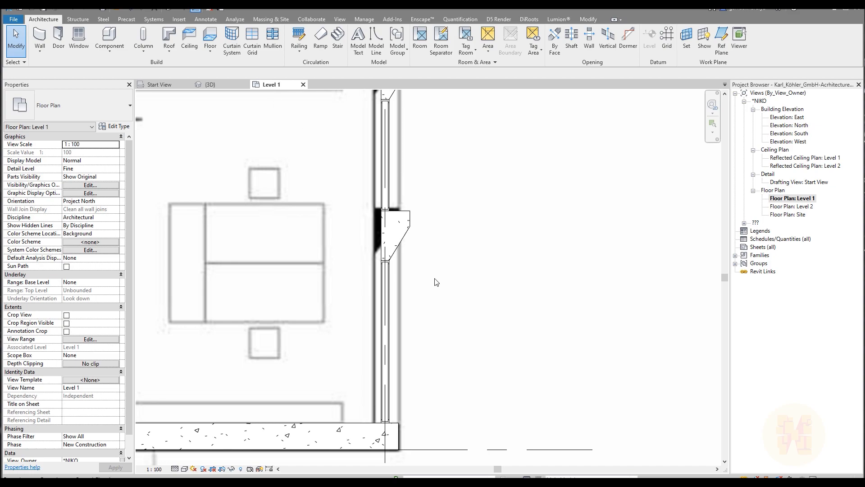
middle_drag(409, 253, 371, 442)
middle_drag(379, 238, 400, 463)
middle_drag(376, 130, 368, 249)
middle_drag(372, 184, 374, 363)
middle_drag(375, 149, 362, 399)
middle_drag(352, 180, 361, 315)
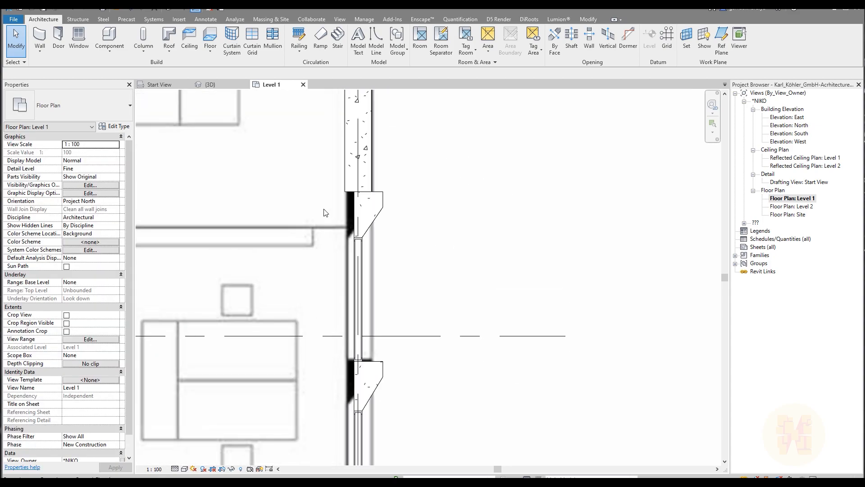
middle_drag(335, 206, 344, 285)
scroll(349, 285, up, 2)
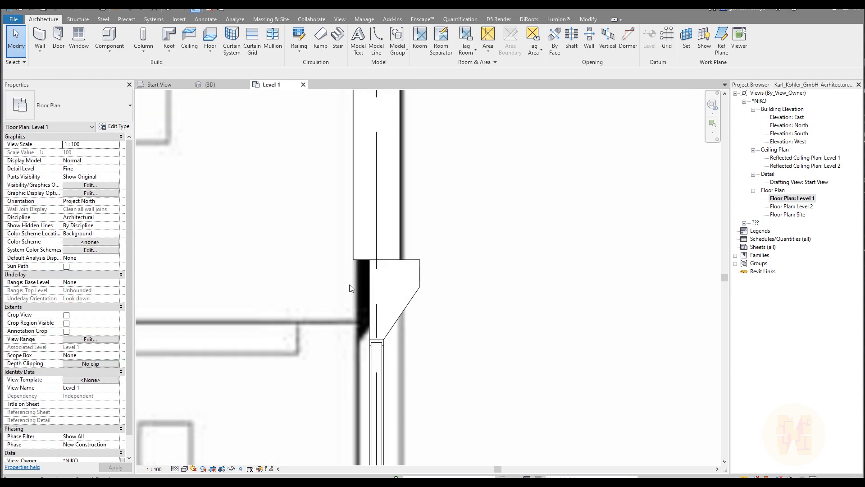
click(411, 263)
click(166, 51)
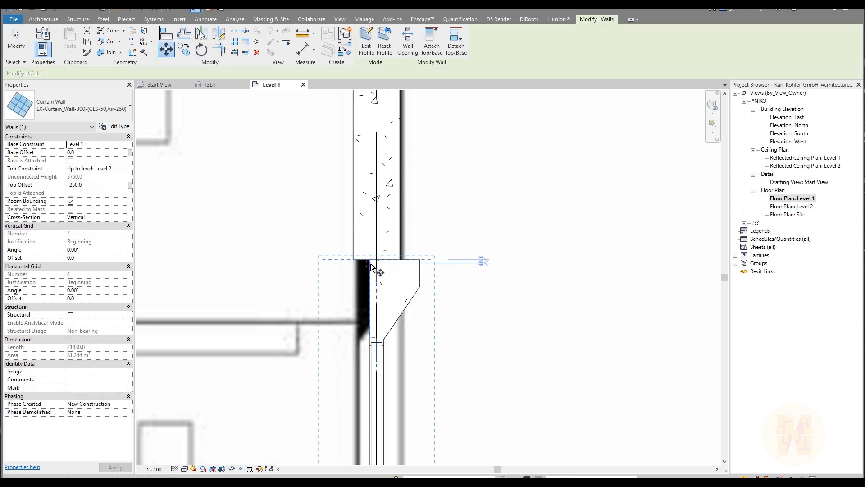
click(373, 263)
click(363, 262)
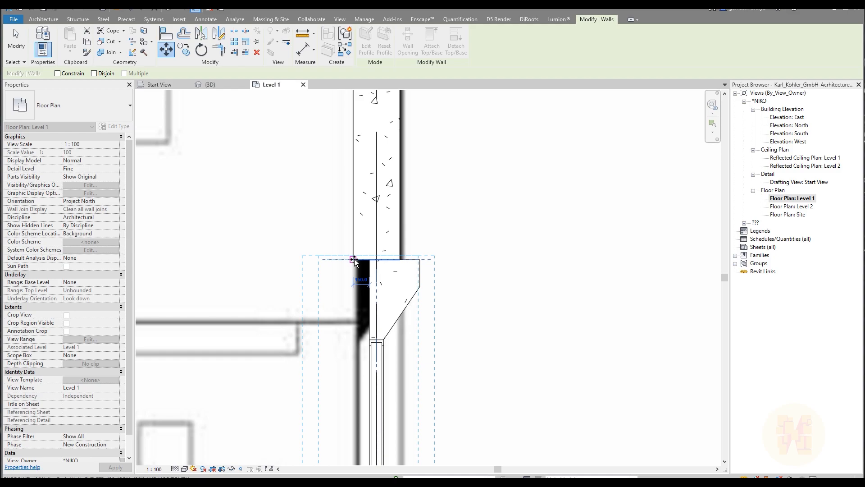
click(503, 245)
scroll(492, 220, down, 5)
middle_drag(473, 282, 403, 210)
key(Escape)
- Add a vertical curtain grid line 400 mm south of the pier in each of the two southernmost east window bays
middle_drag(418, 301, 406, 176)
middle_drag(429, 296, 429, 230)
scroll(388, 383, up, 5)
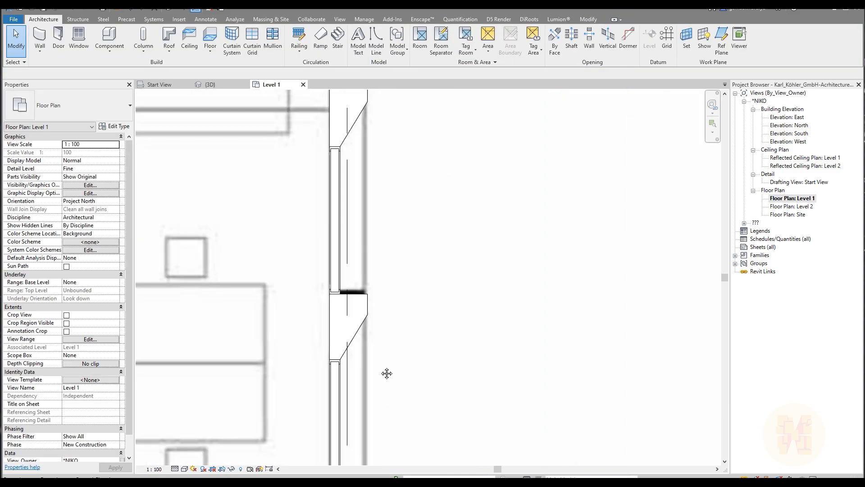
click(247, 42)
scroll(322, 299, up, 3)
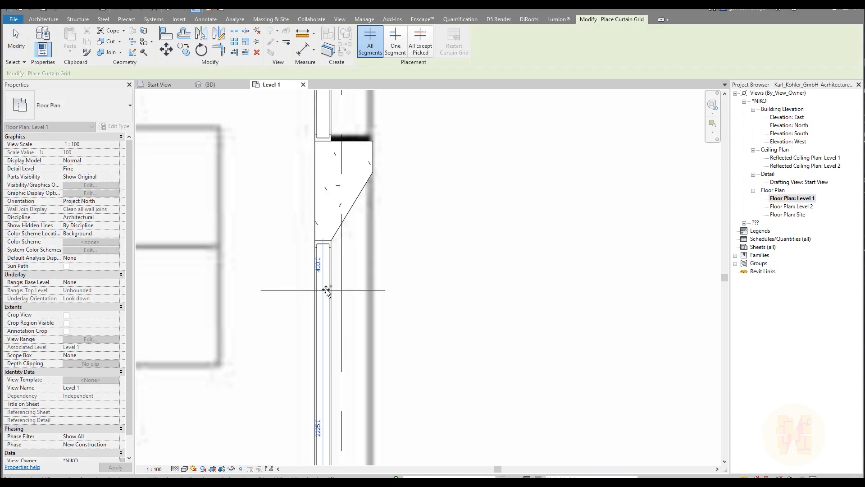
click(326, 290)
scroll(332, 291, down, 4)
middle_drag(386, 95, 389, 295)
scroll(334, 290, up, 3)
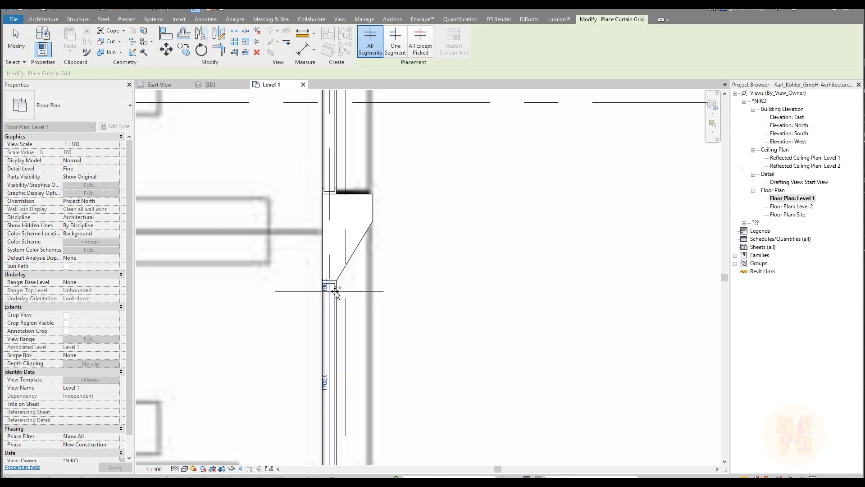
click(331, 323)
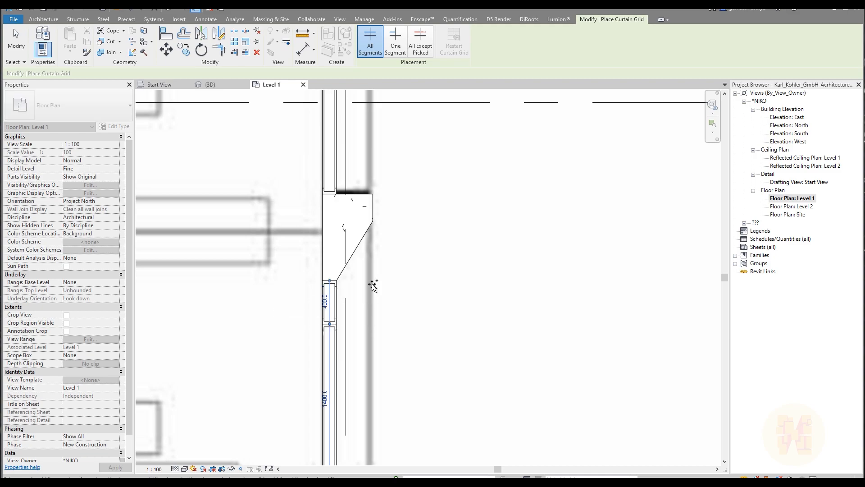
- Add the same vertical grid divisions in the third and fourth window bays from the south, 400 mm below their piers
scroll(372, 286, down, 3)
middle_drag(361, 114, 377, 334)
scroll(377, 335, up, 2)
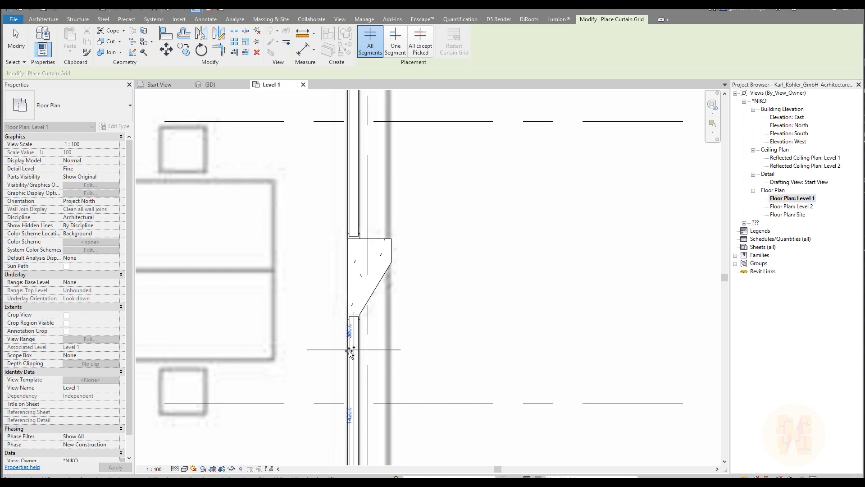
click(350, 352)
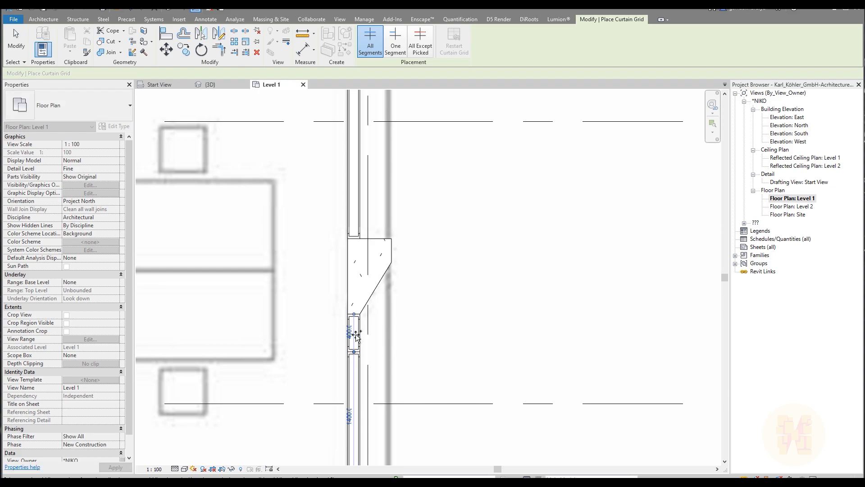
scroll(401, 331, down, 6)
scroll(381, 280, up, 6)
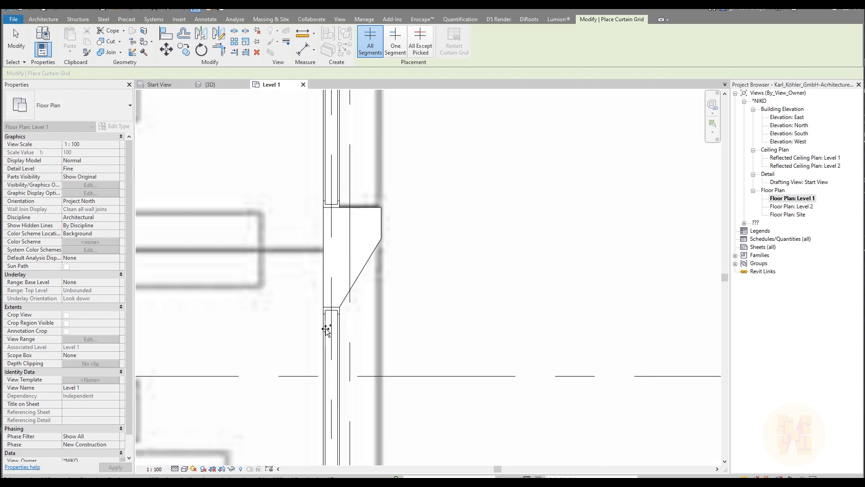
click(331, 357)
- Divide the fifth and sixth window bays from the south with vertical grid lines 400 mm below their piers
scroll(333, 356, down, 5)
middle_drag(358, 205, 394, 334)
scroll(392, 334, up, 3)
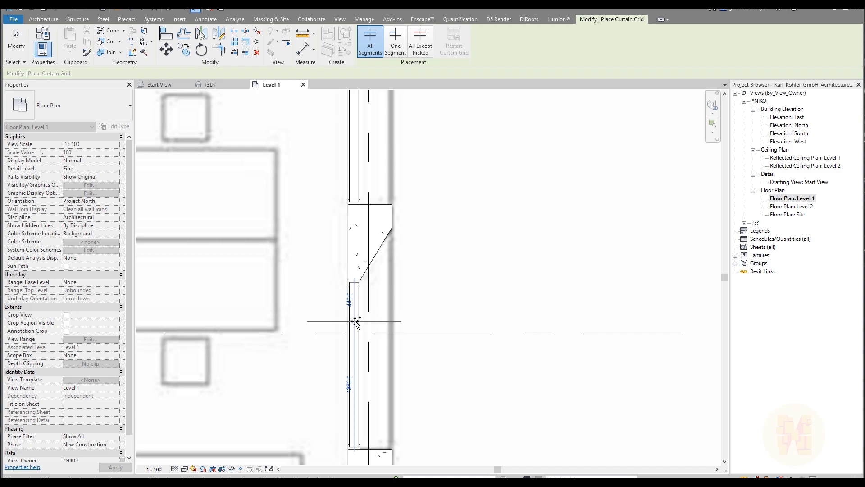
click(355, 318)
scroll(356, 318, down, 5)
middle_drag(425, 194, 396, 290)
scroll(397, 290, up, 3)
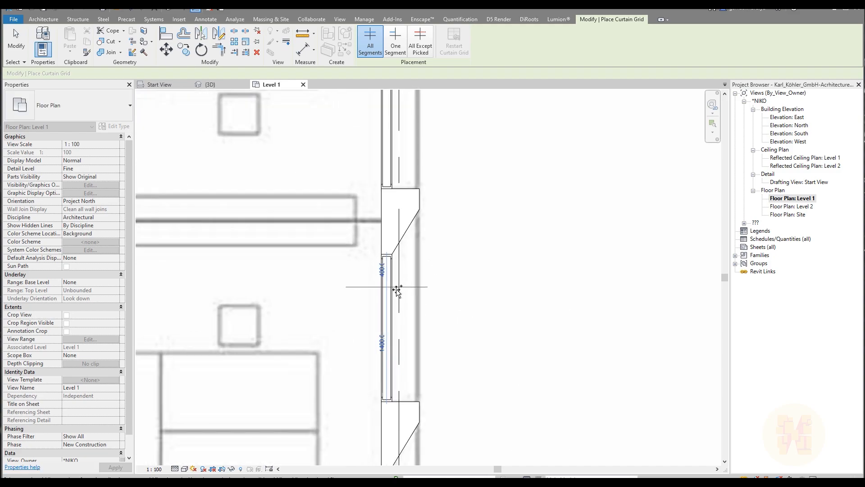
click(389, 287)
- Divide the two northernmost east window bays with vertical grid lines 400 mm below their piers and finish gridding
middle_drag(436, 158, 414, 338)
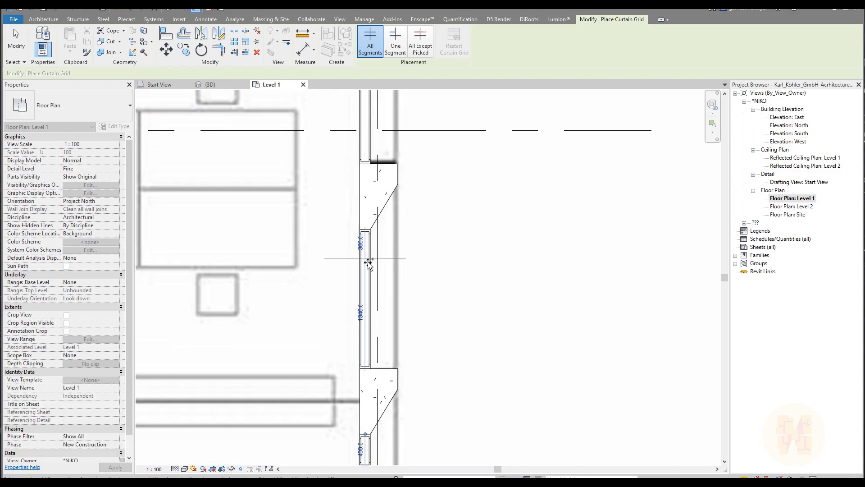
click(367, 261)
middle_drag(384, 216, 397, 427)
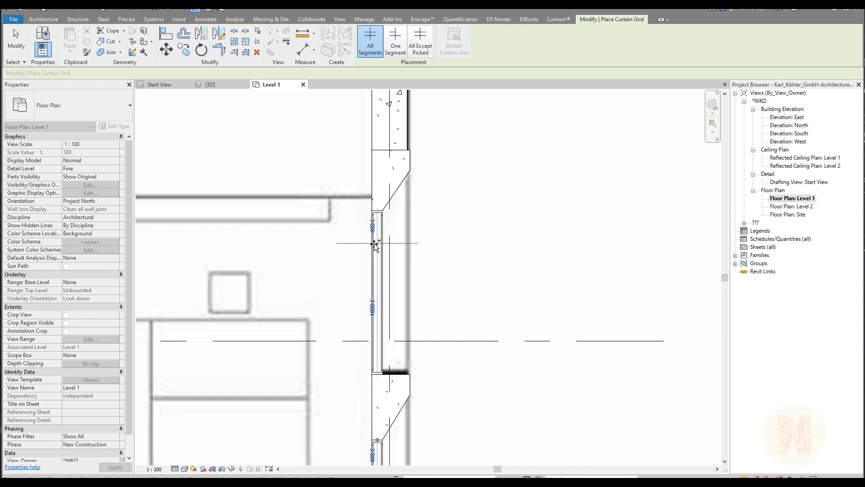
scroll(506, 324, down, 5)
key(Escape)
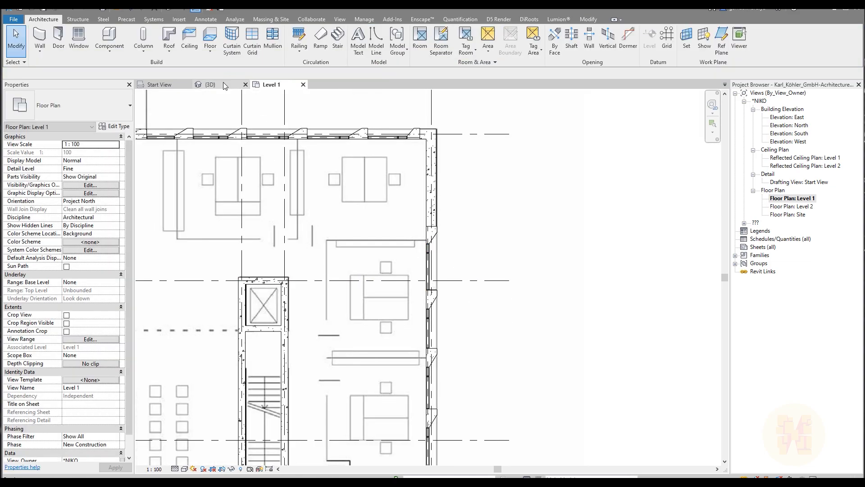
- Review the whole building in the 3D view and open the Exterior.jpg reference photo from File Explorer's Reference folder
click(224, 86)
shift+middle_drag(362, 250, 416, 362)
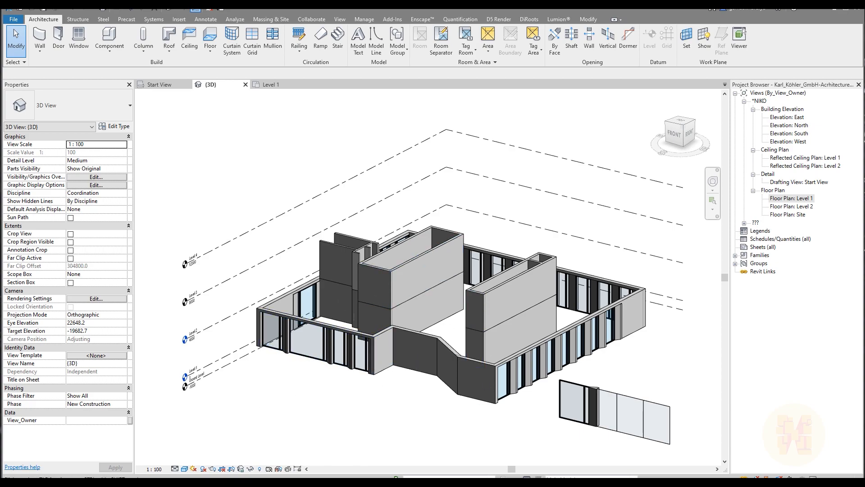
click(252, 484)
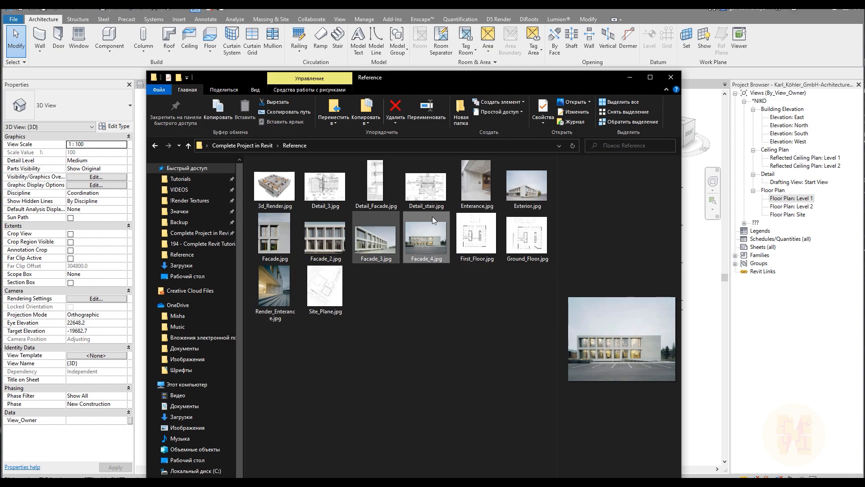
double_click(531, 191)
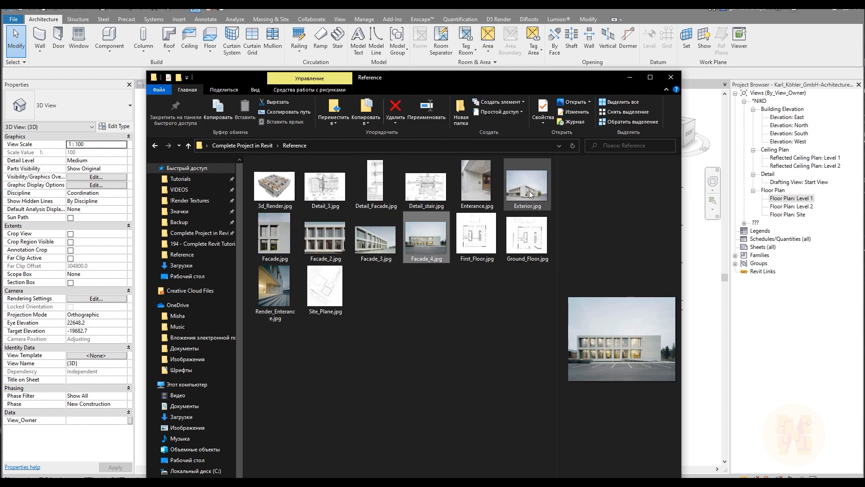
scroll(432, 265, up, 3)
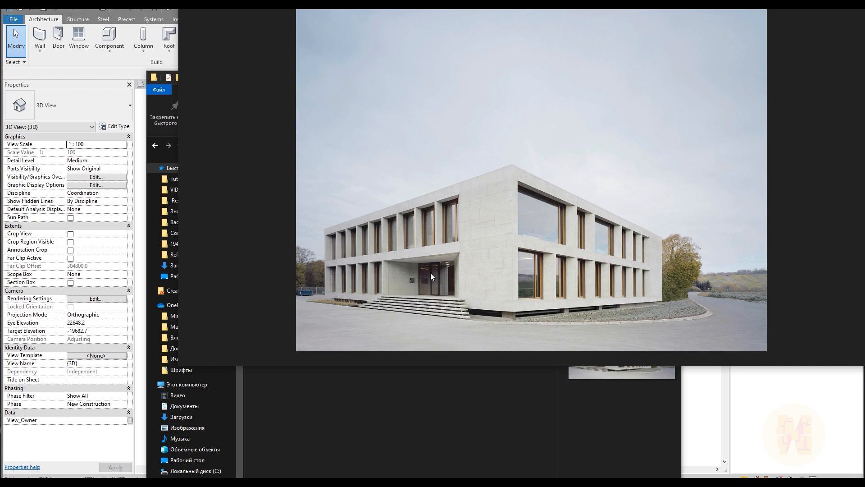